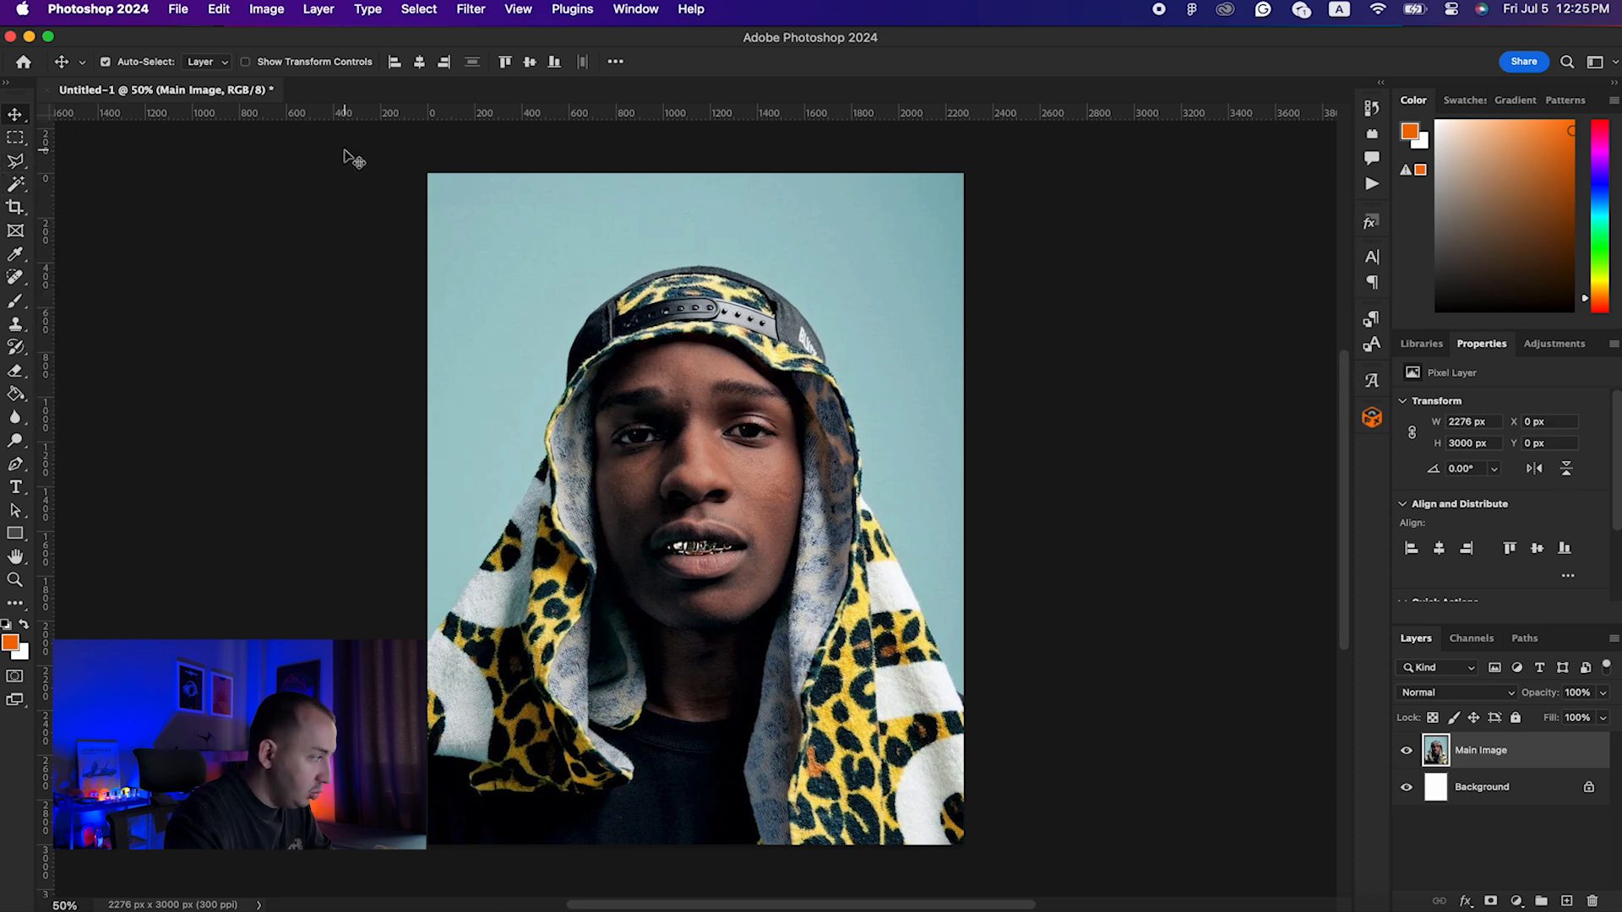
click(15, 137)
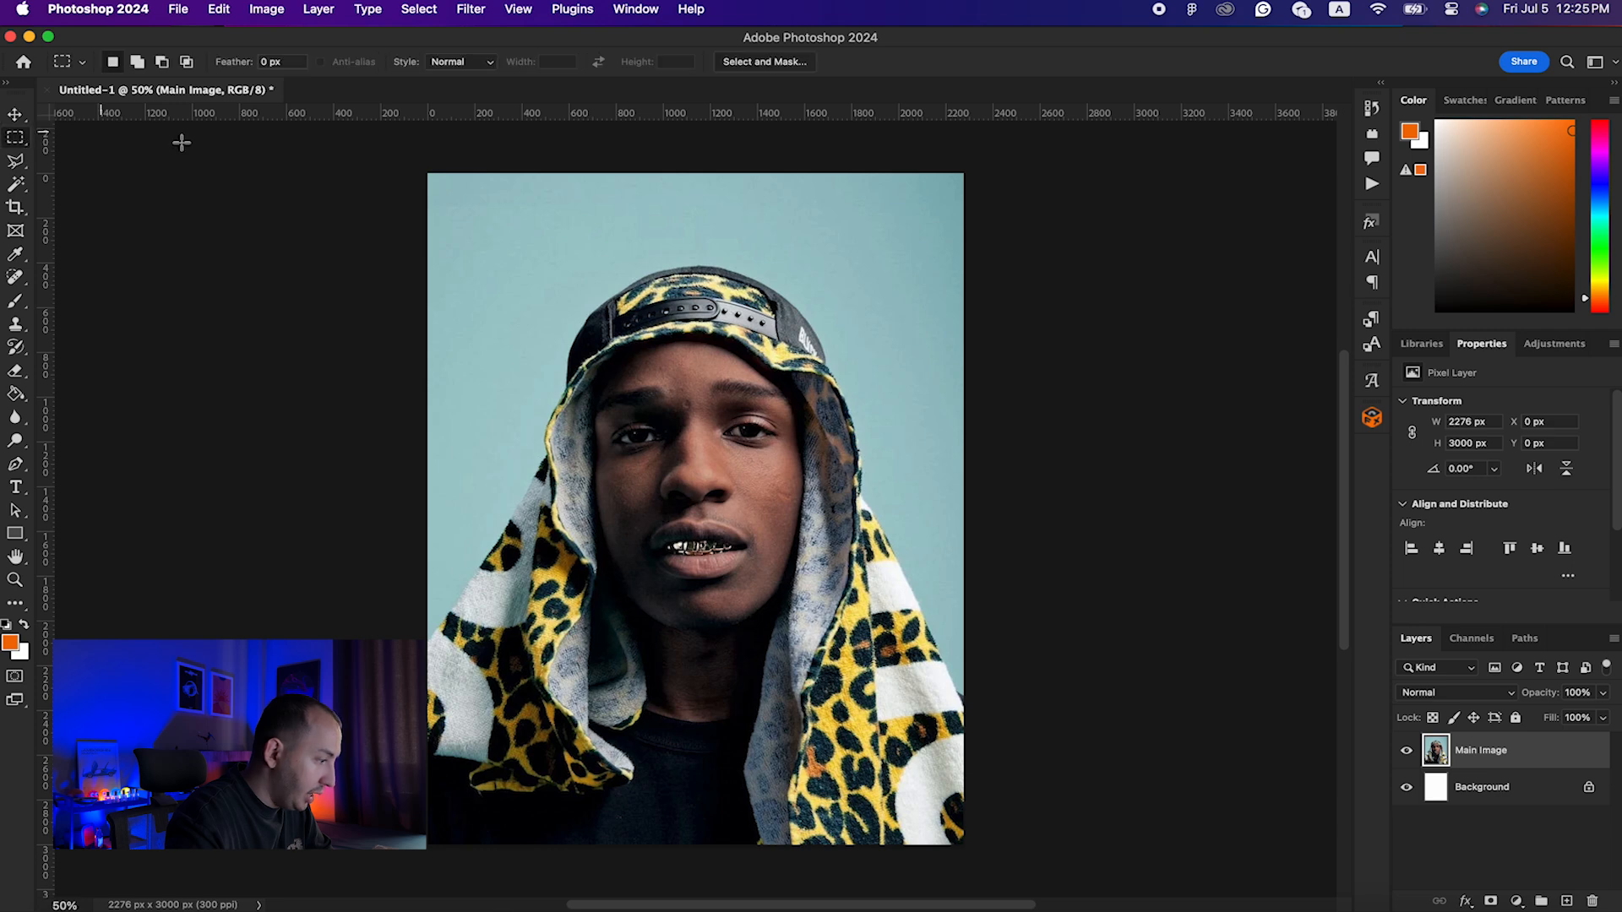
drag(676, 366, 849, 491)
key(super+d)
click(16, 137)
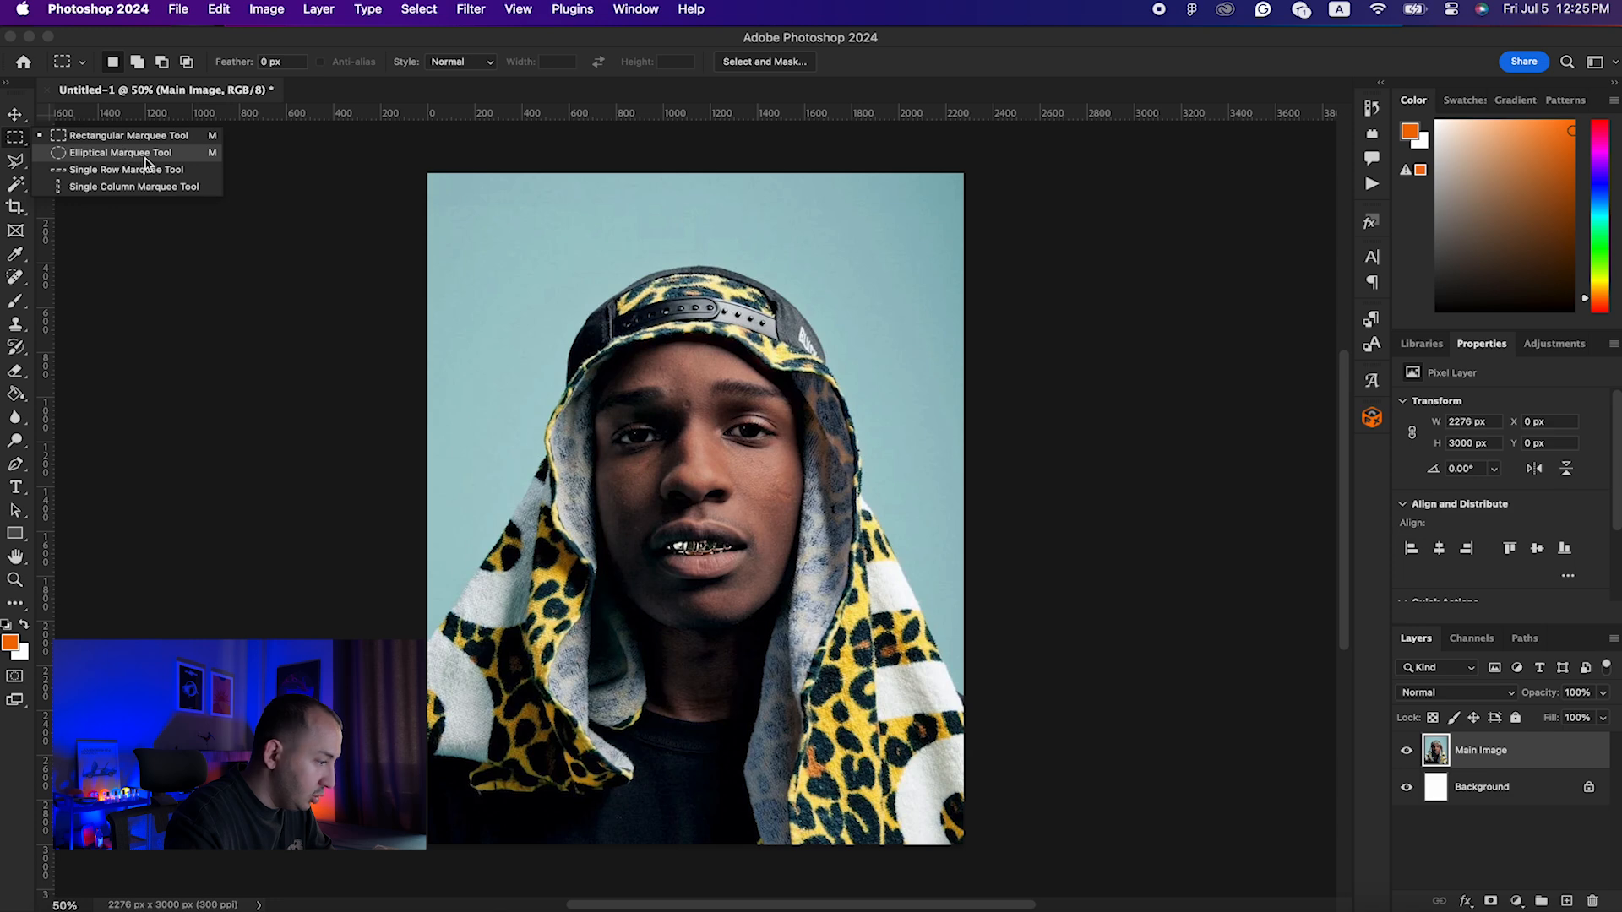
click(288, 357)
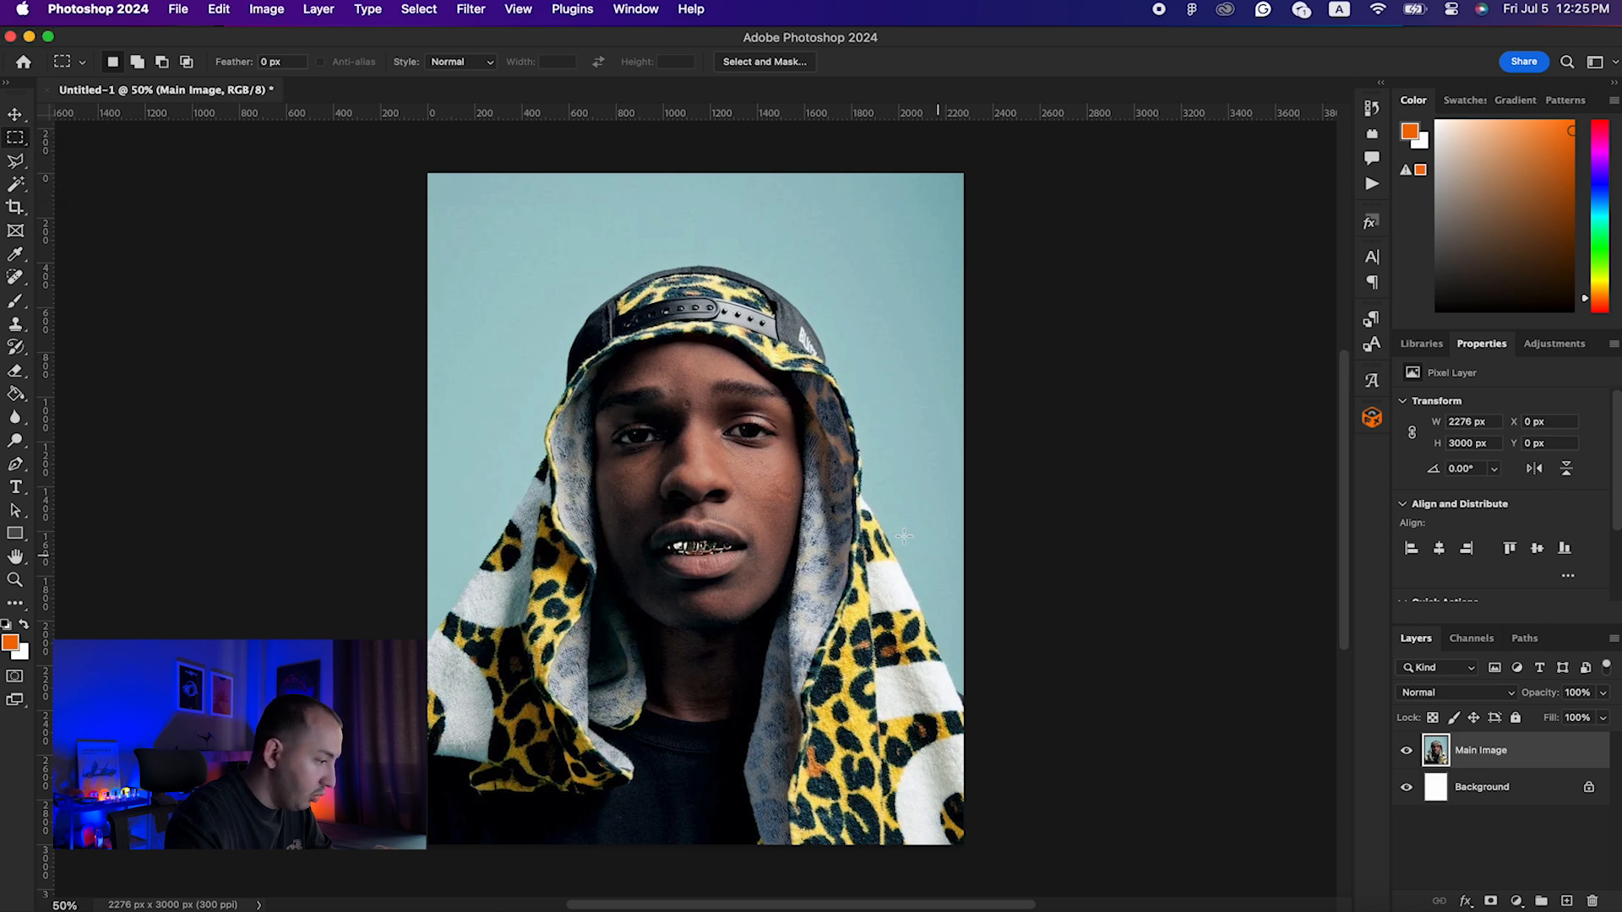
Step: Draw a rough angular selection around the eye and eyebrow on the image's right side with the Polygonal Lasso tool
click(17, 160)
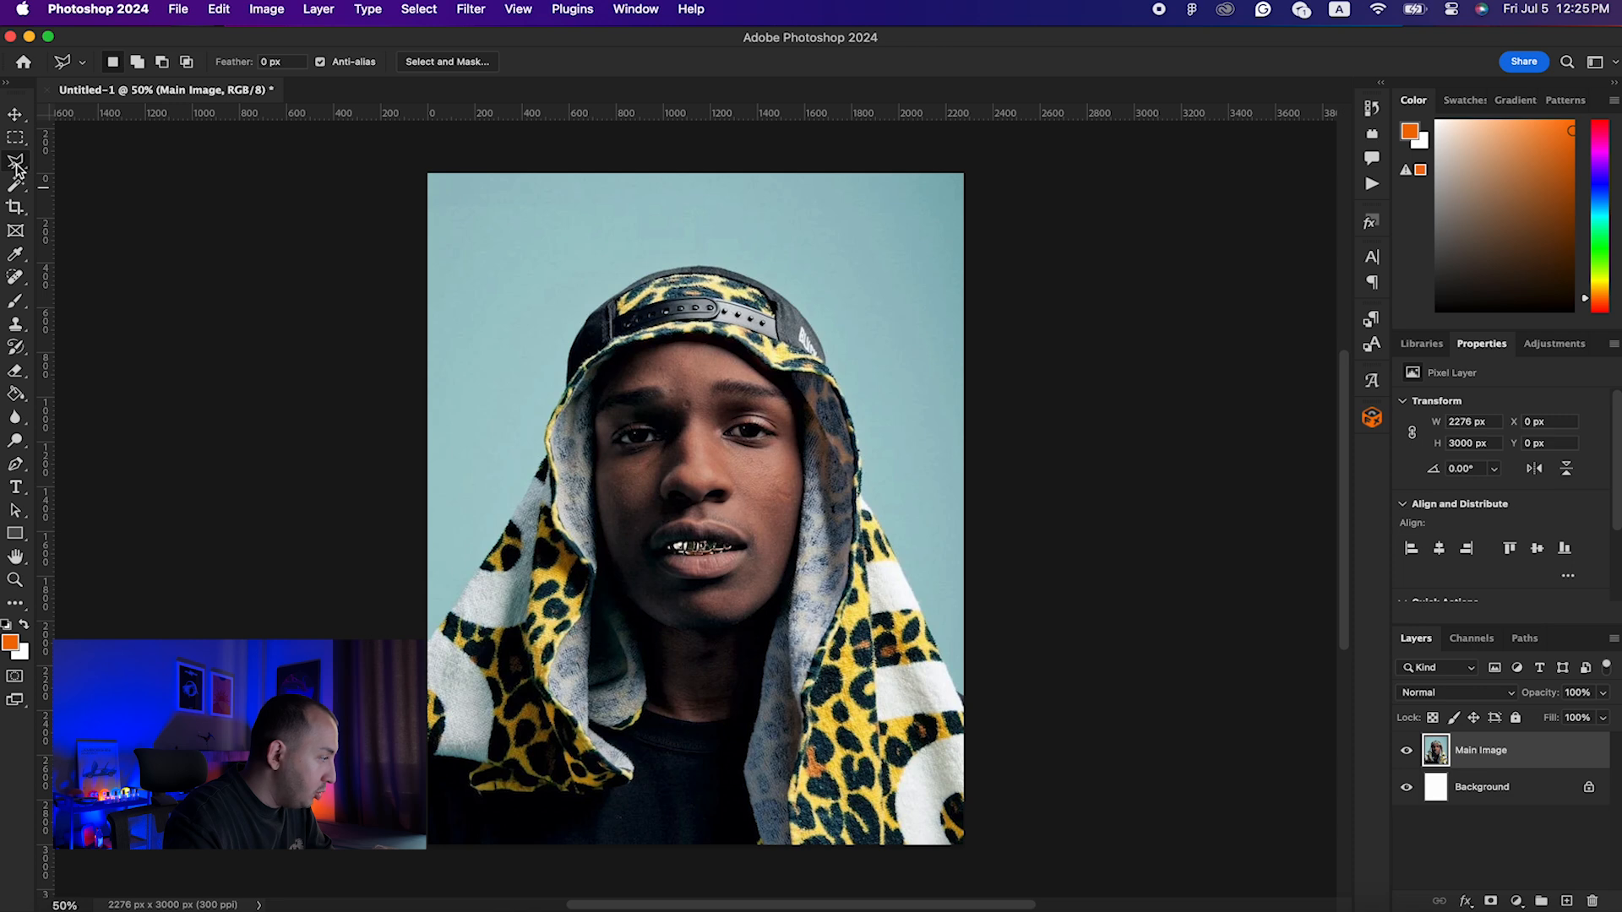
click(16, 162)
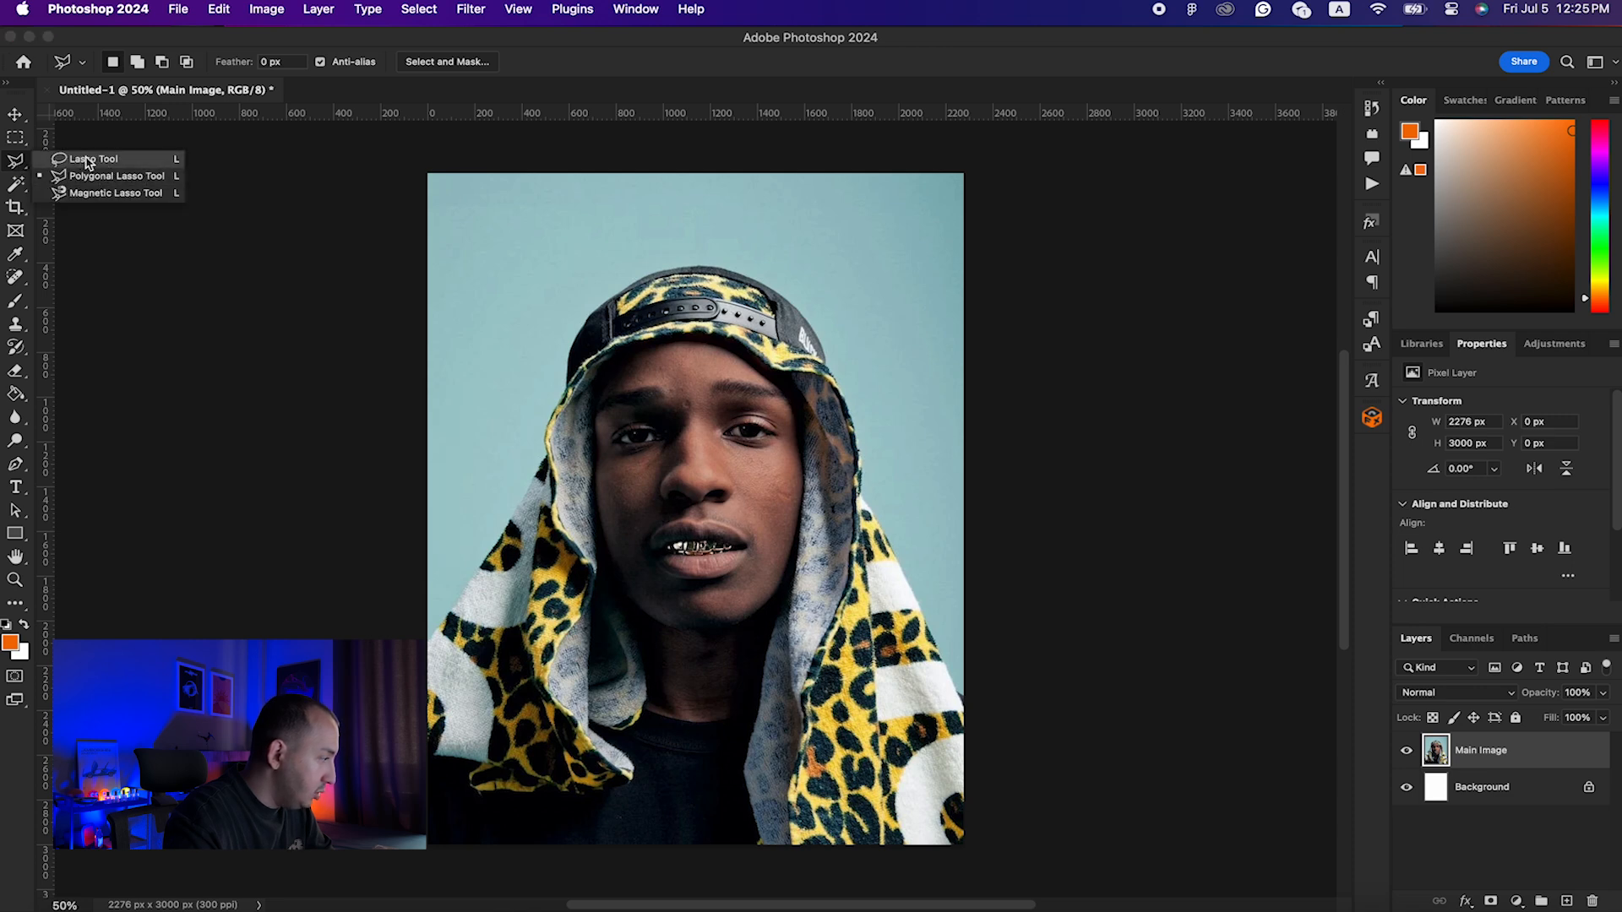
click(103, 179)
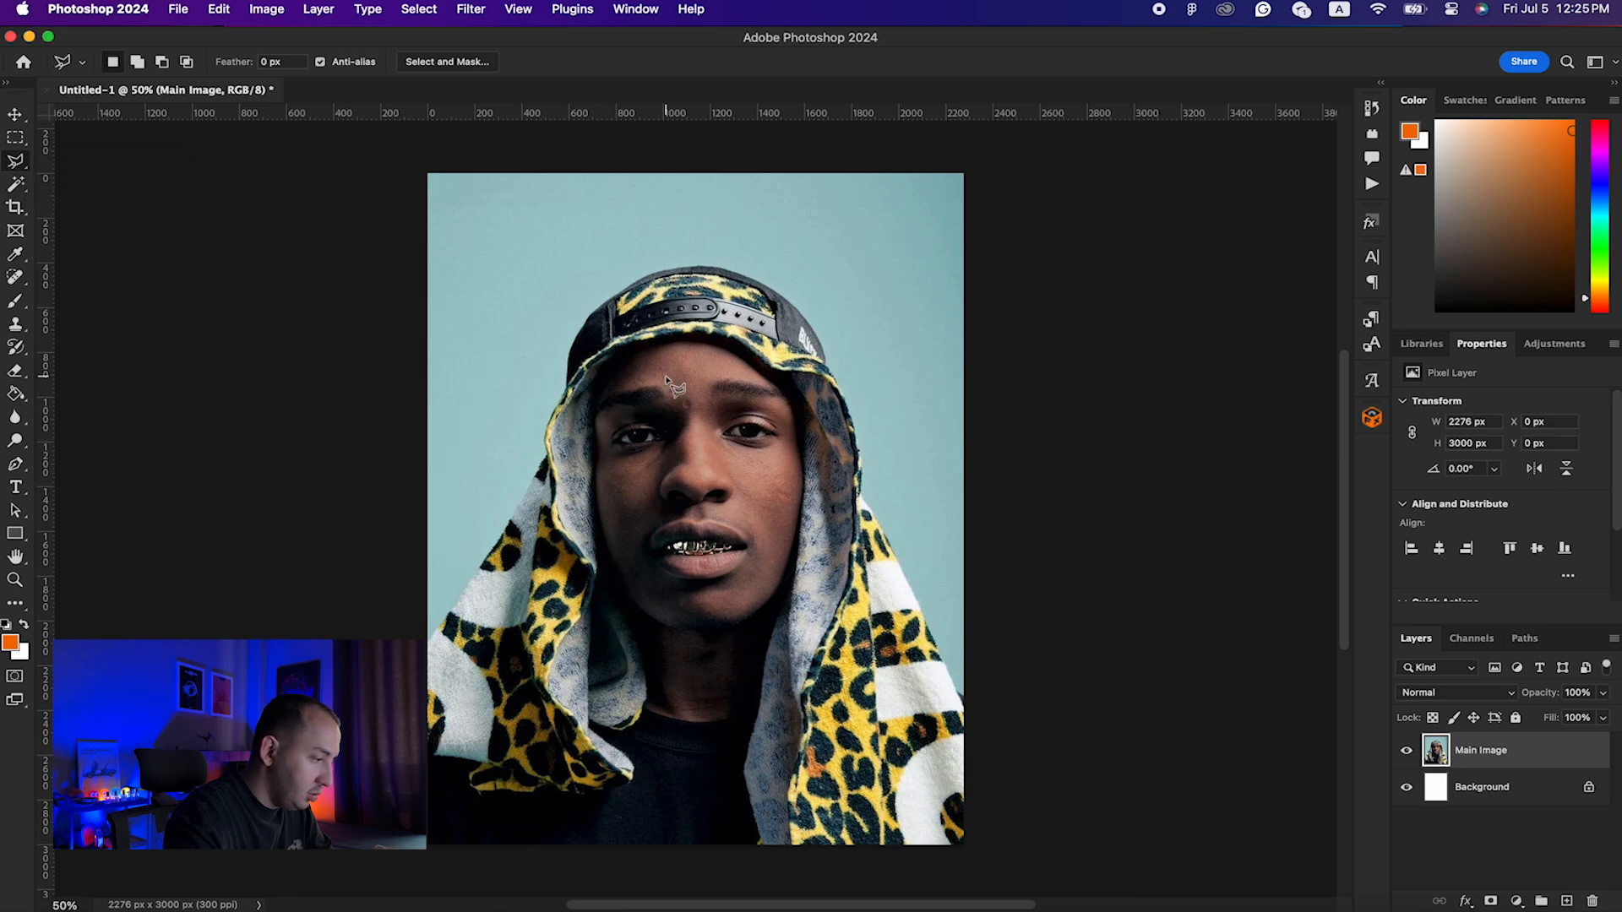
scroll(726, 411, up, 6)
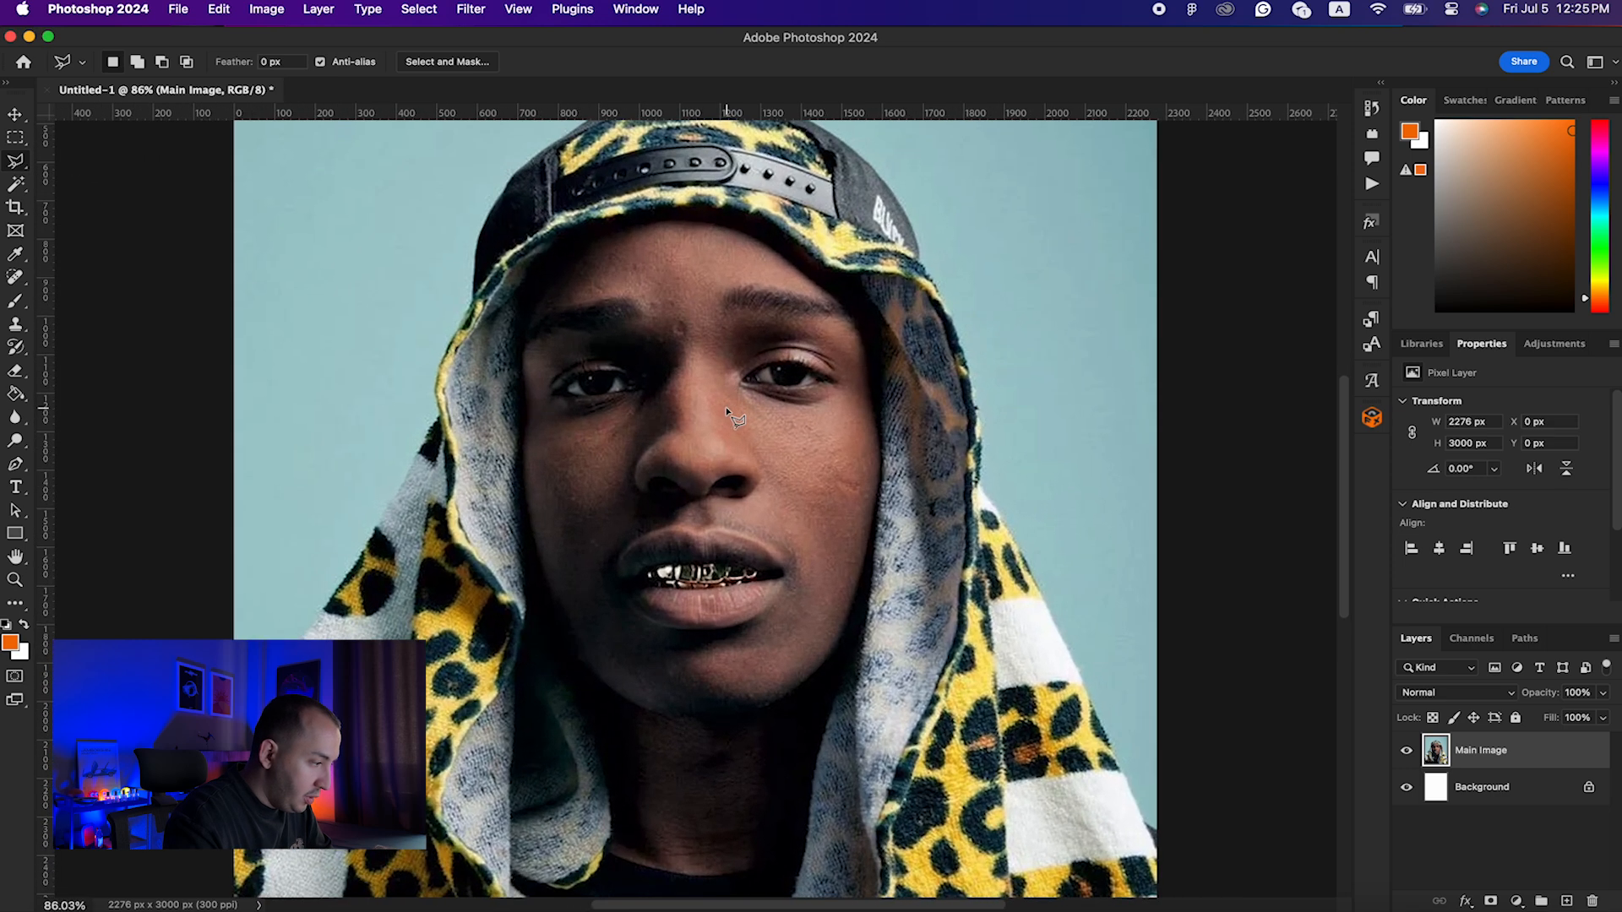
scroll(729, 412, up, 2)
scroll(728, 412, right, 1)
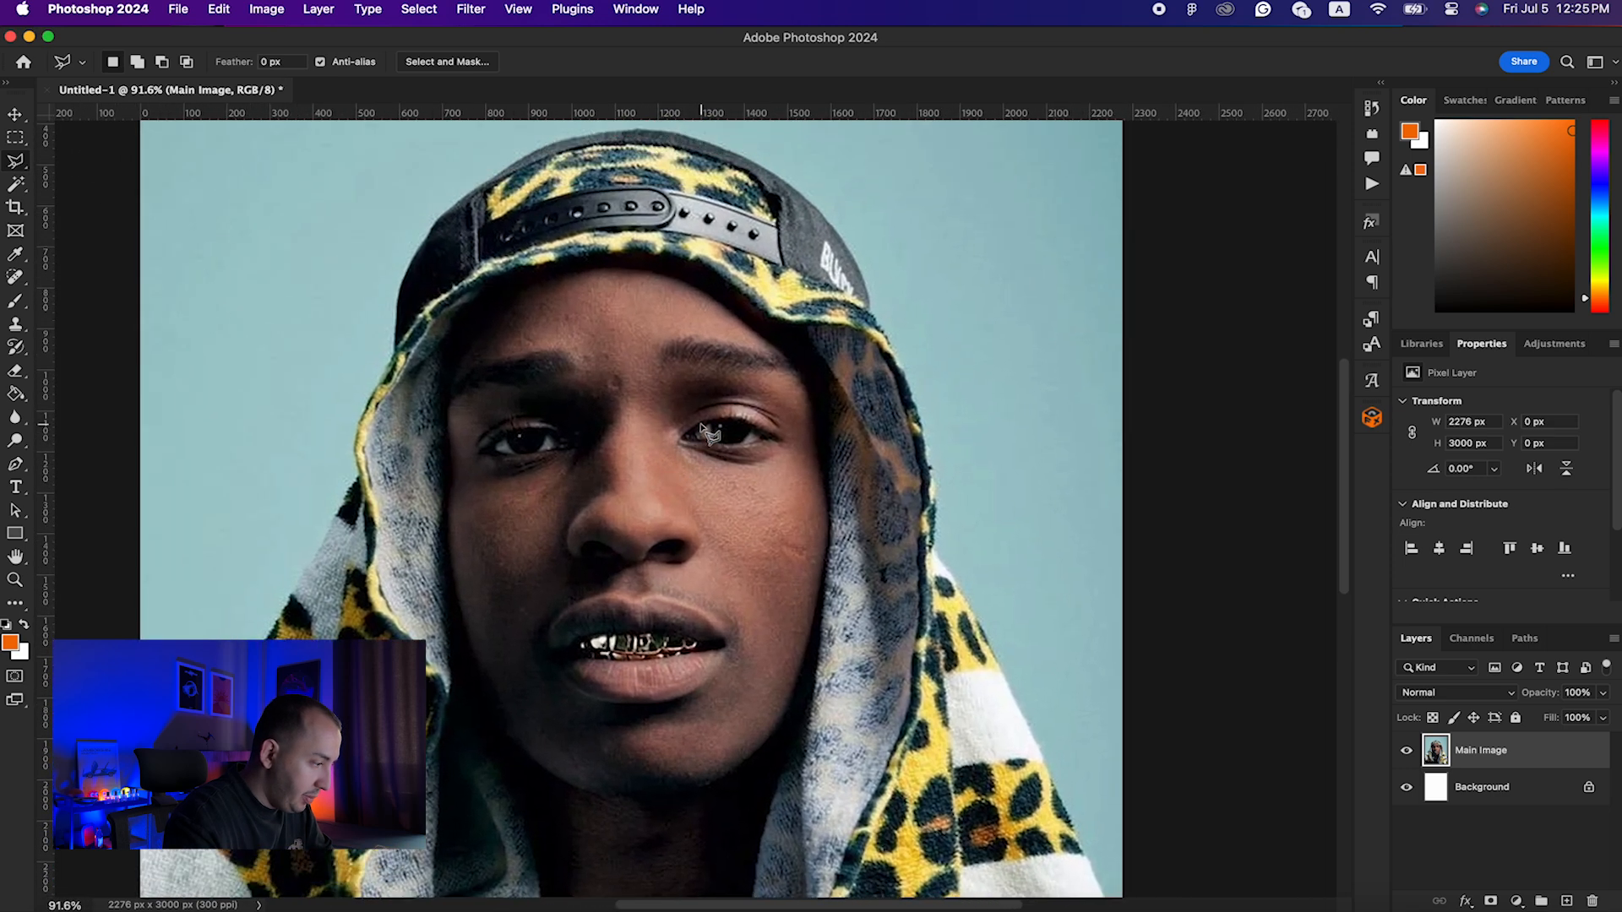
click(655, 472)
click(638, 395)
click(681, 347)
click(834, 387)
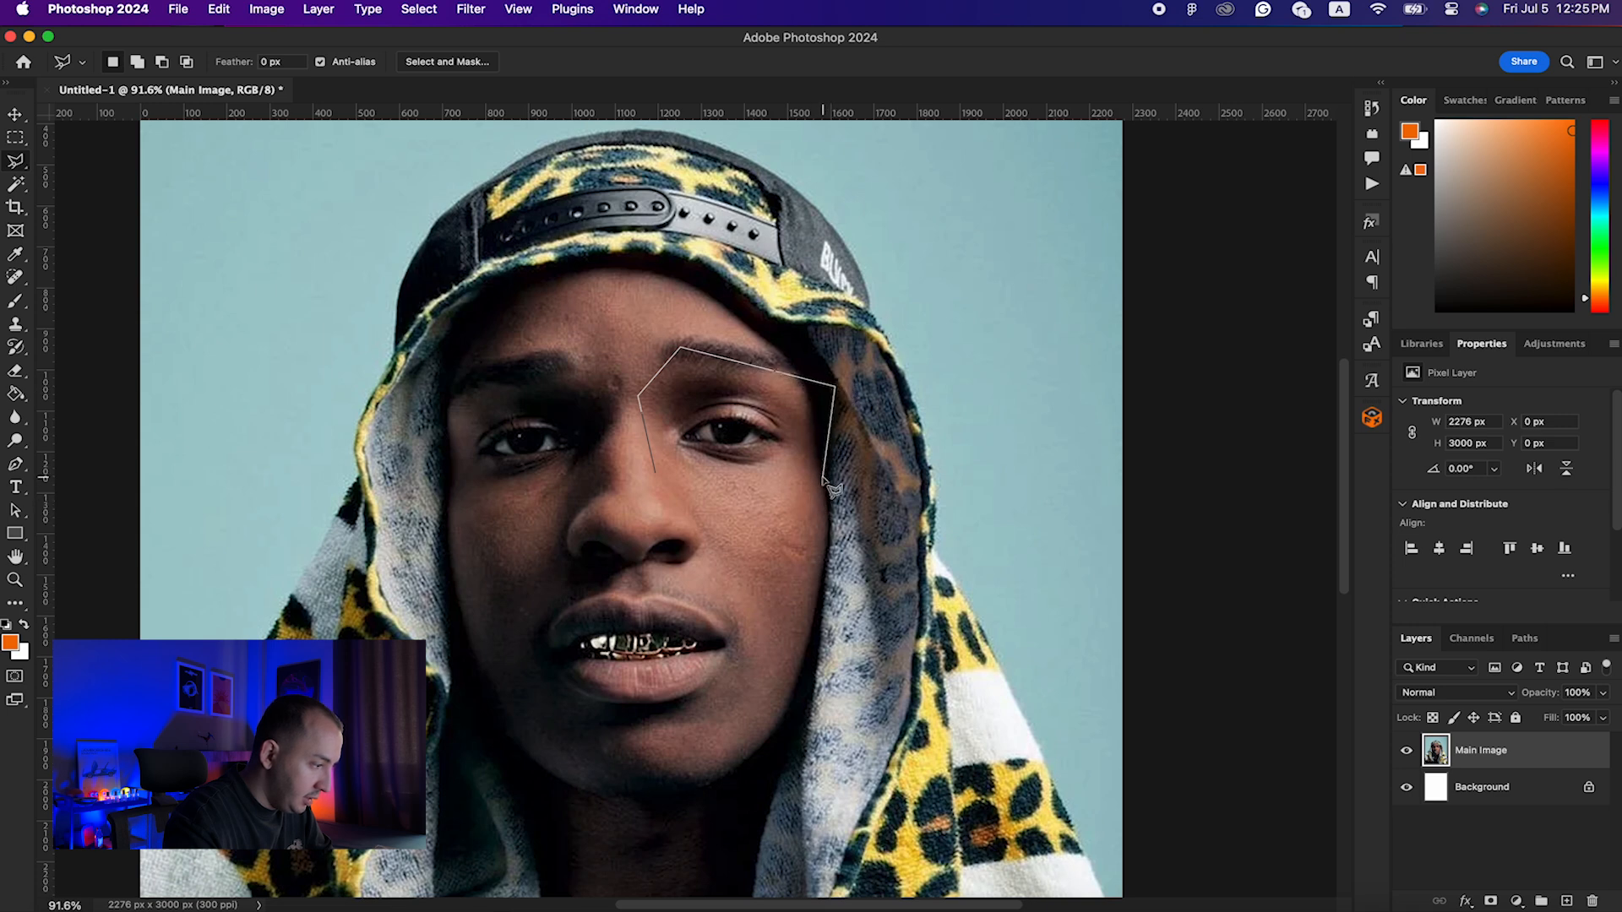
click(794, 505)
click(701, 479)
double_click(654, 475)
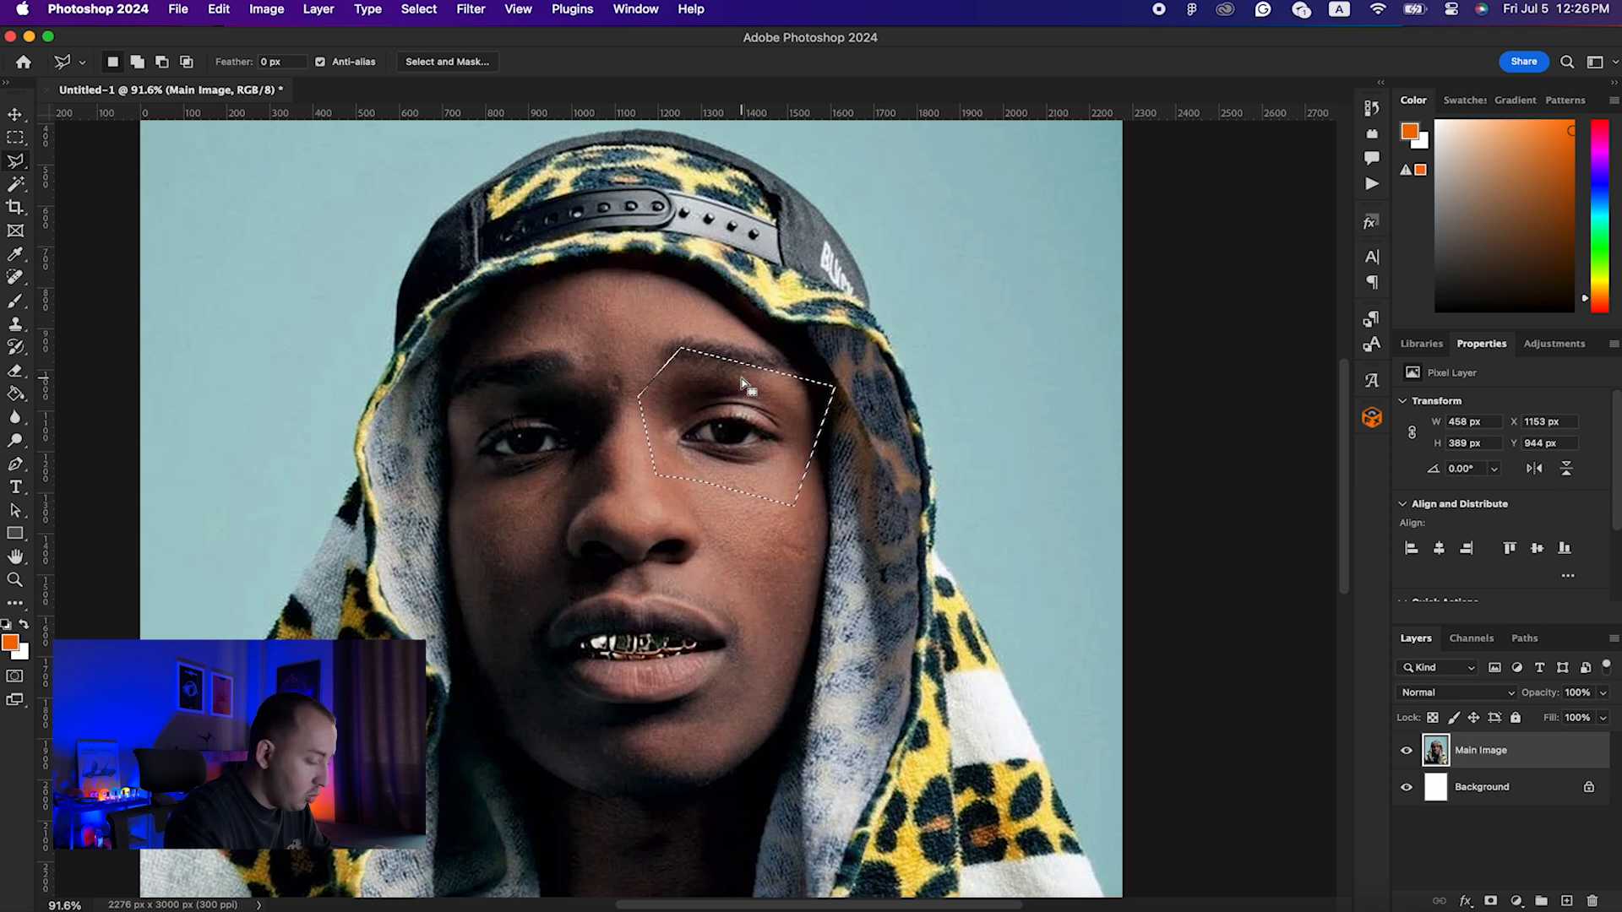
Step: Copy the selected eye area onto a new layer and check the piece by briefly hiding Main Image
key(super+c)
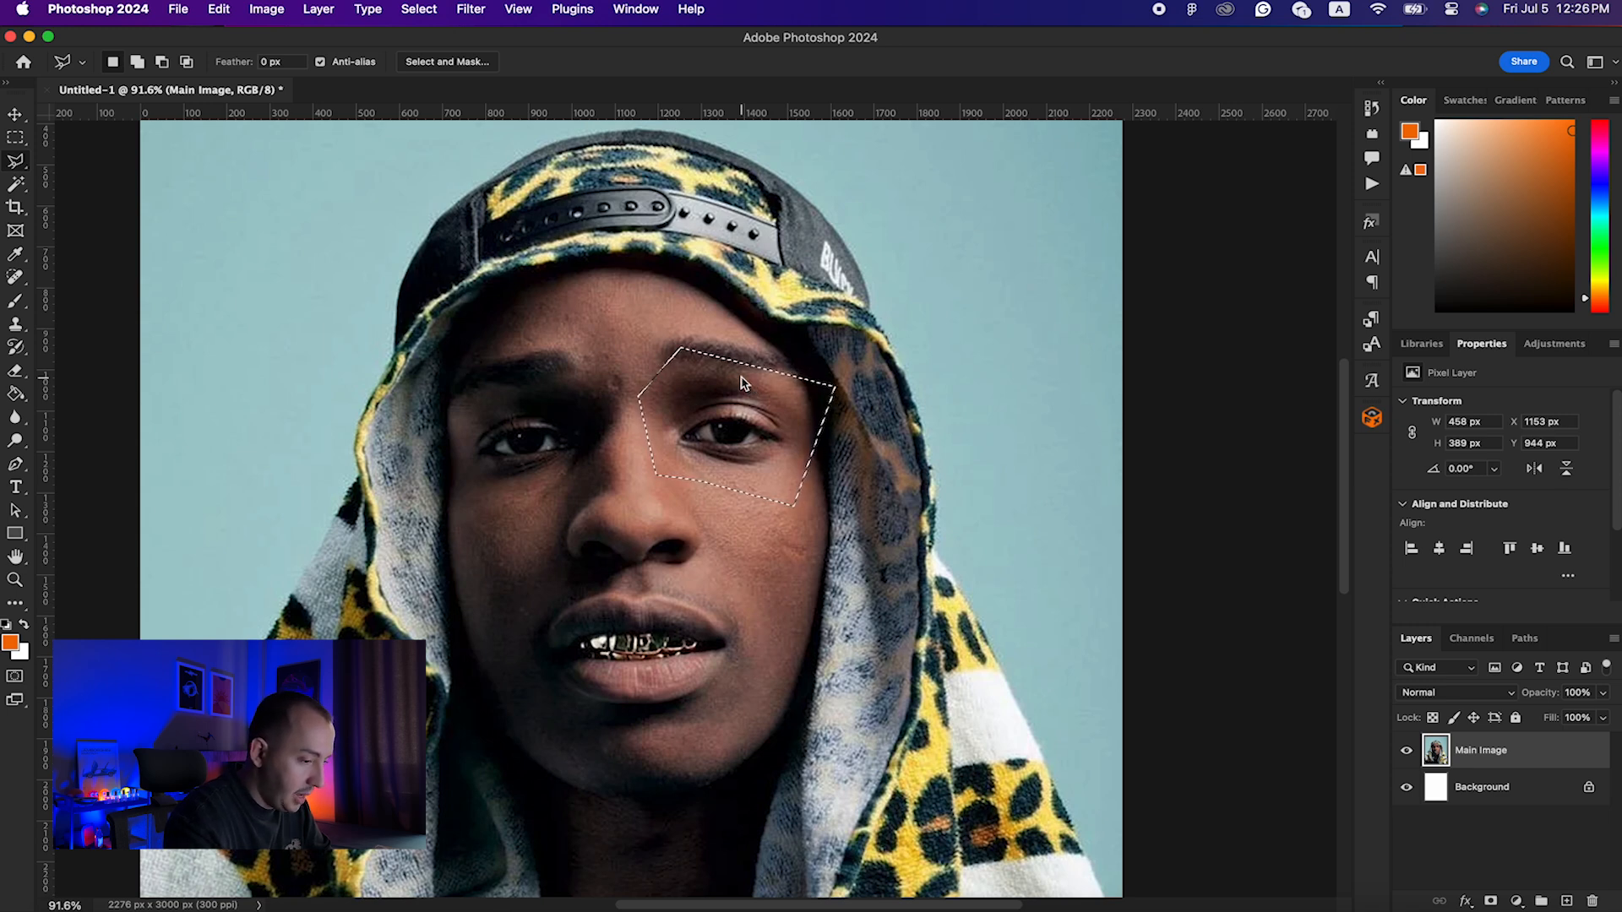
key(super+v)
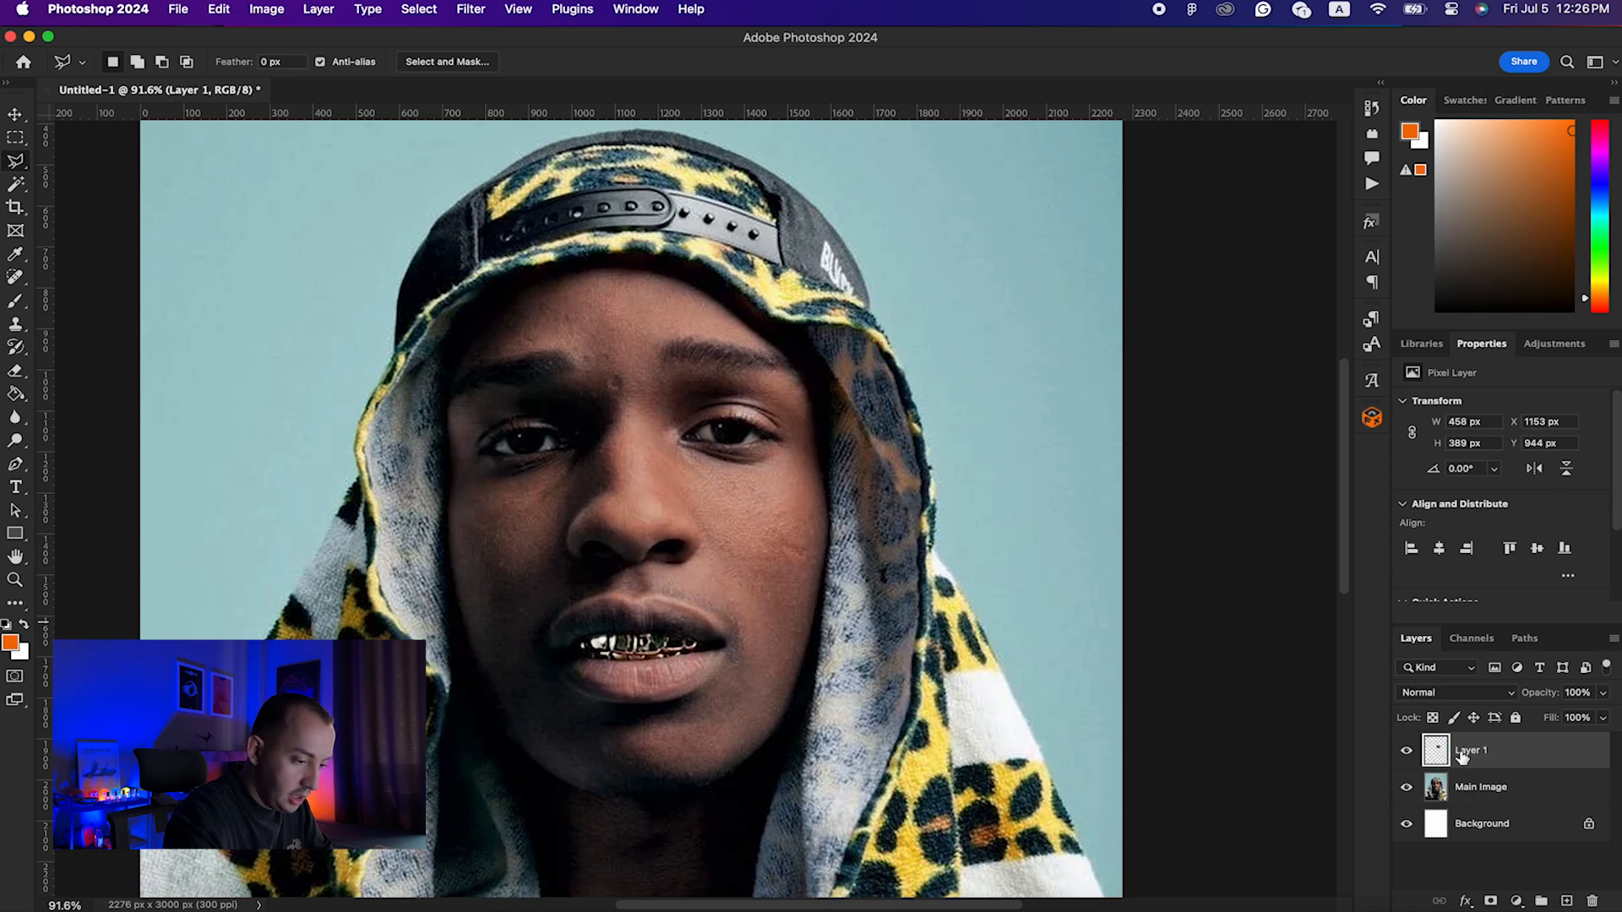
click(1406, 787)
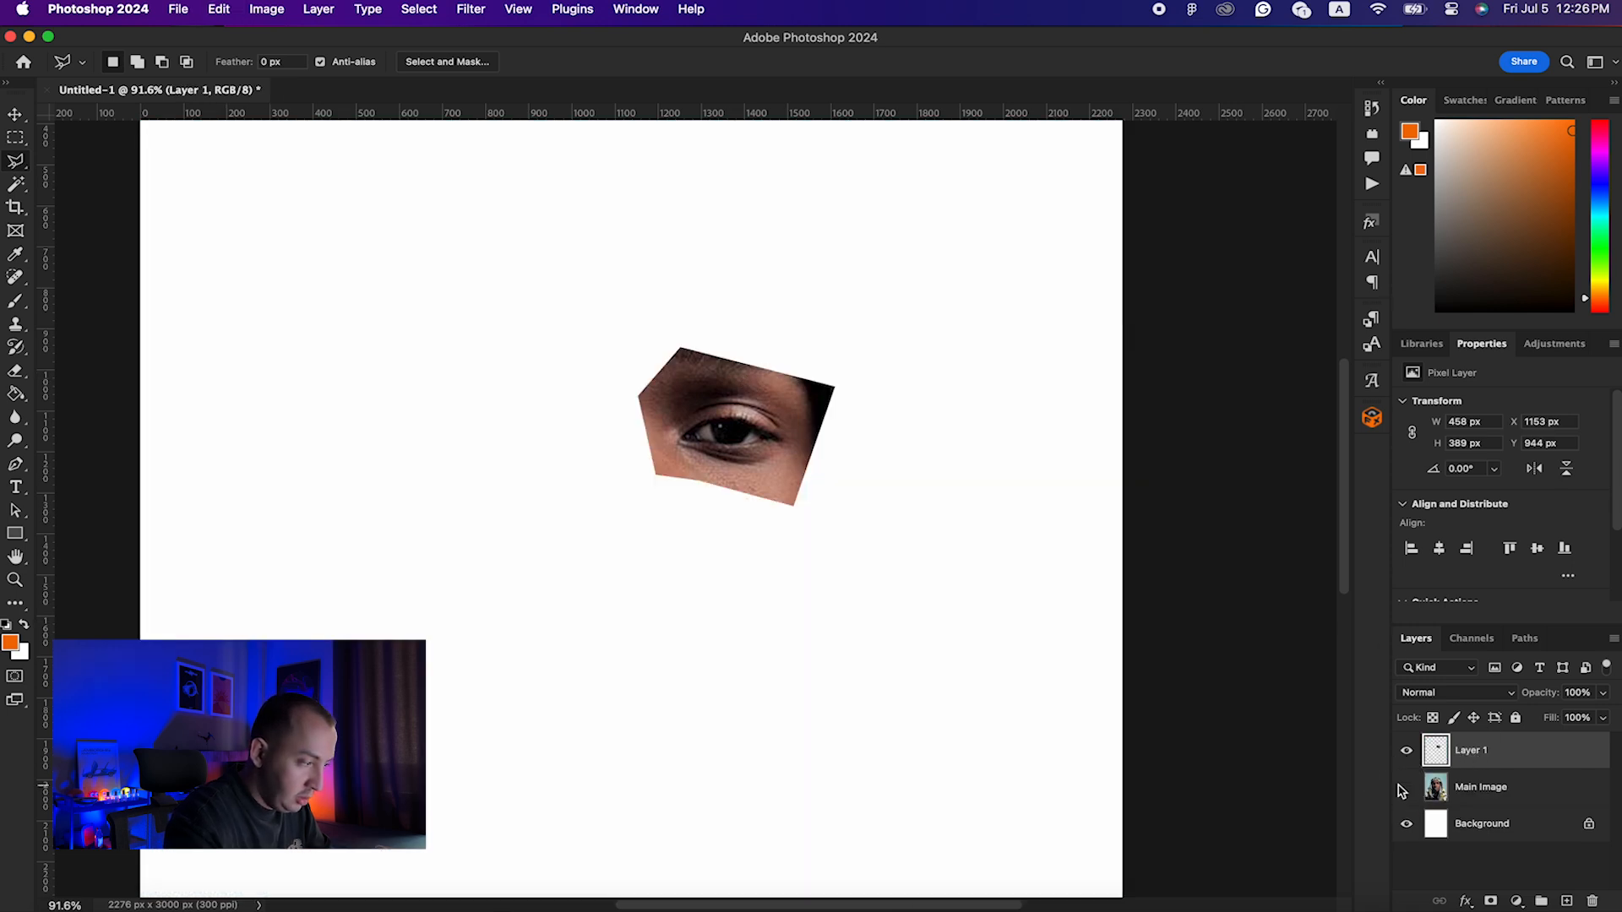
click(1405, 787)
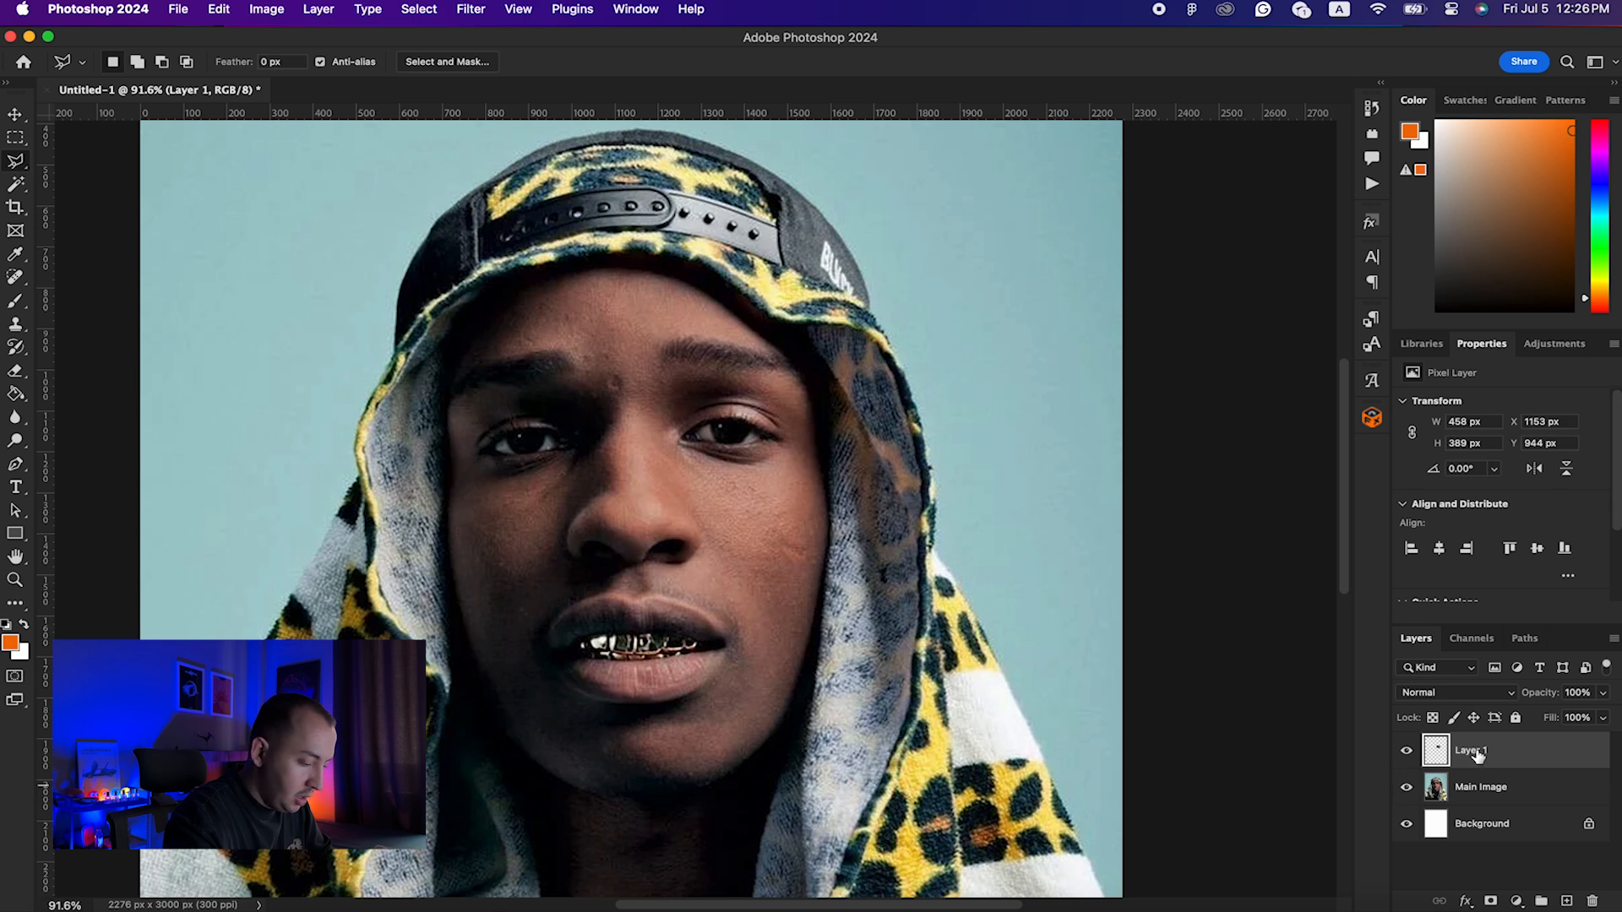
Step: Duplicate the pasted eye layer and hide the original Layer 1
key(ctrl+j)
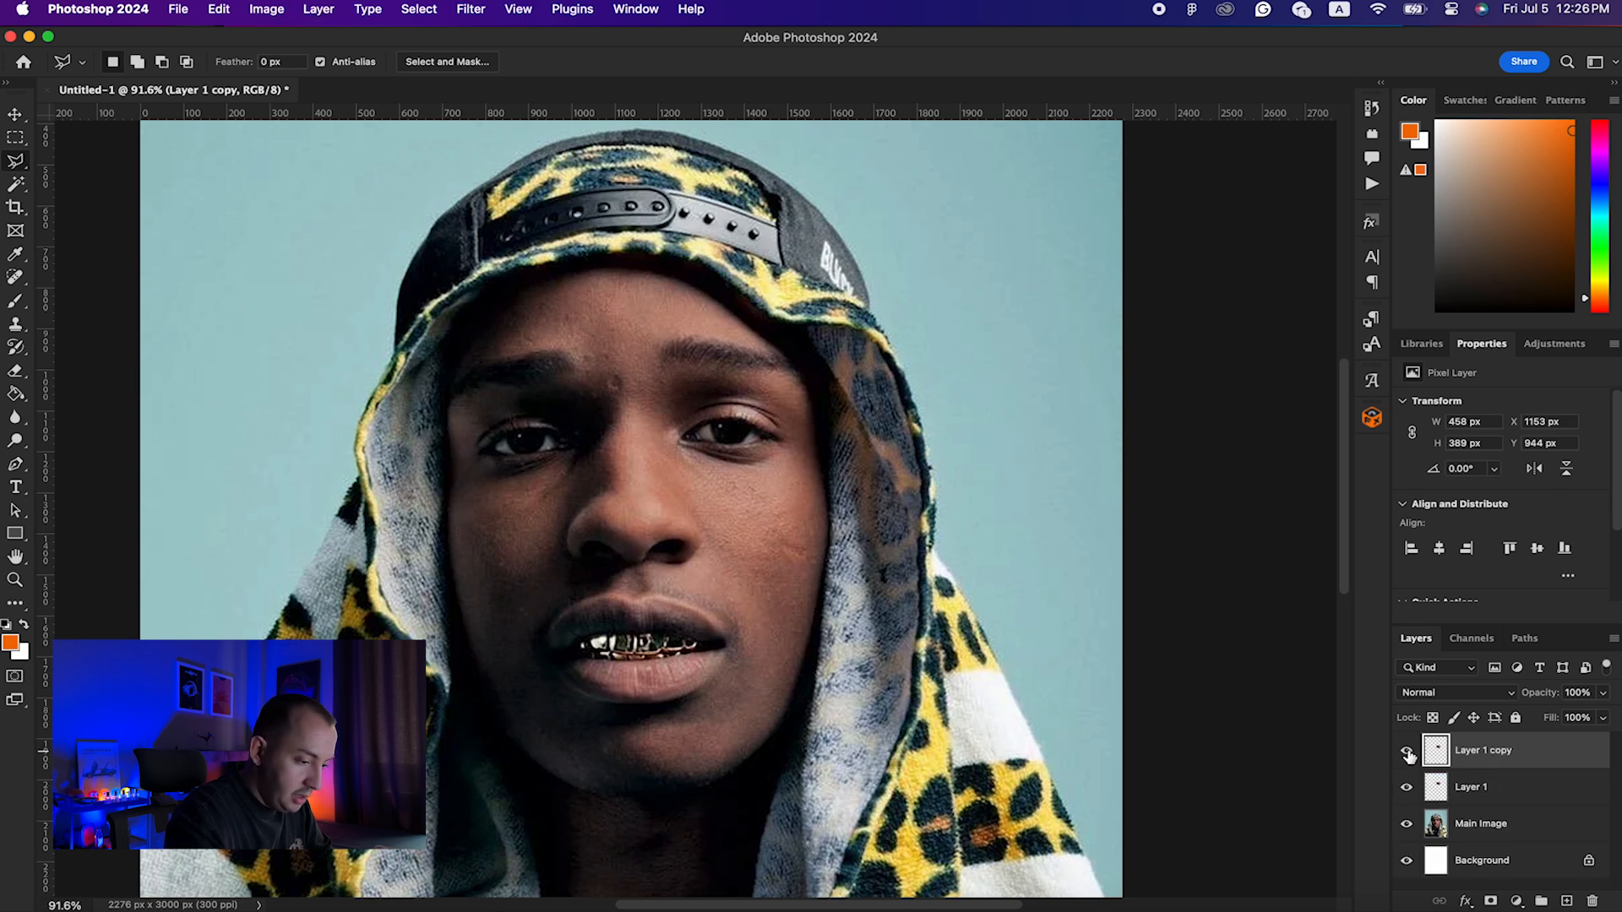
click(1405, 786)
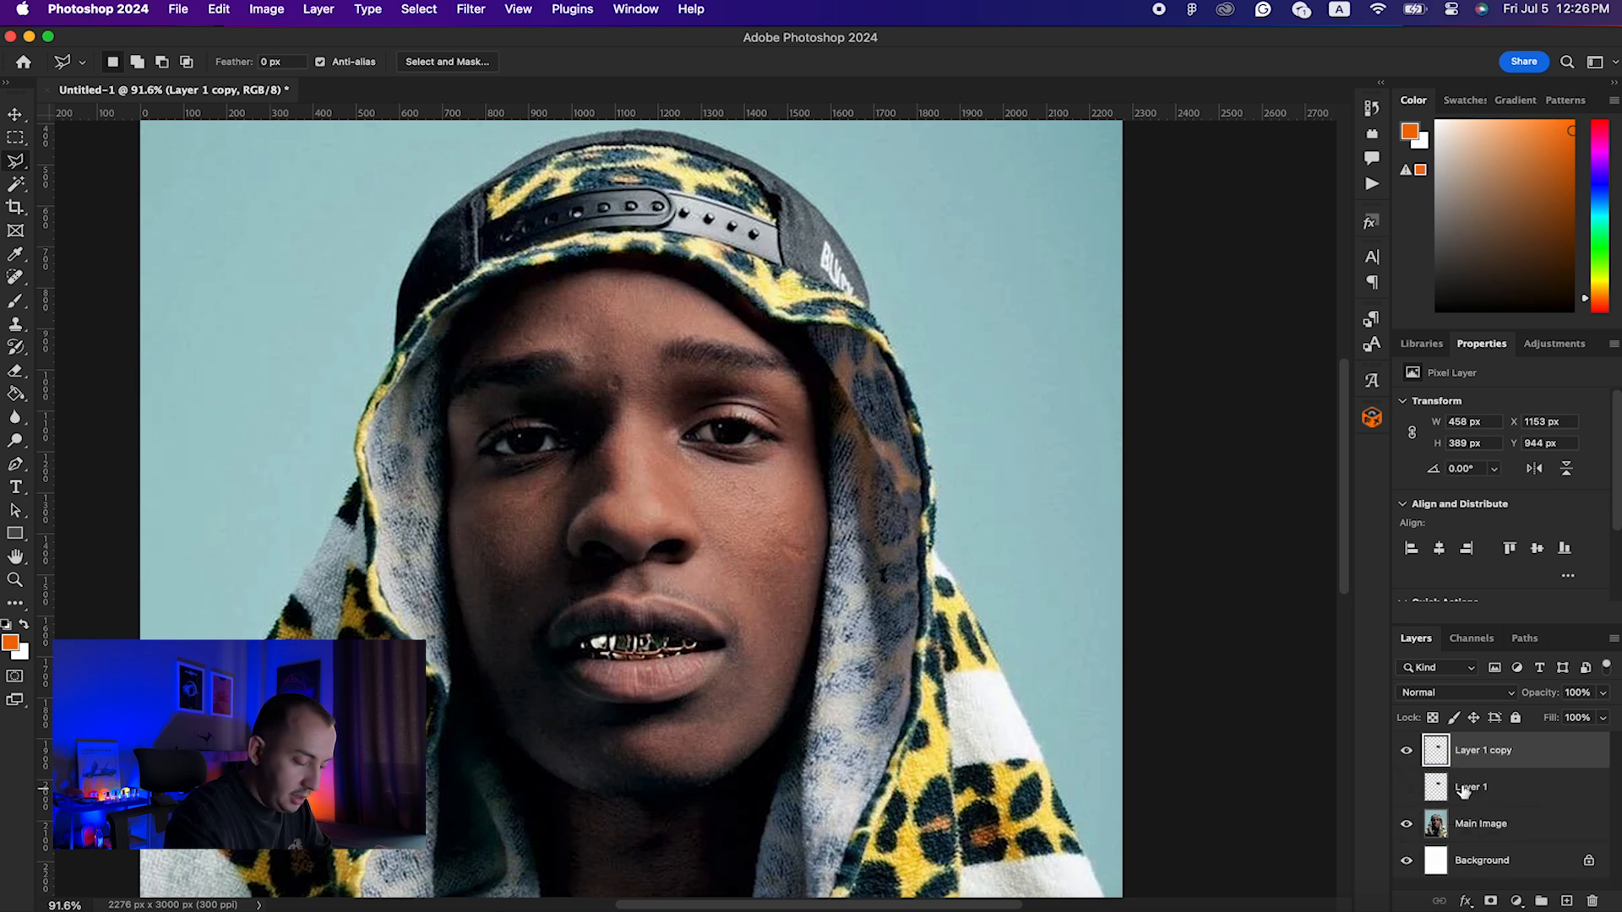
Step: Rename the duplicated eye layer as Cutout
double_click(1491, 759)
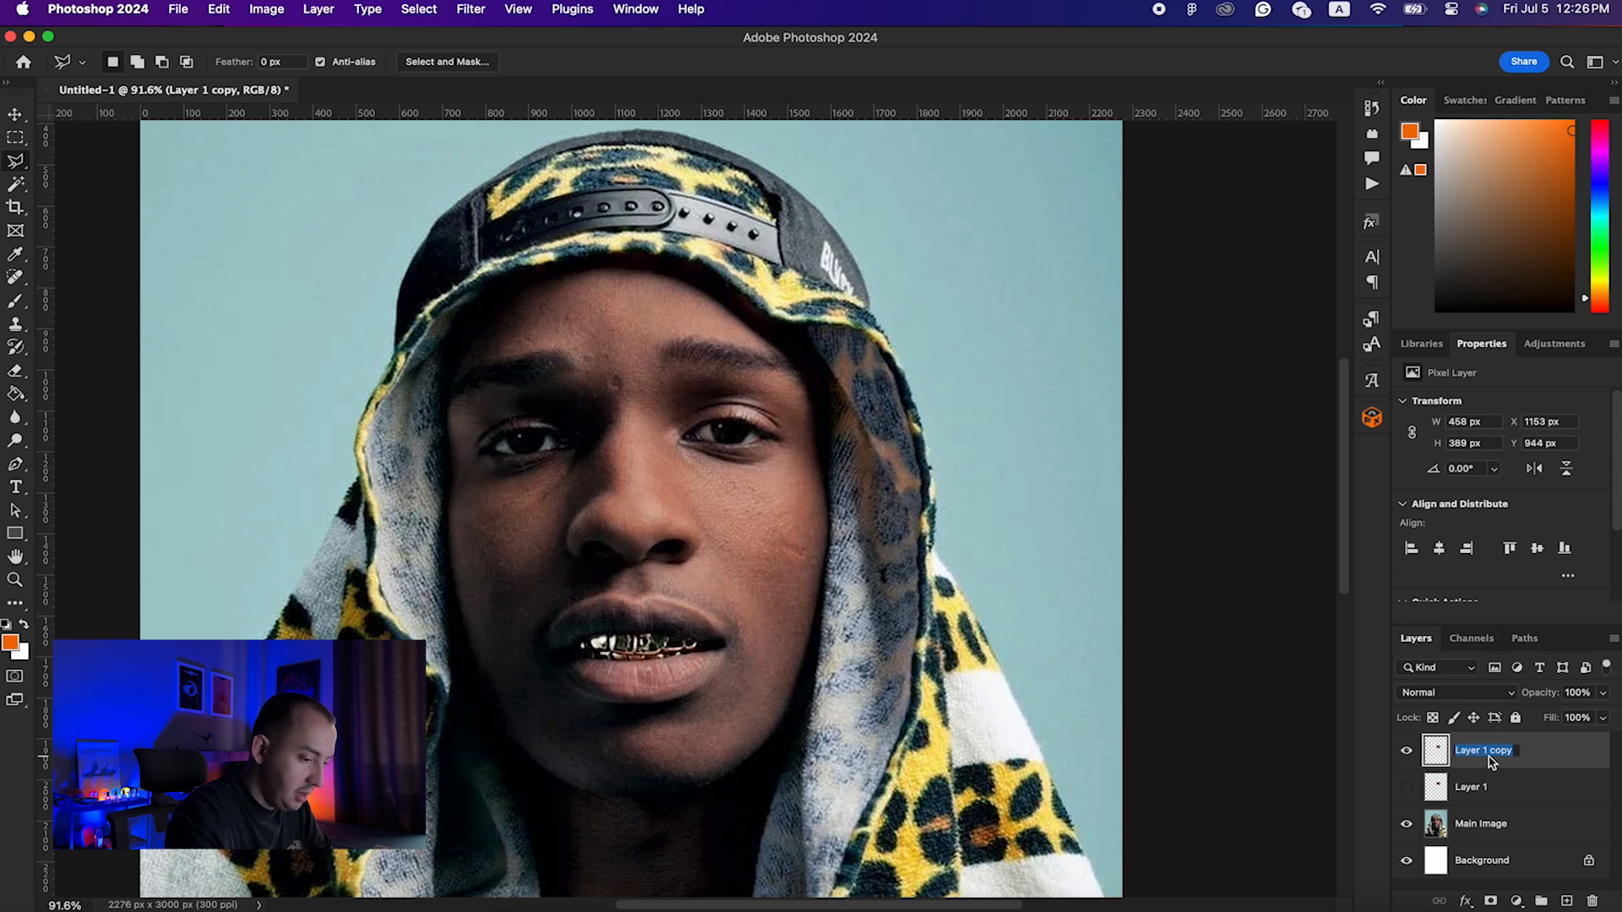
text(Cutout)
key(Return)
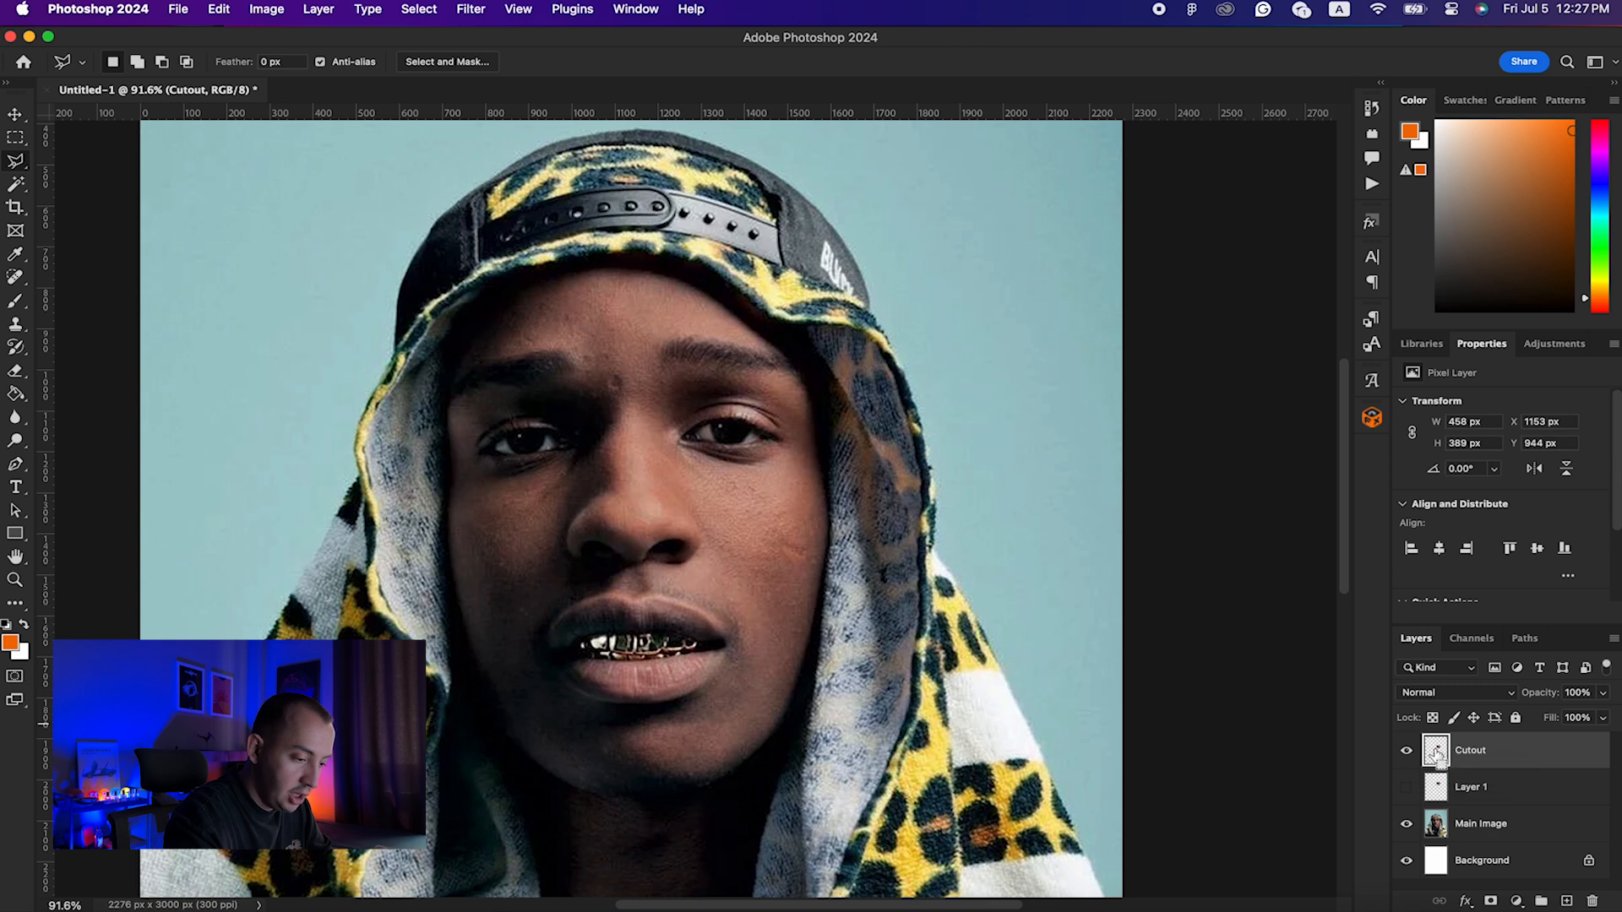
Step: Load the Cutout layer's outline as a selection and add a layer mask from it
super+click(1436, 752)
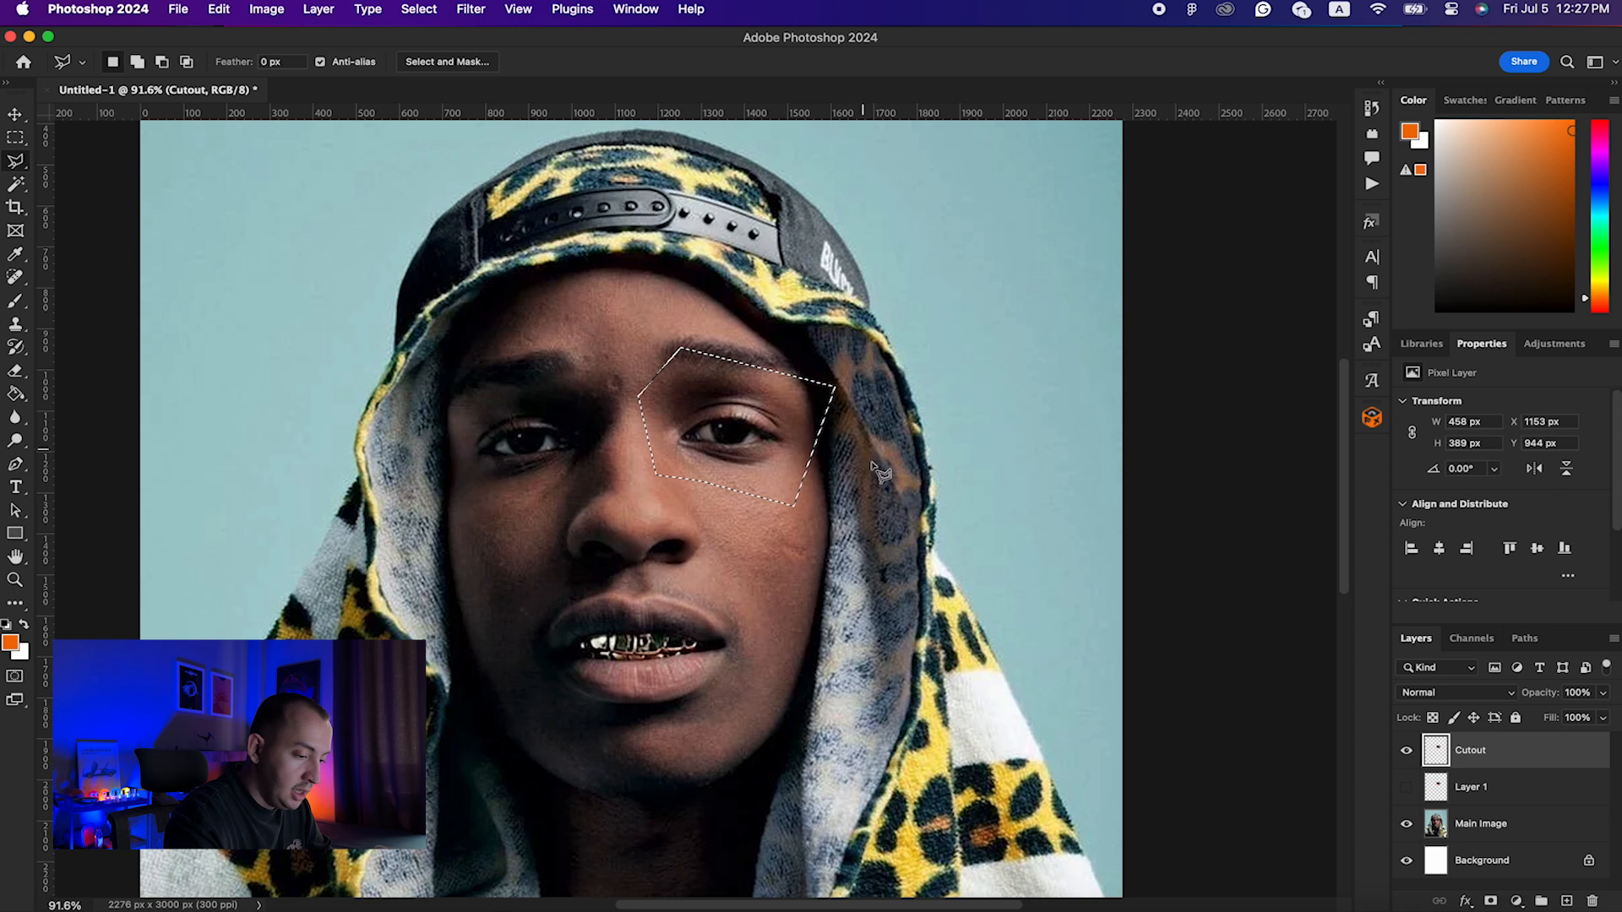
click(1491, 901)
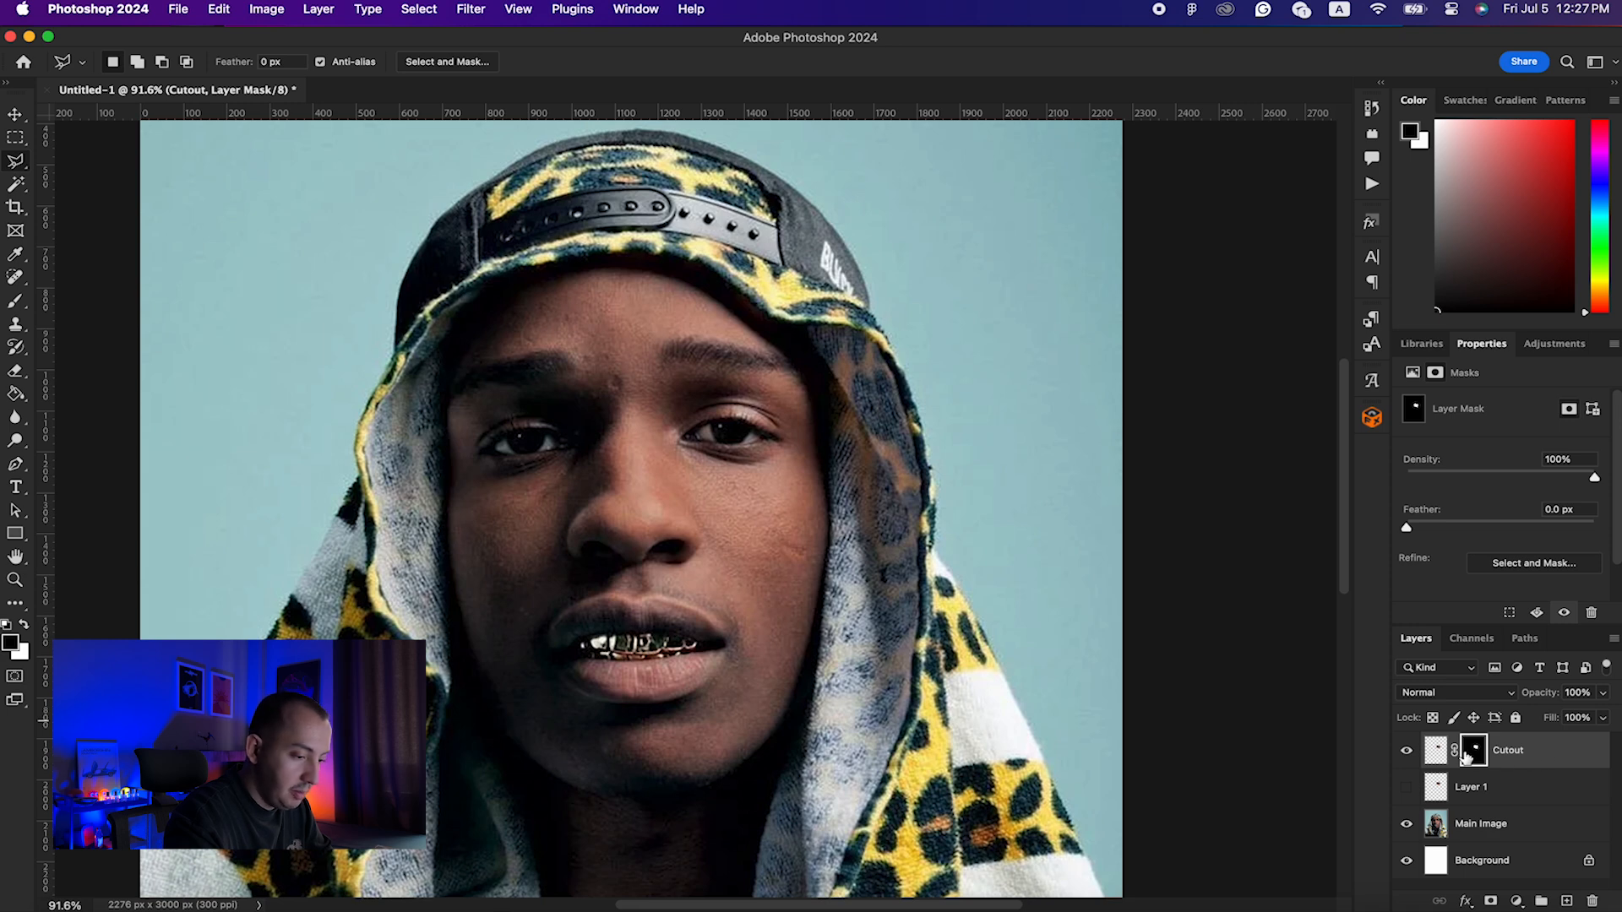
Step: Display the Cutout Mask channel on its own, with the RGB channels hidden
click(1470, 641)
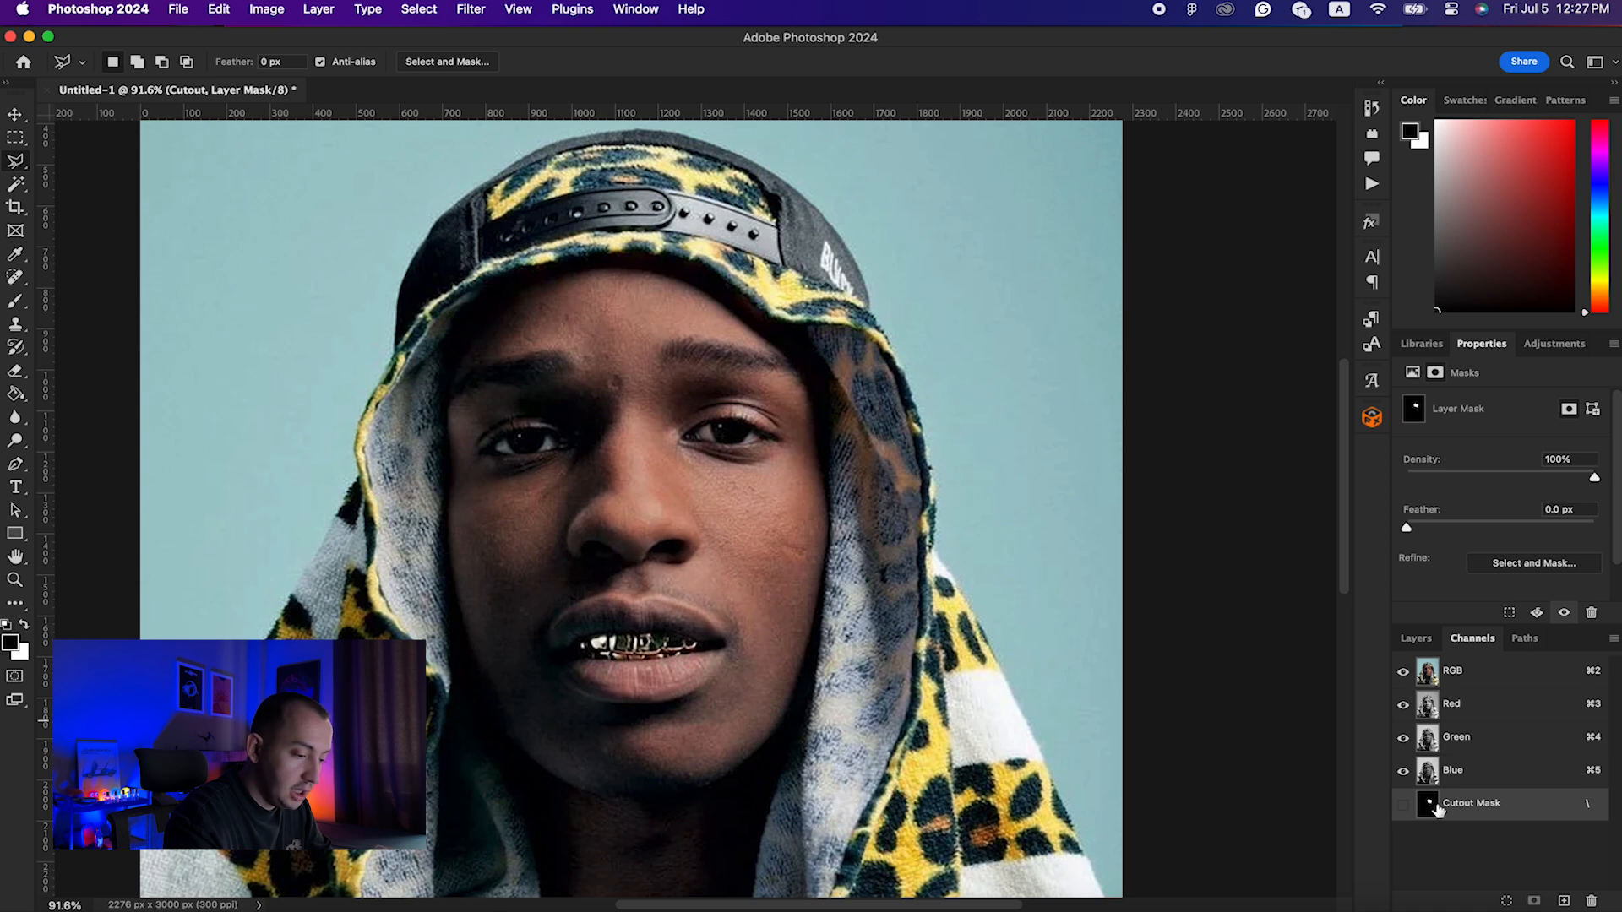
click(1404, 803)
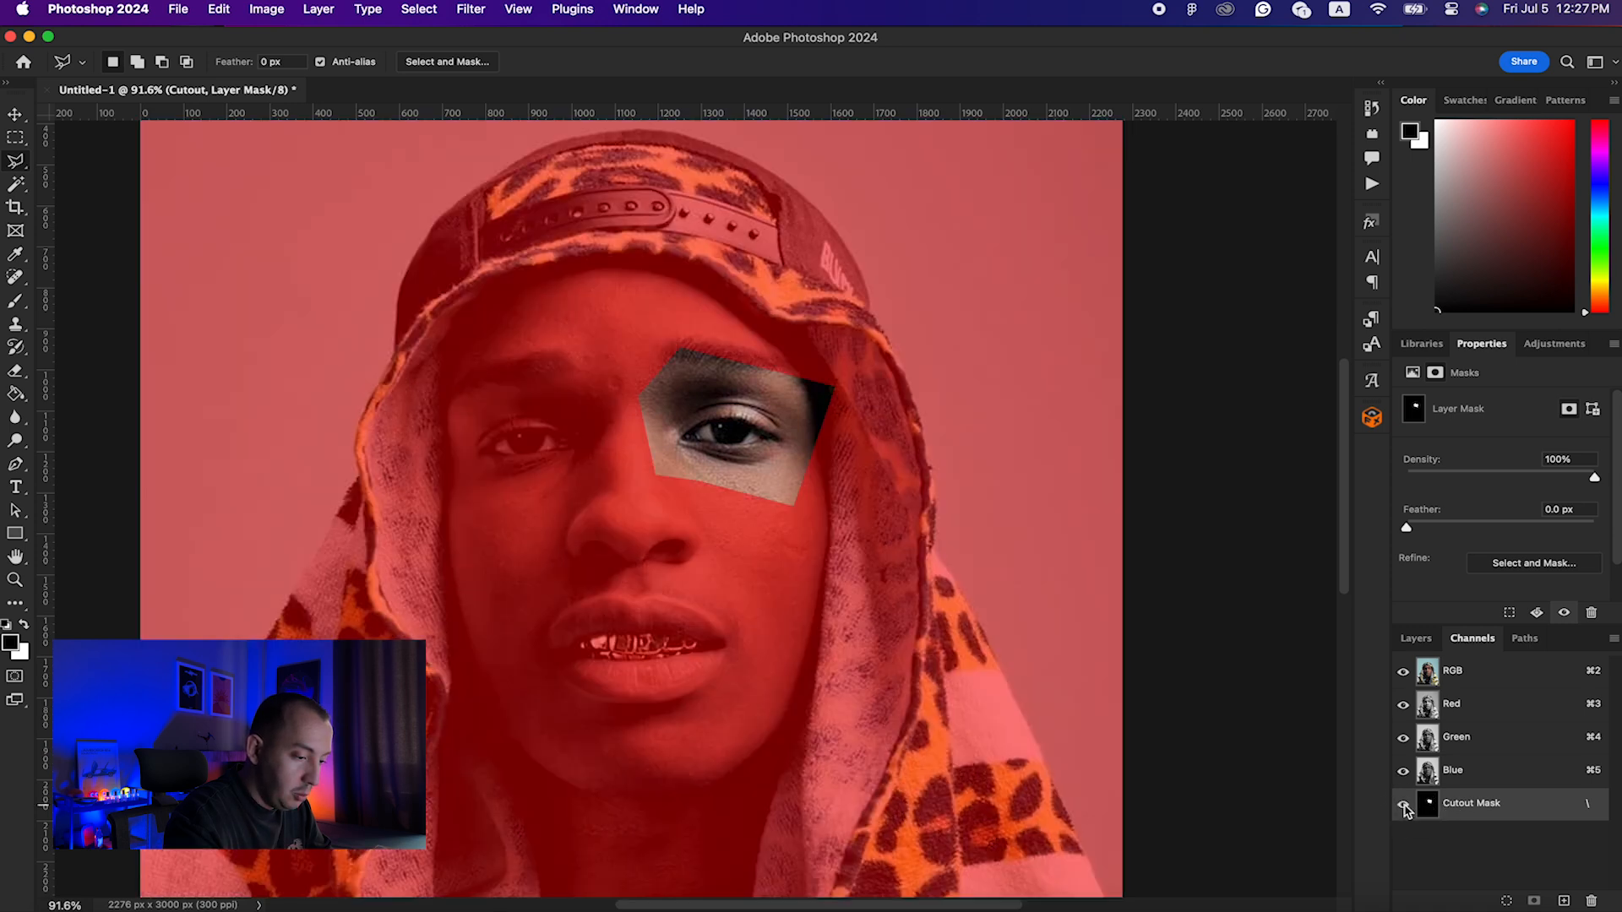
click(1404, 803)
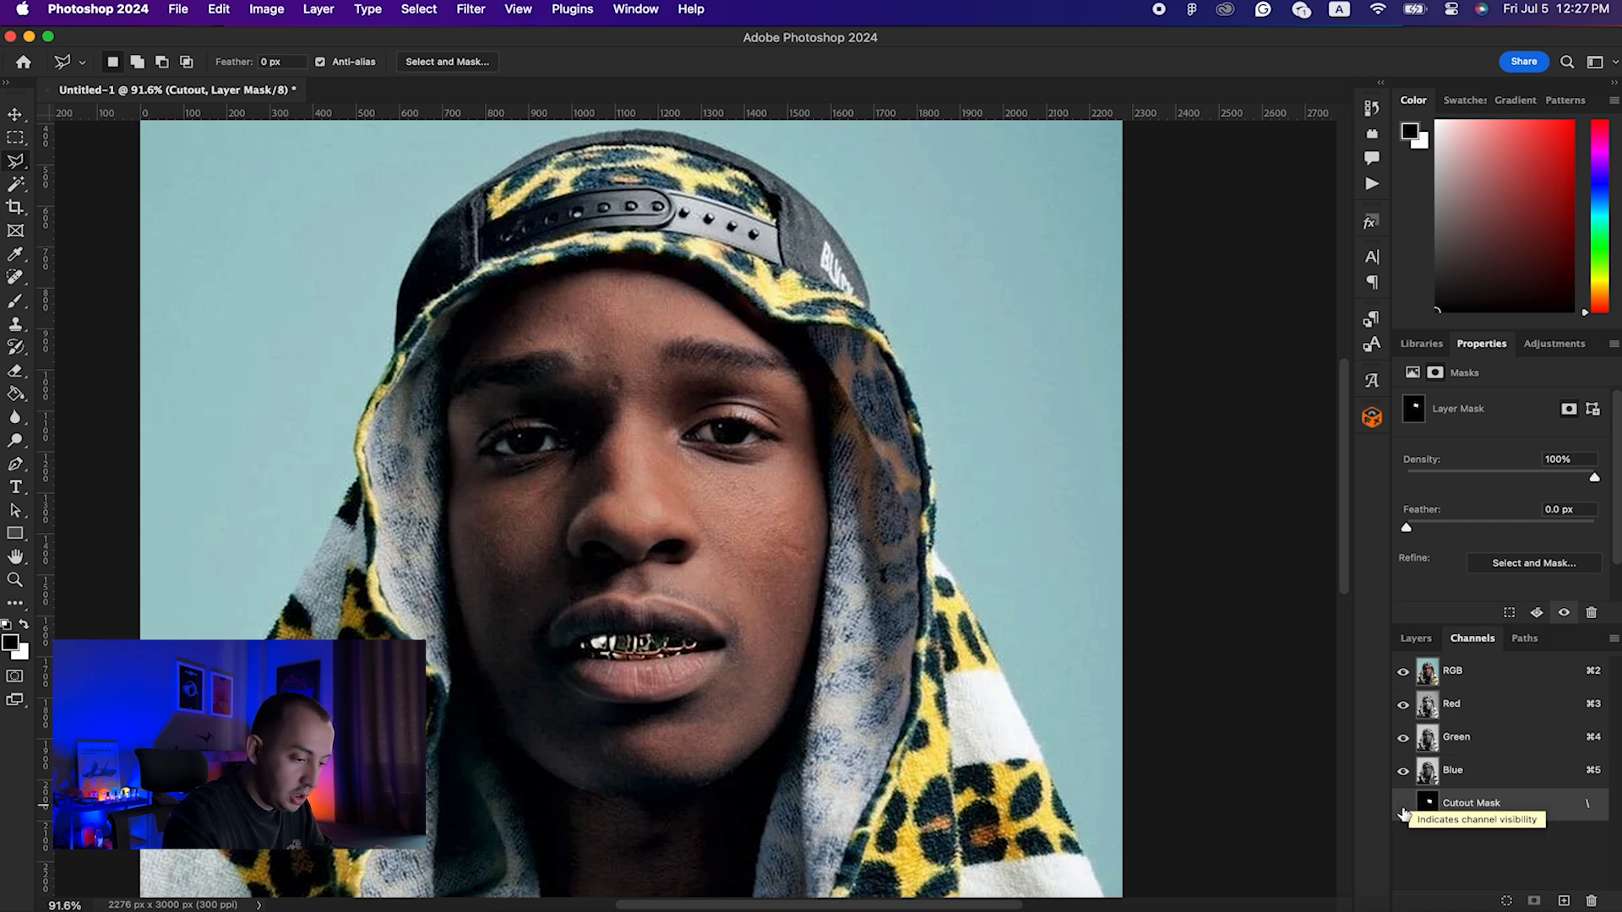
click(1404, 807)
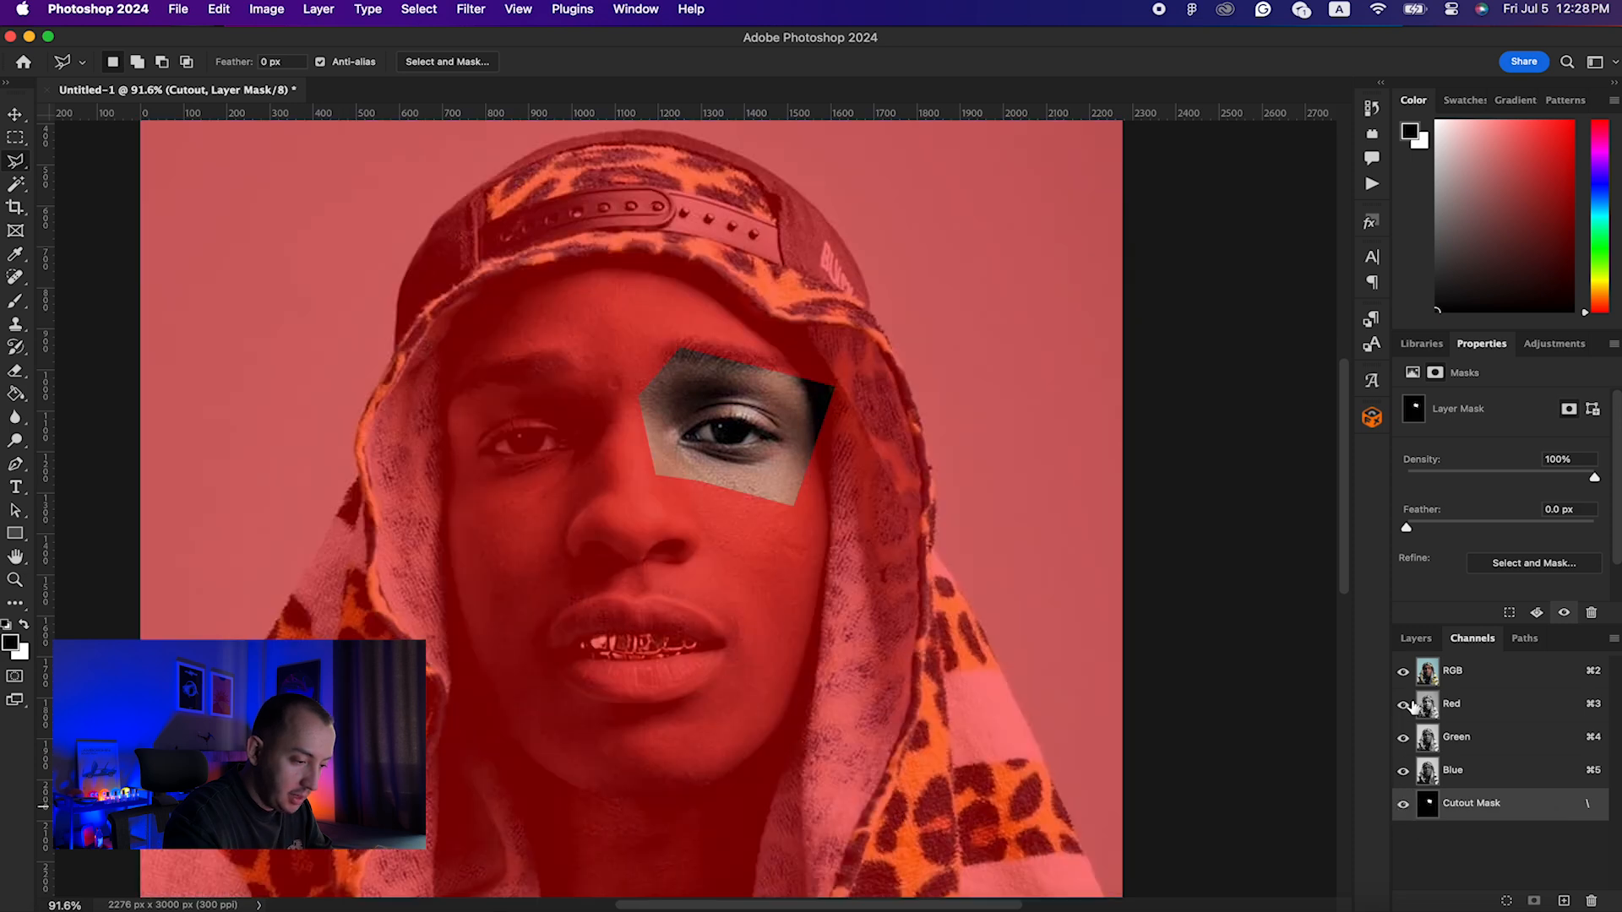
click(1404, 673)
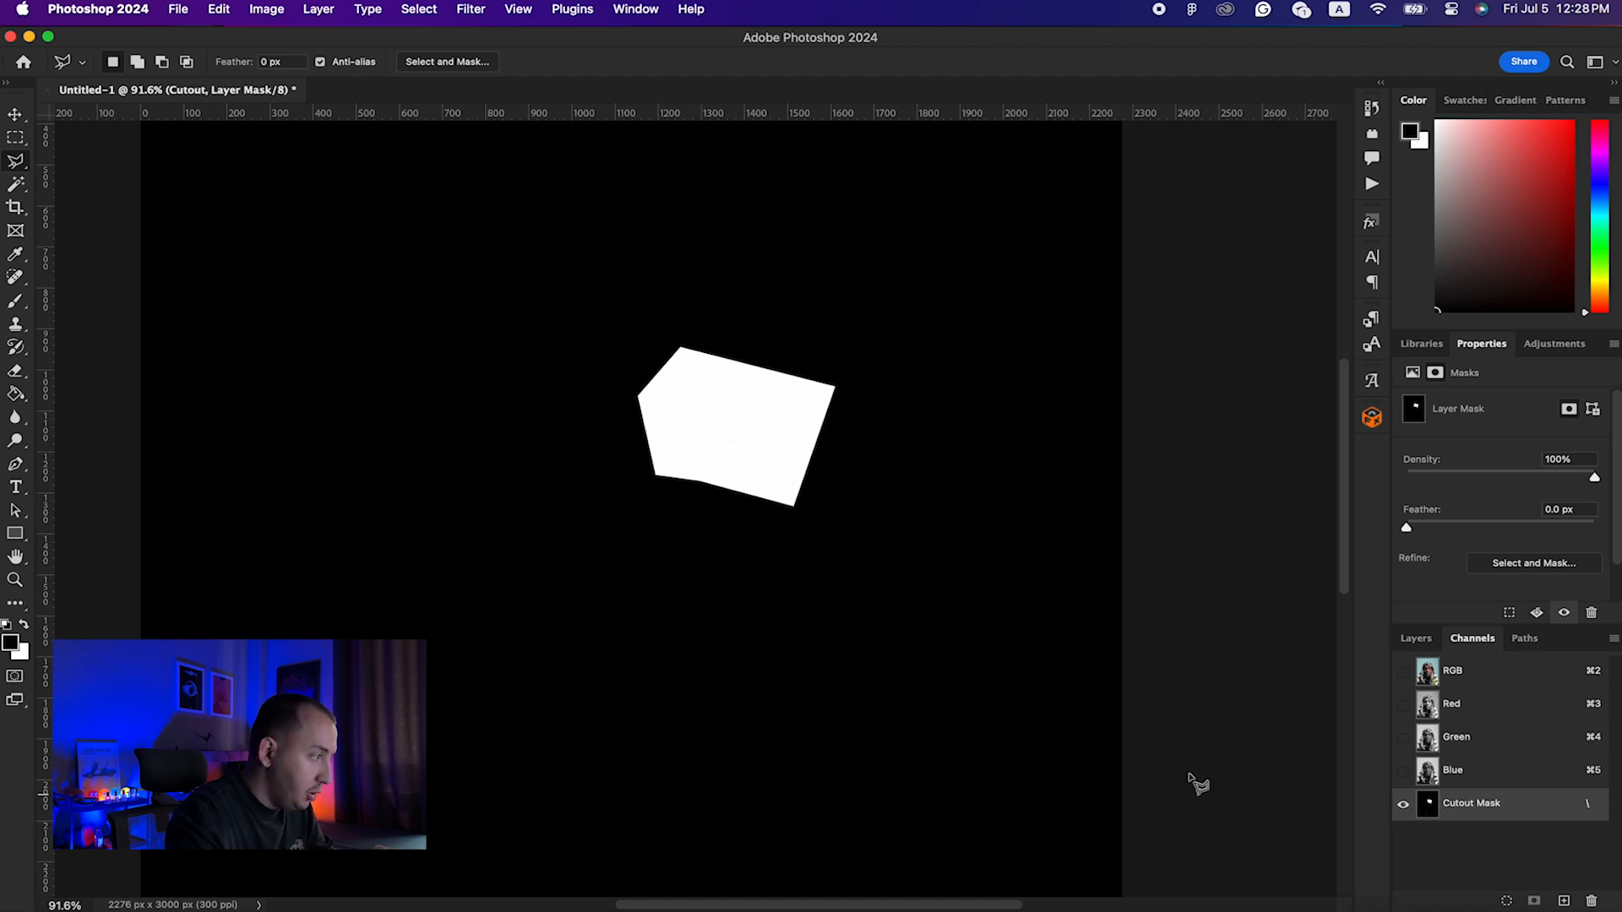
Step: Apply a Gaussian Blur to the Cutout layer mask
click(470, 10)
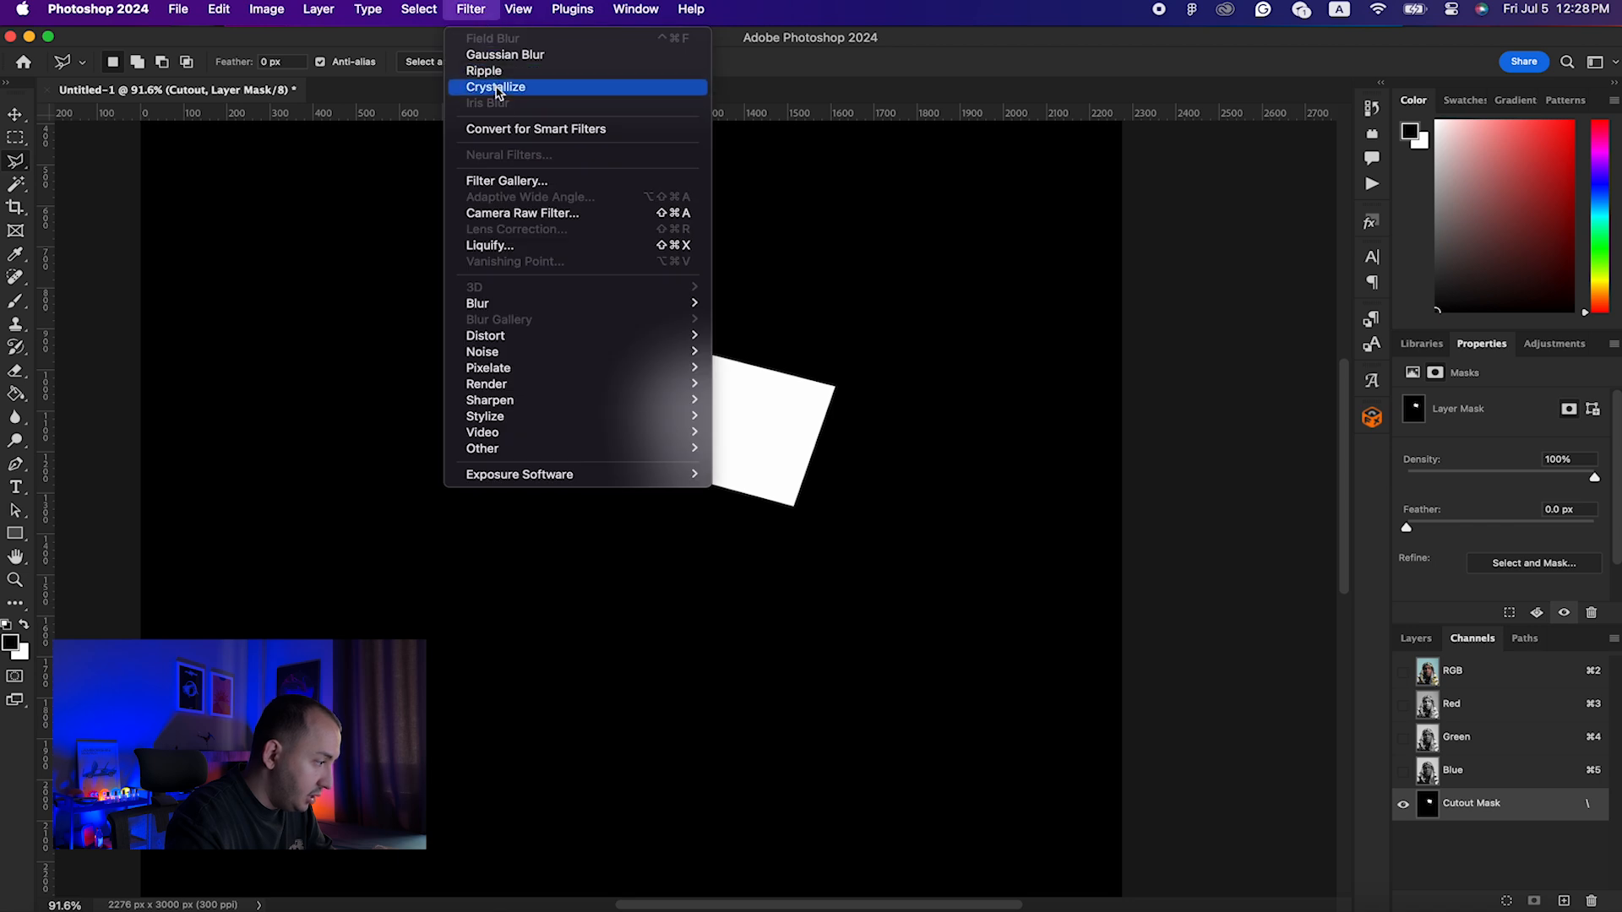
mouse_move(501, 306)
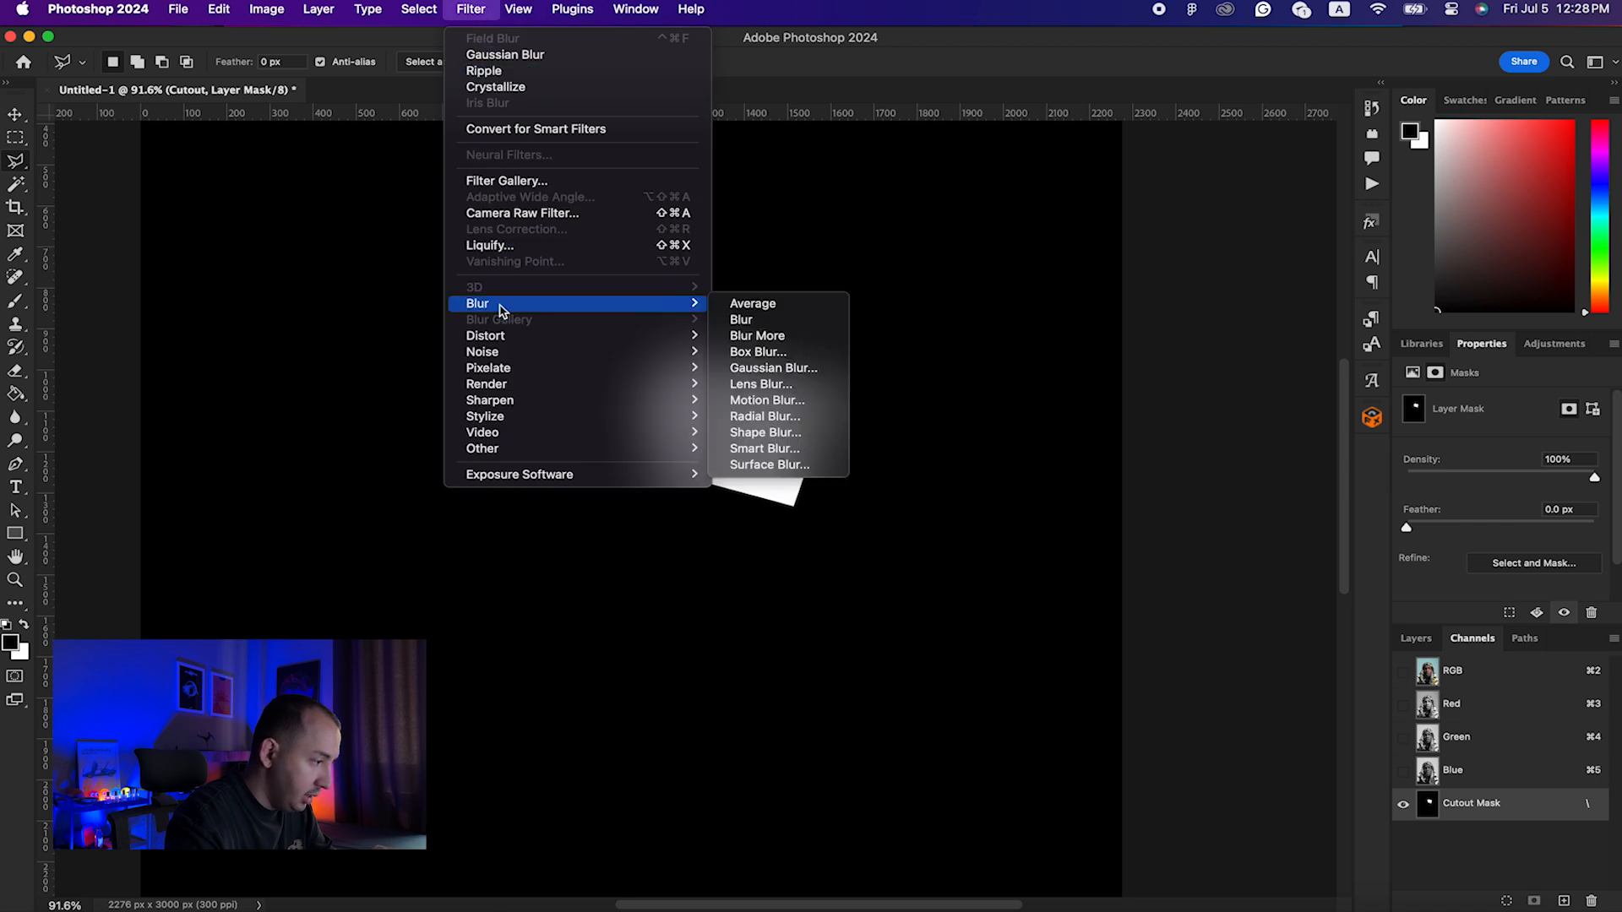
click(764, 370)
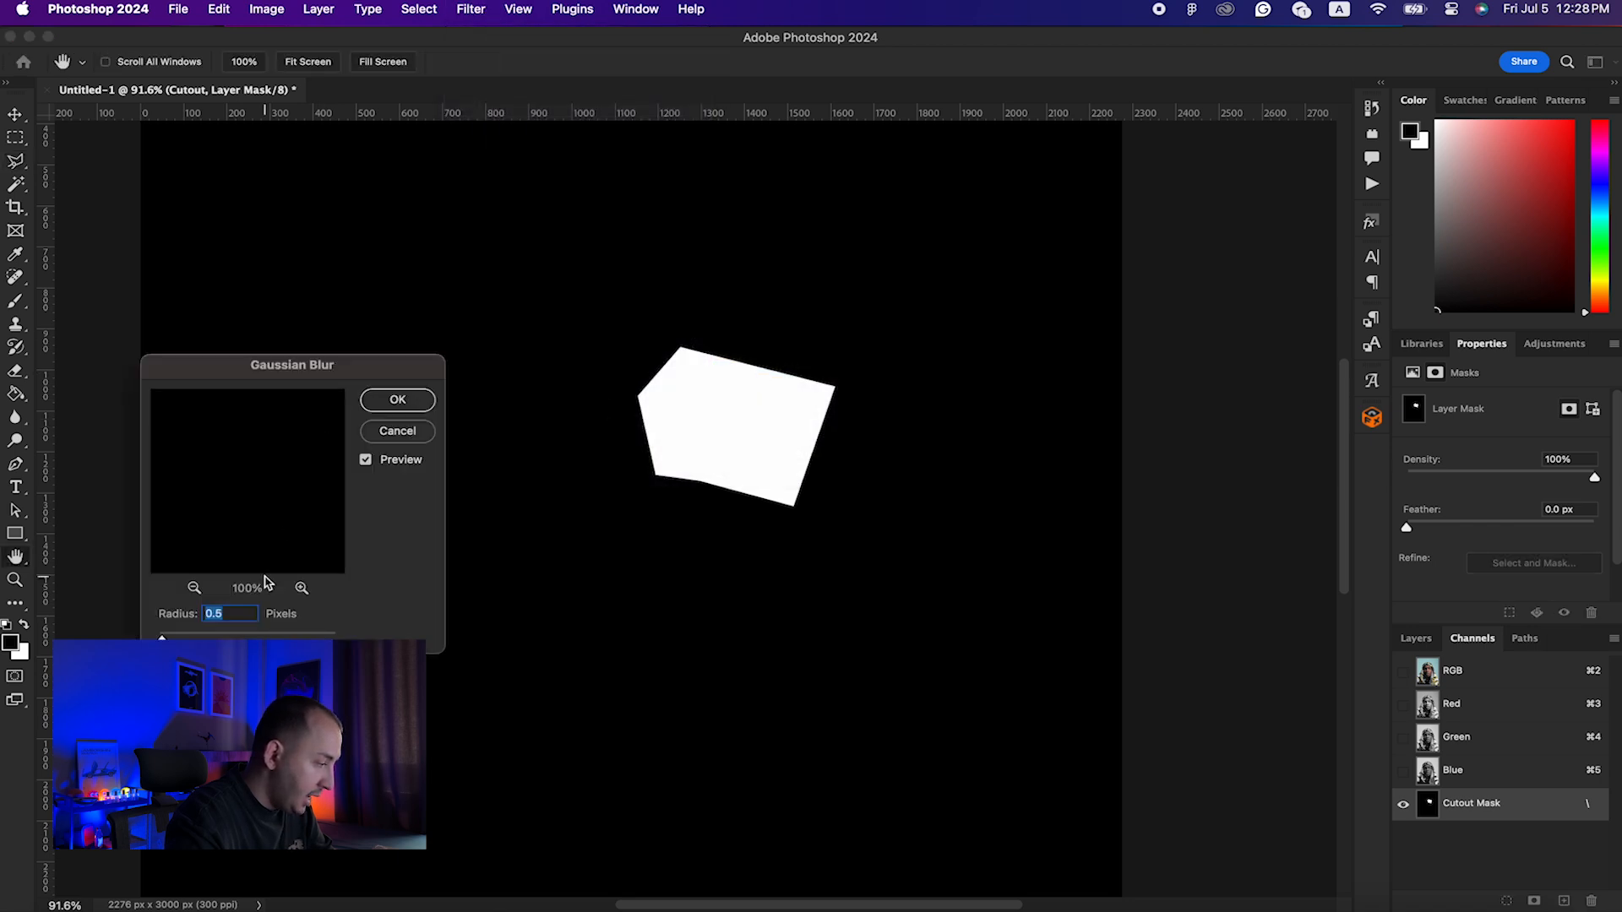
key(BackSpace)
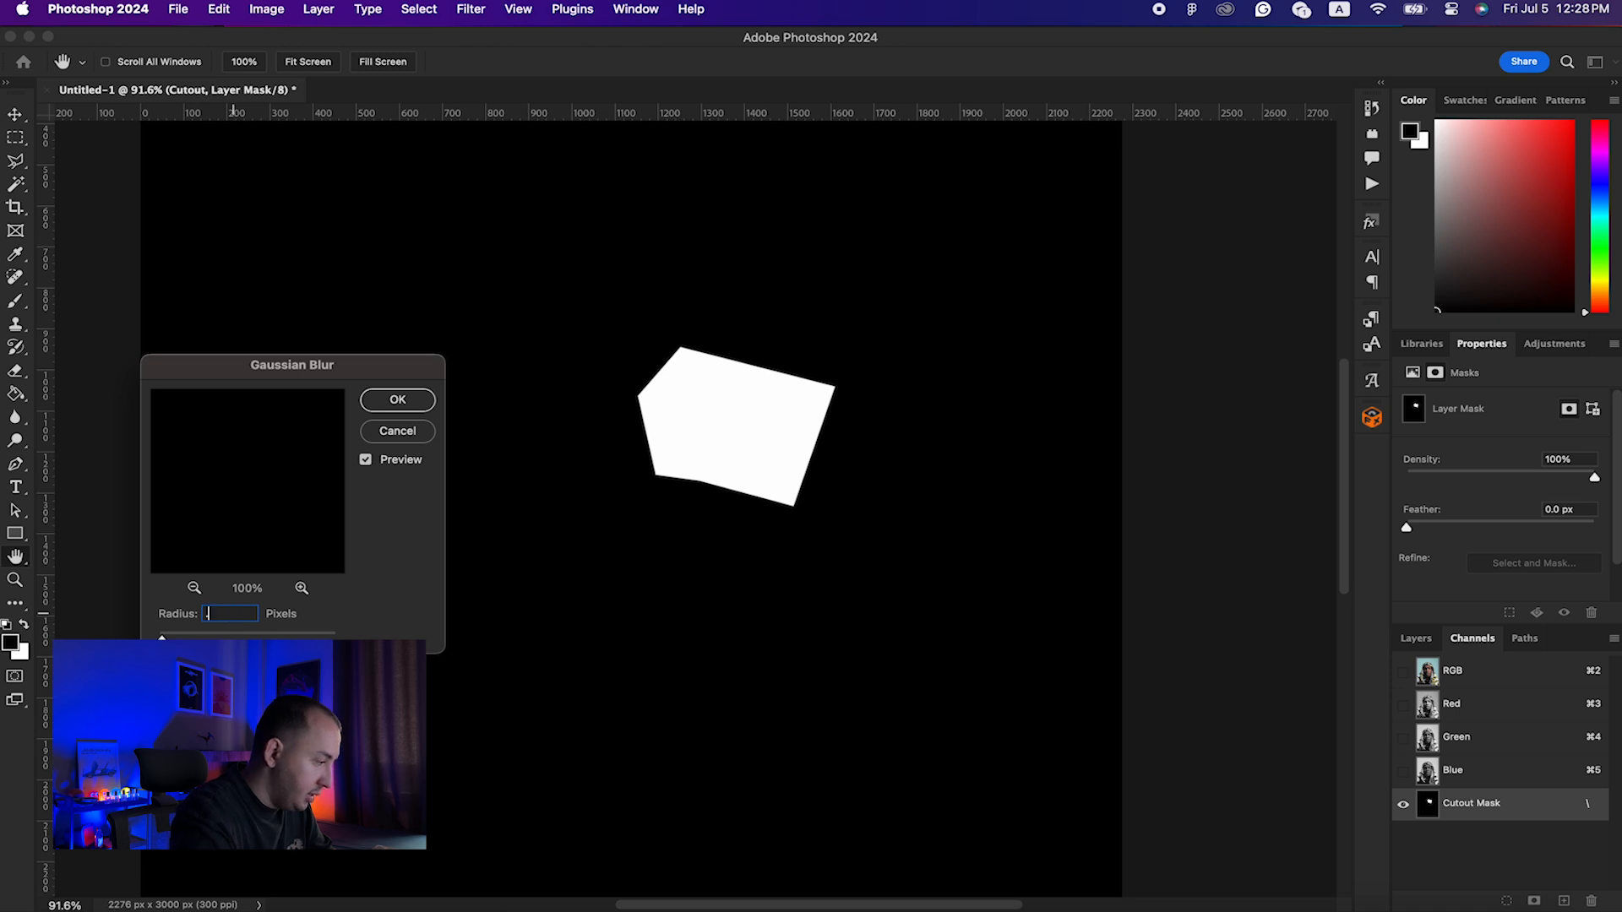
click(406, 409)
Step: Apply the Crystallize filter to the Cutout layer mask with a cell size of 3
key(super+plus)
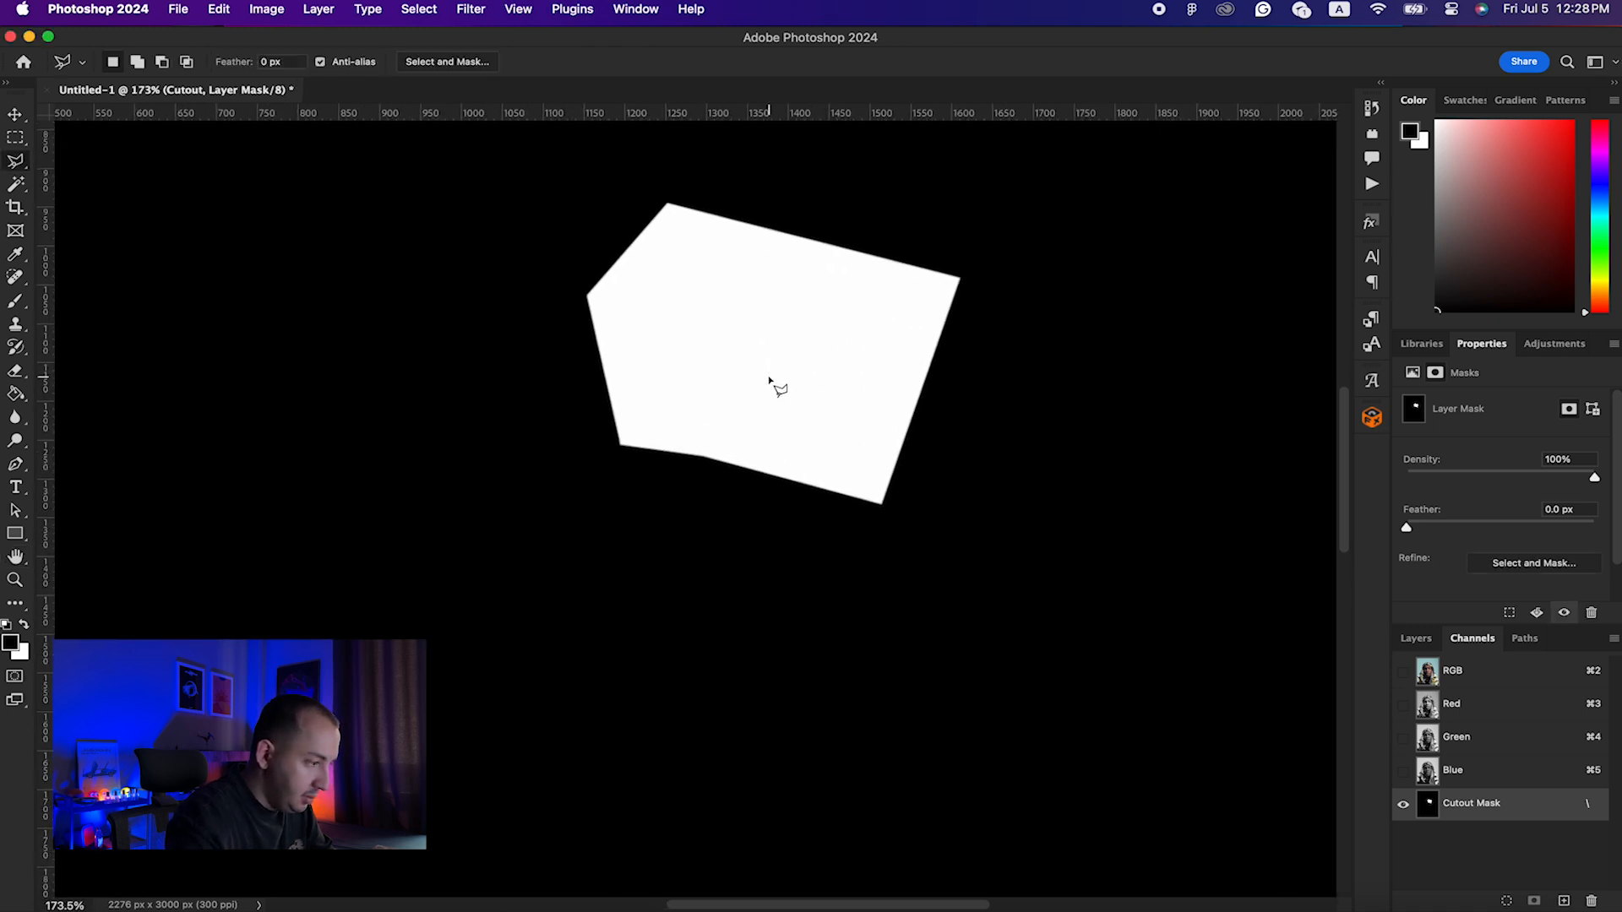
scroll(769, 380, up, 5)
scroll(737, 425, down, 3)
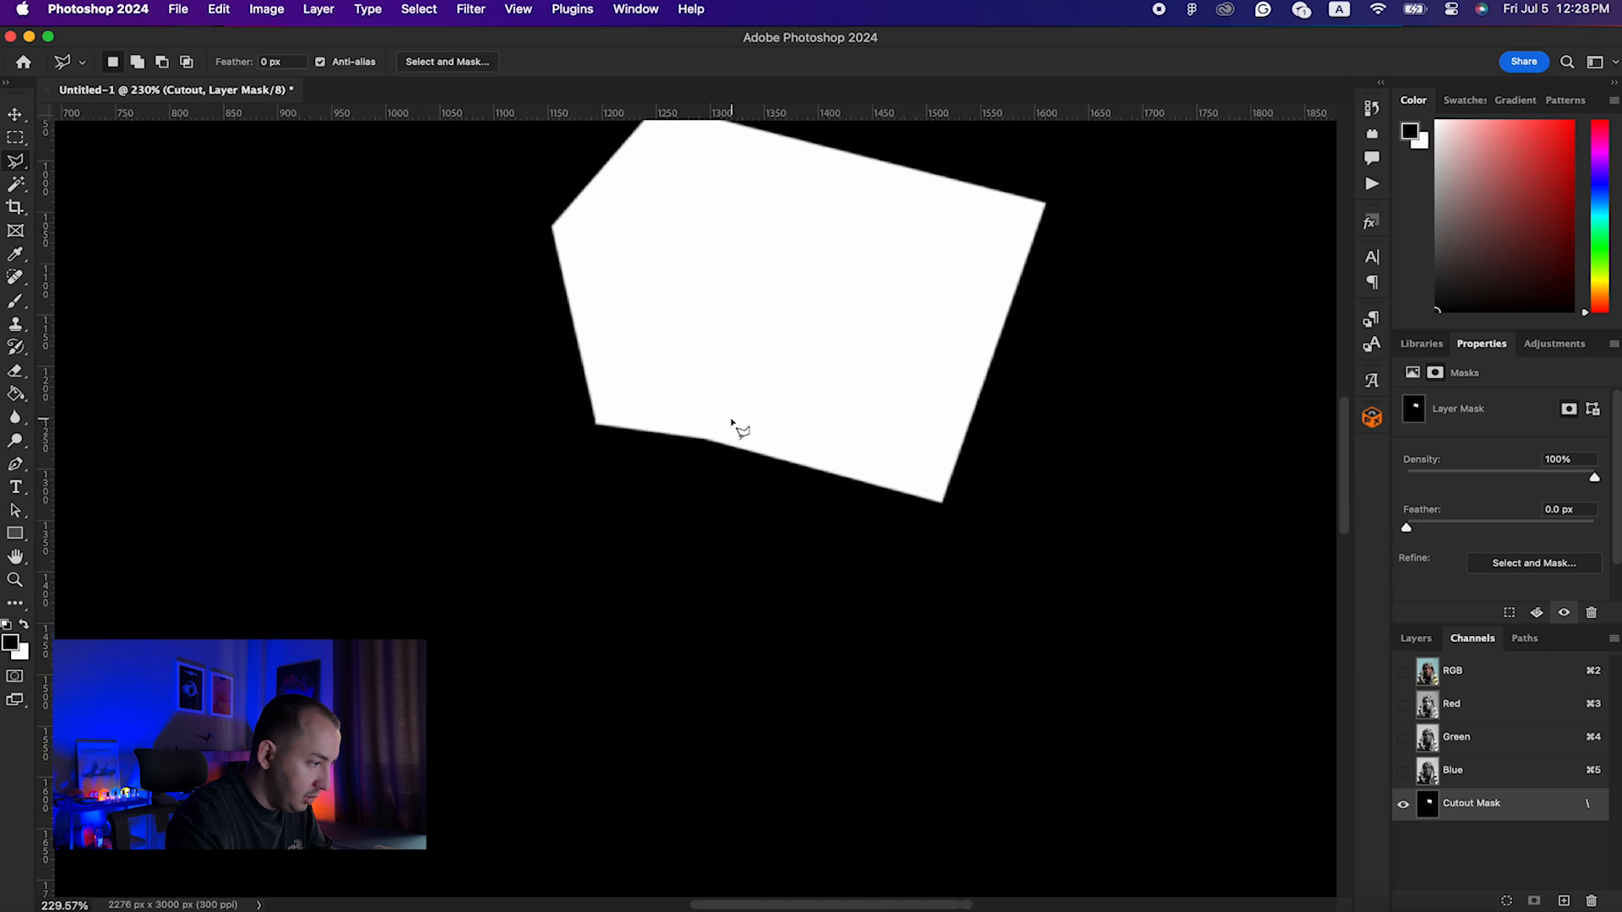
scroll(732, 420, down, 2)
scroll(616, 318, up, 3)
scroll(609, 313, down, 2)
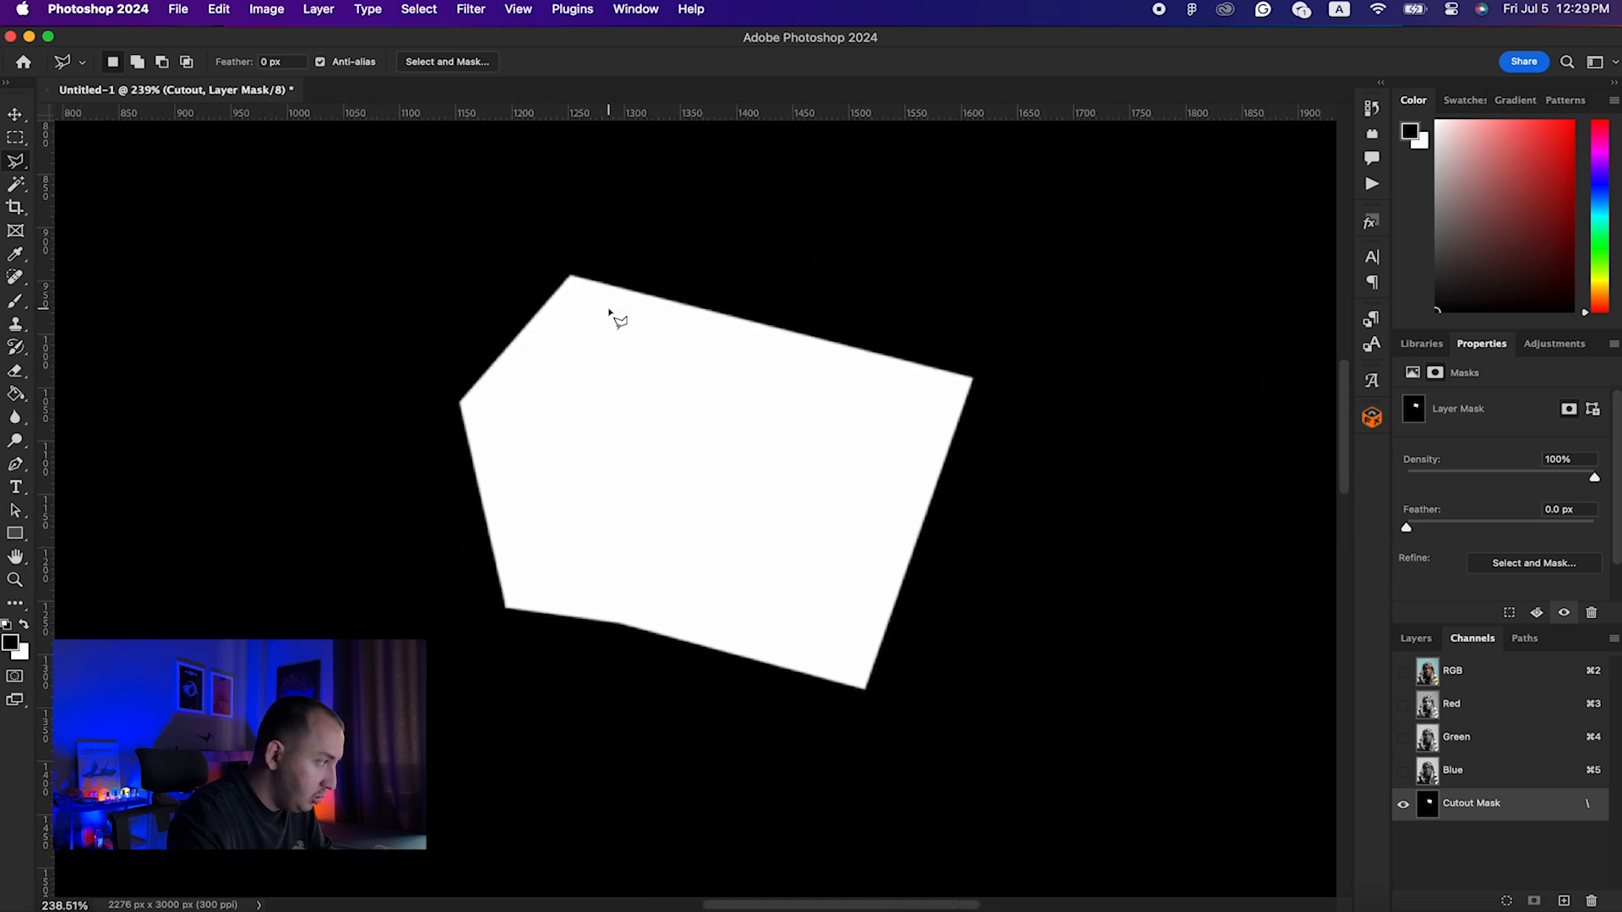
click(472, 10)
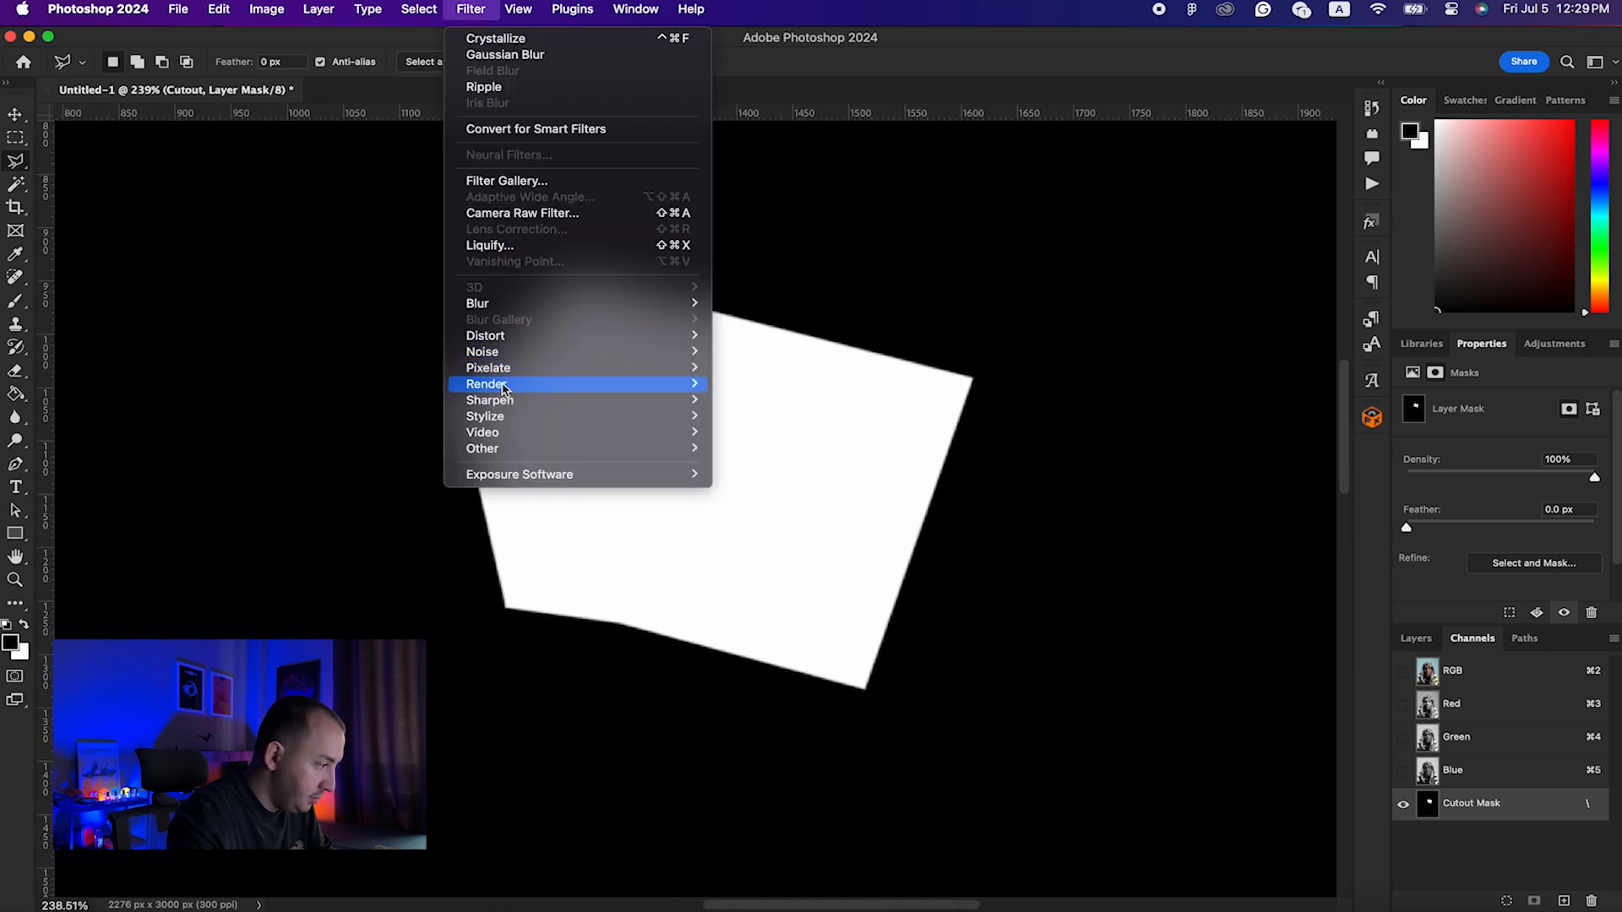
mouse_move(502, 370)
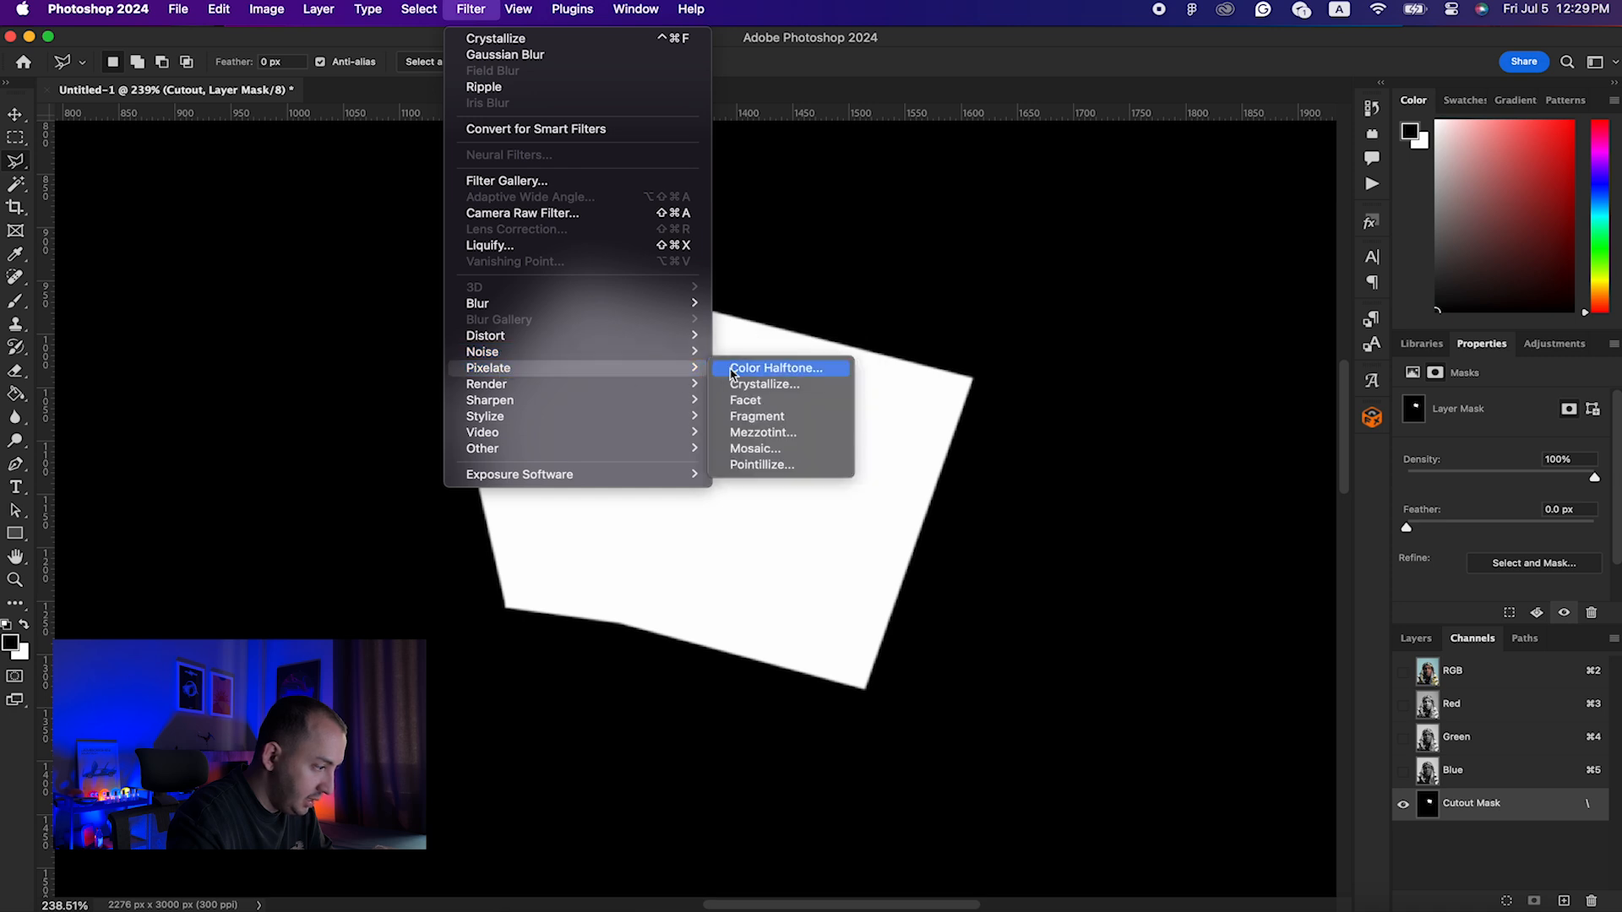
click(799, 388)
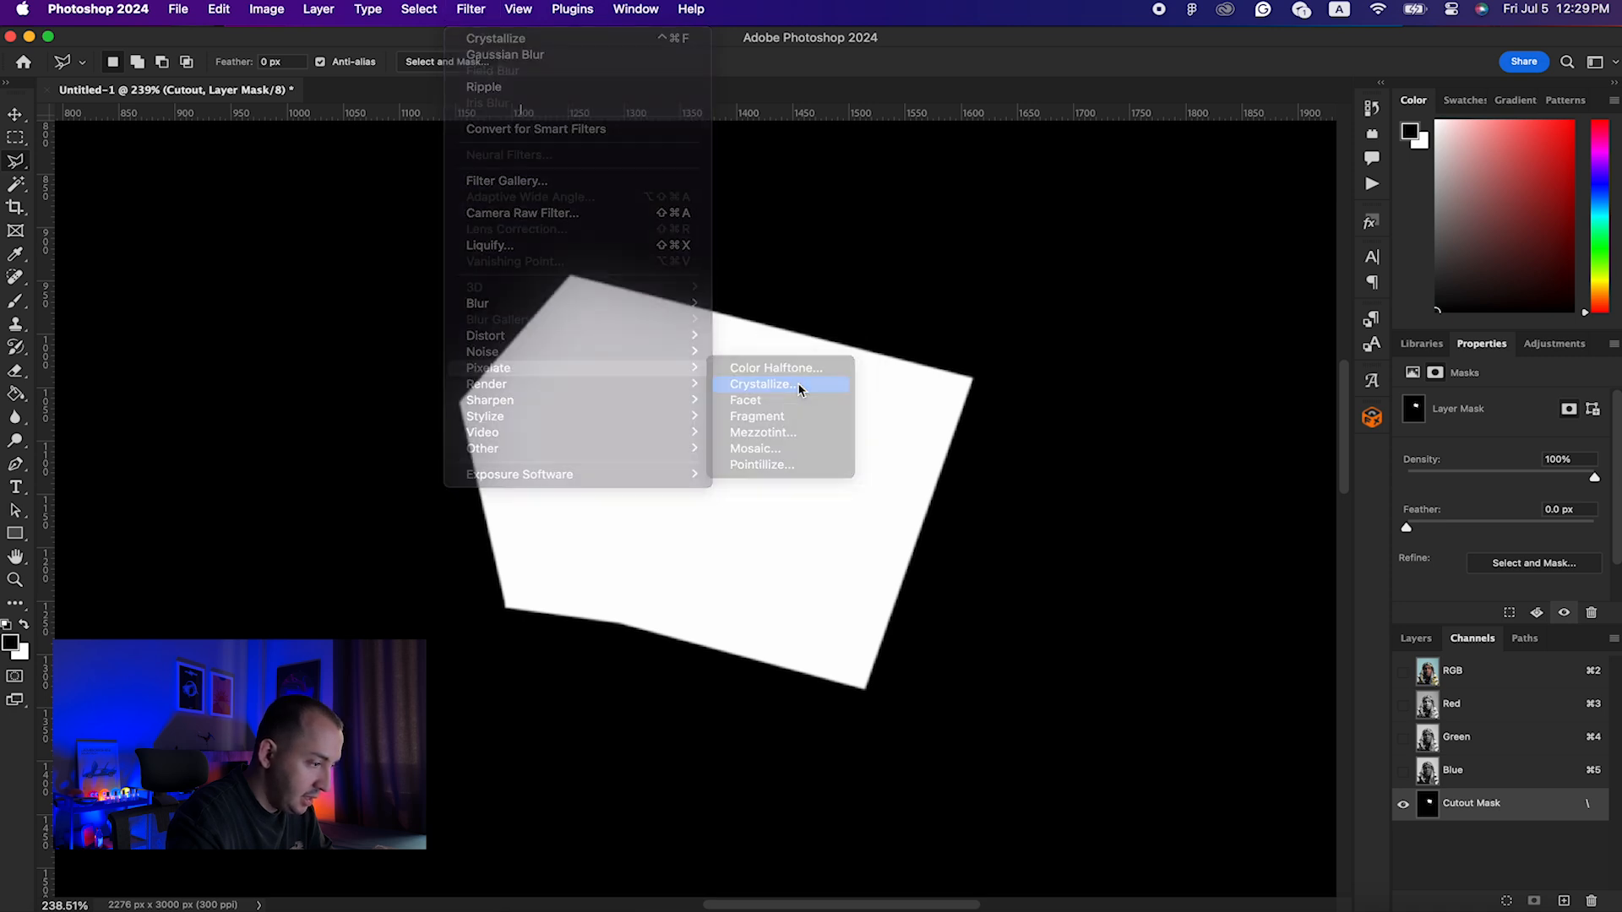
click(971, 550)
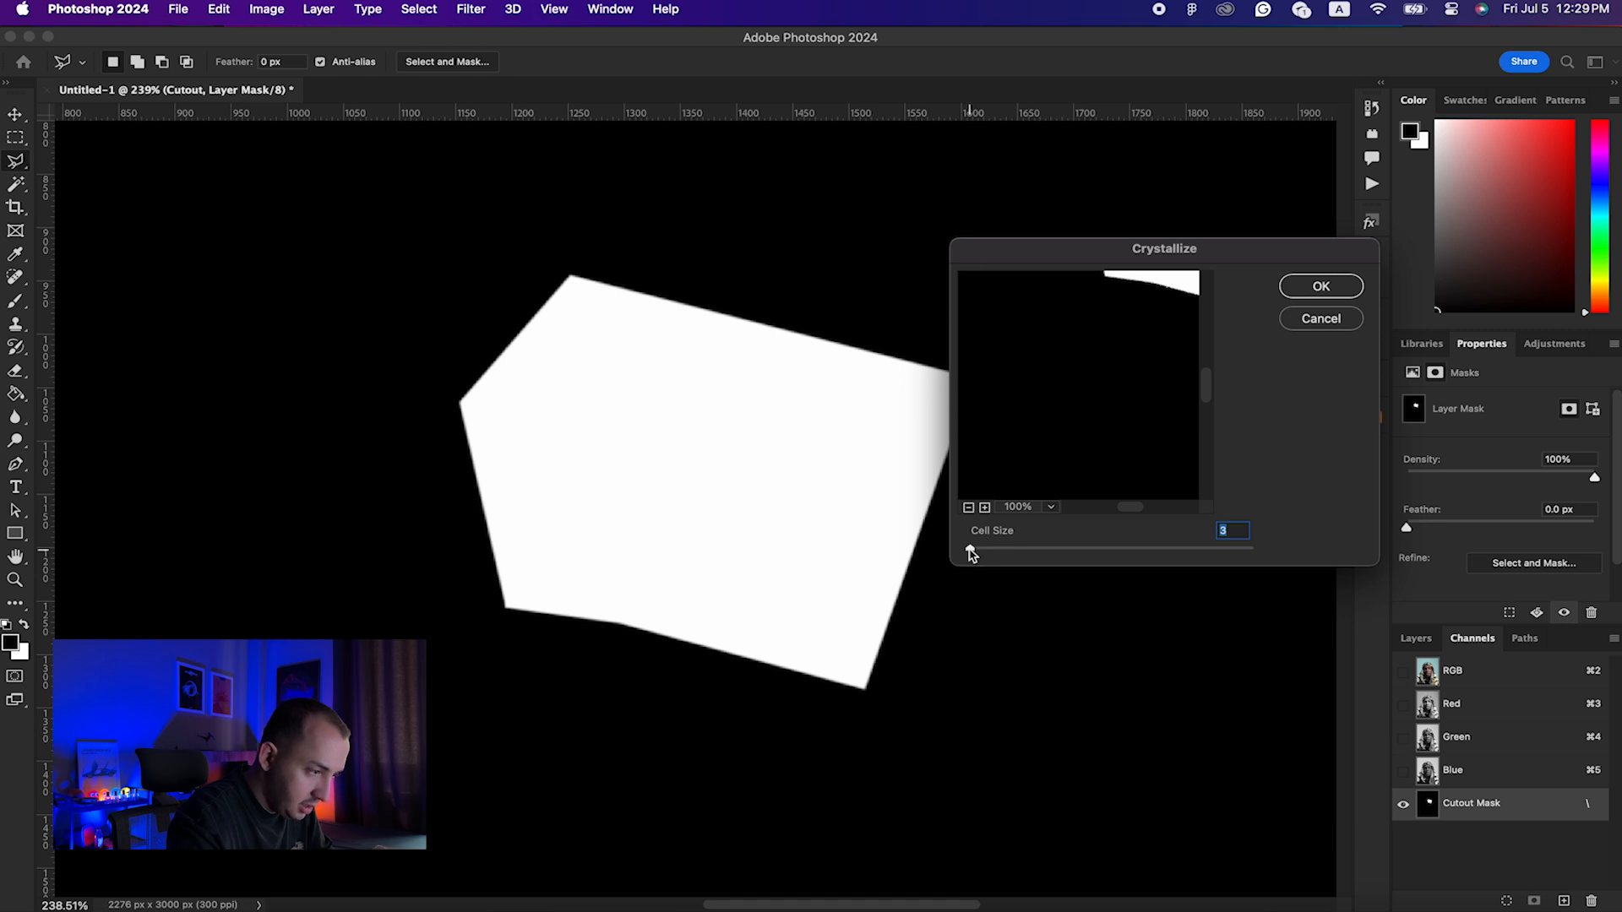
click(1320, 287)
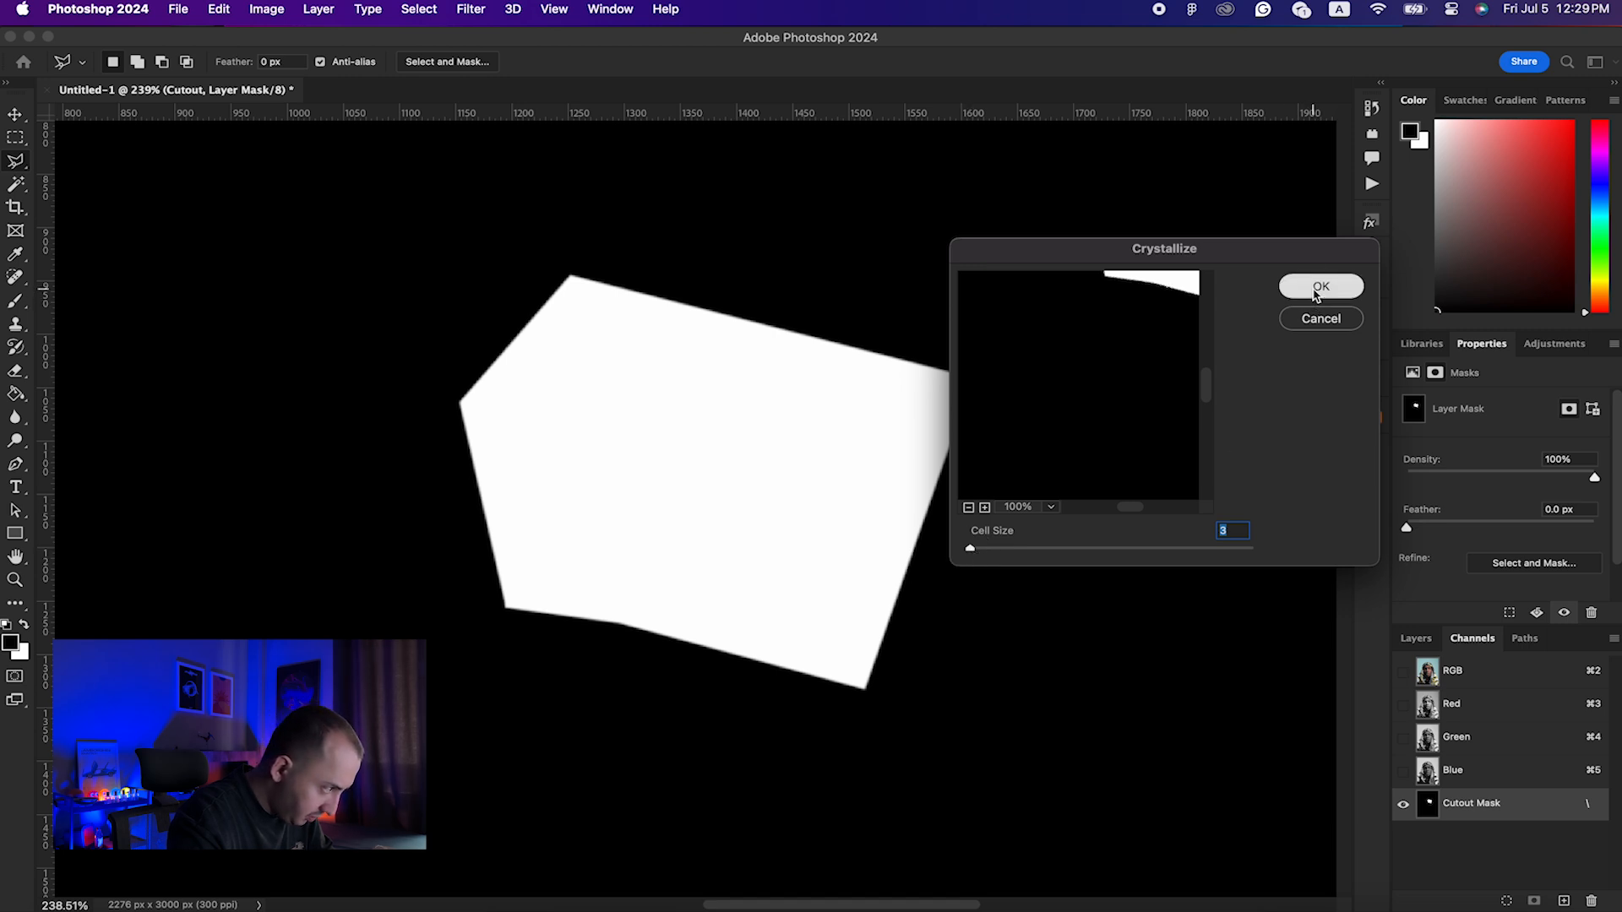
Step: Start a Levels adjustment on the Cutout mask and raise the shadow input level to 84
scroll(814, 361, up, 2)
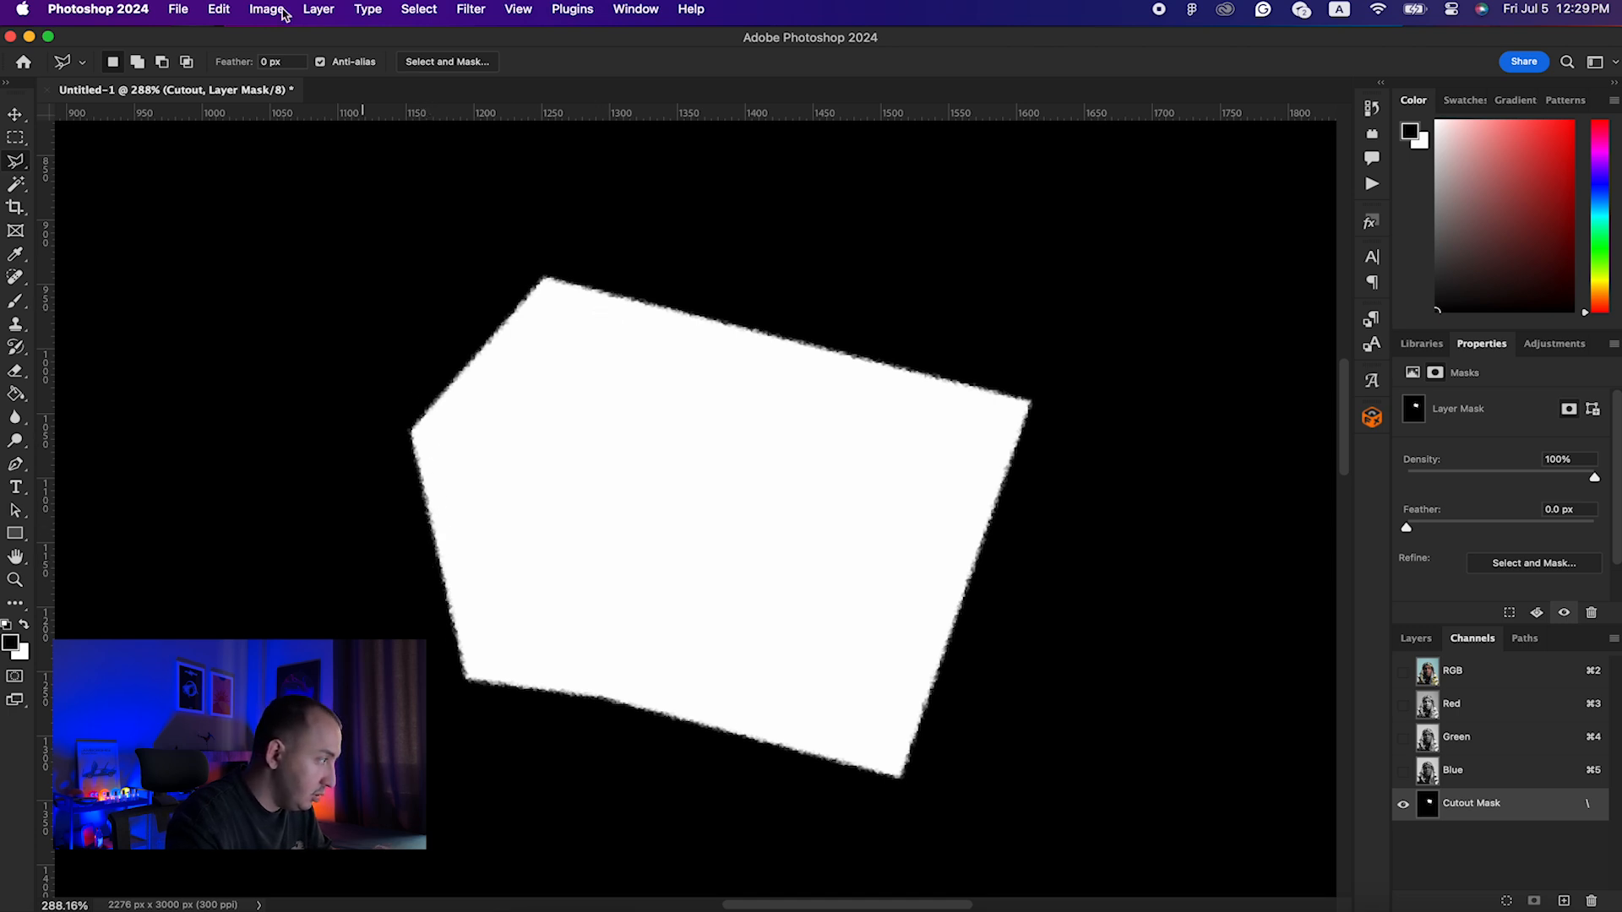
click(221, 9)
mouse_move(389, 64)
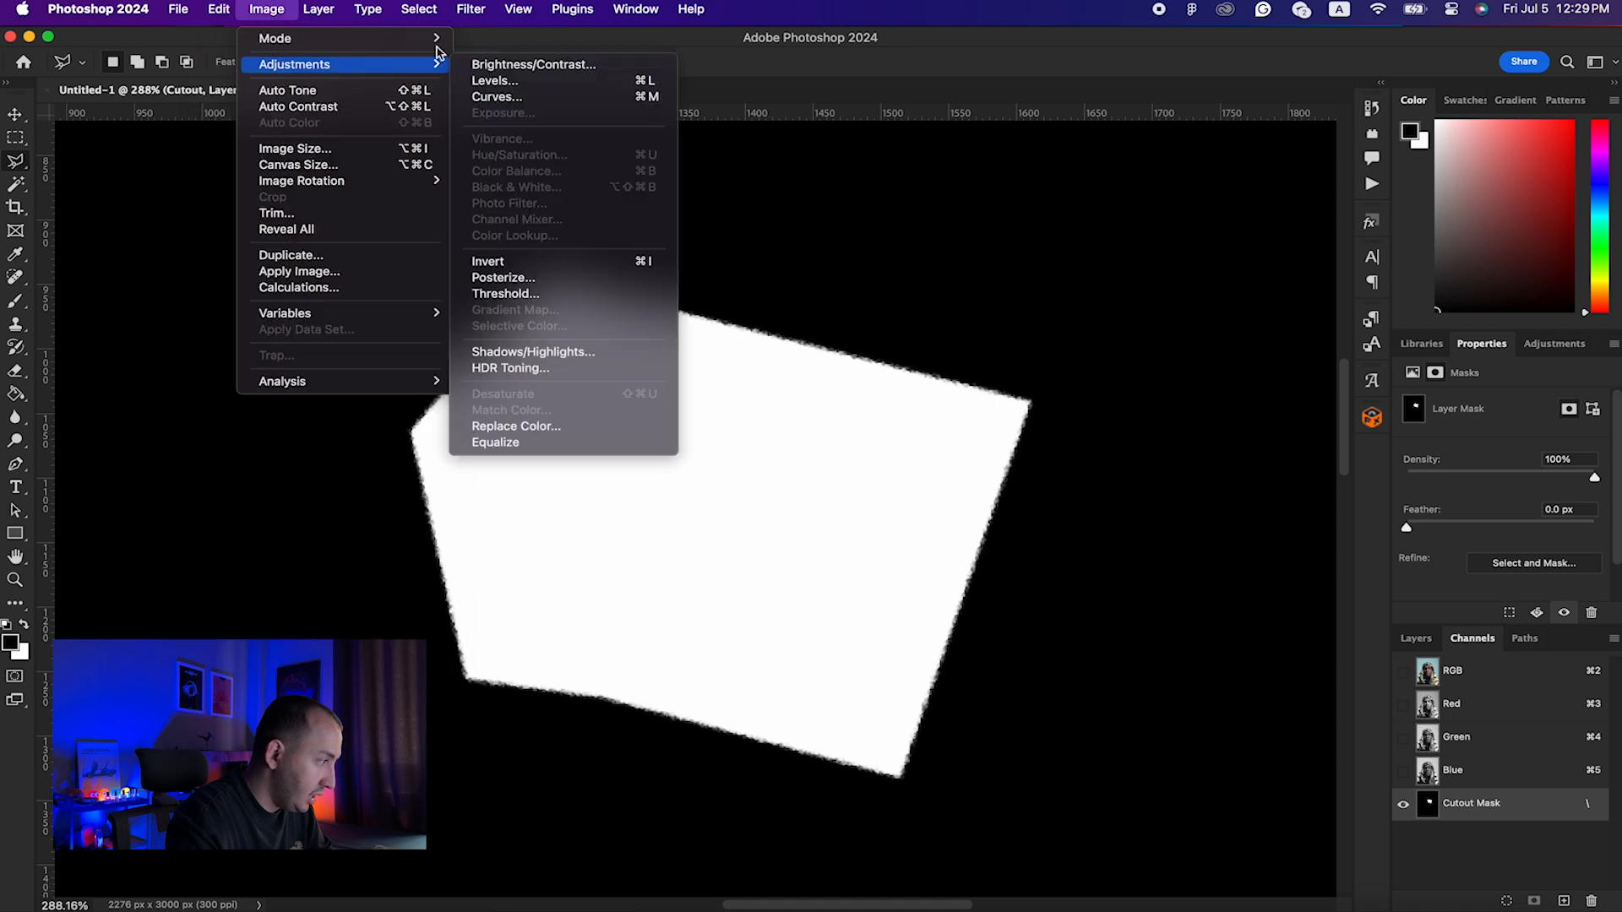
click(538, 82)
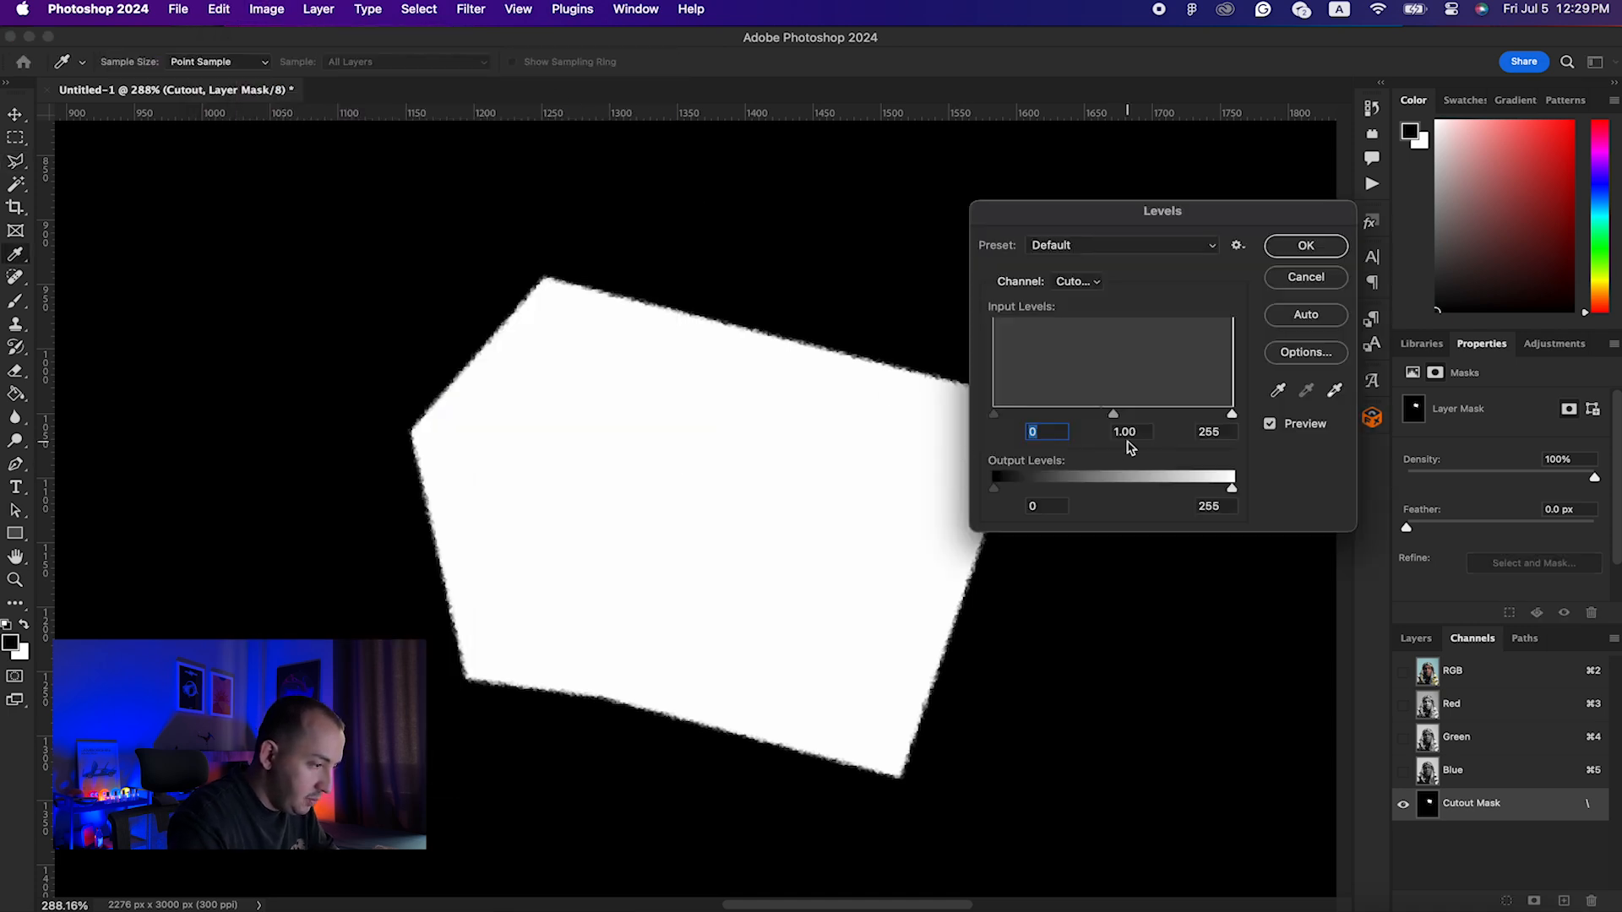
drag(995, 415, 1075, 419)
Step: Compare the mask edge up close with the shadow input level at 0 and back at 84
scroll(808, 354, up, 10)
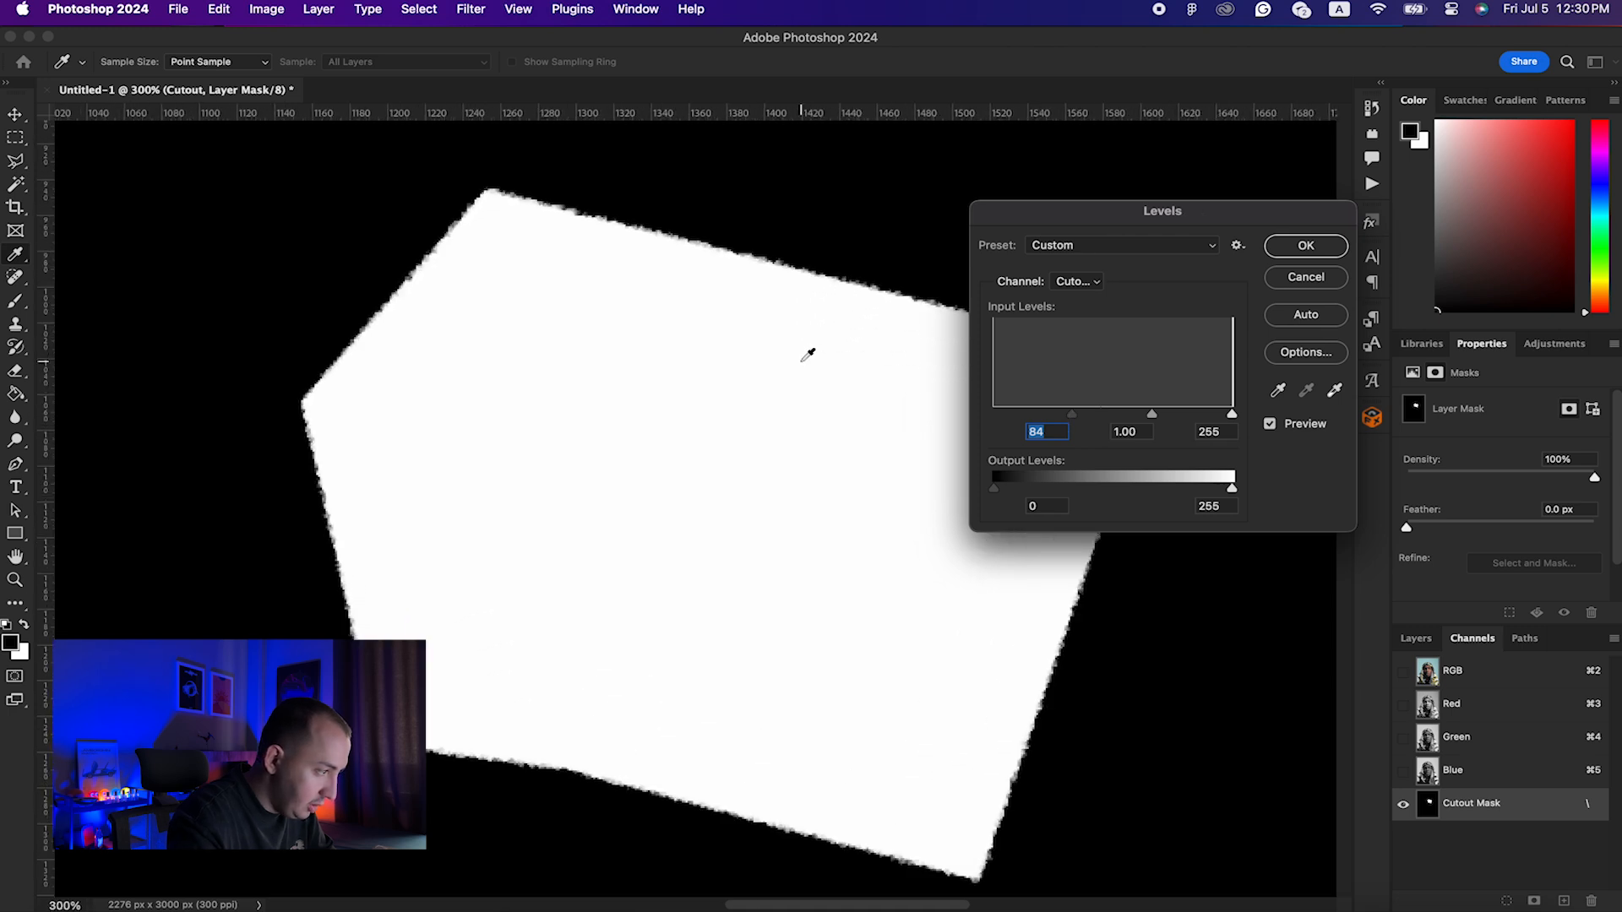
scroll(802, 361, up, 1)
drag(808, 282, 720, 646)
mouse_move(785, 406)
mouse_down()
mouse_move(775, 464)
mouse_move(807, 406)
mouse_up()
drag(1071, 416, 893, 386)
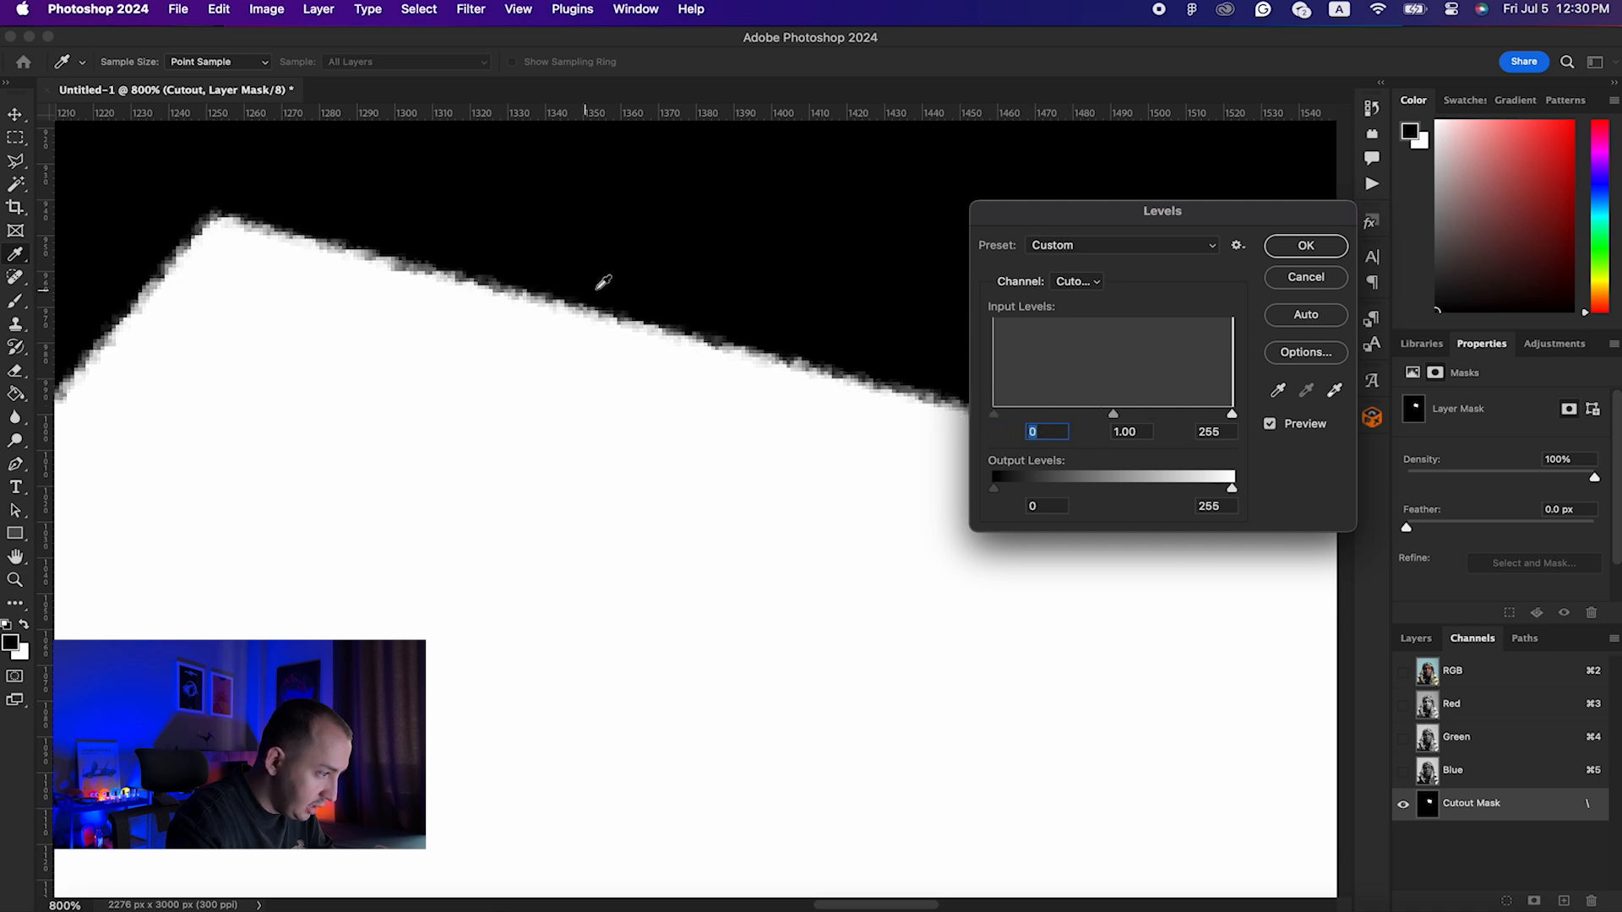
drag(994, 414, 1062, 417)
drag(1072, 414, 1071, 414)
Step: Set the midtone input level to 0.84 and apply the Levels adjustment to the mask
click(1150, 414)
drag(1156, 415, 1162, 418)
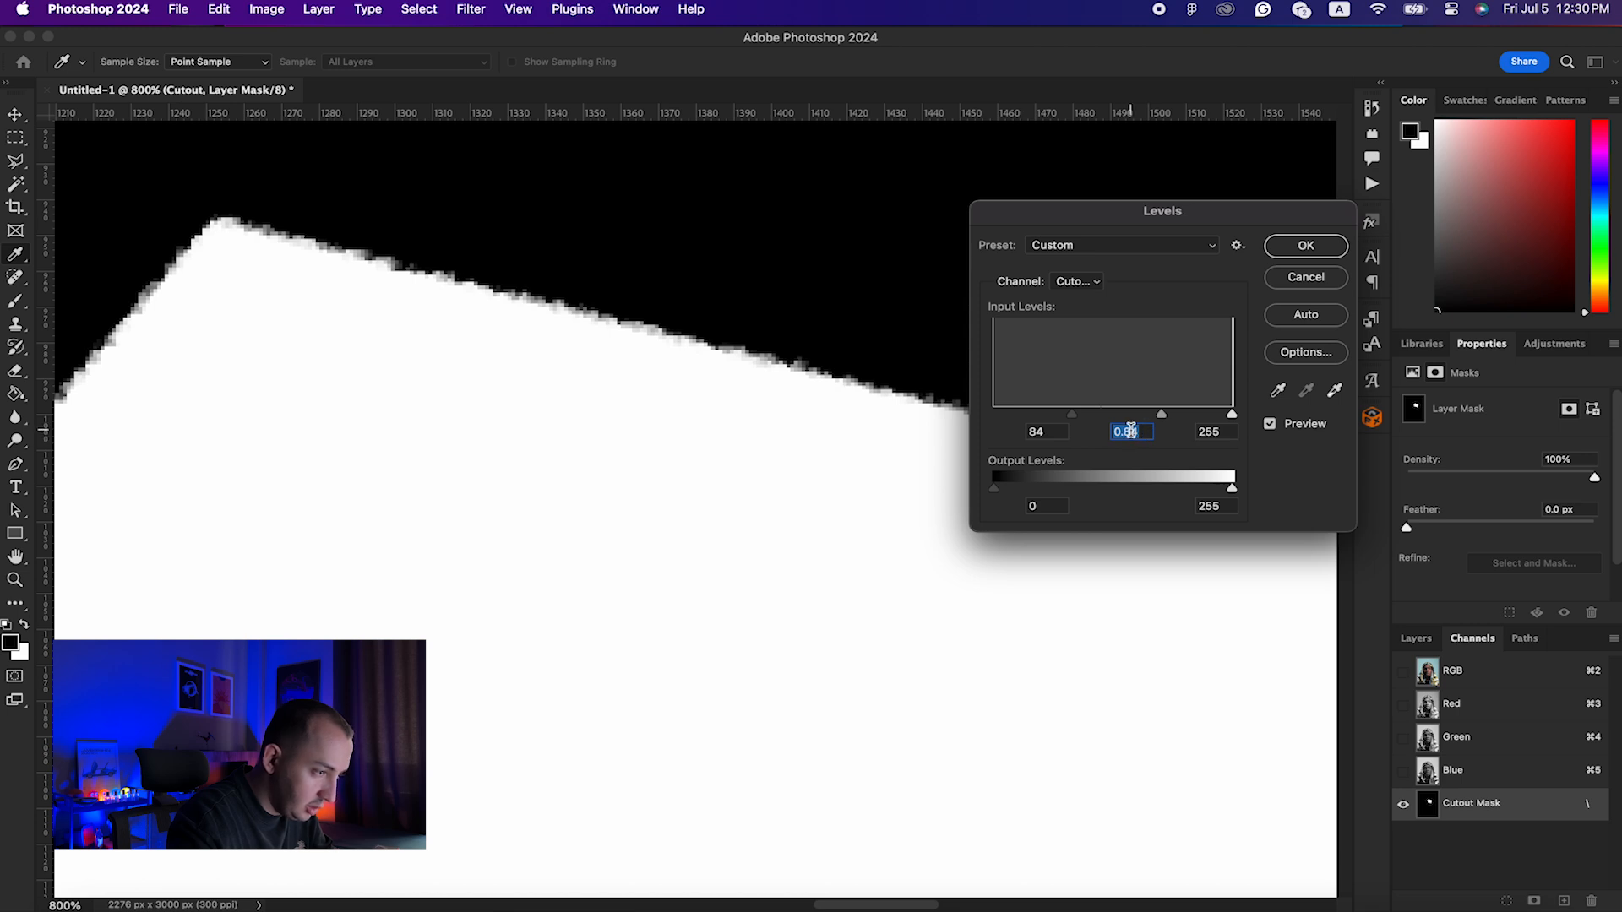
click(1291, 251)
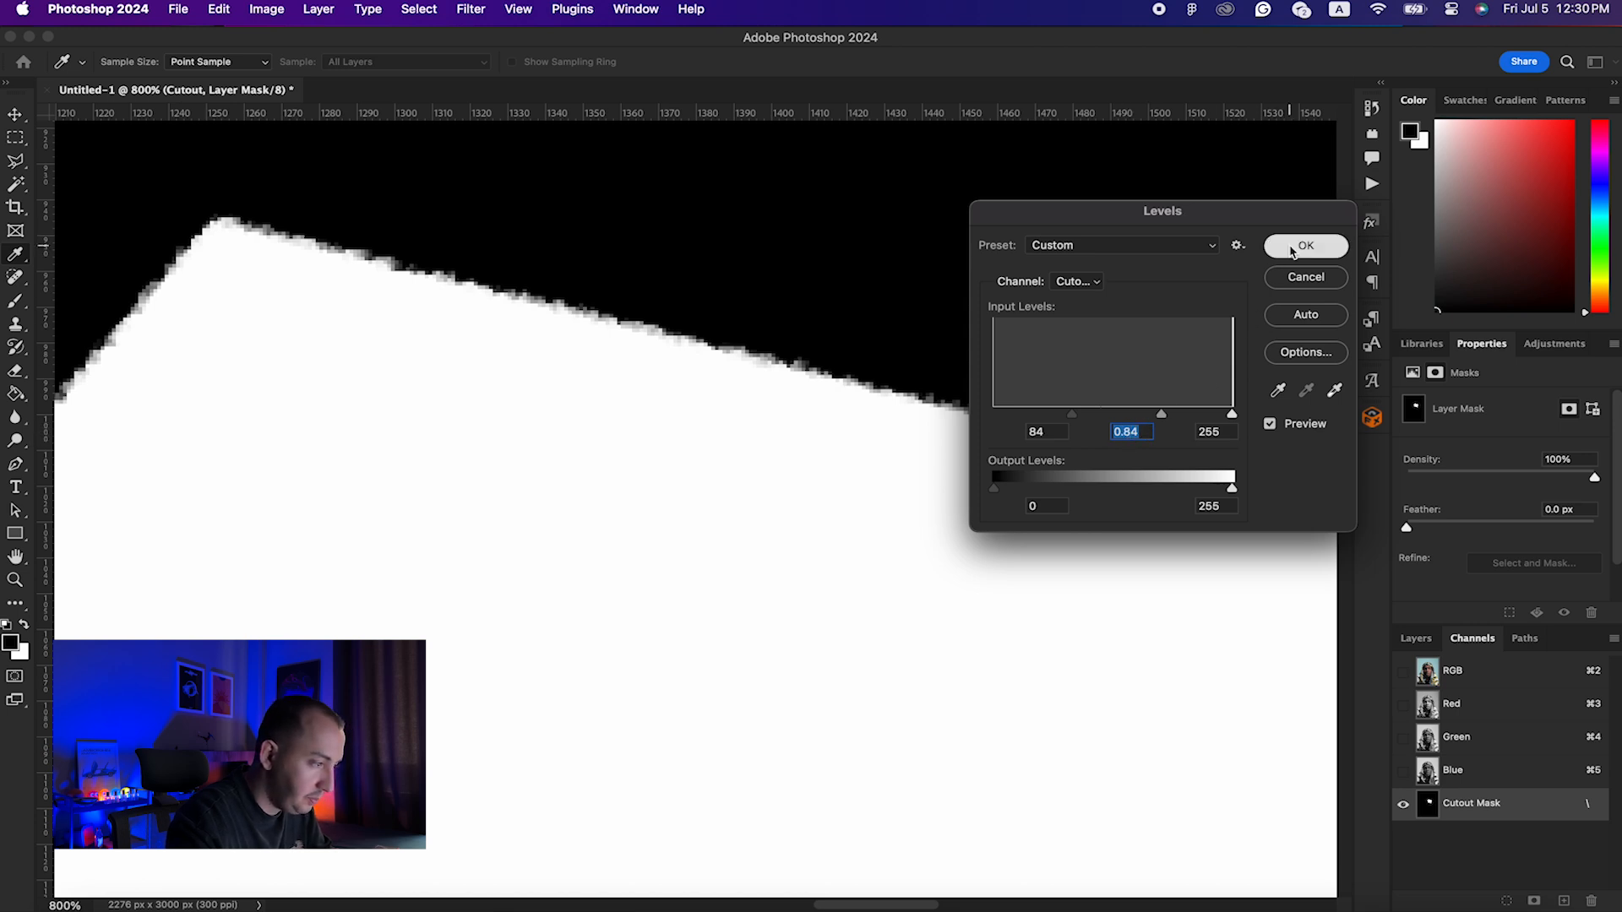
key(l)
scroll(946, 453, down, 5)
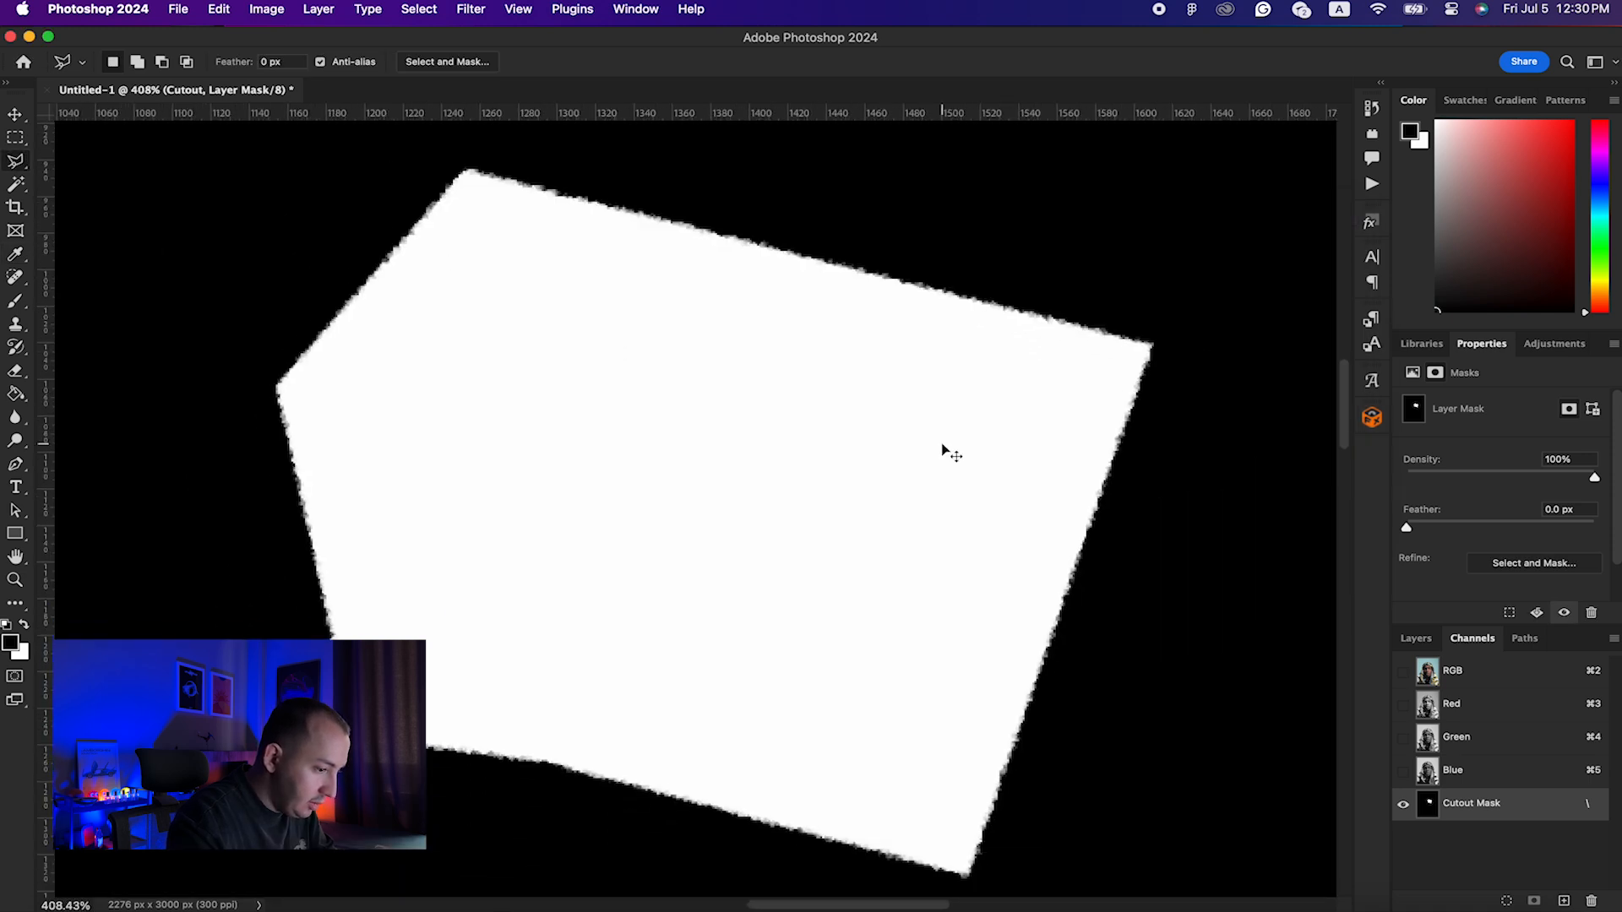
Step: Show the RGB channels again and load the Cutout Mask channel as a selection
key(v)
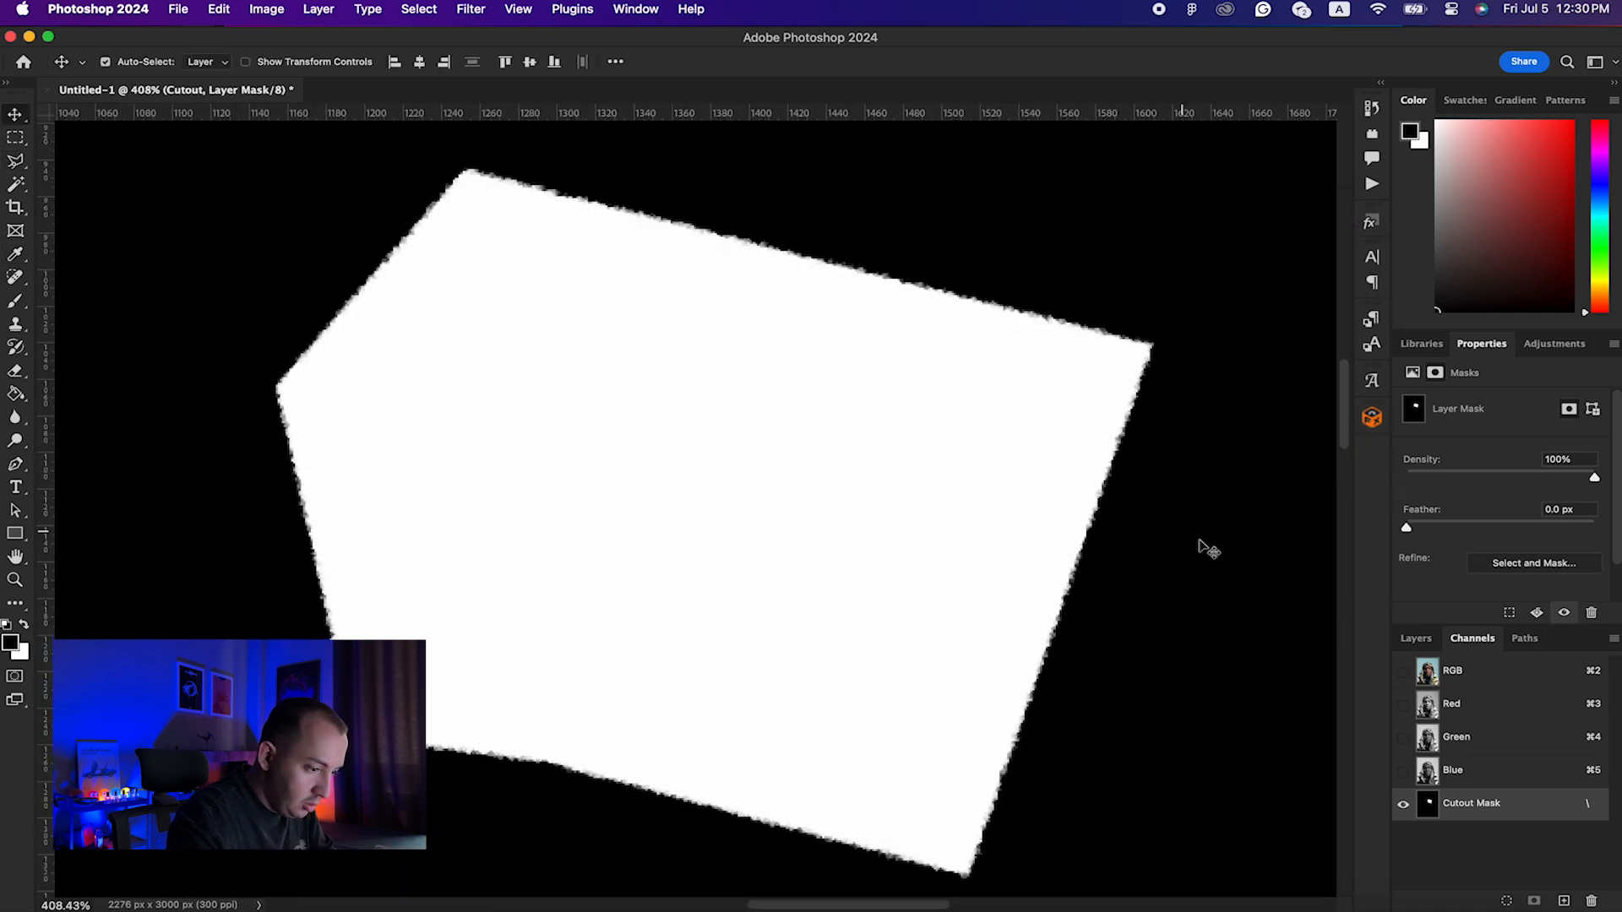
click(1497, 678)
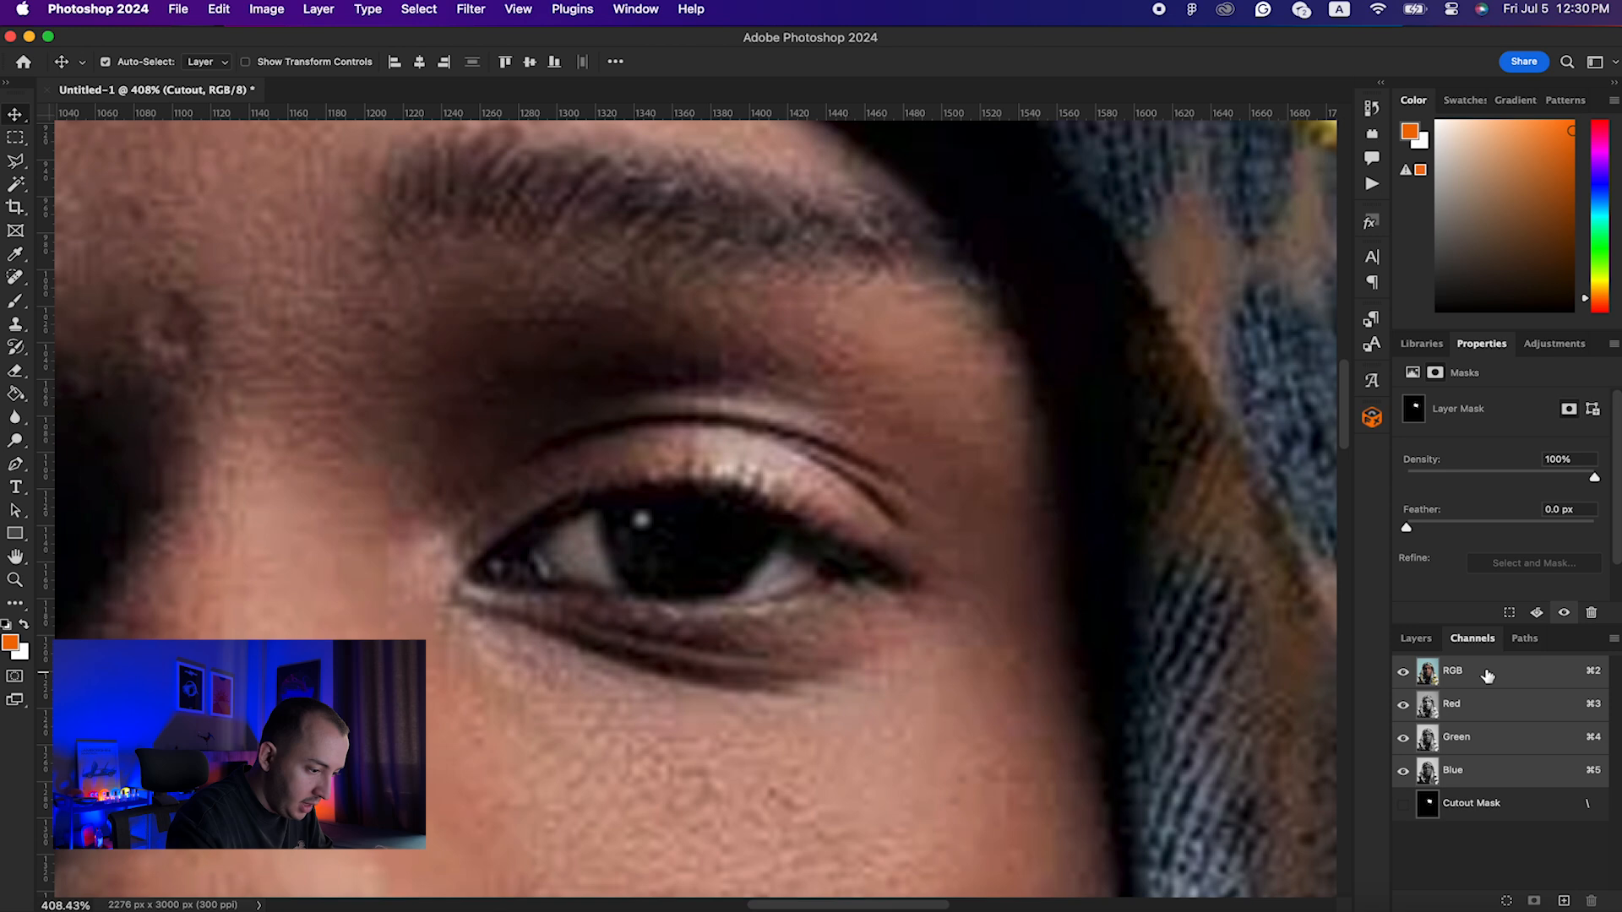
super+click(1428, 807)
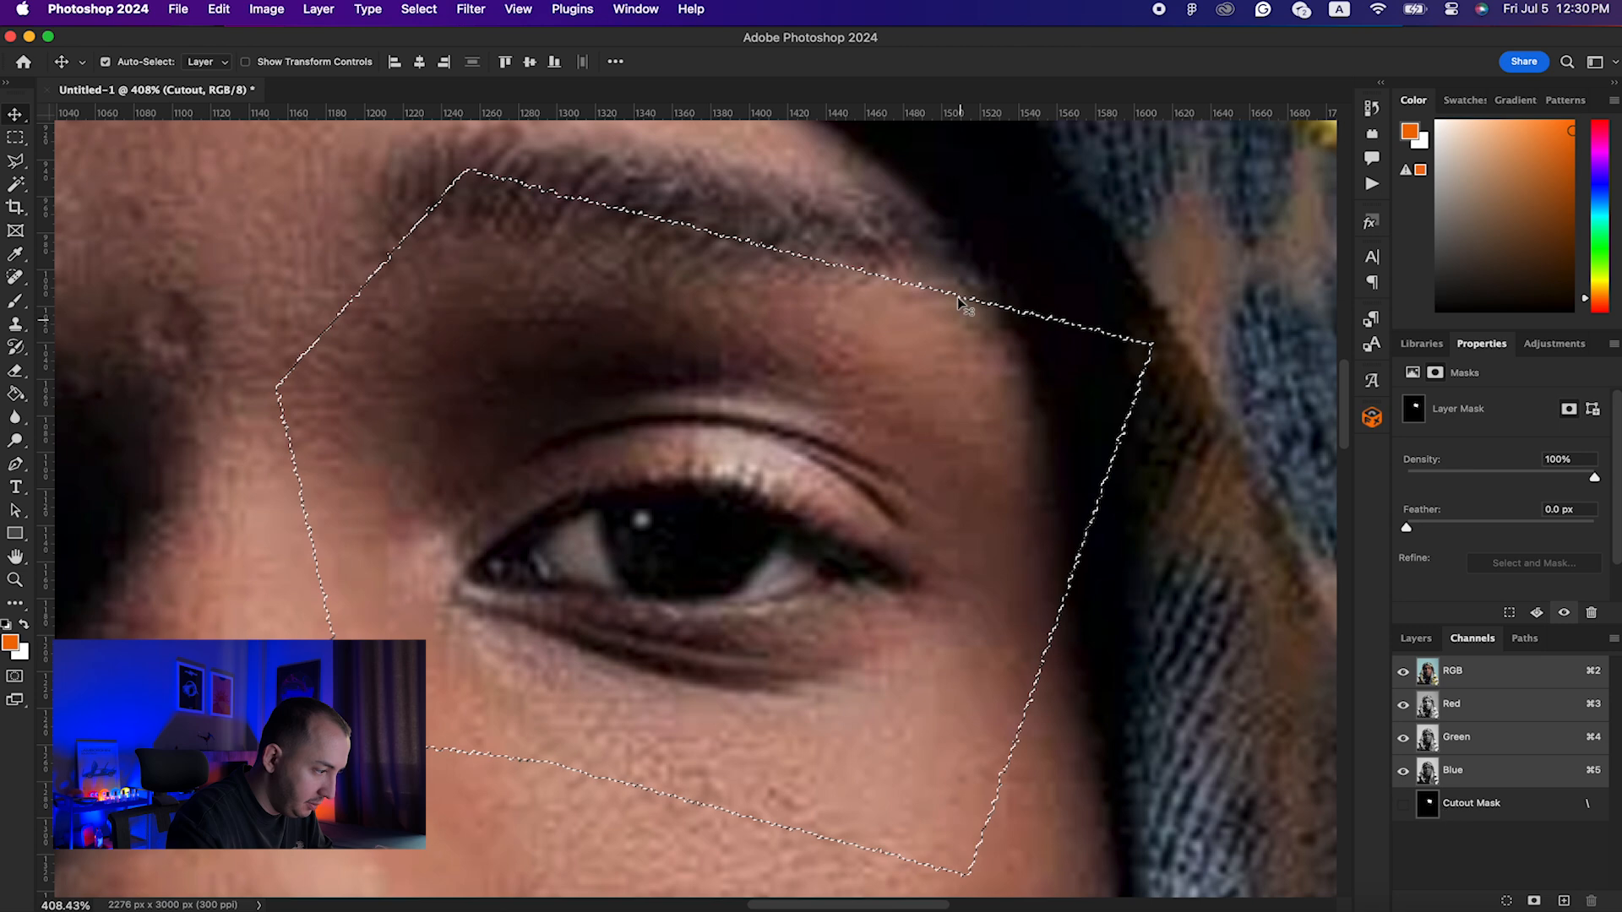
scroll(792, 628, down, 5)
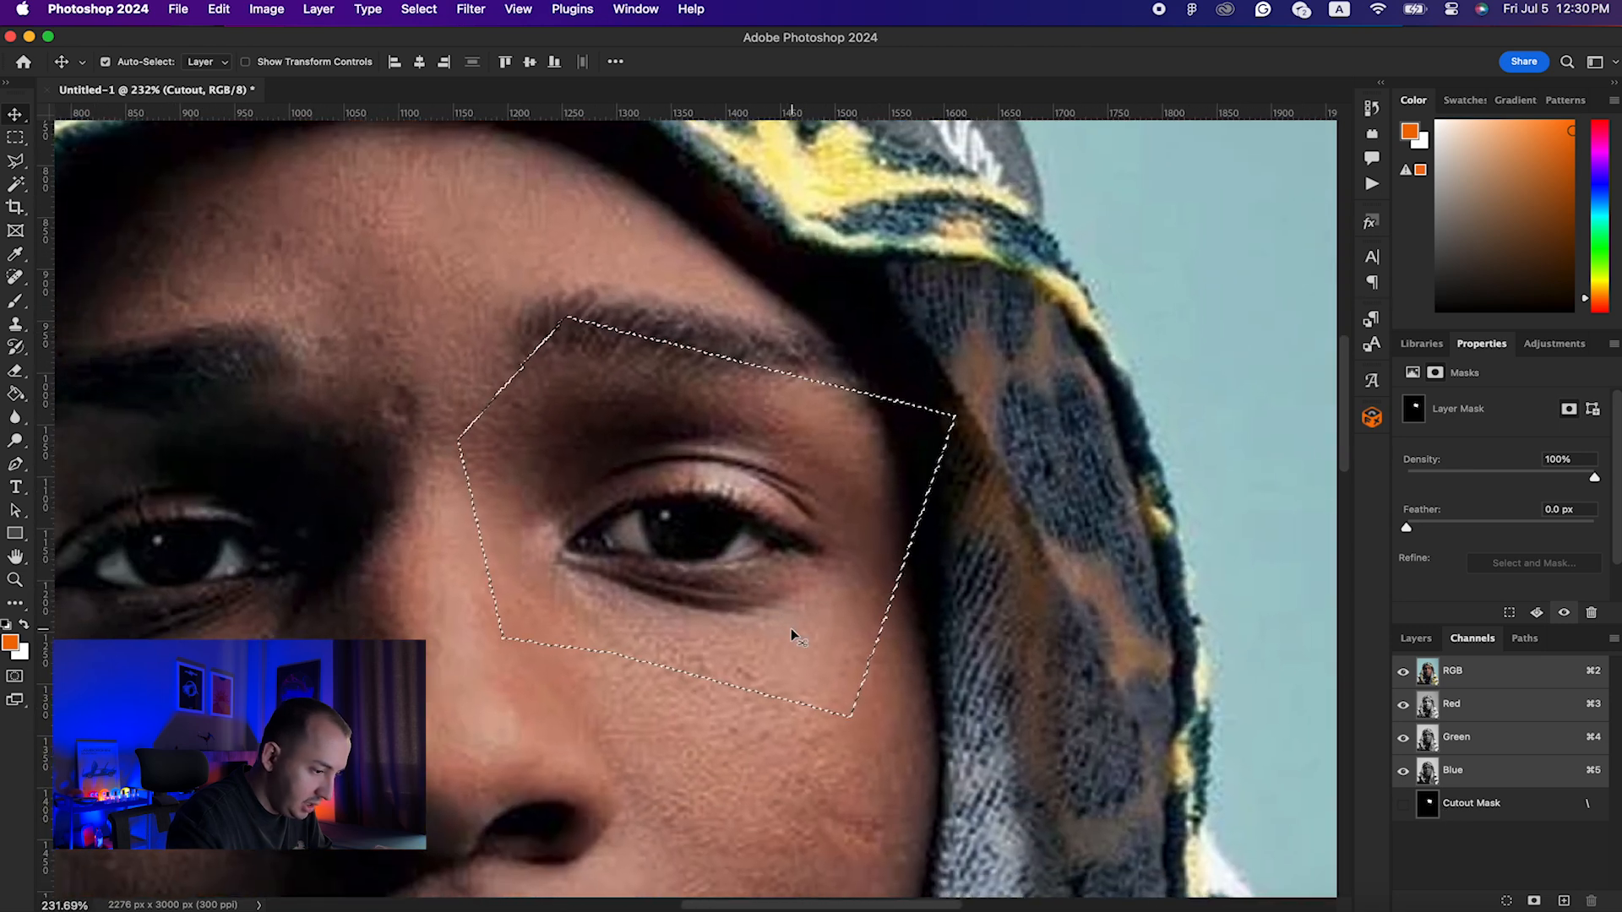
Step: Add a white (ffffff) Solid Color fill layer above the Cutout layer, masked by the selection
click(1416, 639)
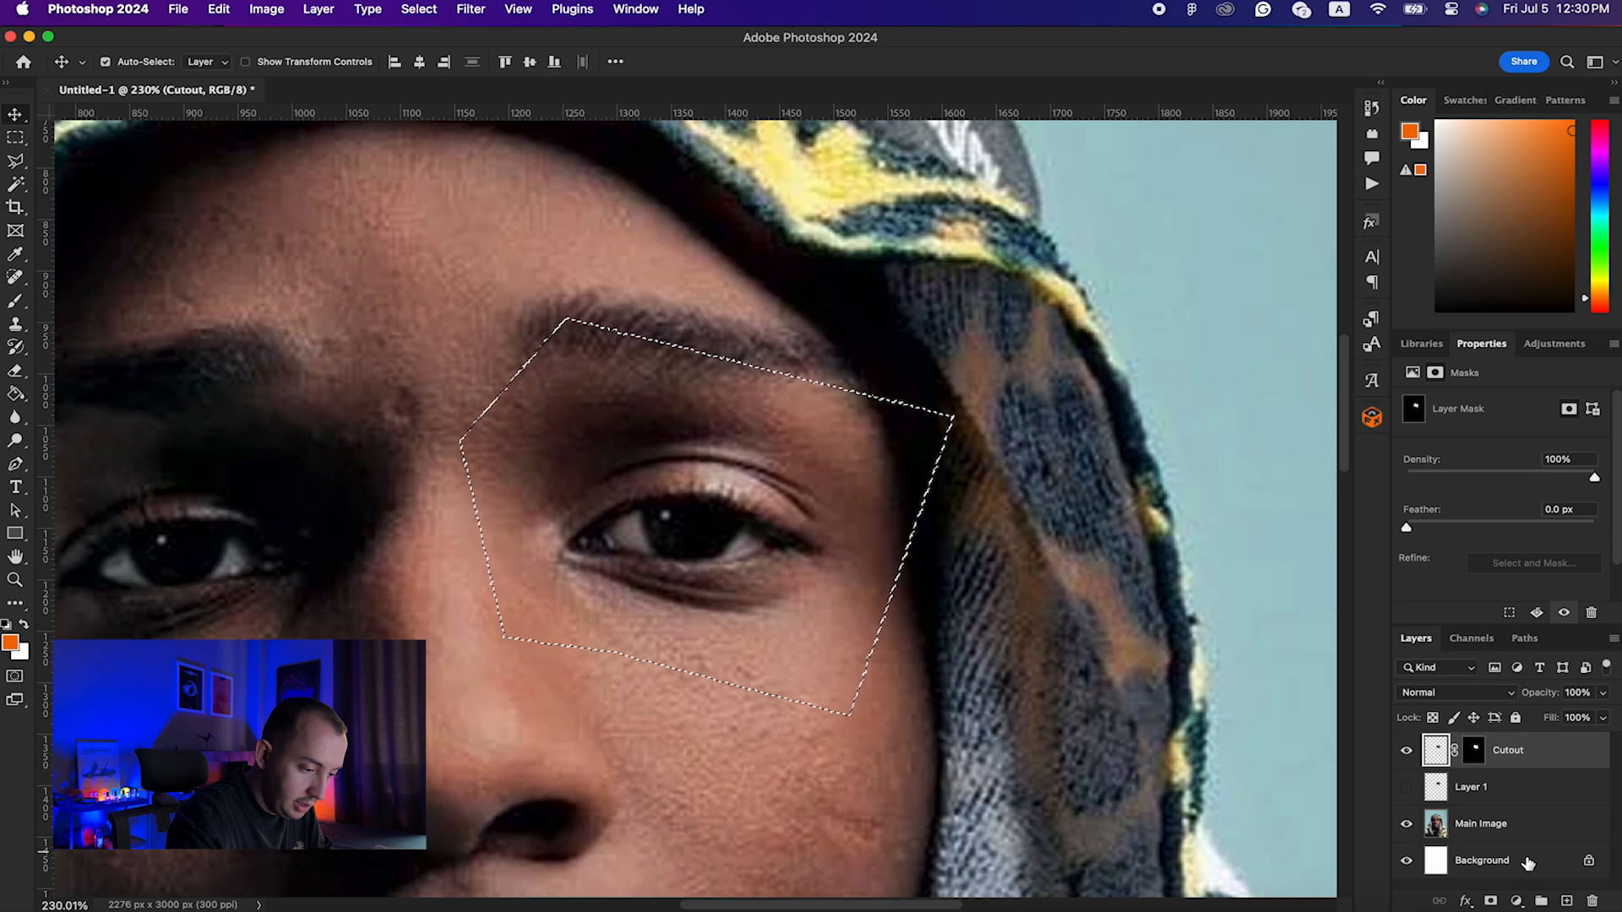
click(1517, 902)
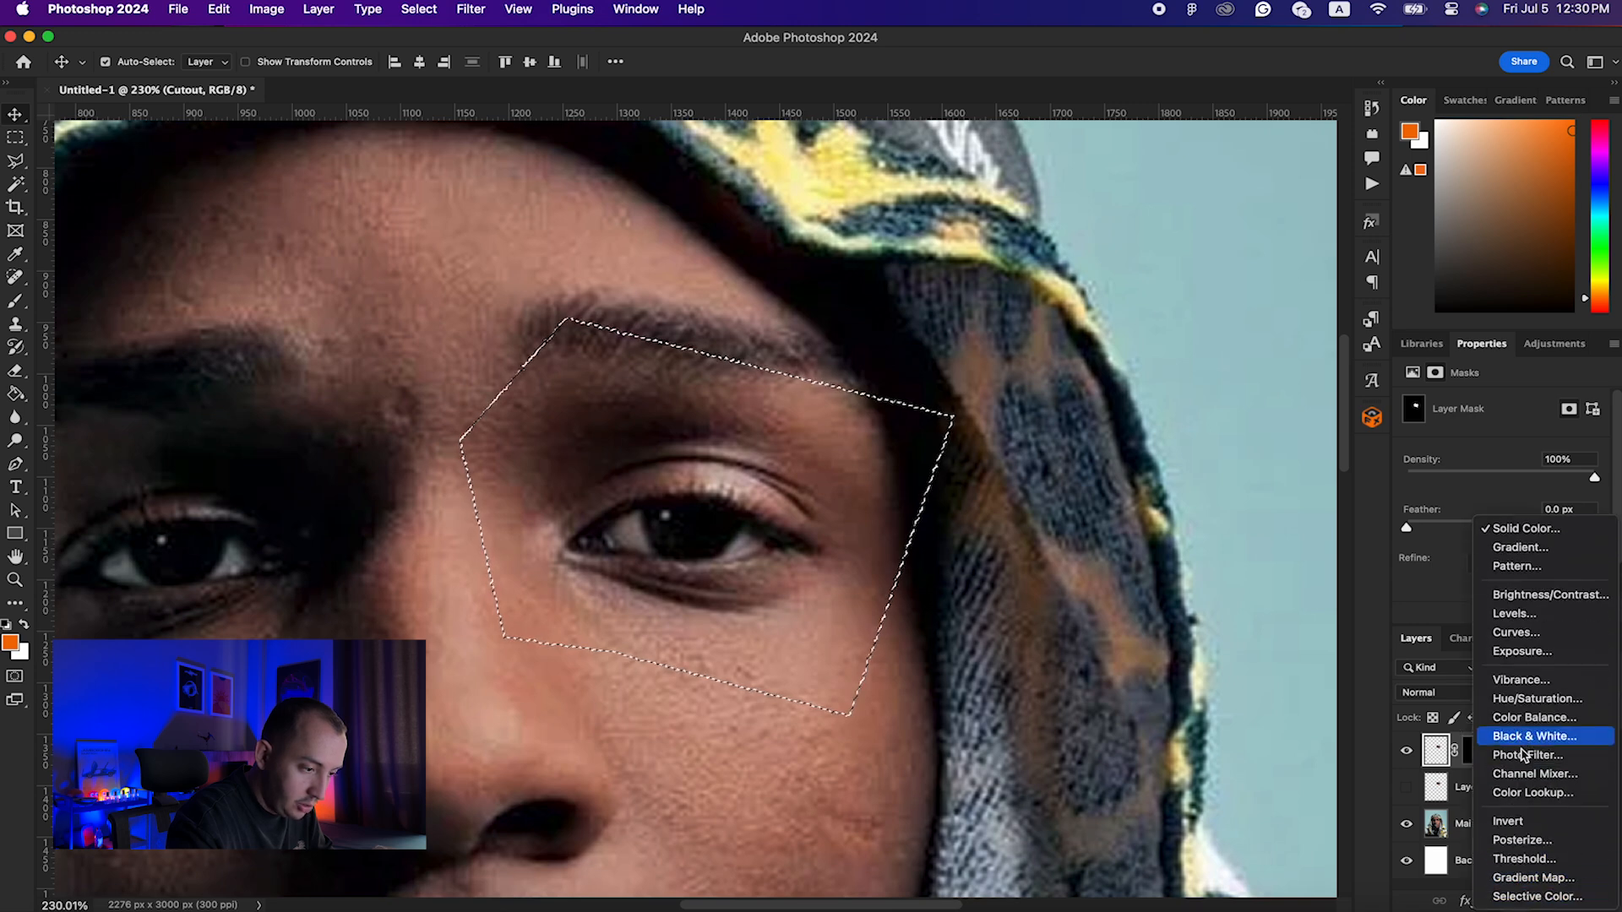
click(1570, 539)
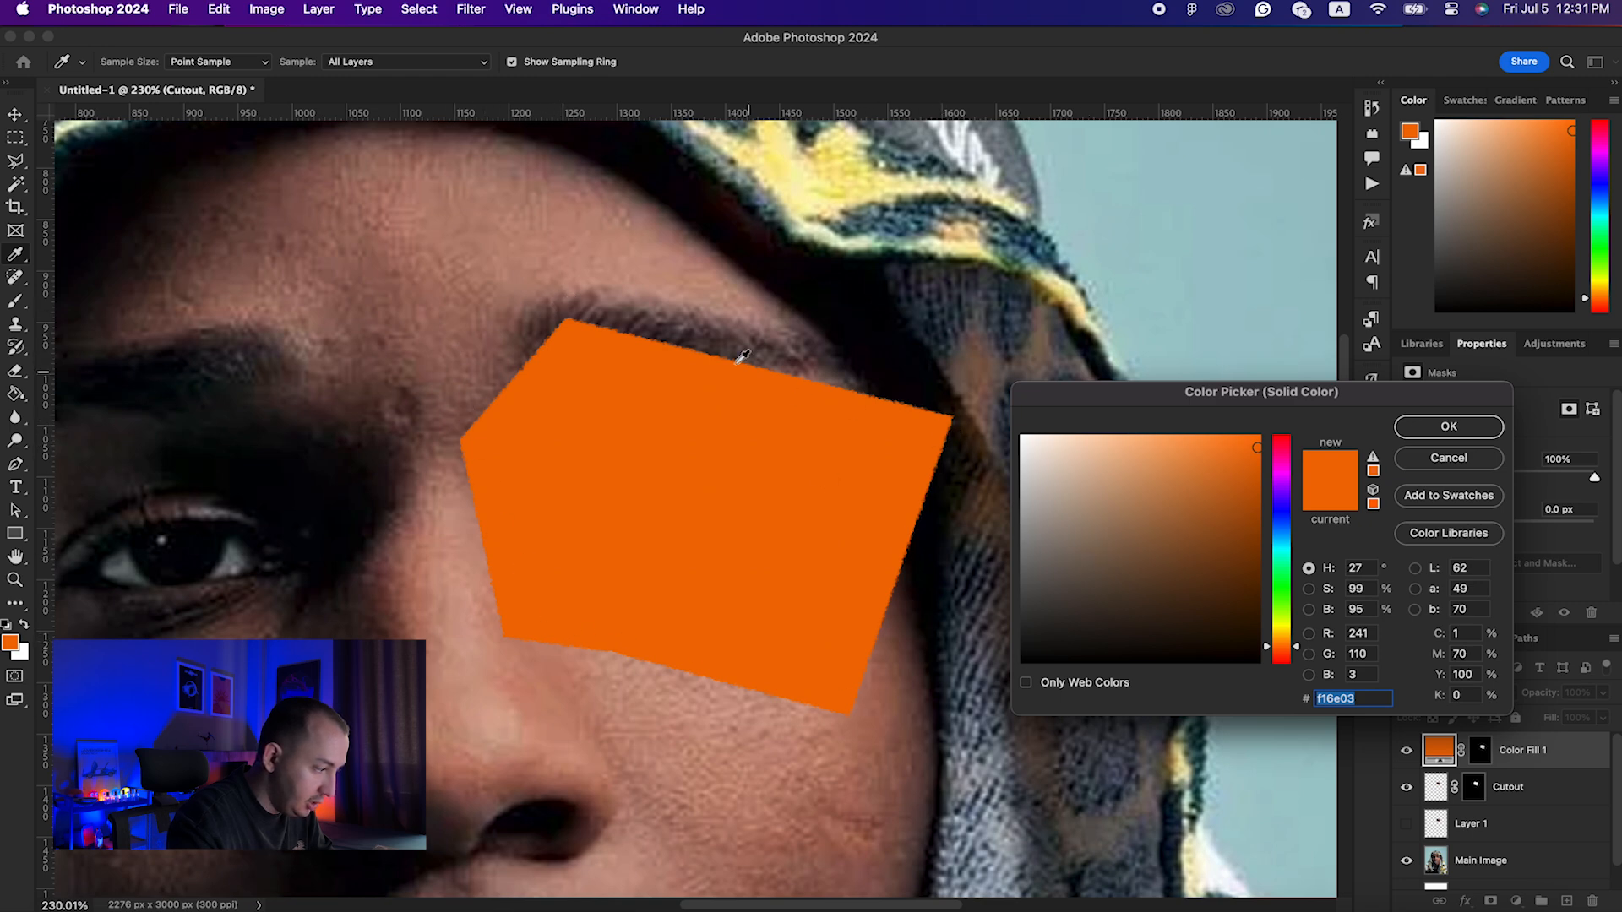
drag(1123, 514, 1000, 412)
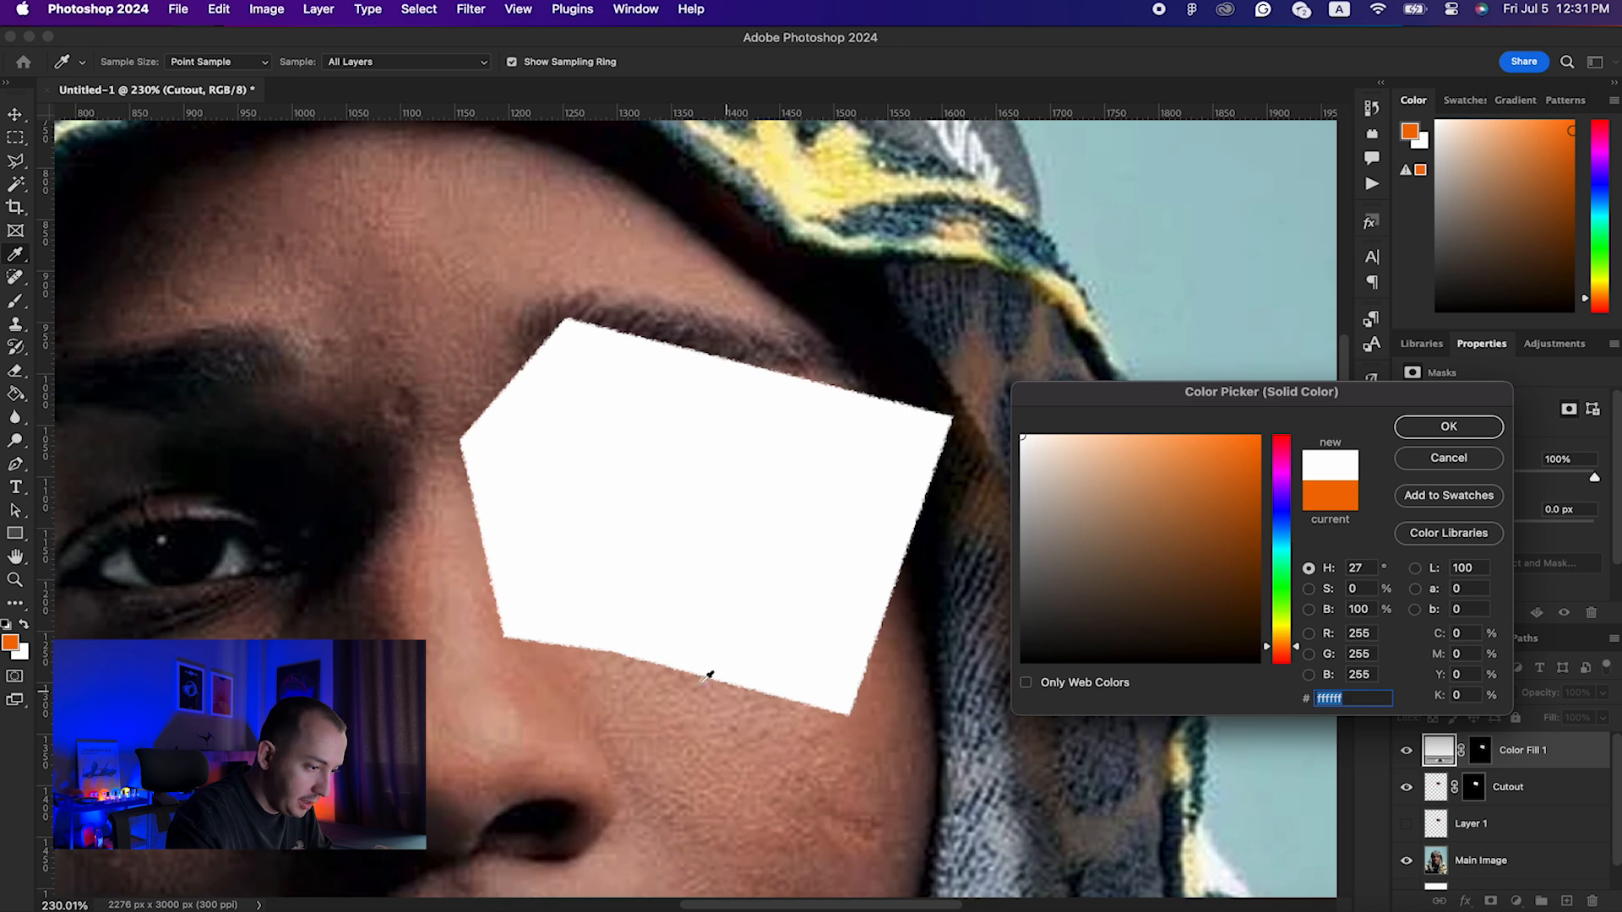
click(1448, 427)
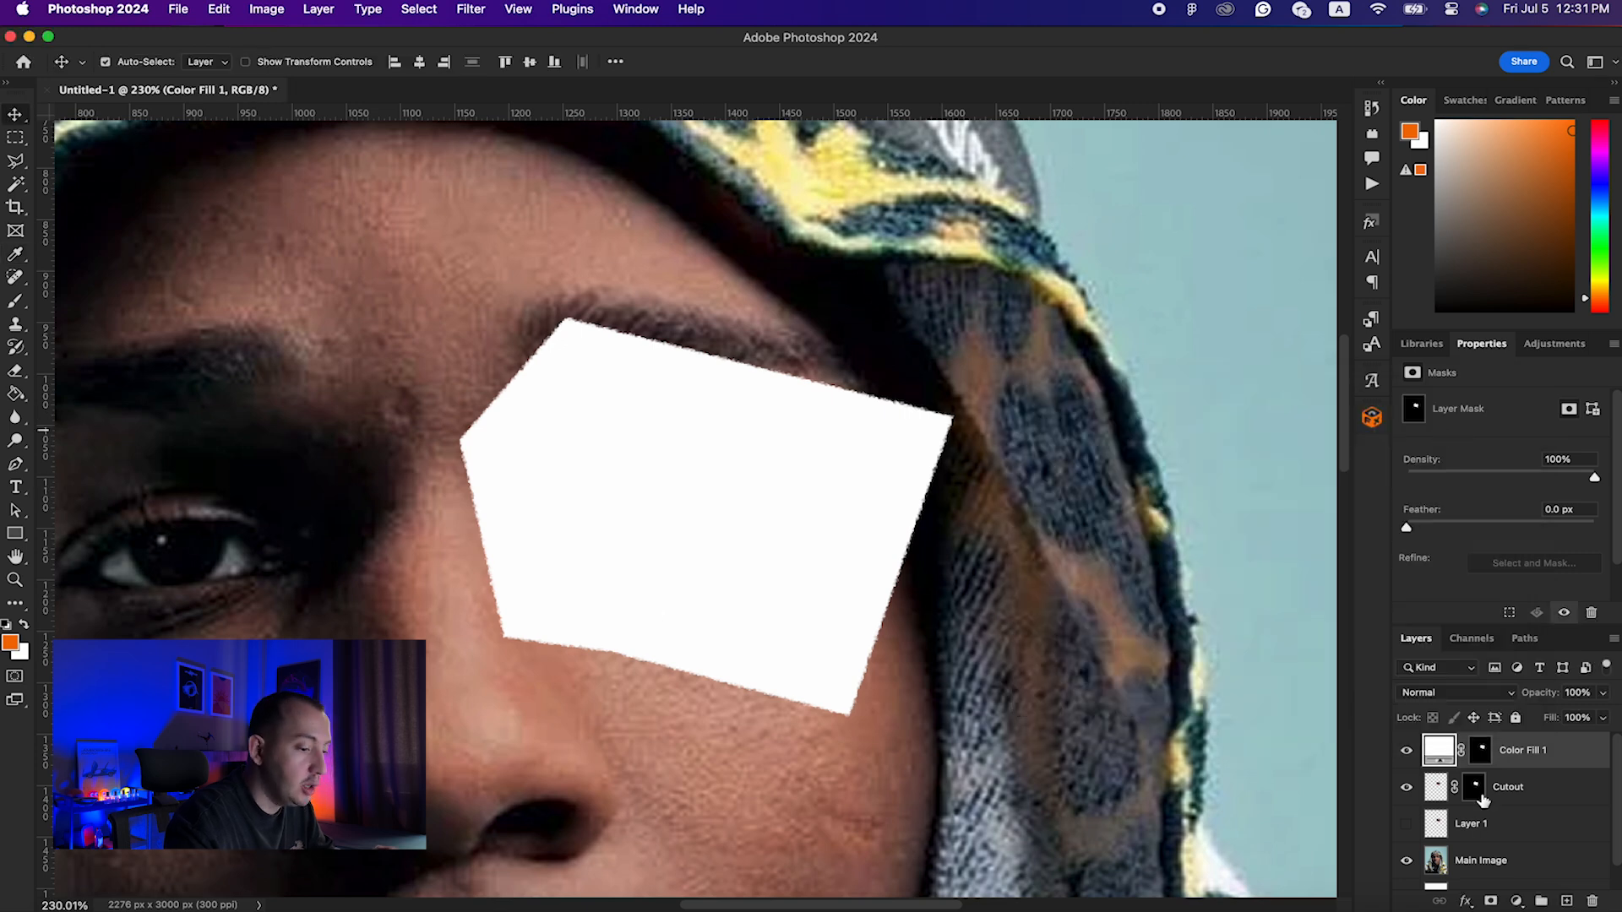
Step: Load the white fill layer's mask as a selection and add a black Solid Color fill layer from it
click(1474, 641)
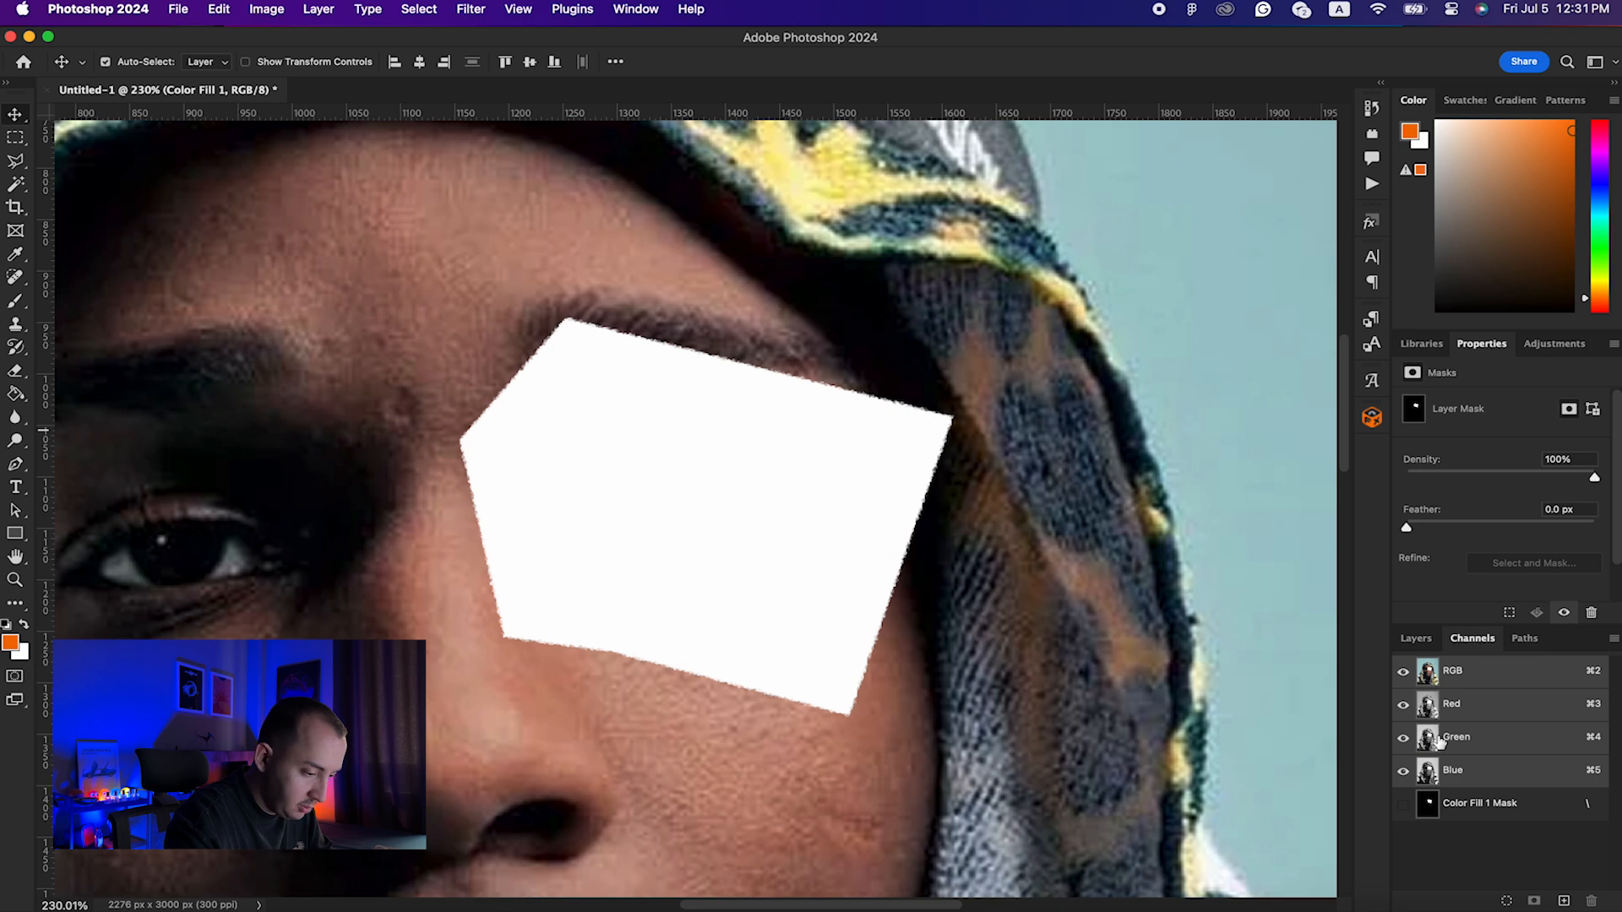
super+click(1428, 804)
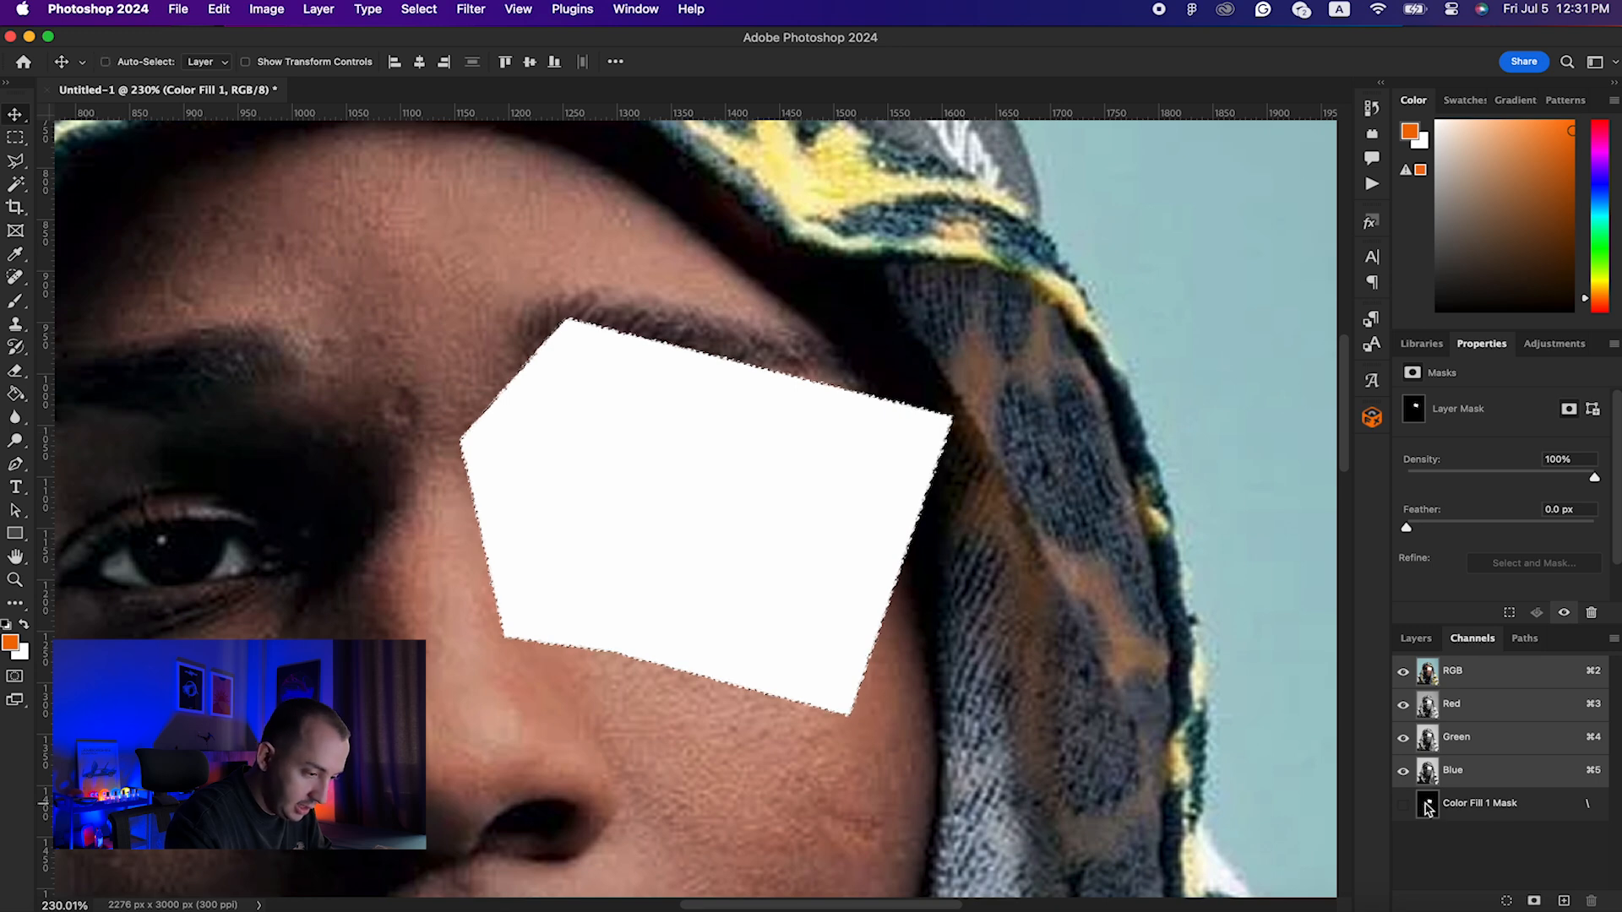
click(1426, 641)
click(1520, 902)
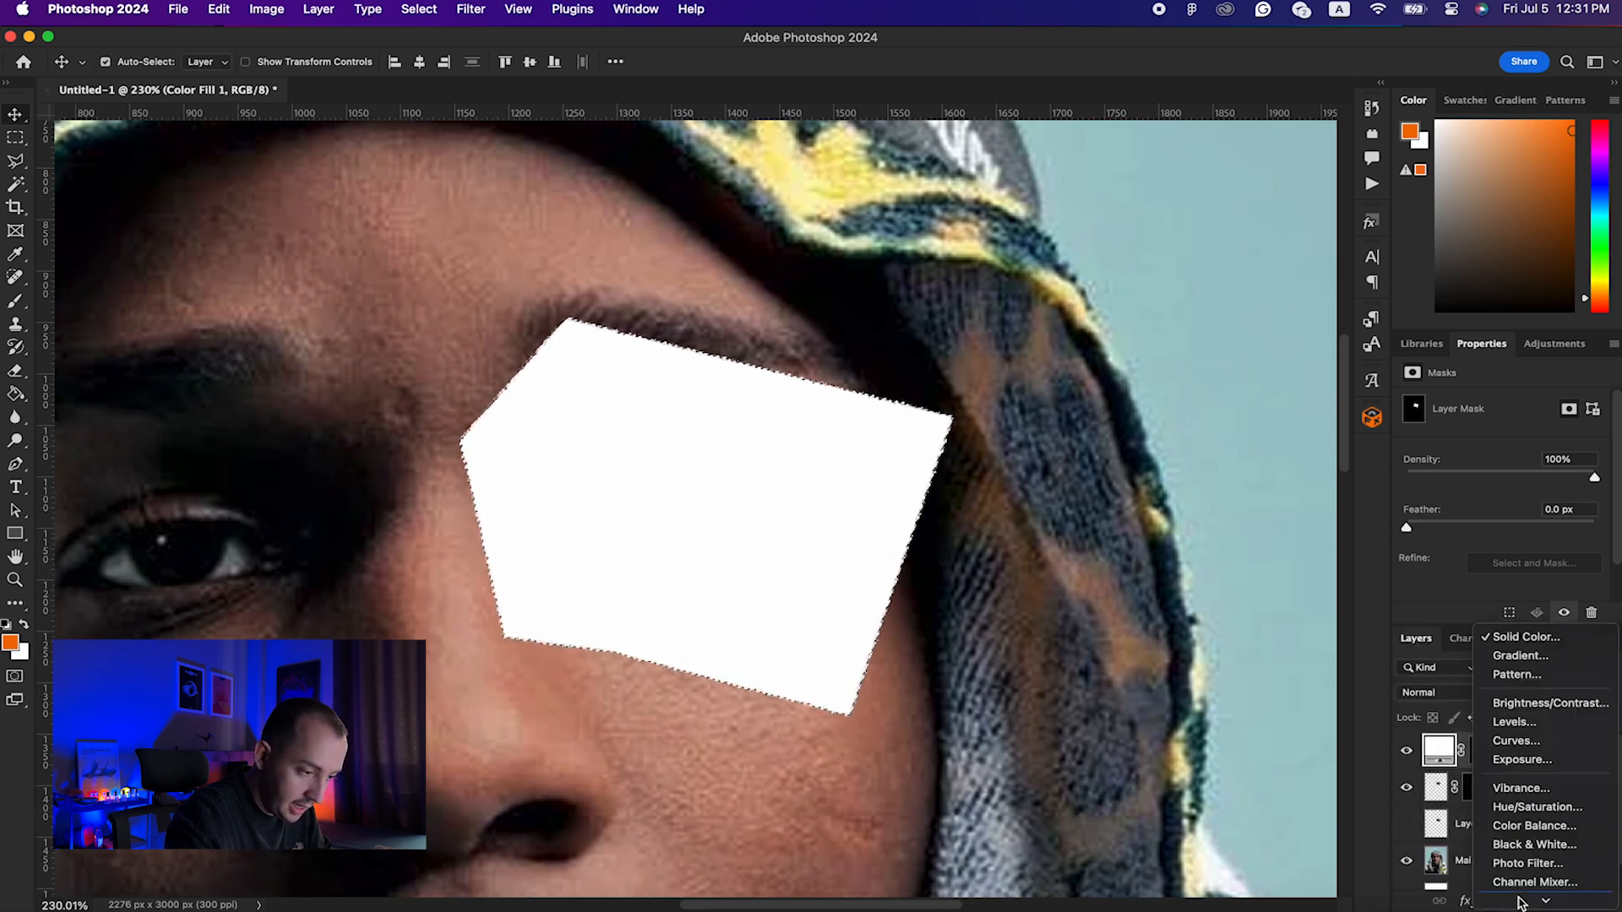
click(1526, 637)
drag(1066, 642, 958, 703)
key(Return)
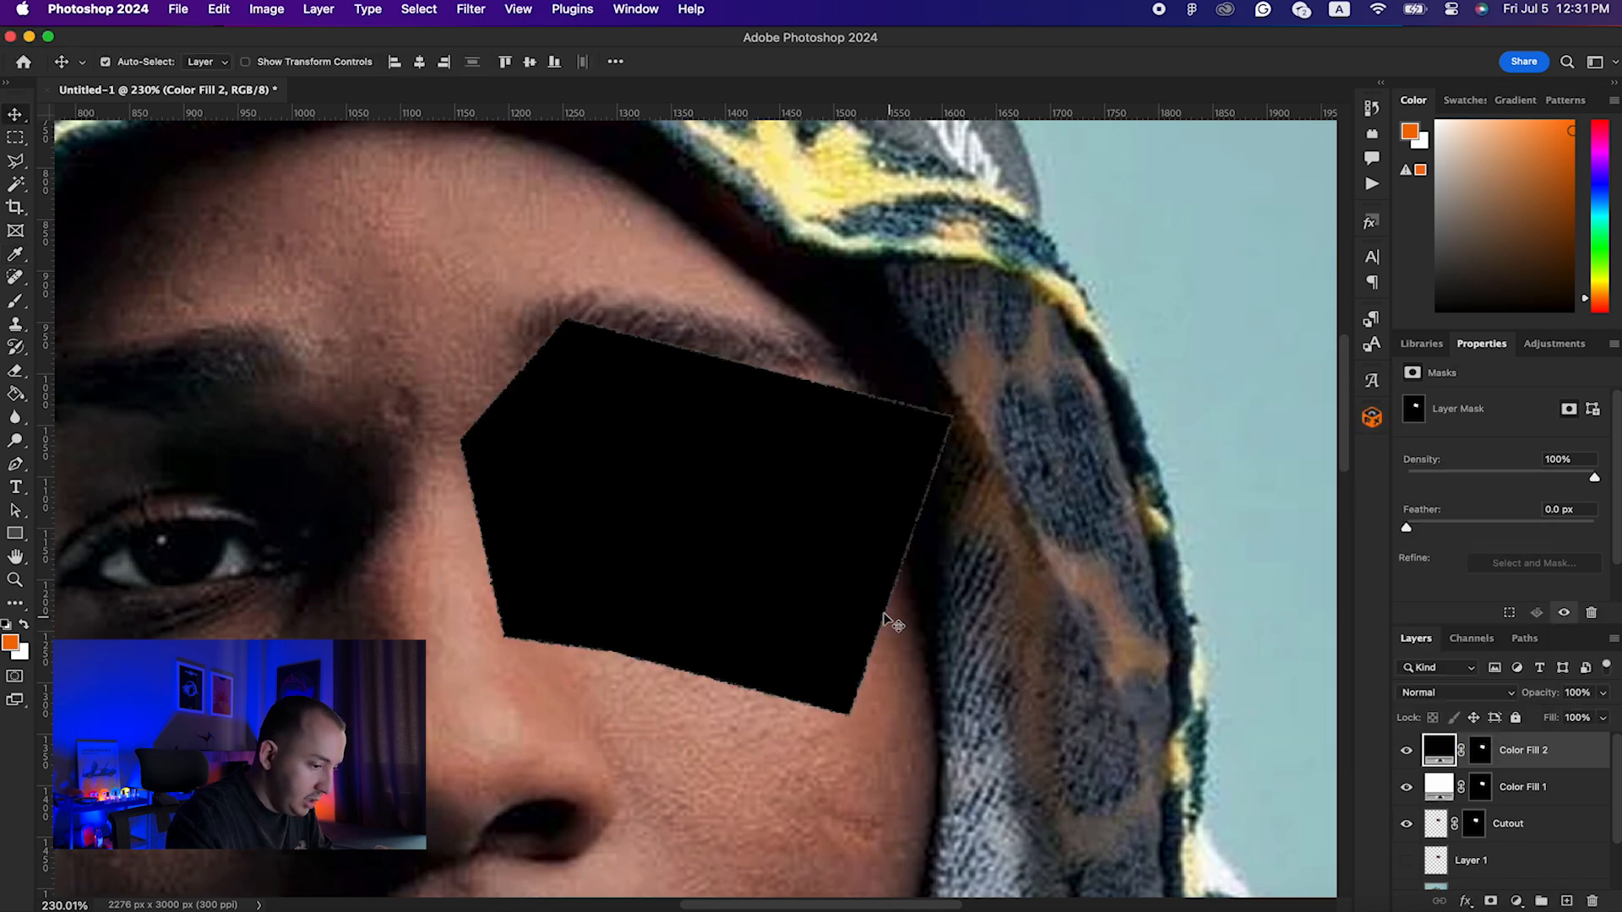
Step: Rename the black fill layer as Shadow and the white fill layer as Highlight
double_click(1525, 750)
text(Shadow)
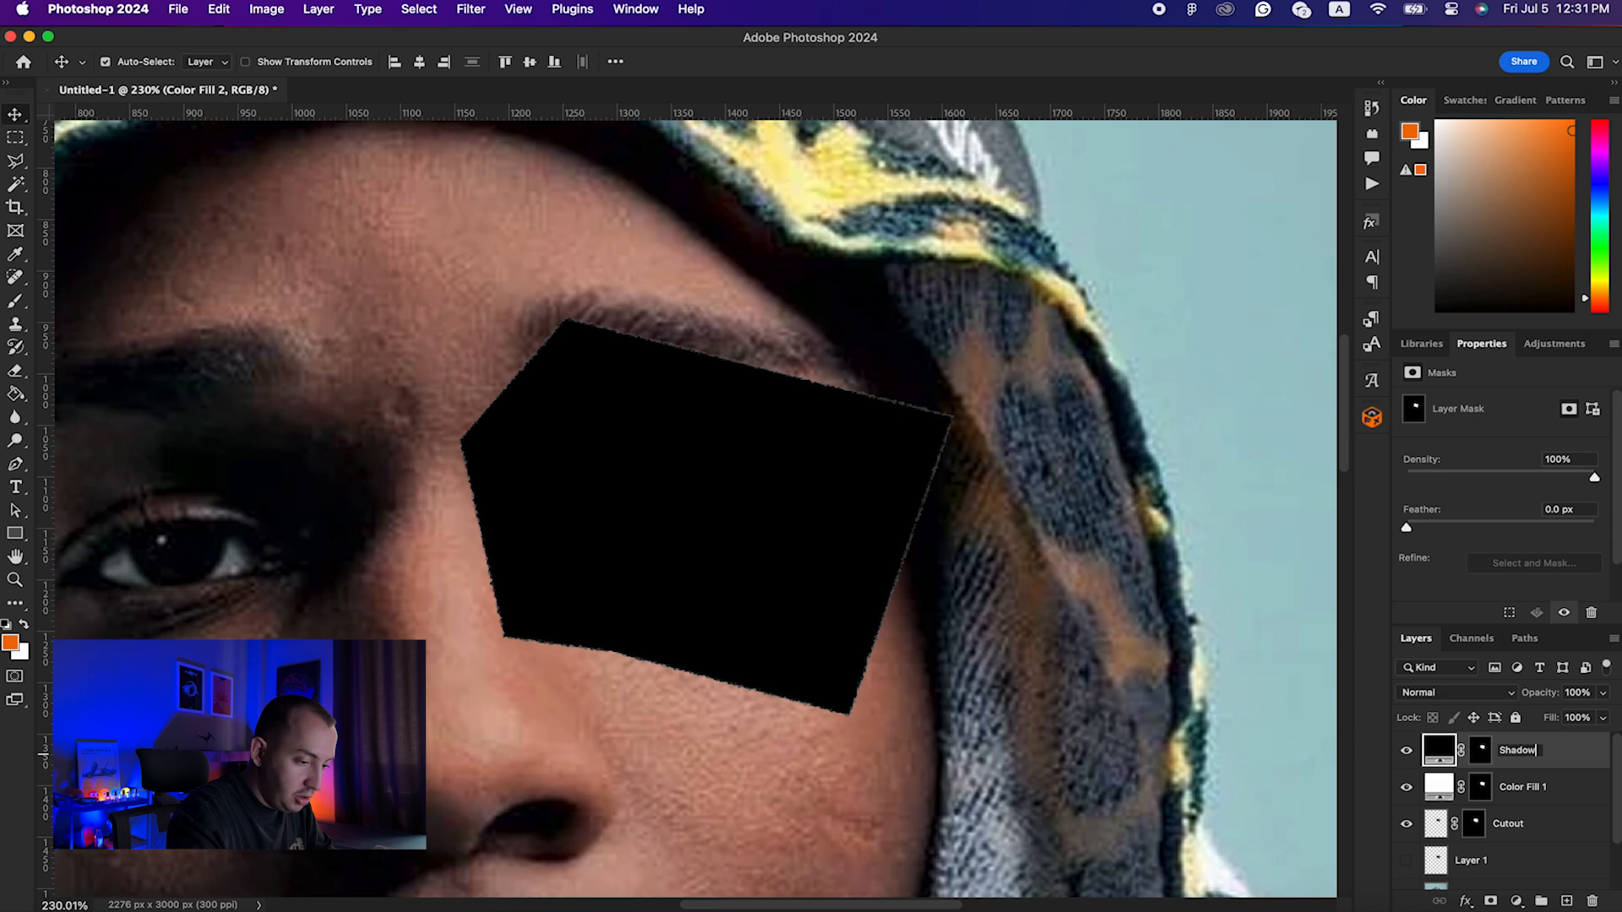
key(Return)
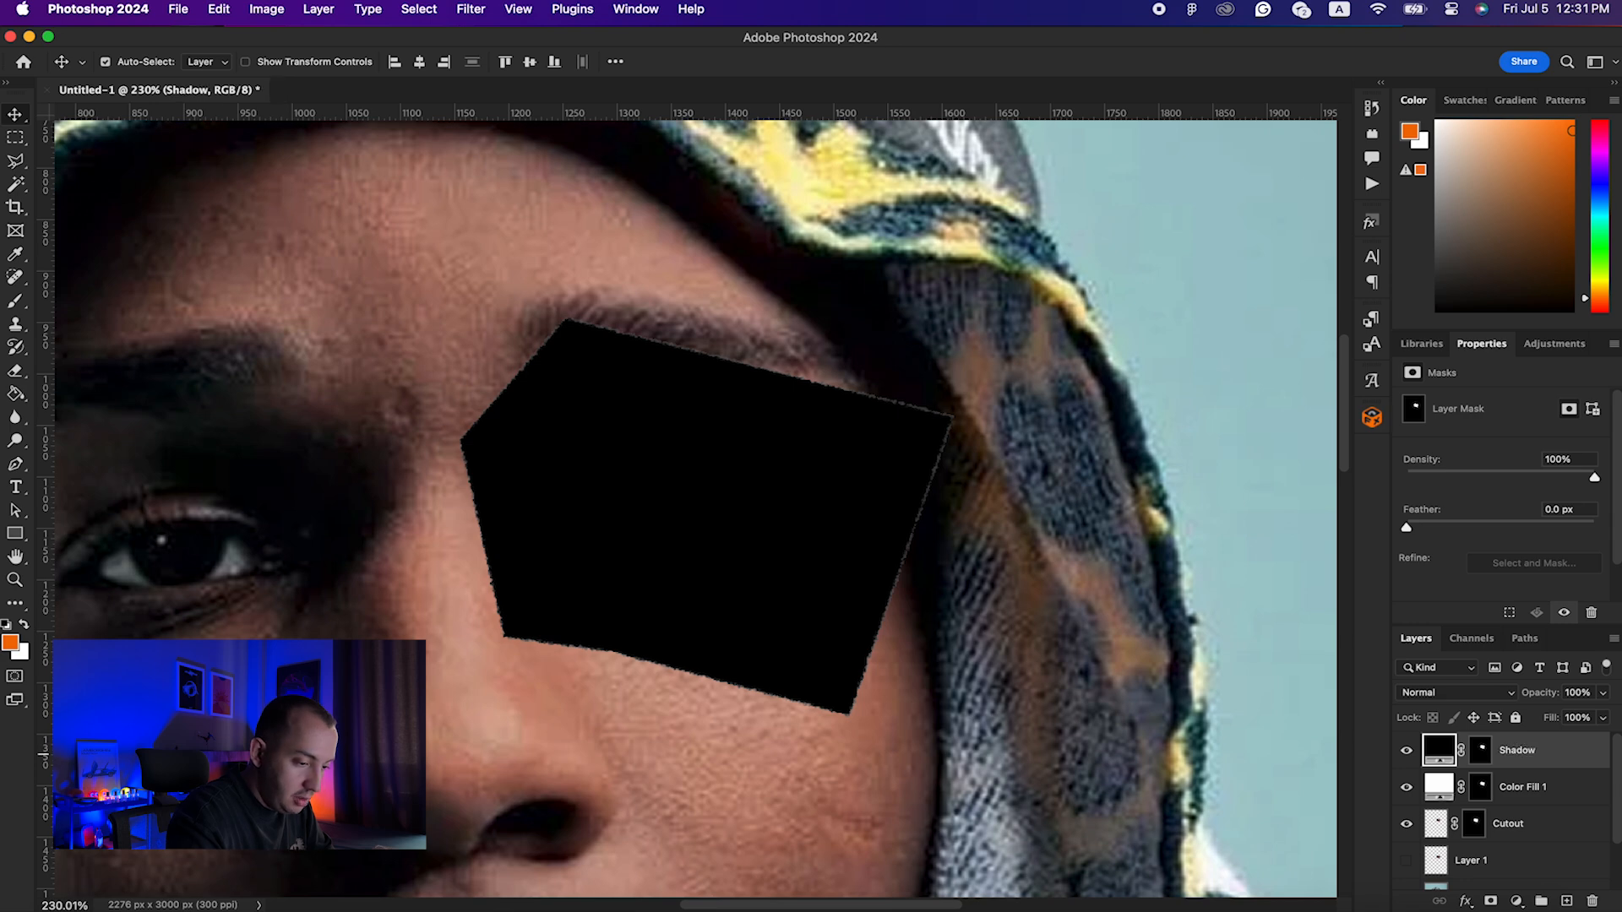
double_click(1521, 787)
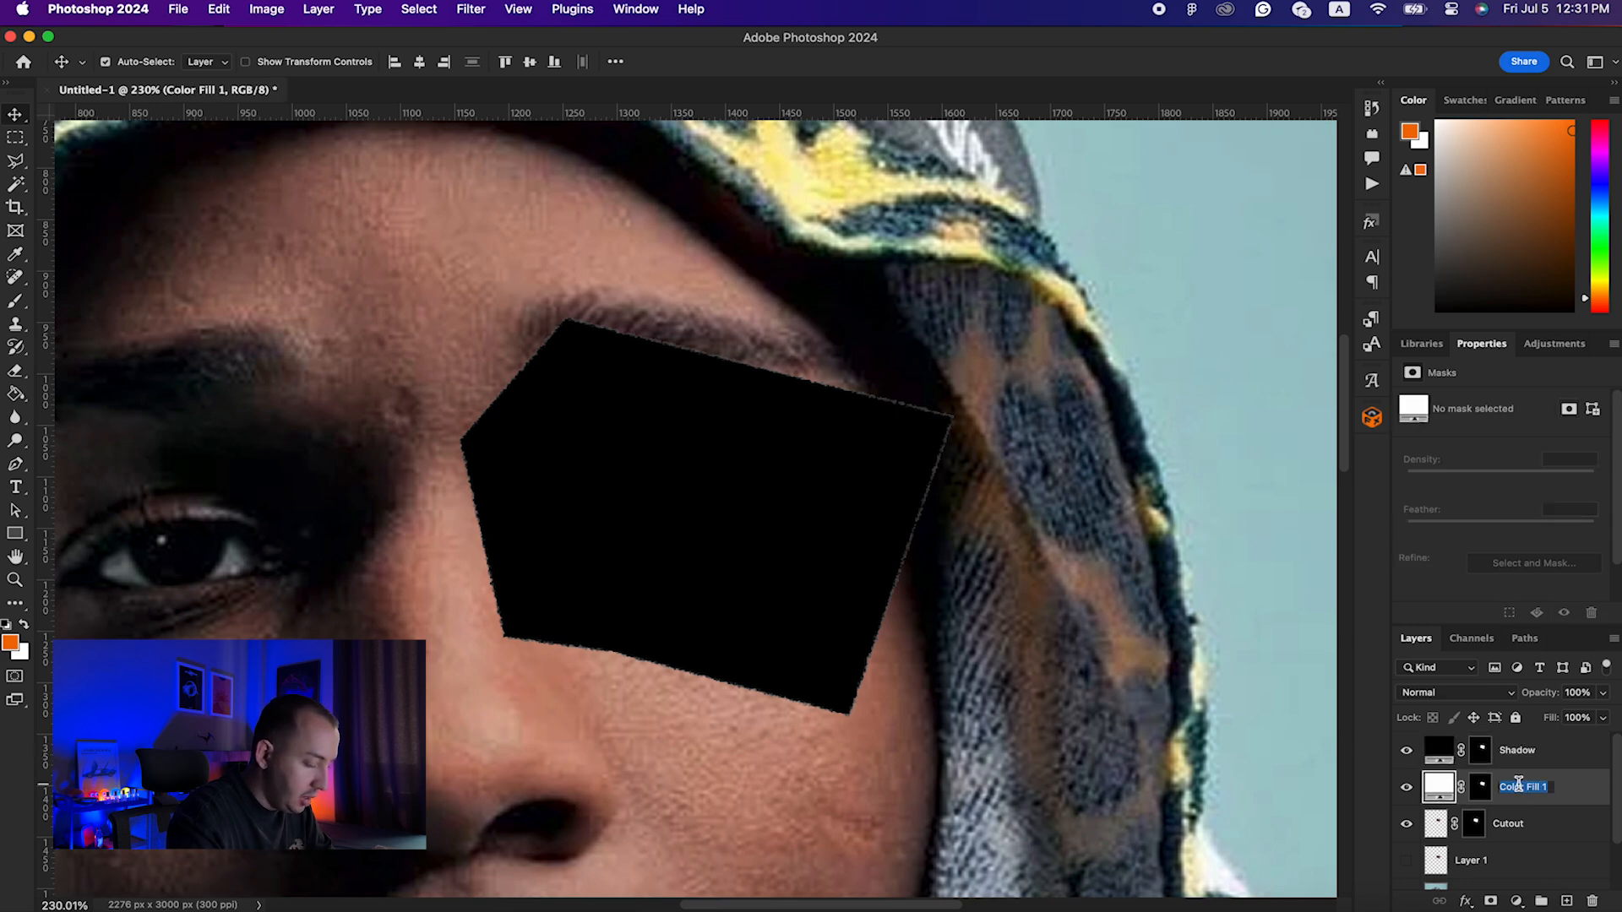
text(Highlight)
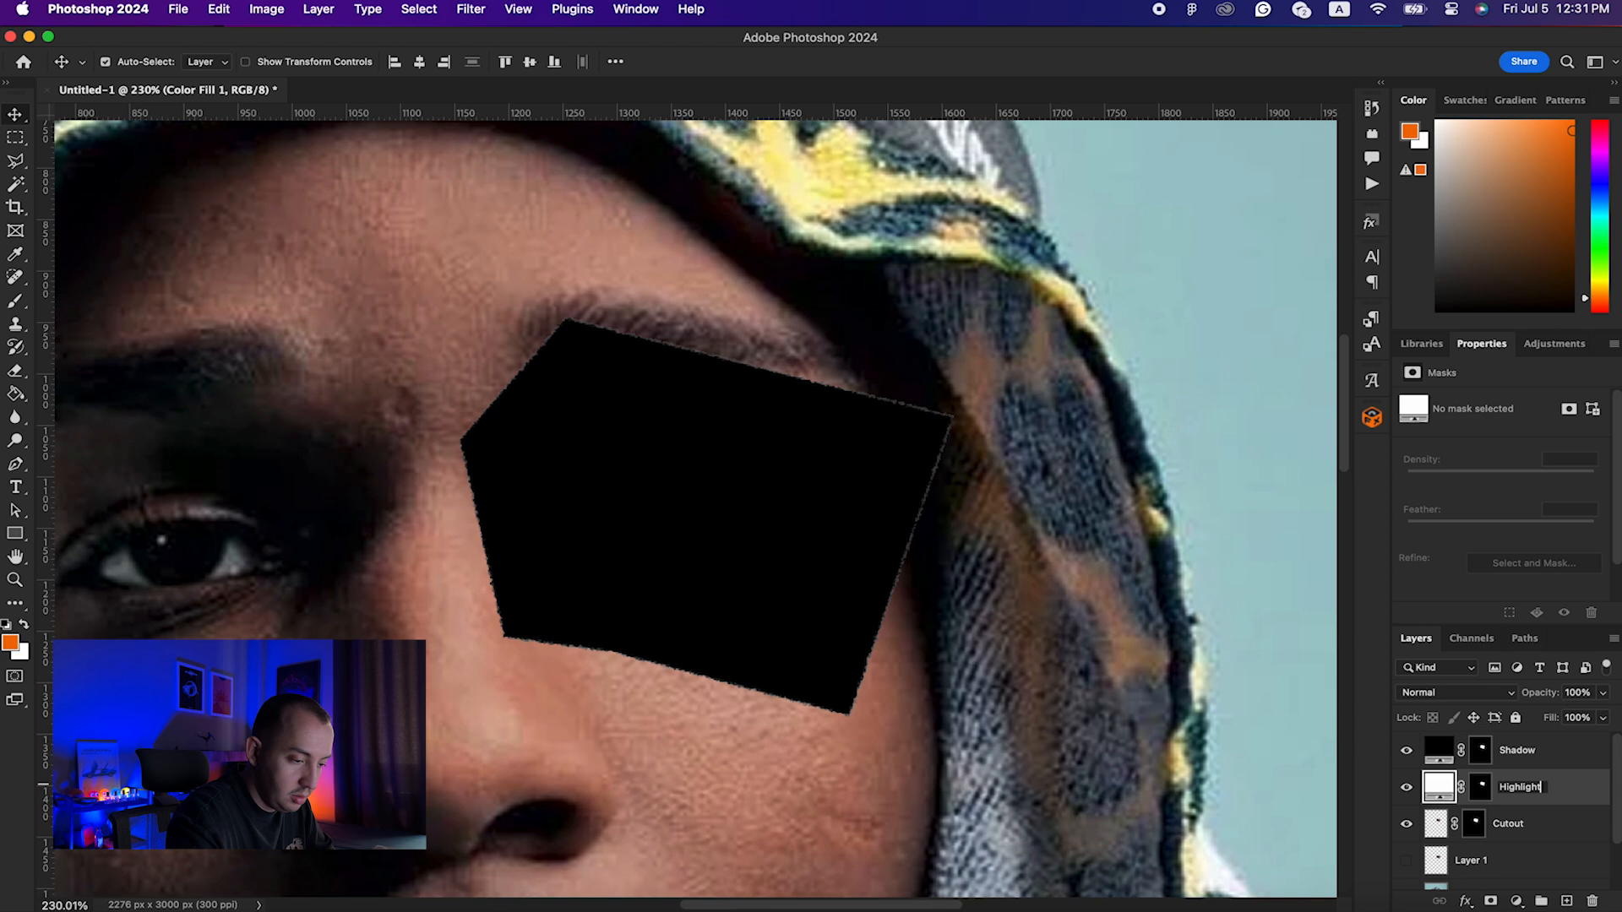
key(Return)
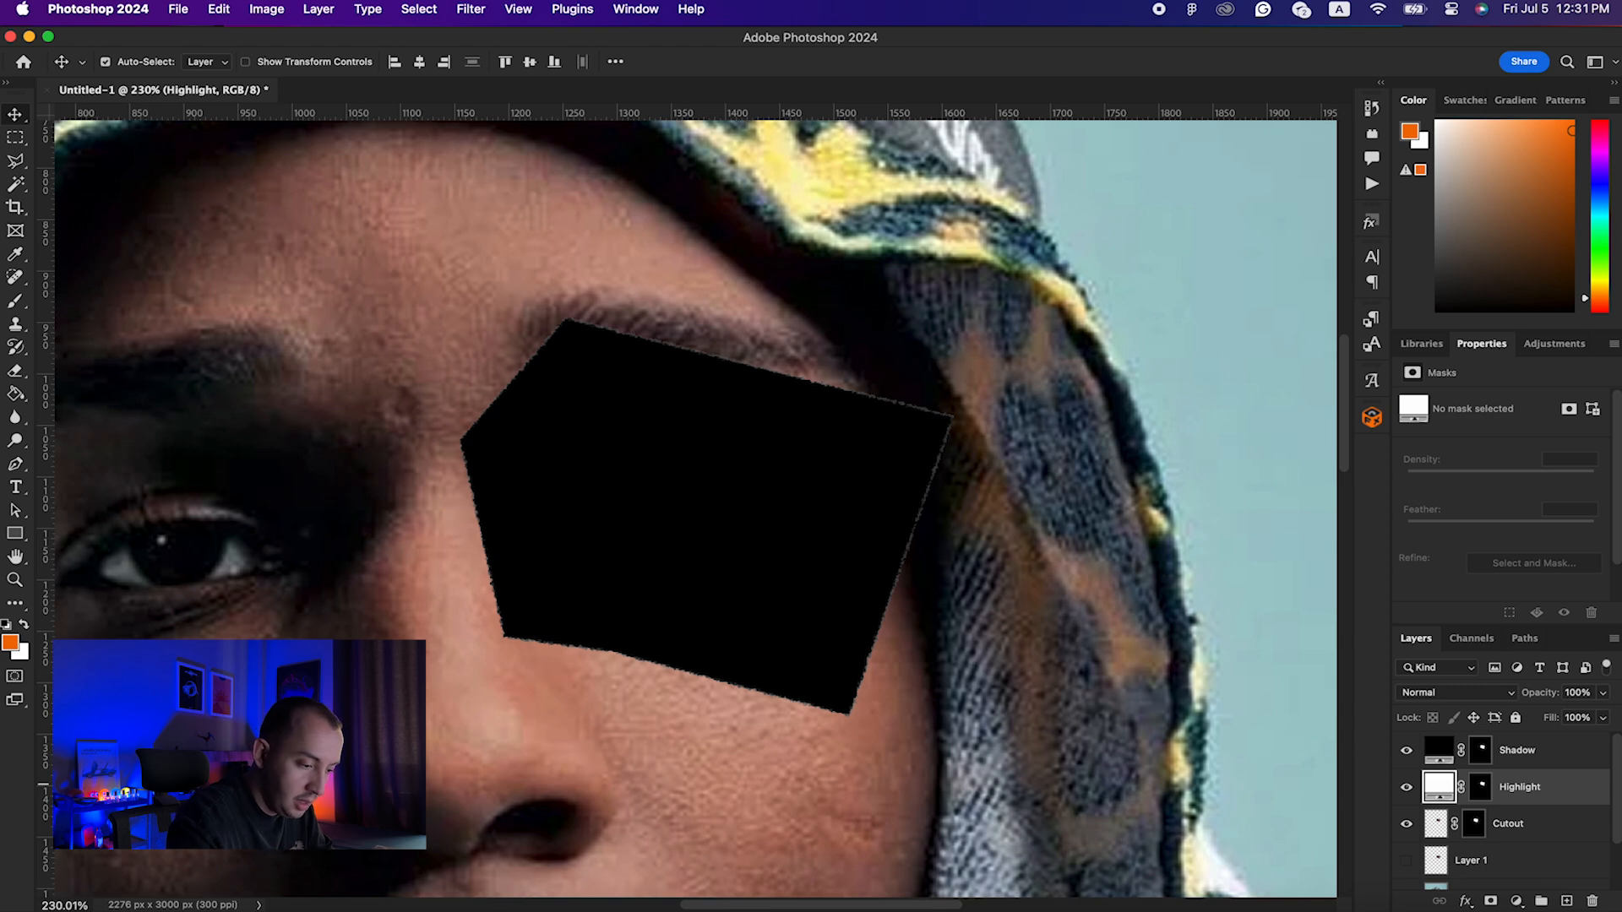
scroll(1518, 836, down, 1)
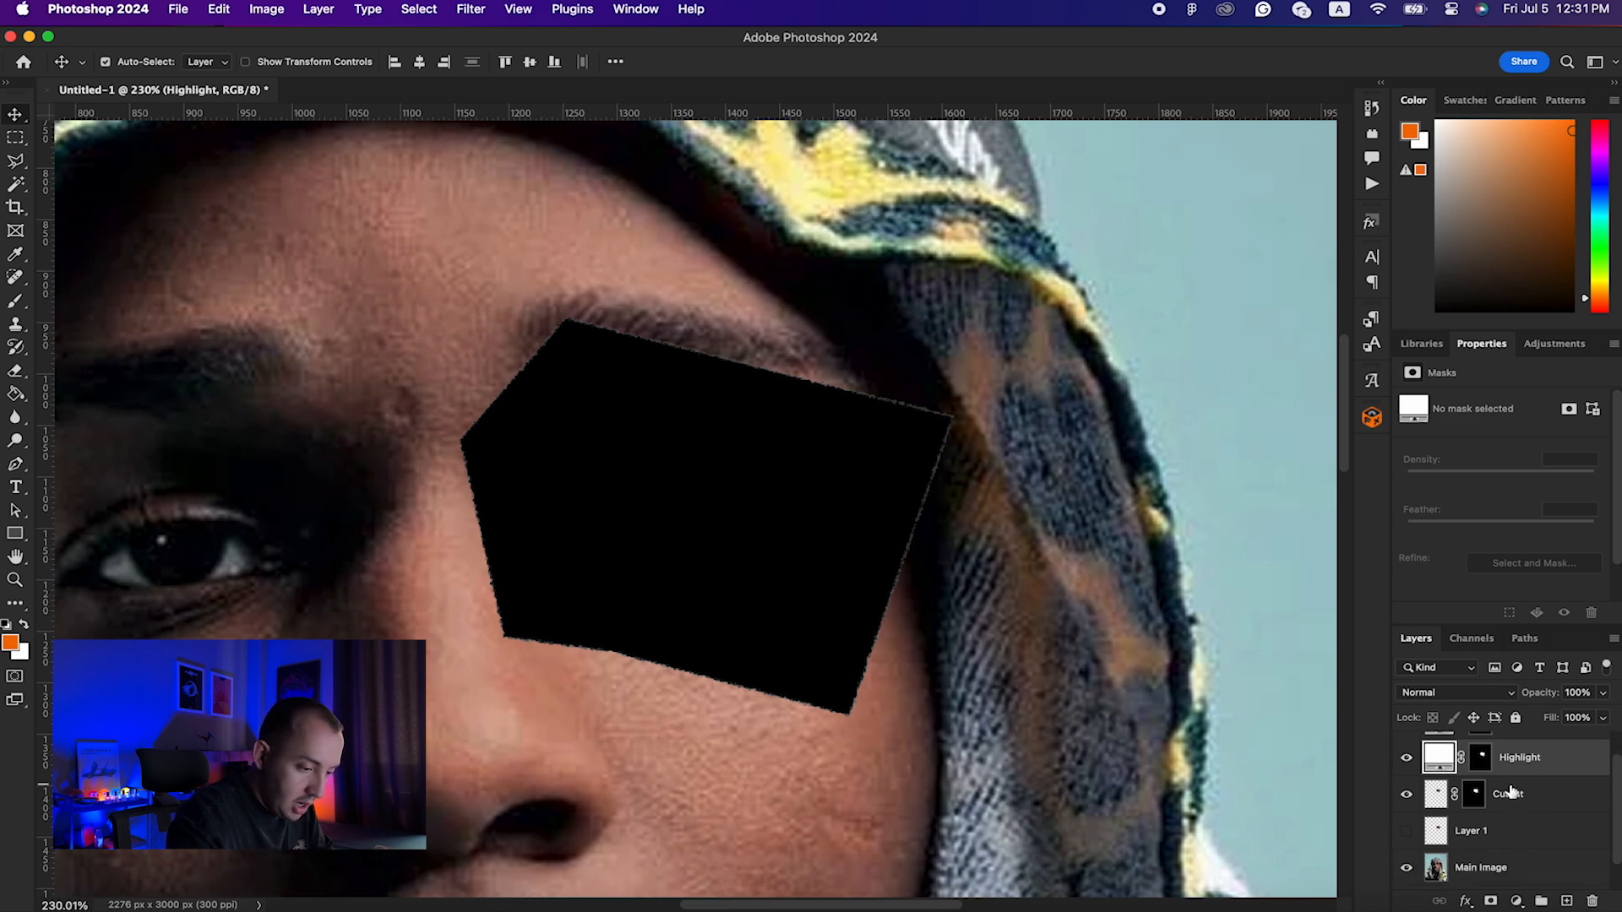
Step: Reorder the layers so Cutout is on top, followed by Highlight, with Shadow beneath it
scroll(1511, 791, up, 1)
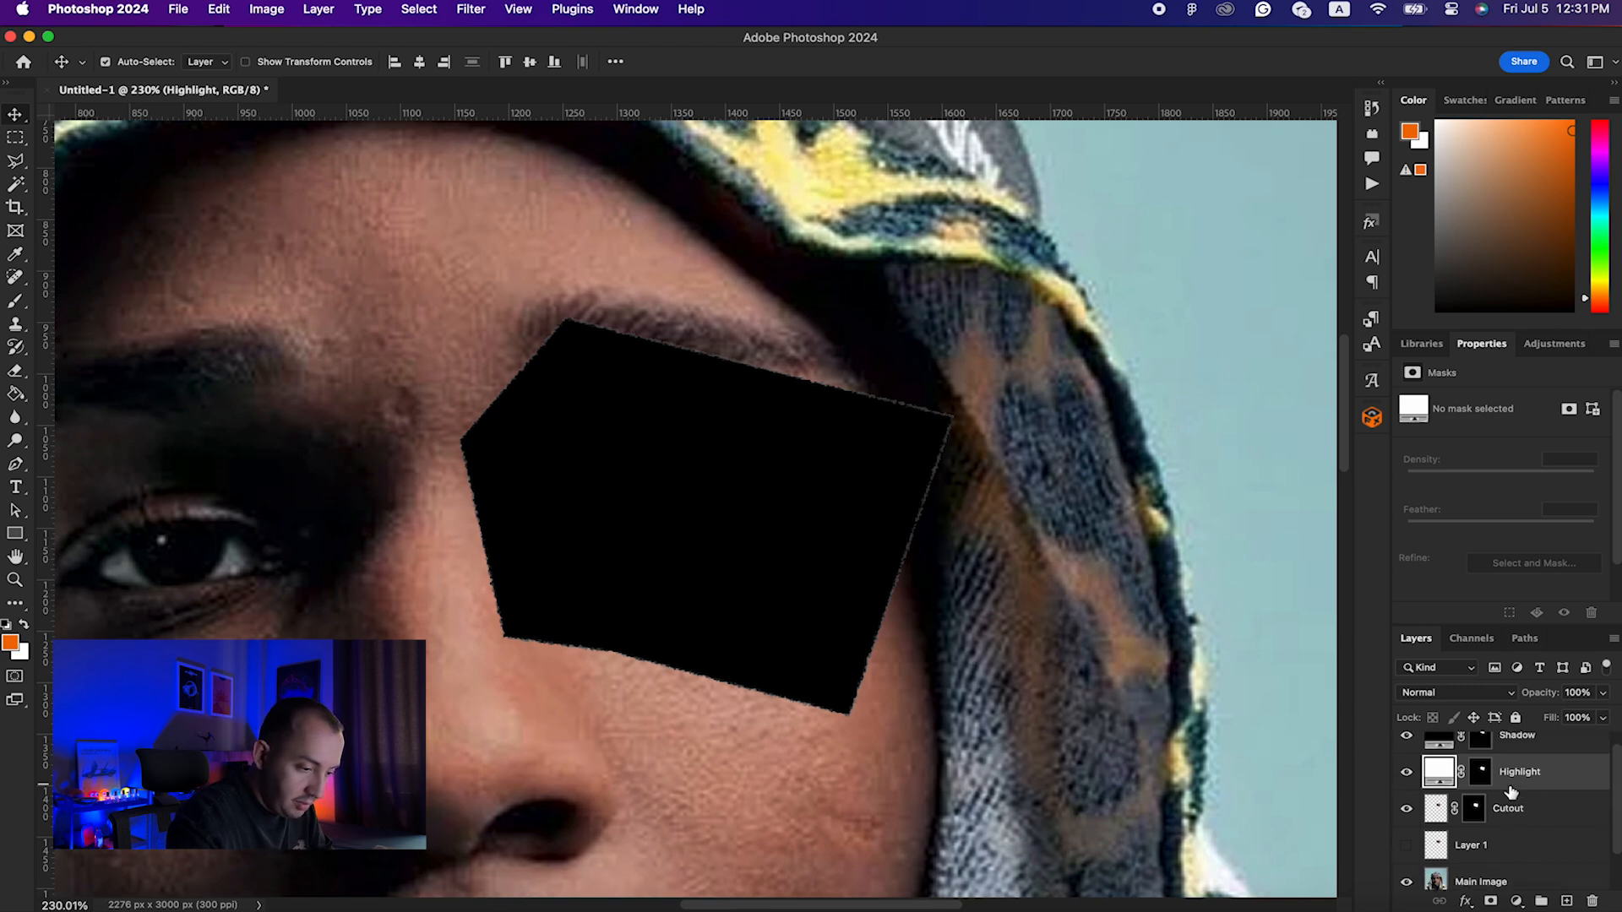
click(1554, 753)
drag(1553, 752, 1551, 836)
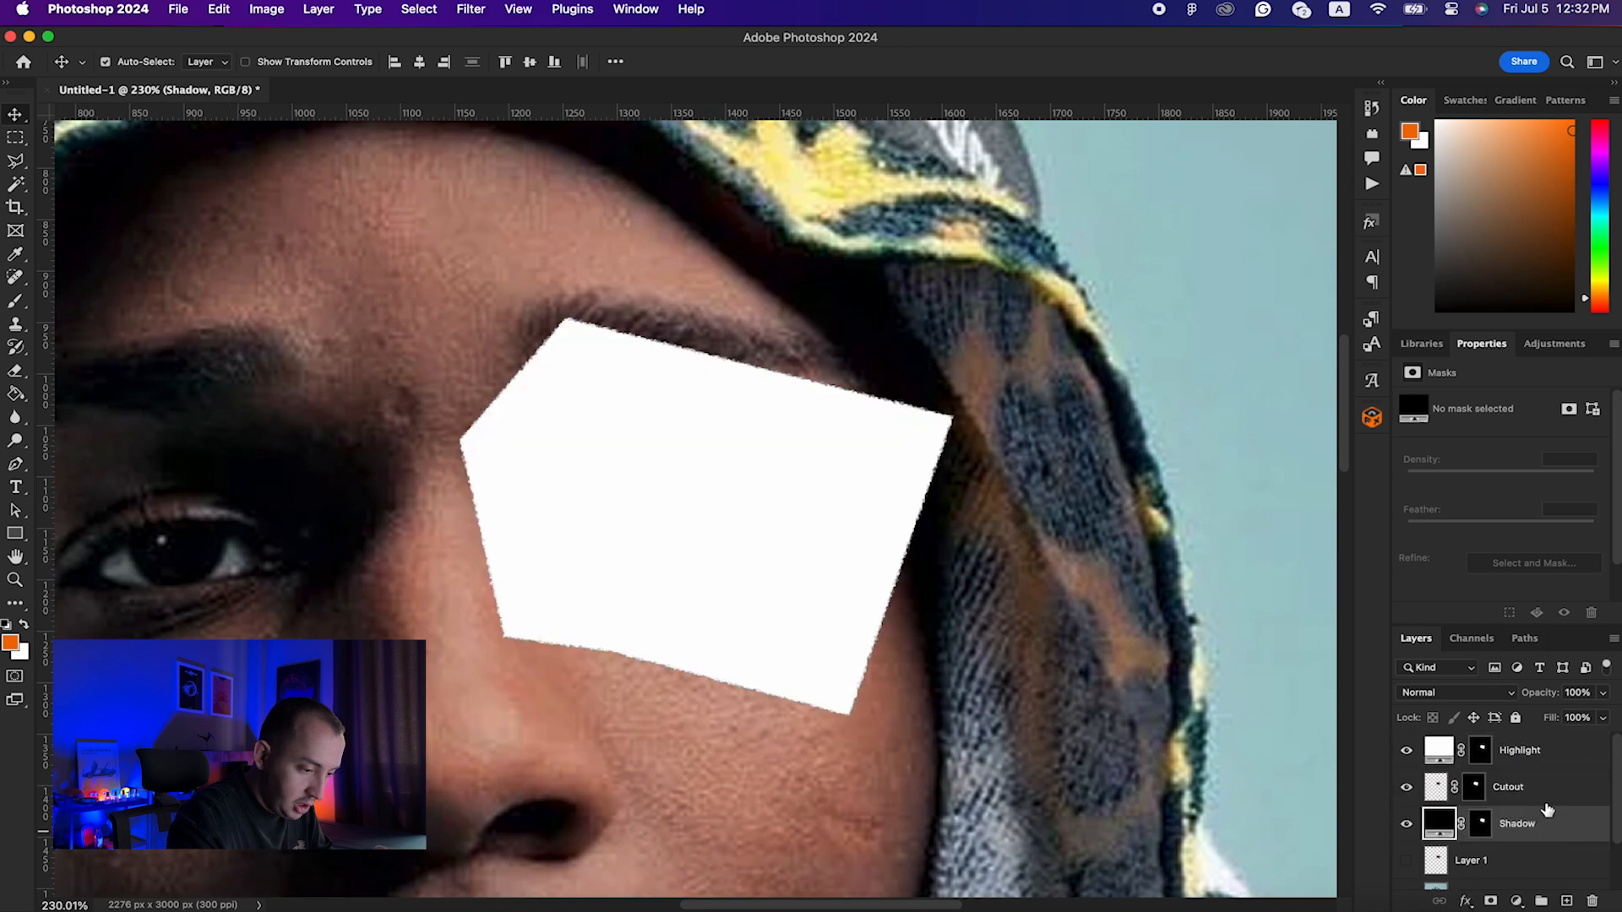
drag(1561, 761, 1560, 803)
Step: Offset the Shadow layer slightly down and to the right so it shows along the cutout's lower and right edges
scroll(1005, 552, left, 1)
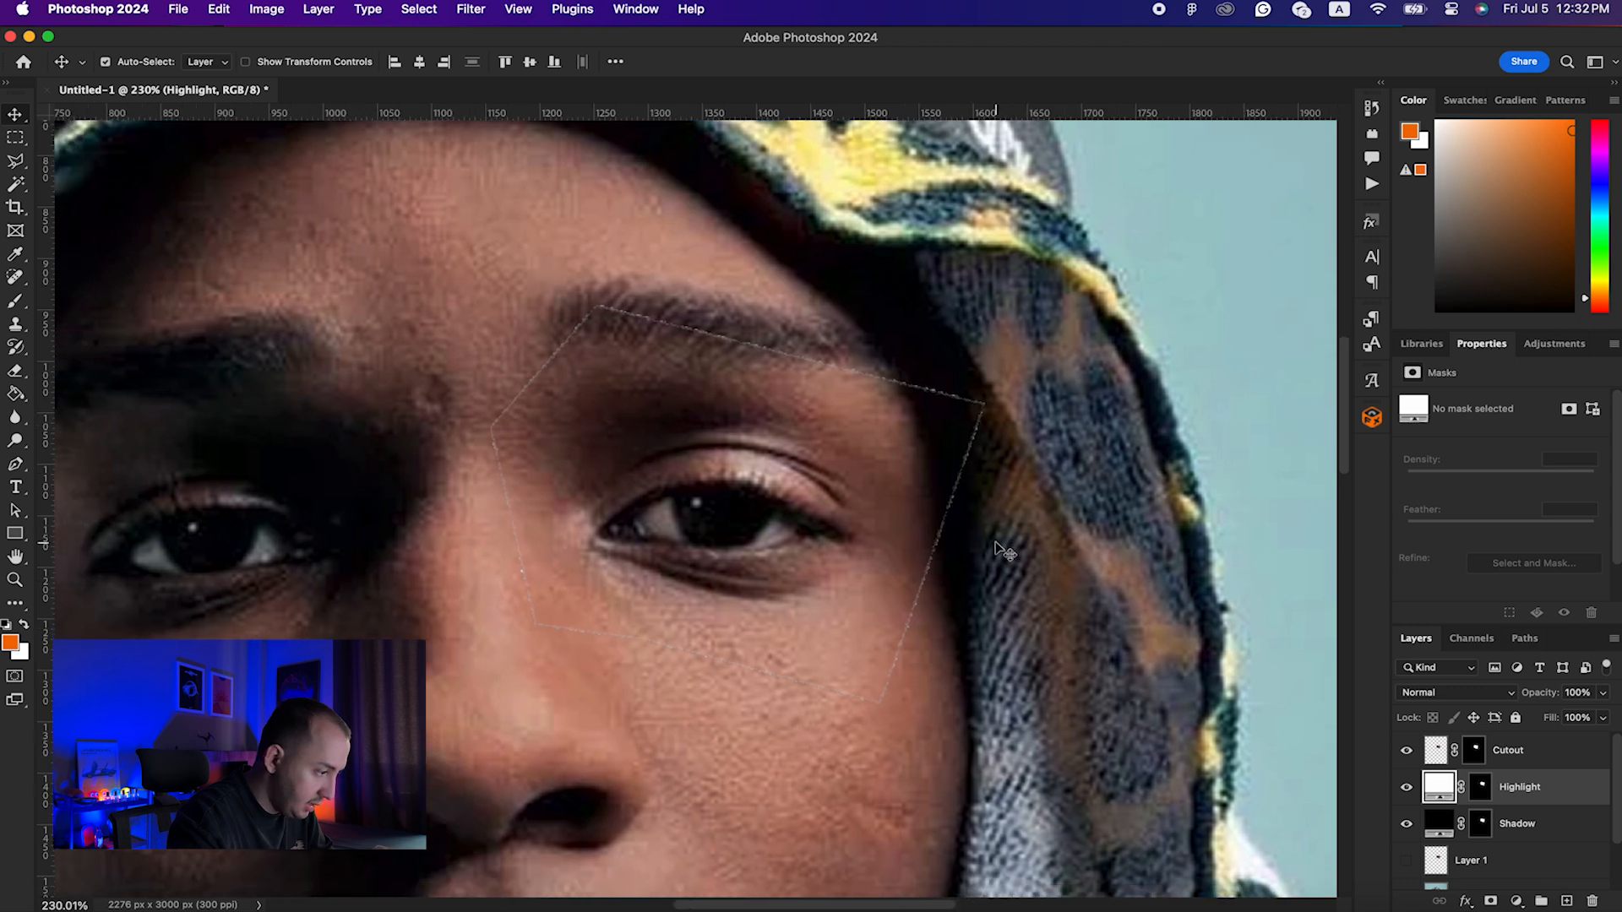
scroll(713, 516, up, 3)
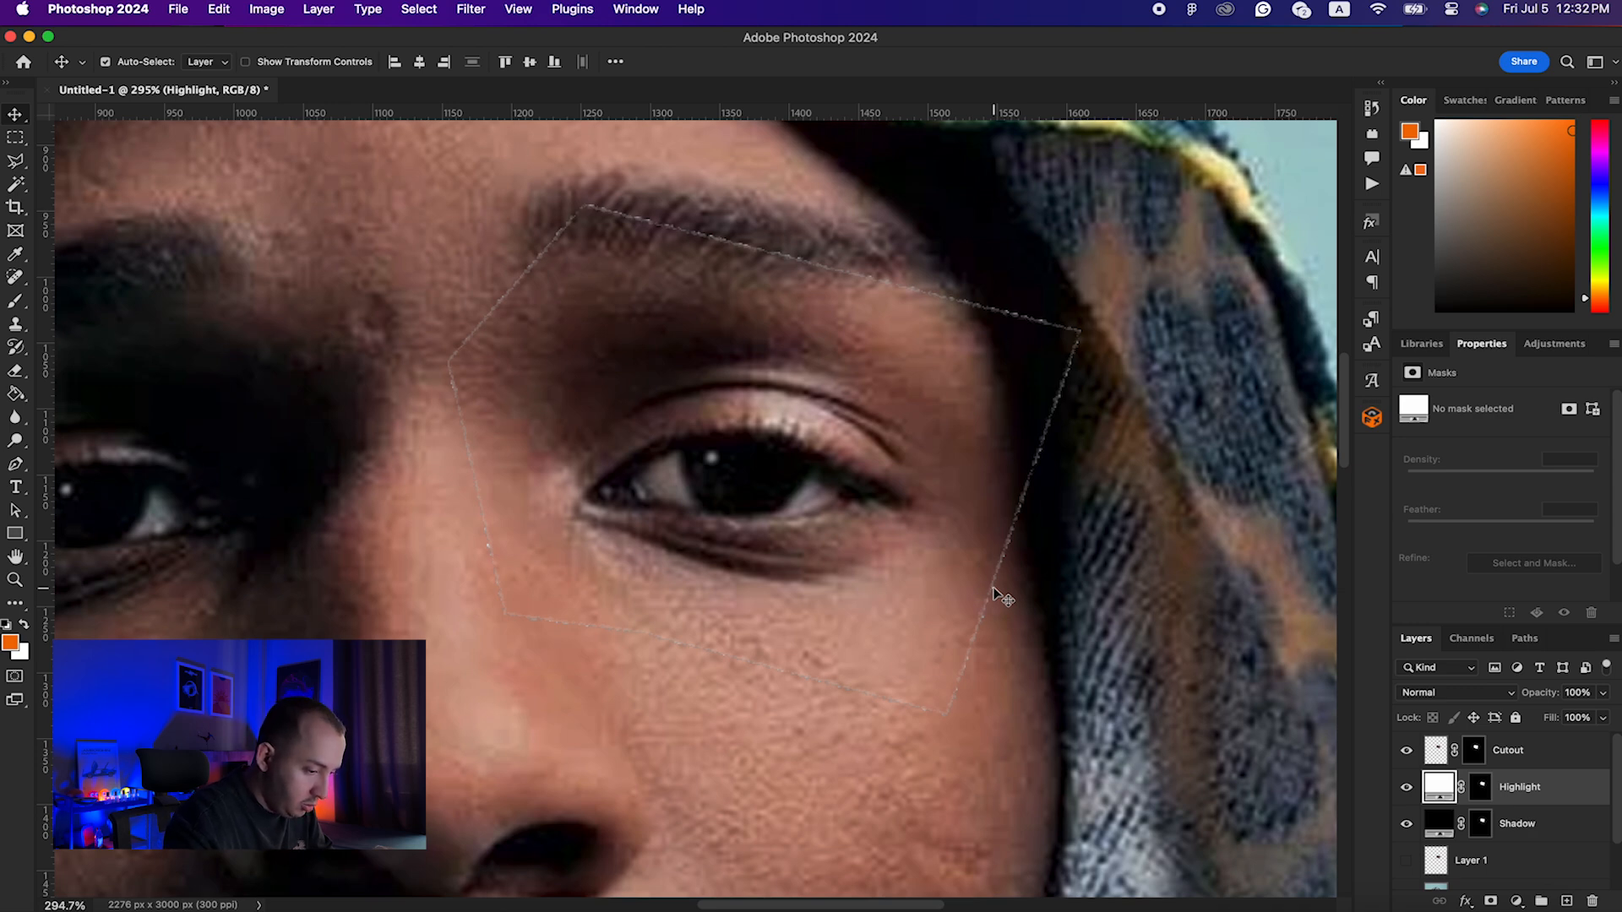
click(1557, 828)
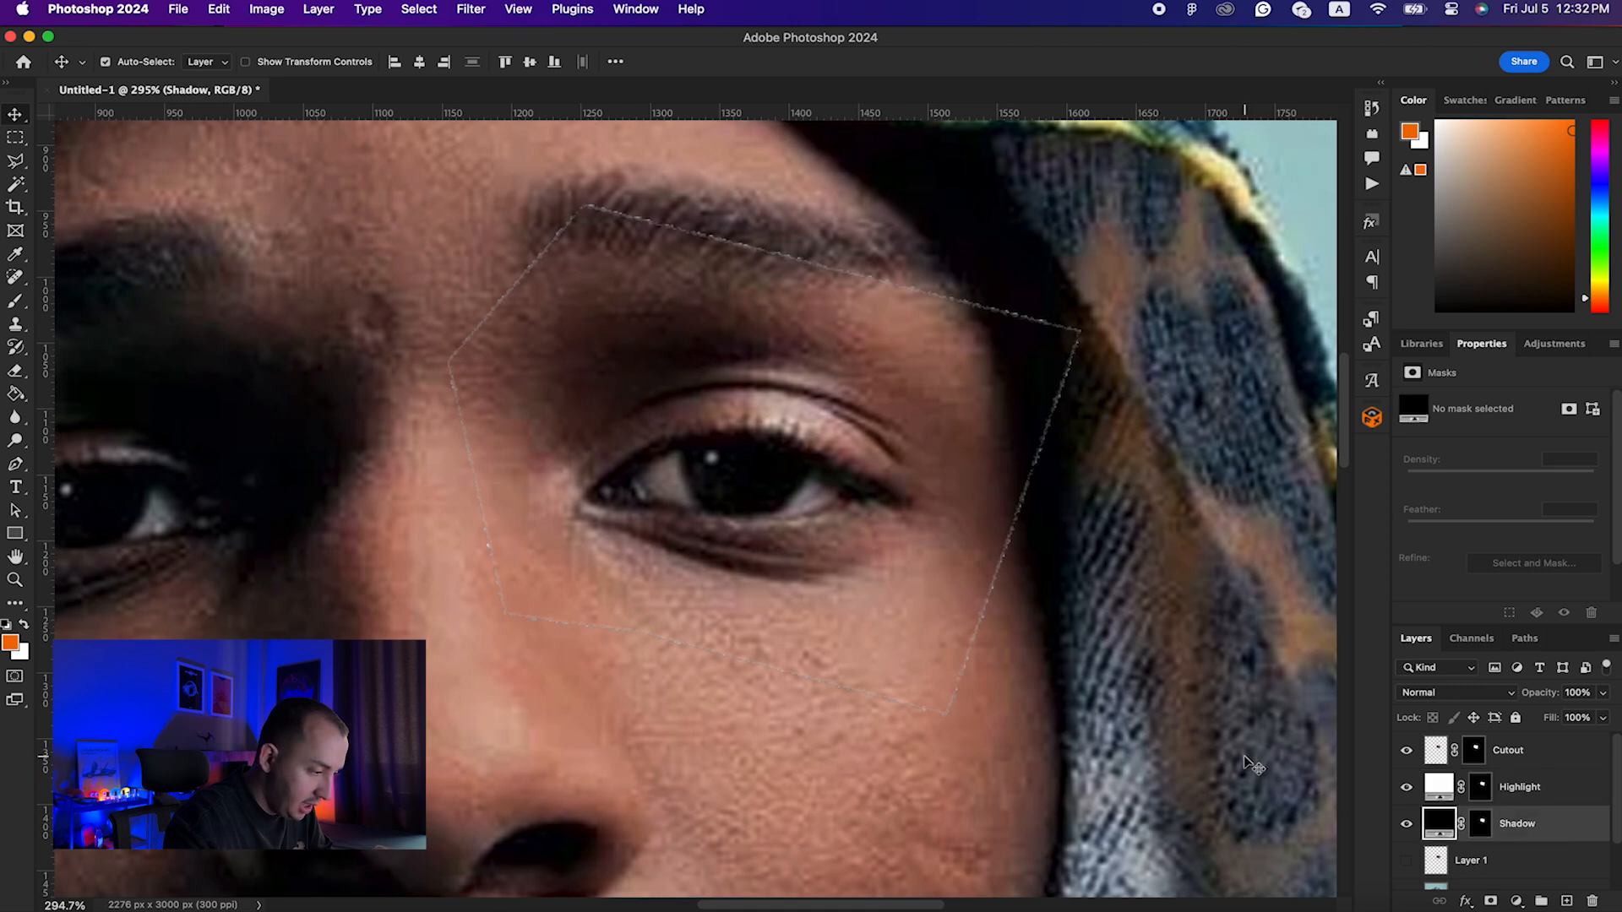
key(super+t)
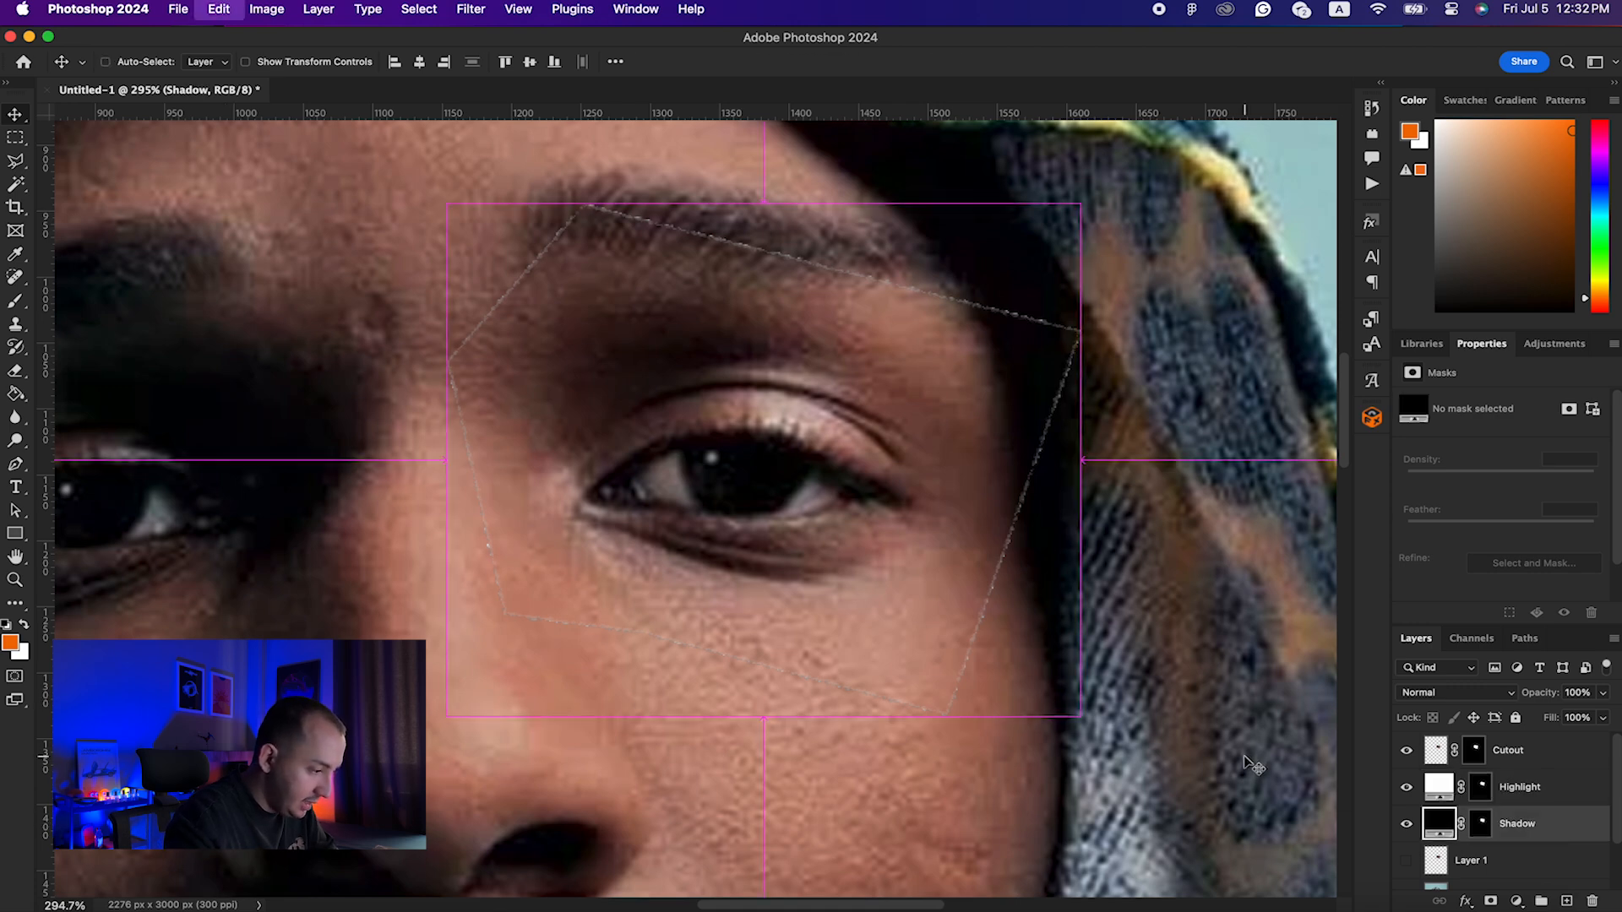
mouse_move(891, 546)
mouse_down()
mouse_move(894, 566)
mouse_move(915, 560)
mouse_move(892, 571)
mouse_move(914, 545)
mouse_move(912, 568)
mouse_move(910, 542)
mouse_up()
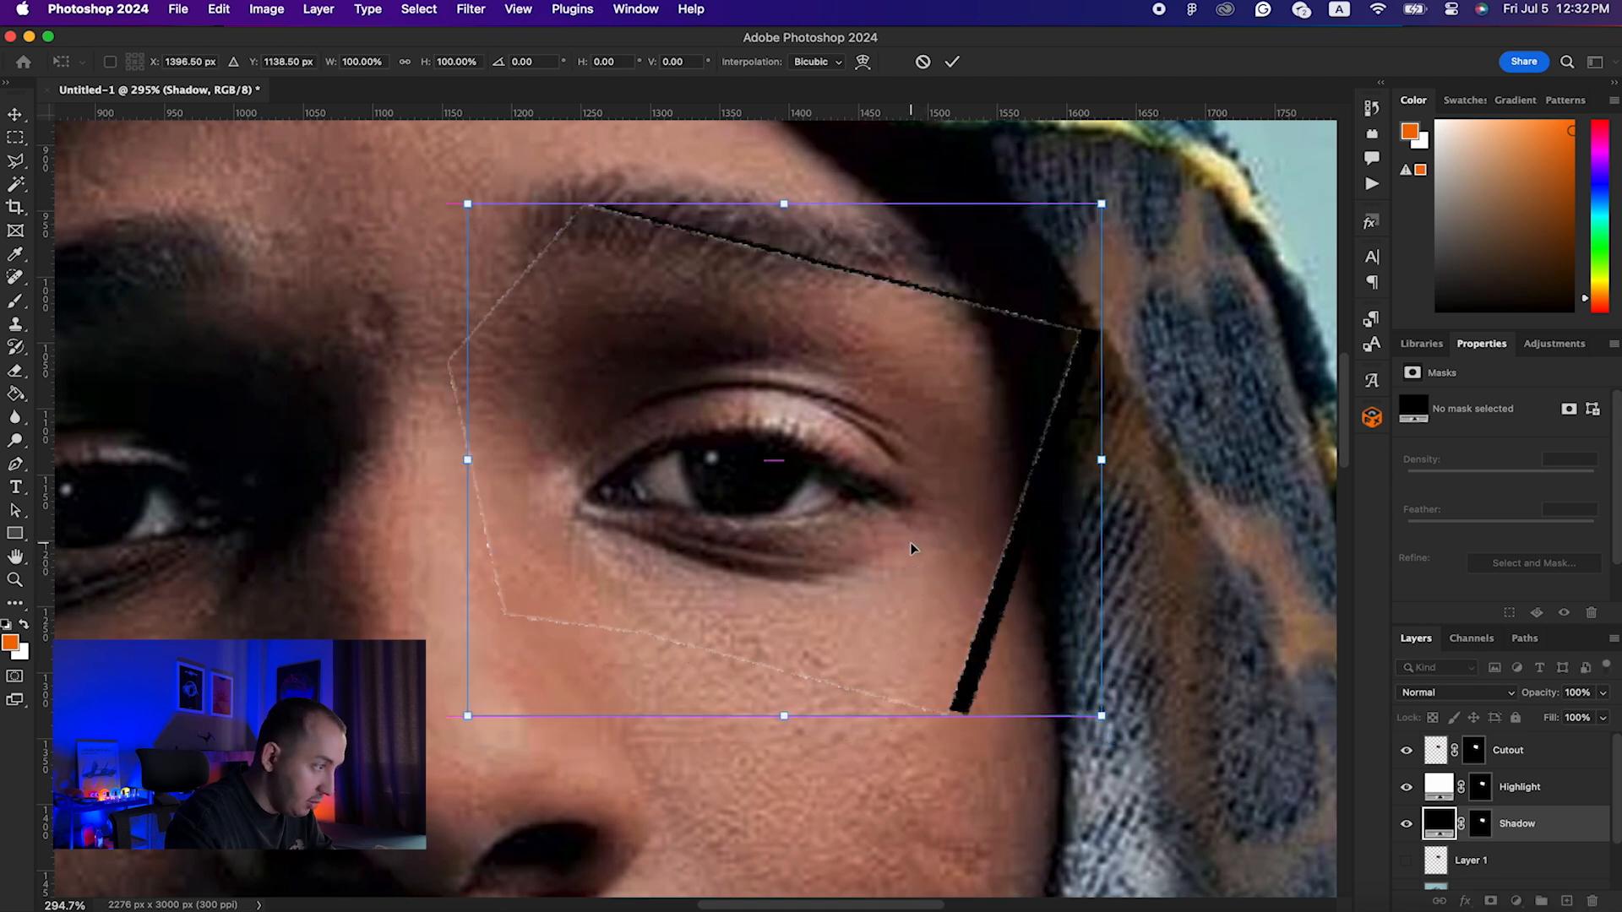
click(916, 61)
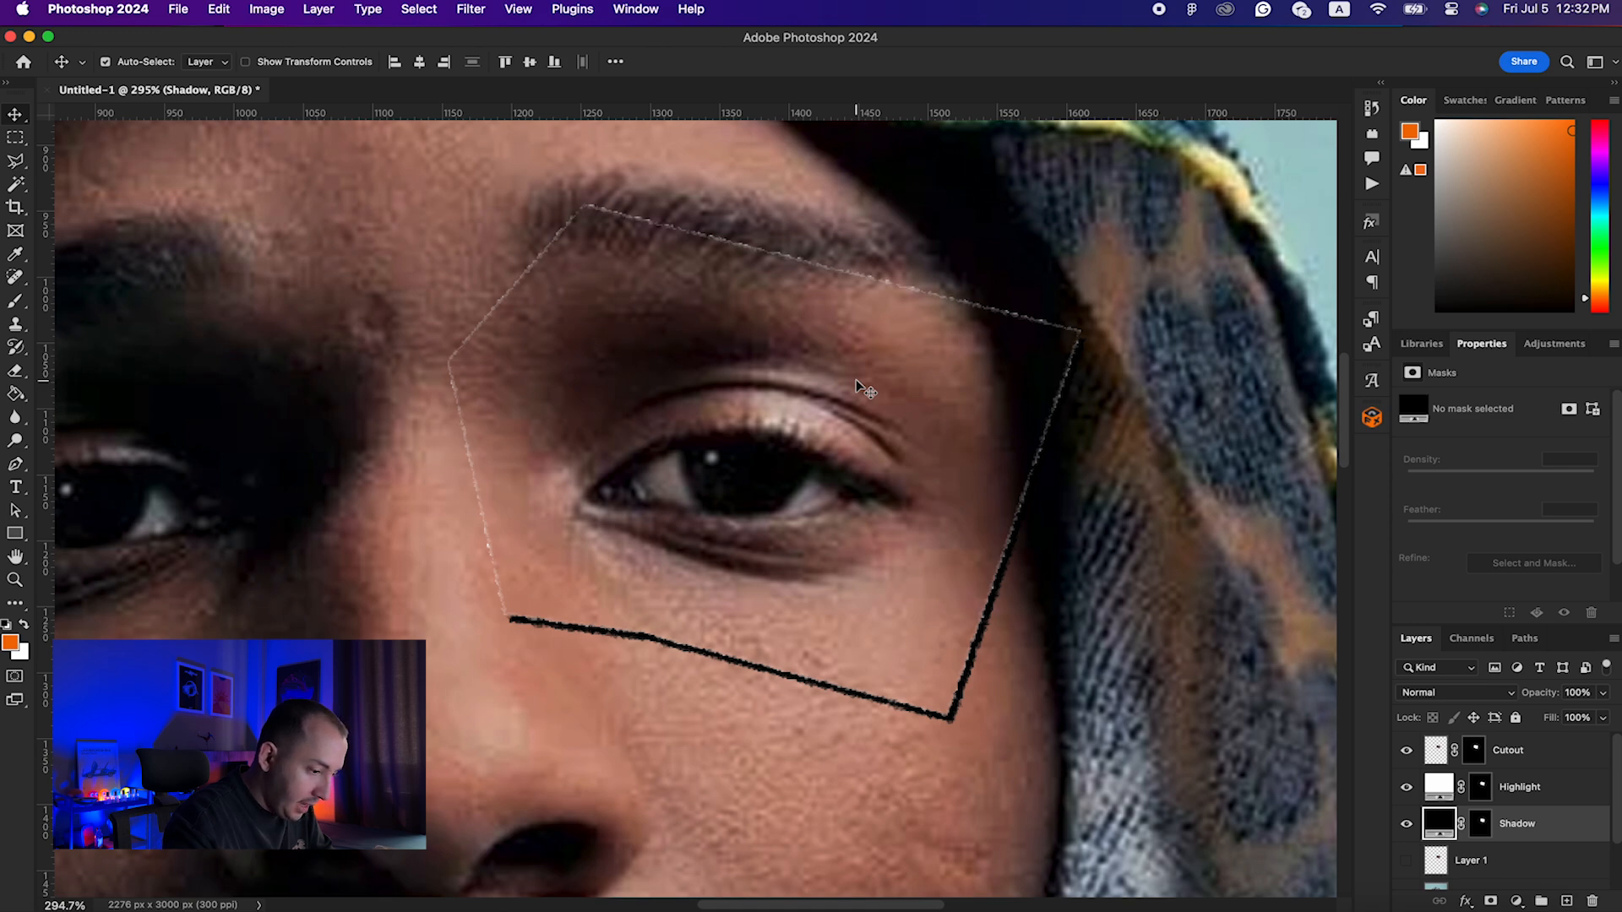
Step: Isolate the Shadow Mask channel and soften it with a Gaussian Blur of 0.7 pixels radius
click(1474, 640)
click(1517, 804)
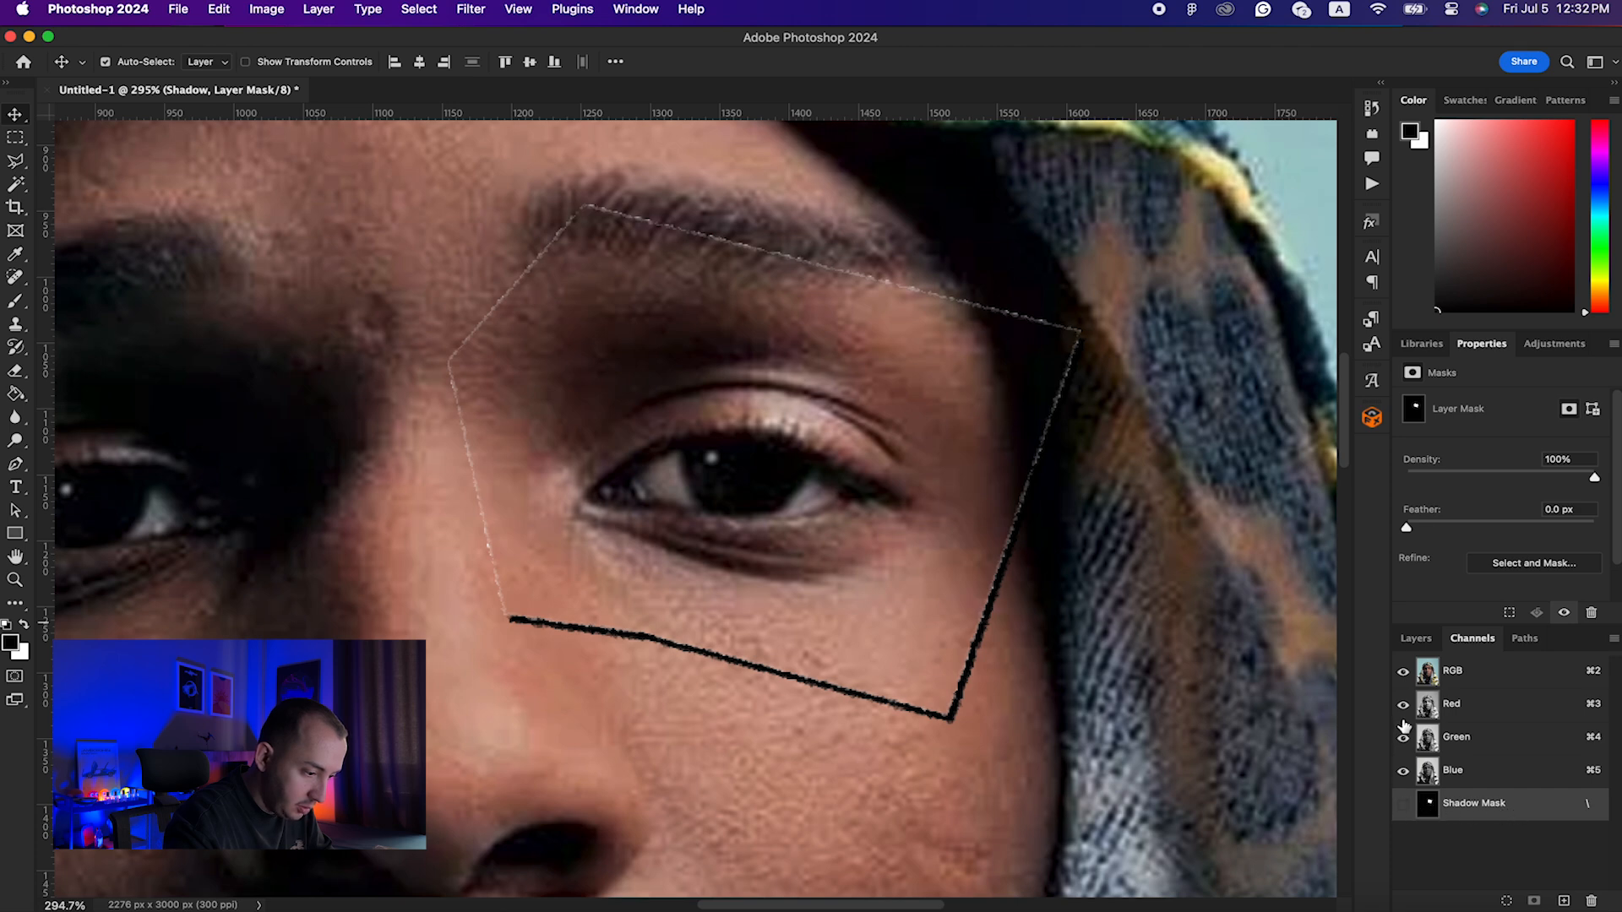
click(1403, 804)
click(1403, 672)
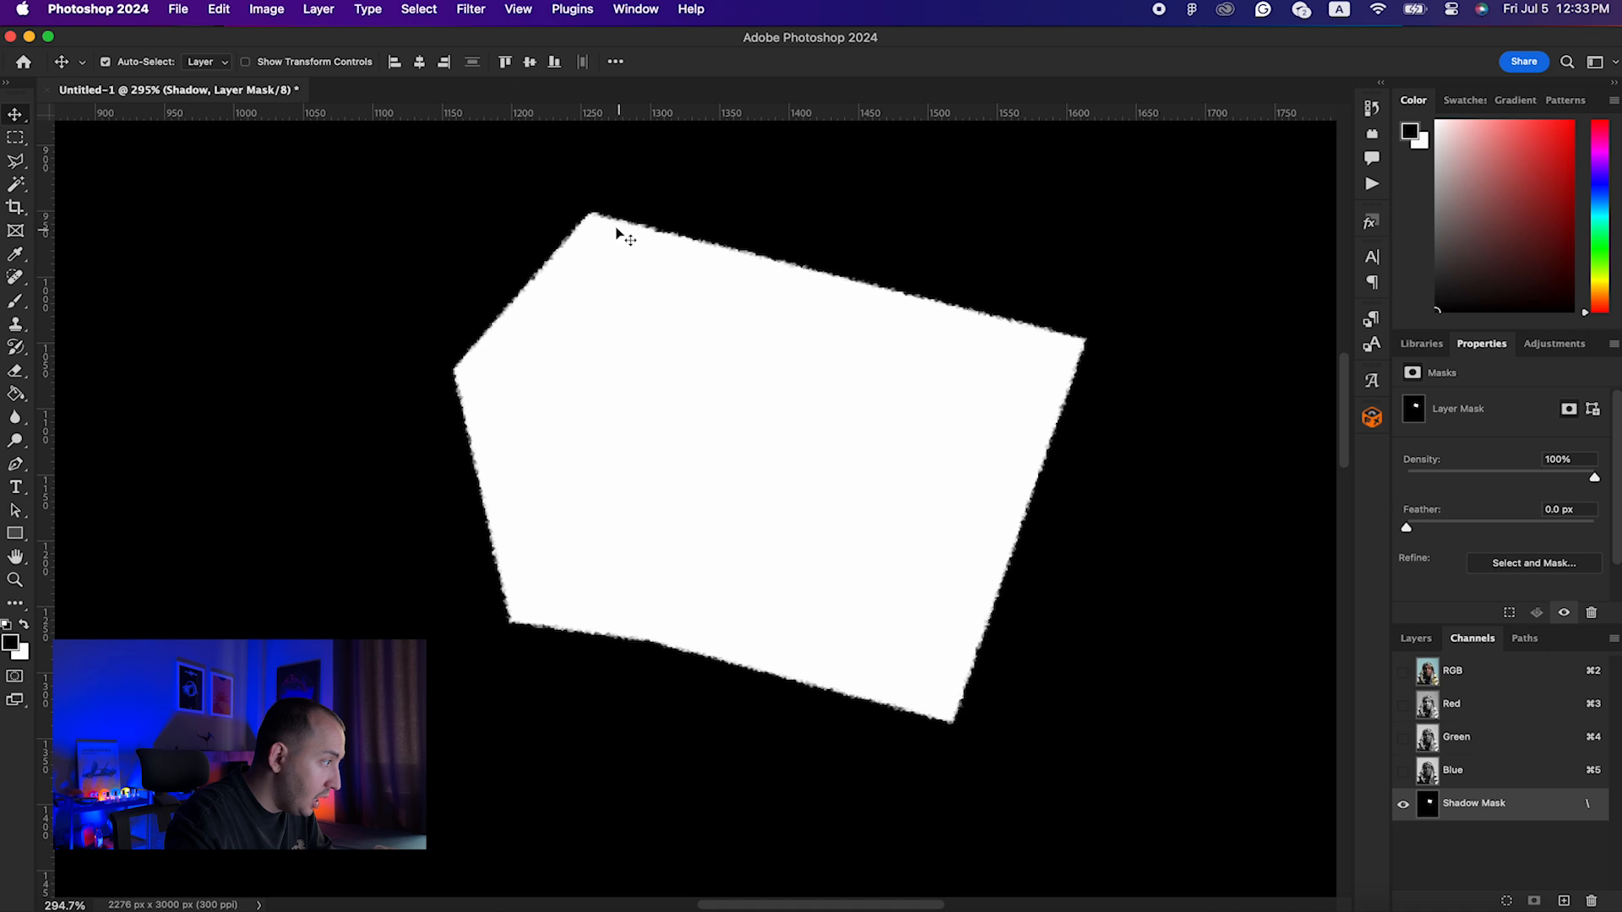
click(474, 9)
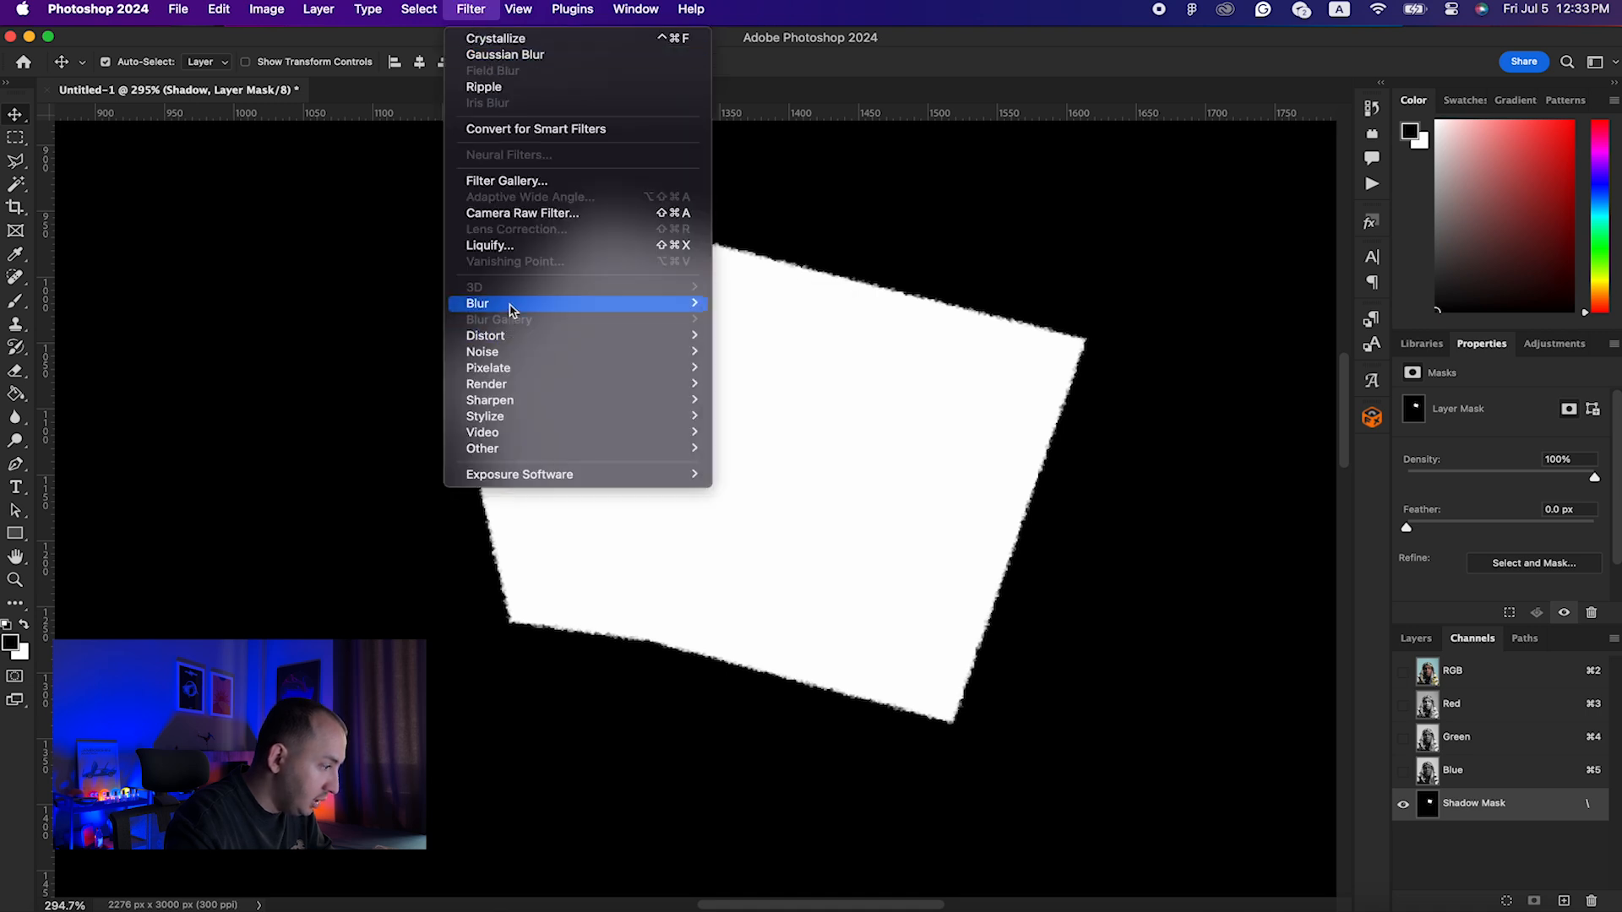
mouse_move(511, 313)
click(761, 372)
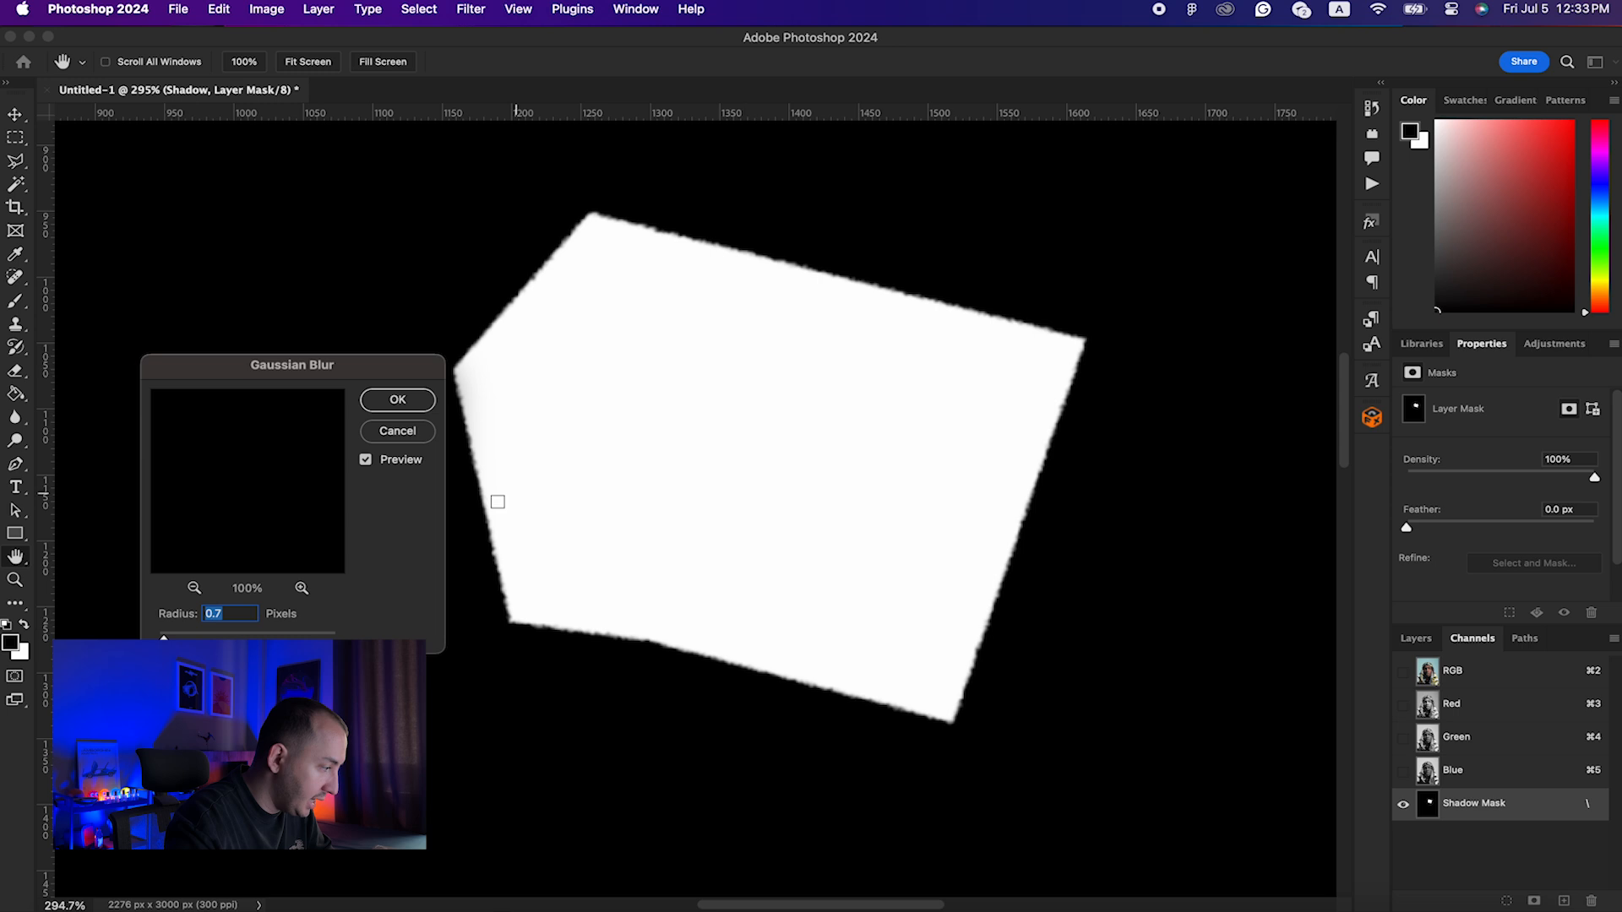
click(397, 399)
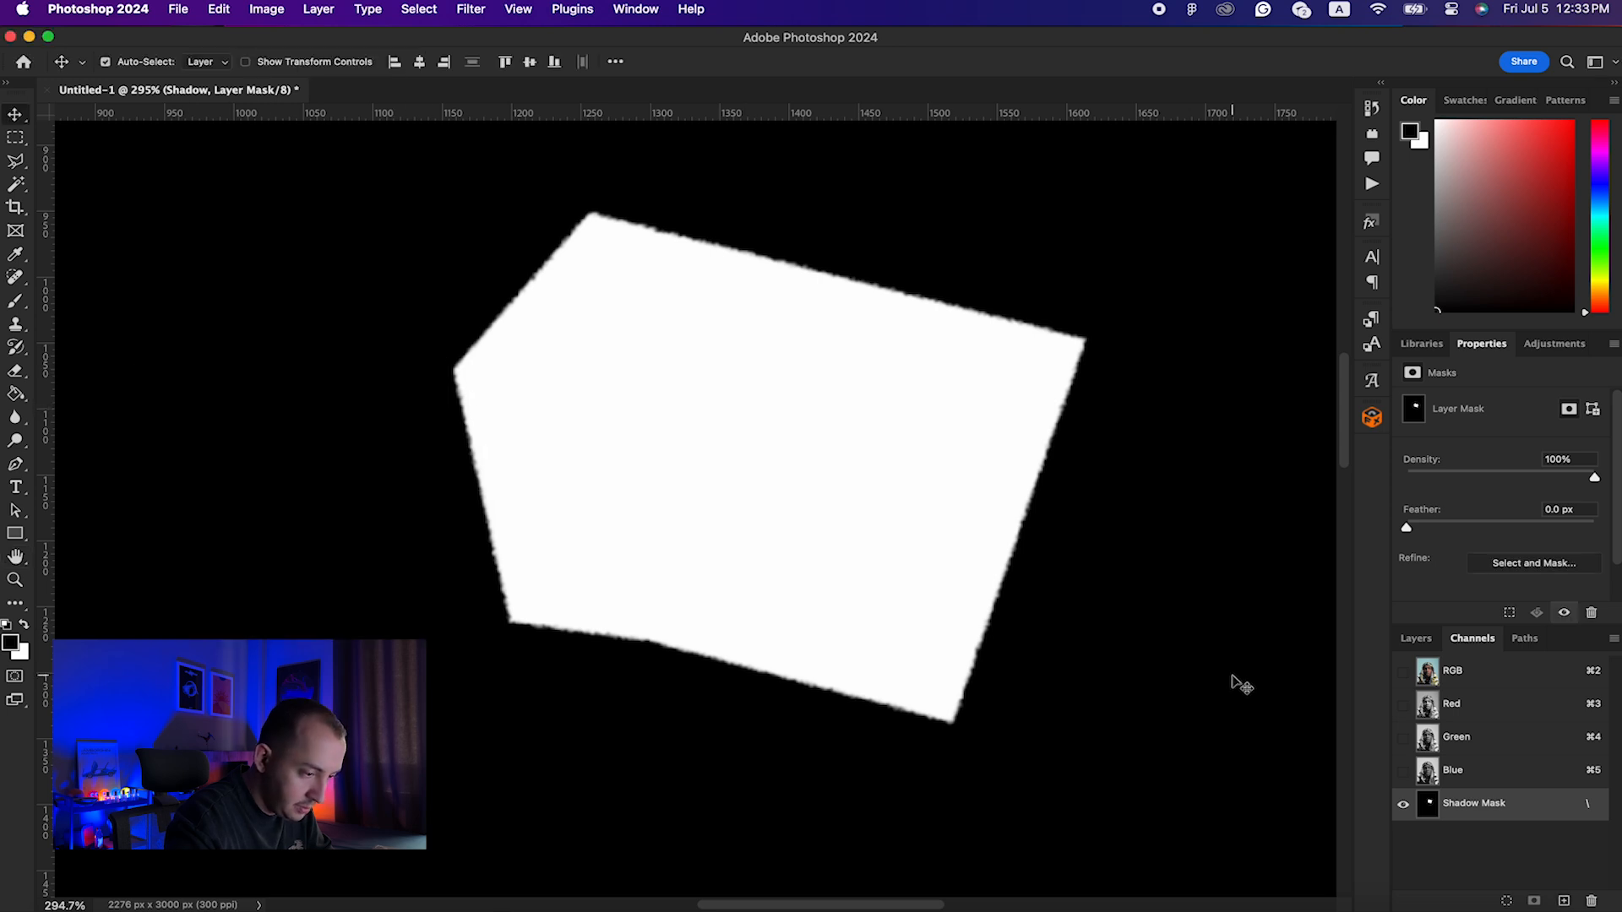
Step: Show the RGB channels again together with the Shadow Mask and return to the layer list
click(1413, 644)
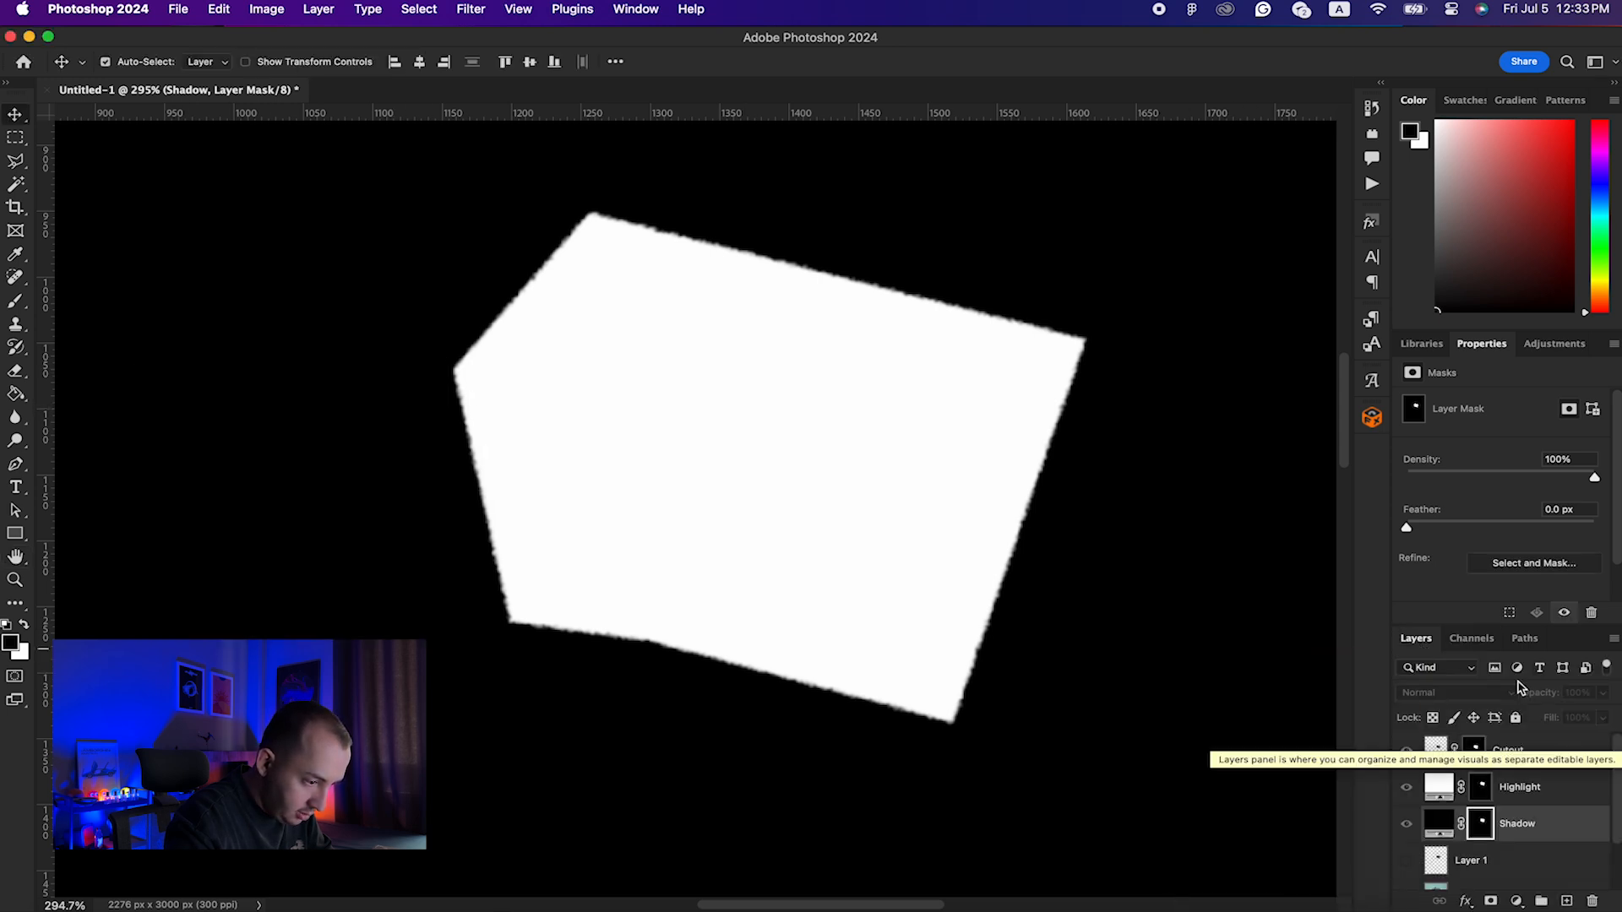
click(1477, 646)
click(1403, 671)
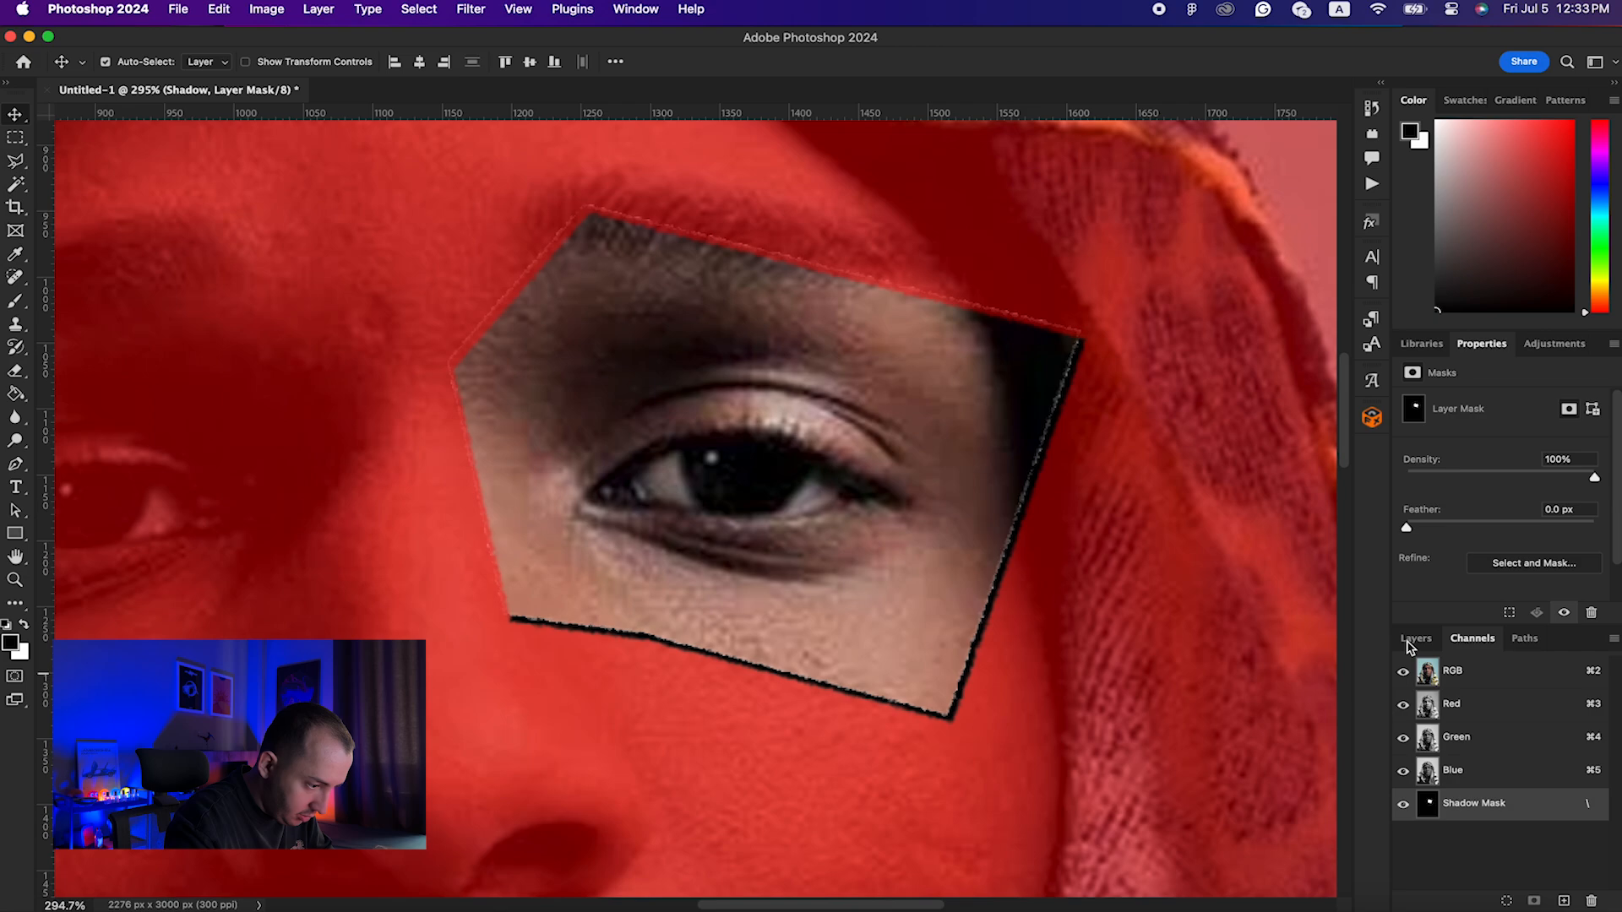
click(1416, 639)
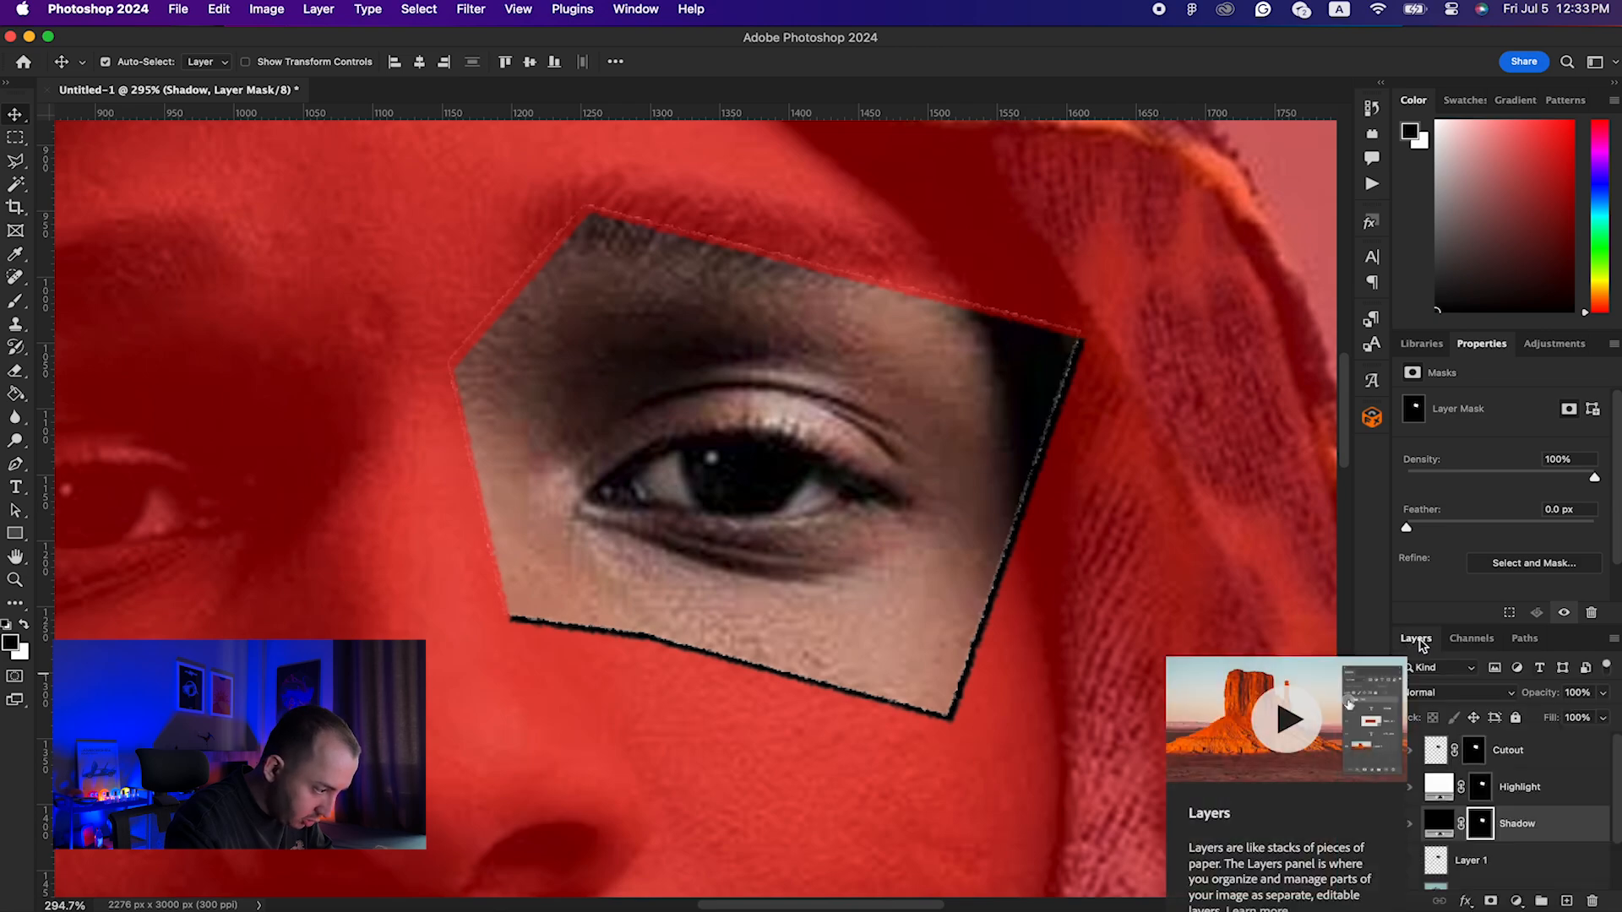
Step: Inspect the blurred shadow edge up close and set the Shadow layer's opacity to 75%
scroll(920, 700, up, 5)
scroll(920, 700, down, 5)
scroll(921, 700, right, 5)
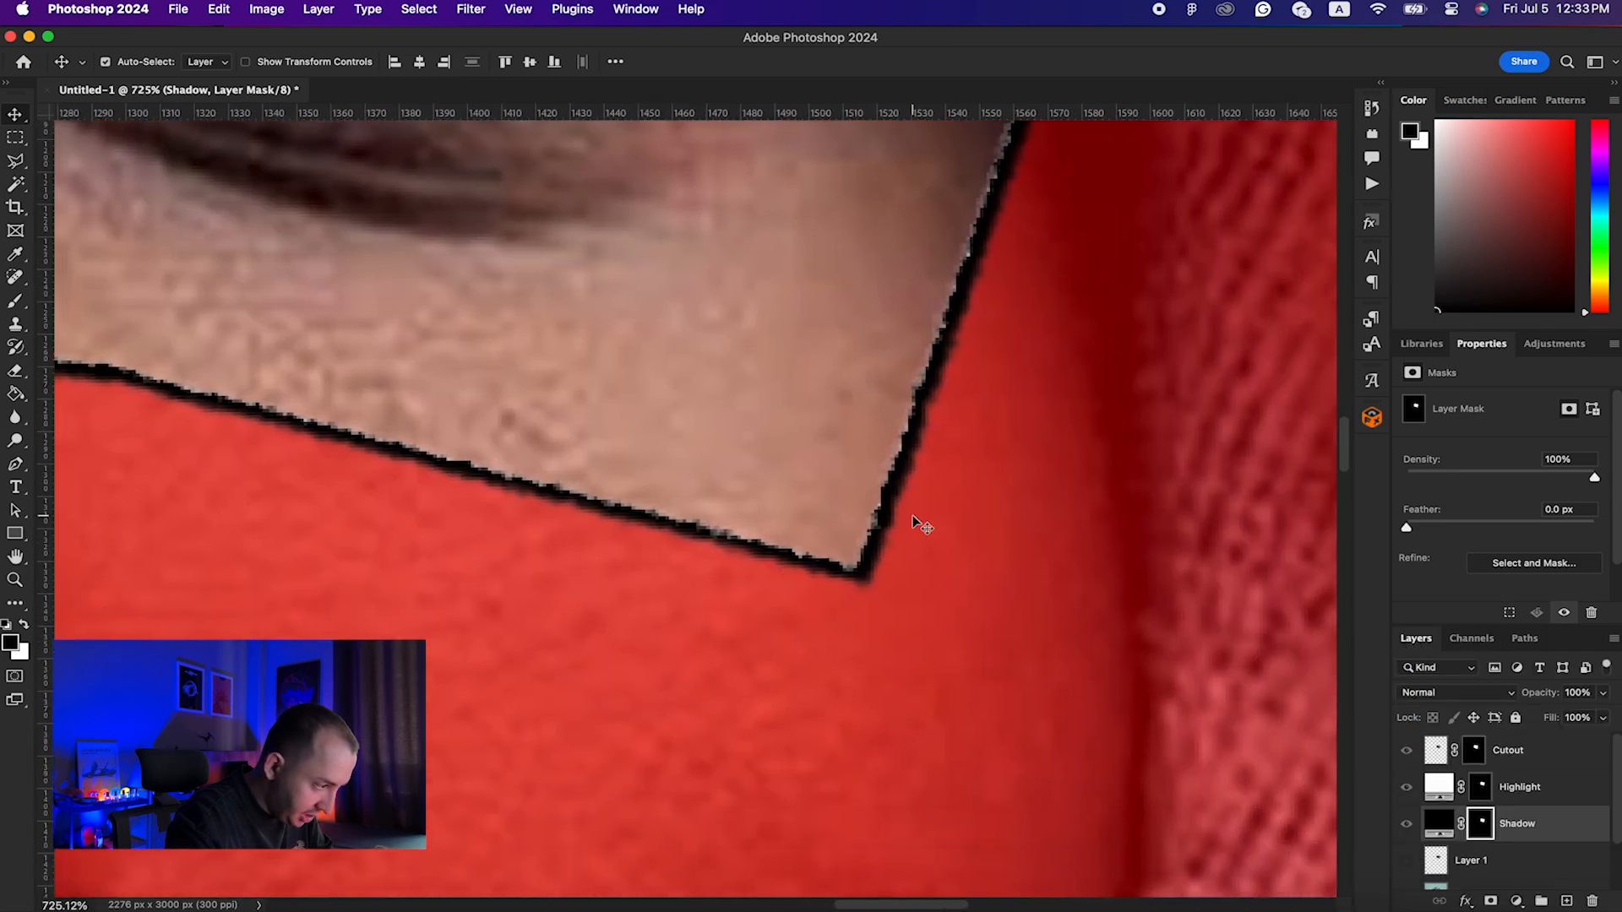
scroll(912, 517, up, 3)
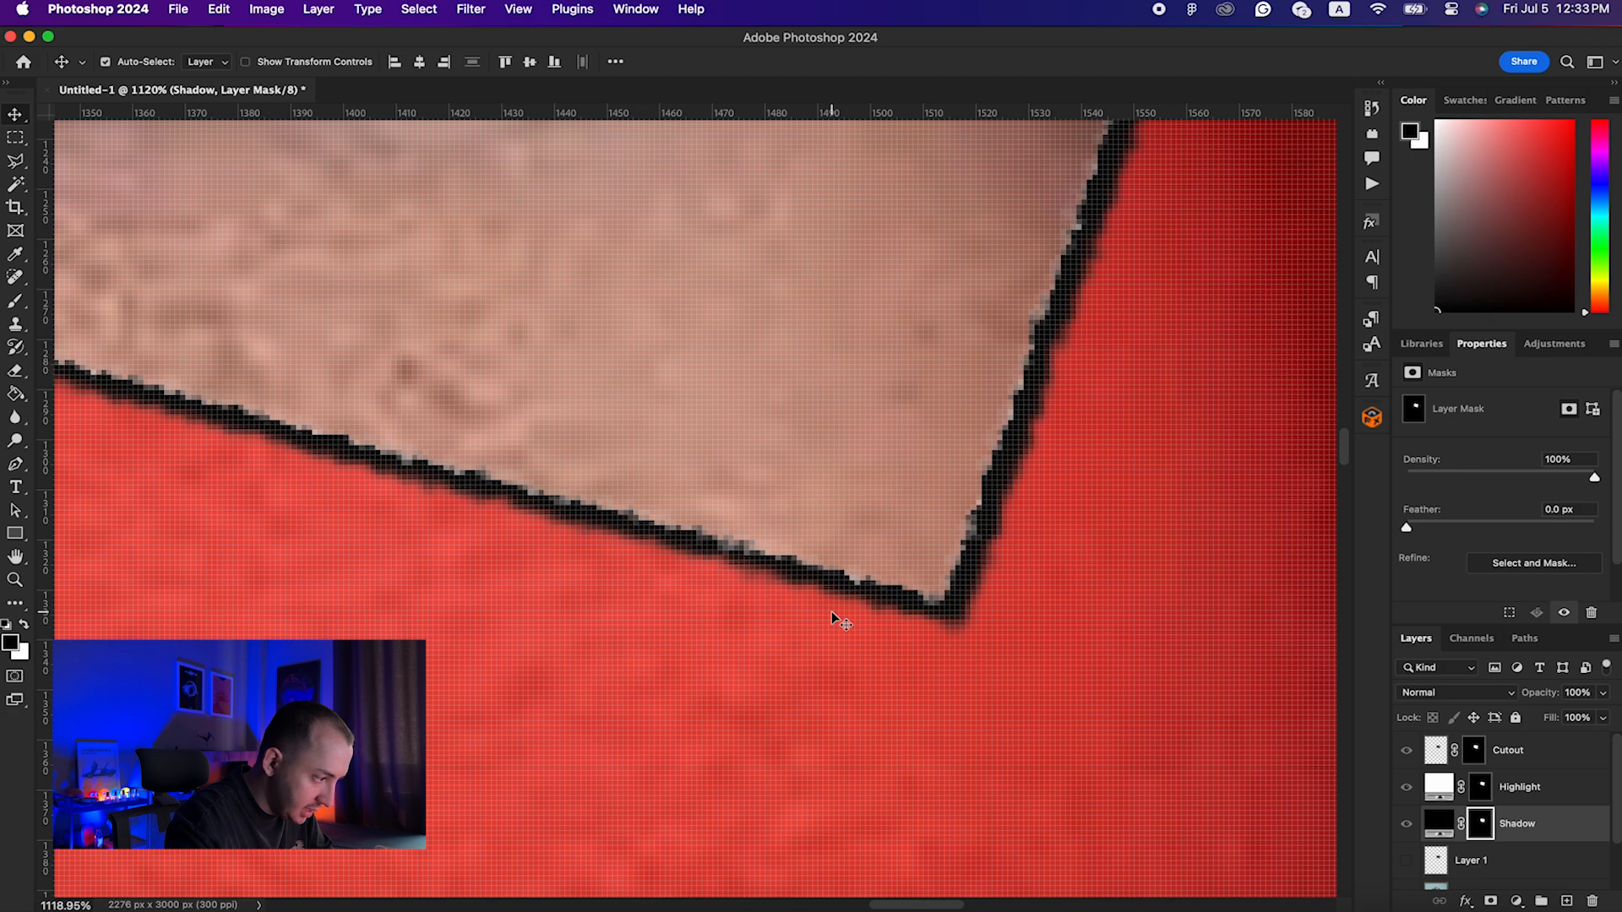
scroll(831, 615, down, 5)
scroll(831, 620, up, 3)
scroll(832, 620, left, 4)
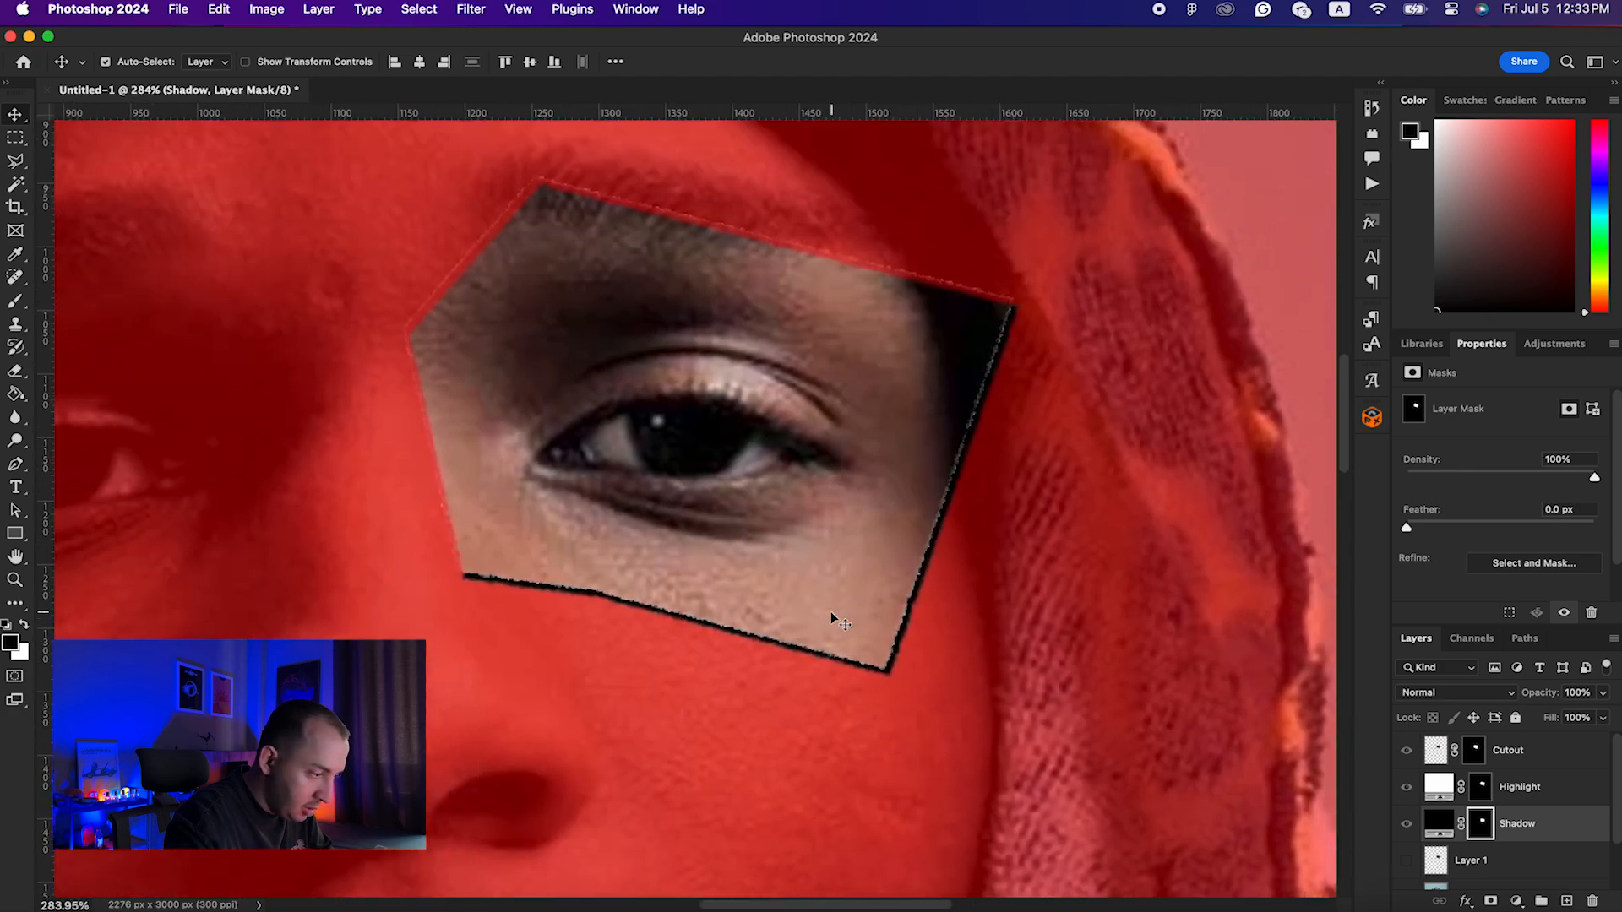
drag(1541, 694, 1519, 695)
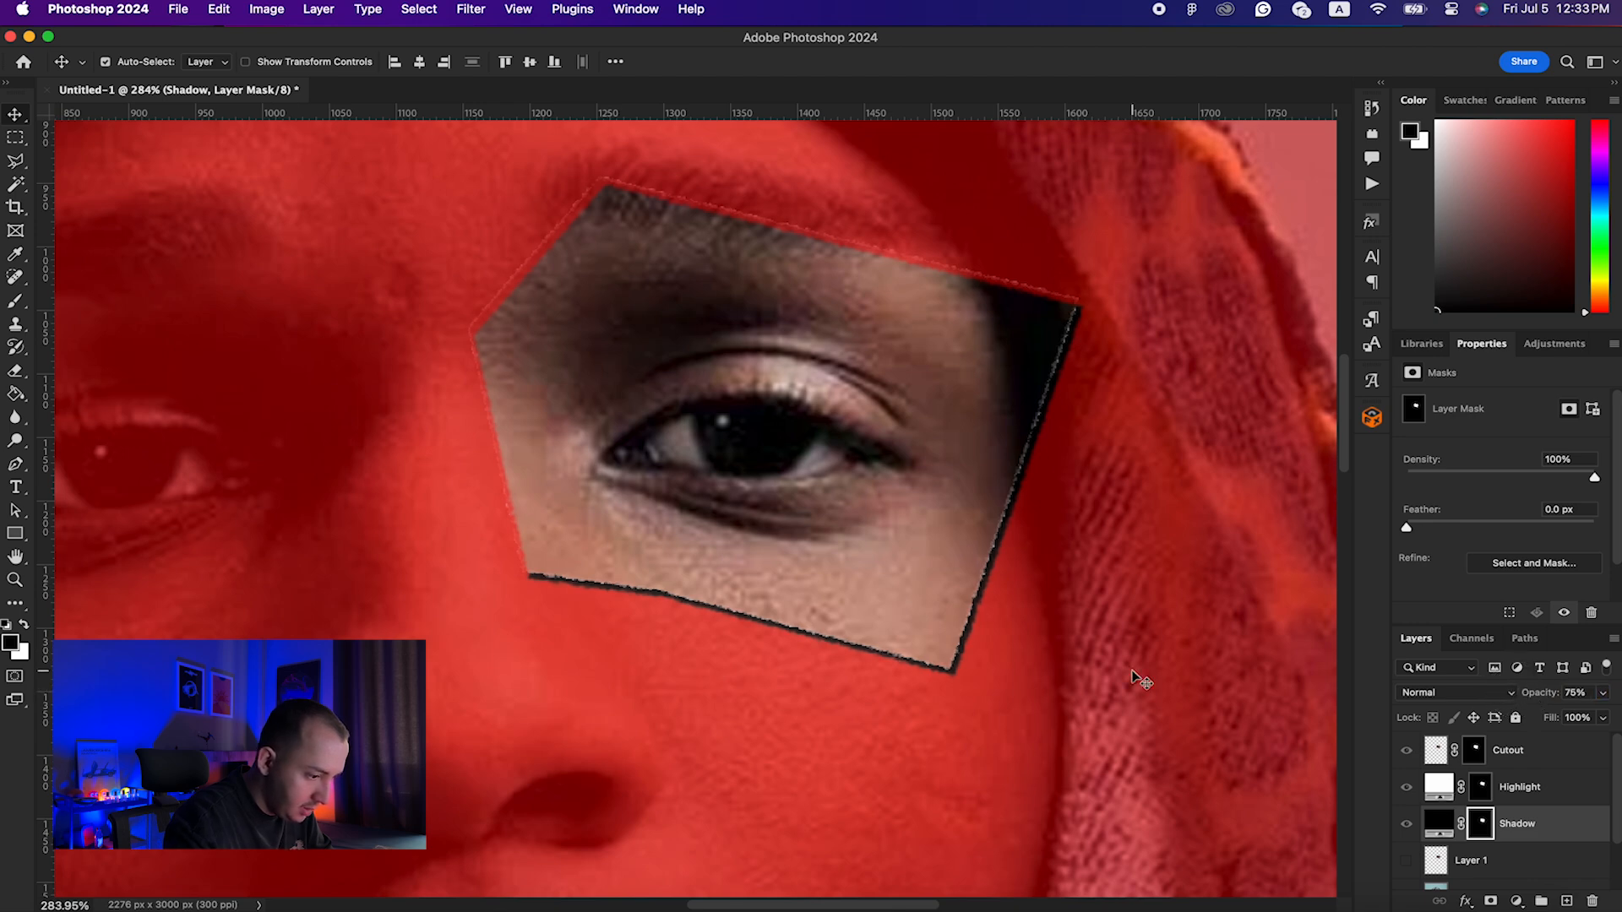
Step: Hide the Shadow Mask channel's red overlay and select the Shadow layer's fill instead of its mask
click(1472, 640)
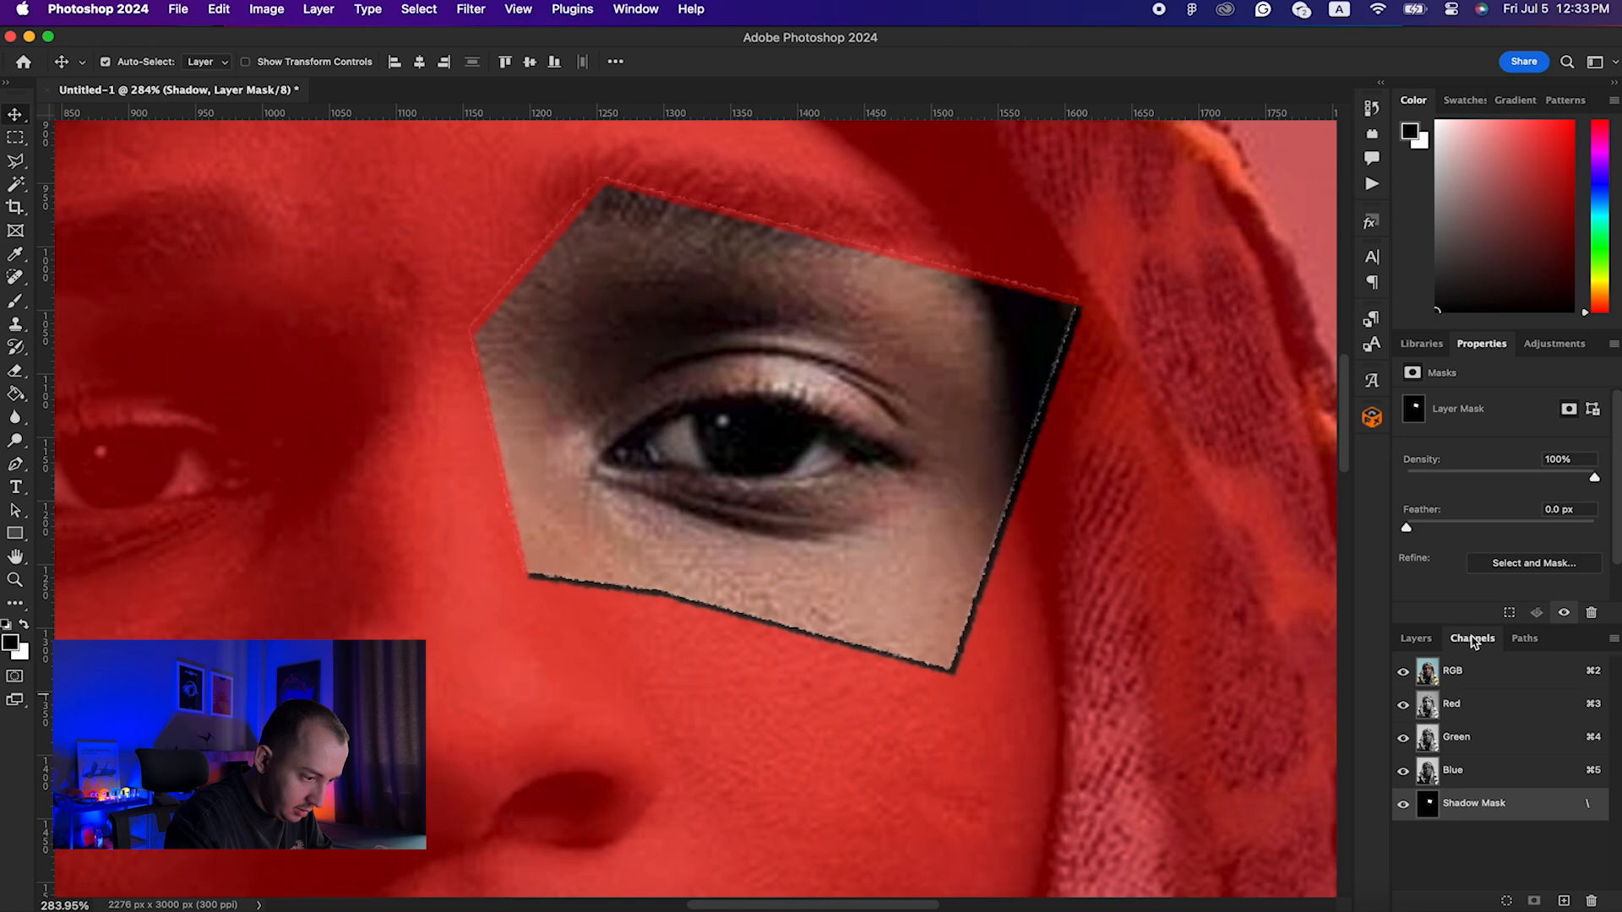
click(1403, 805)
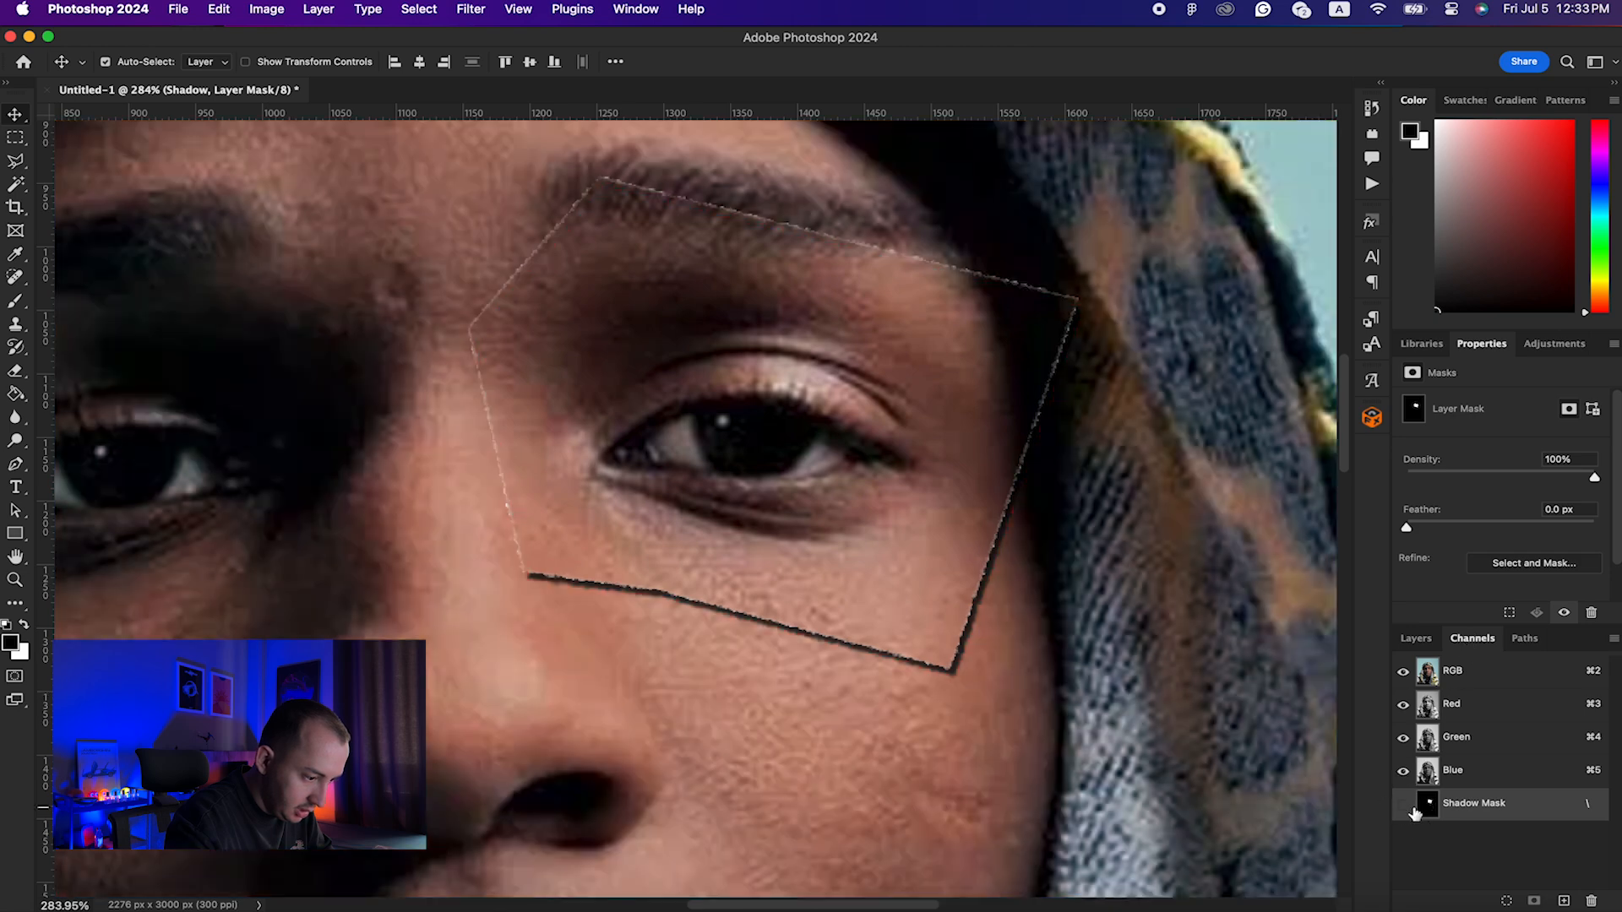
click(1416, 639)
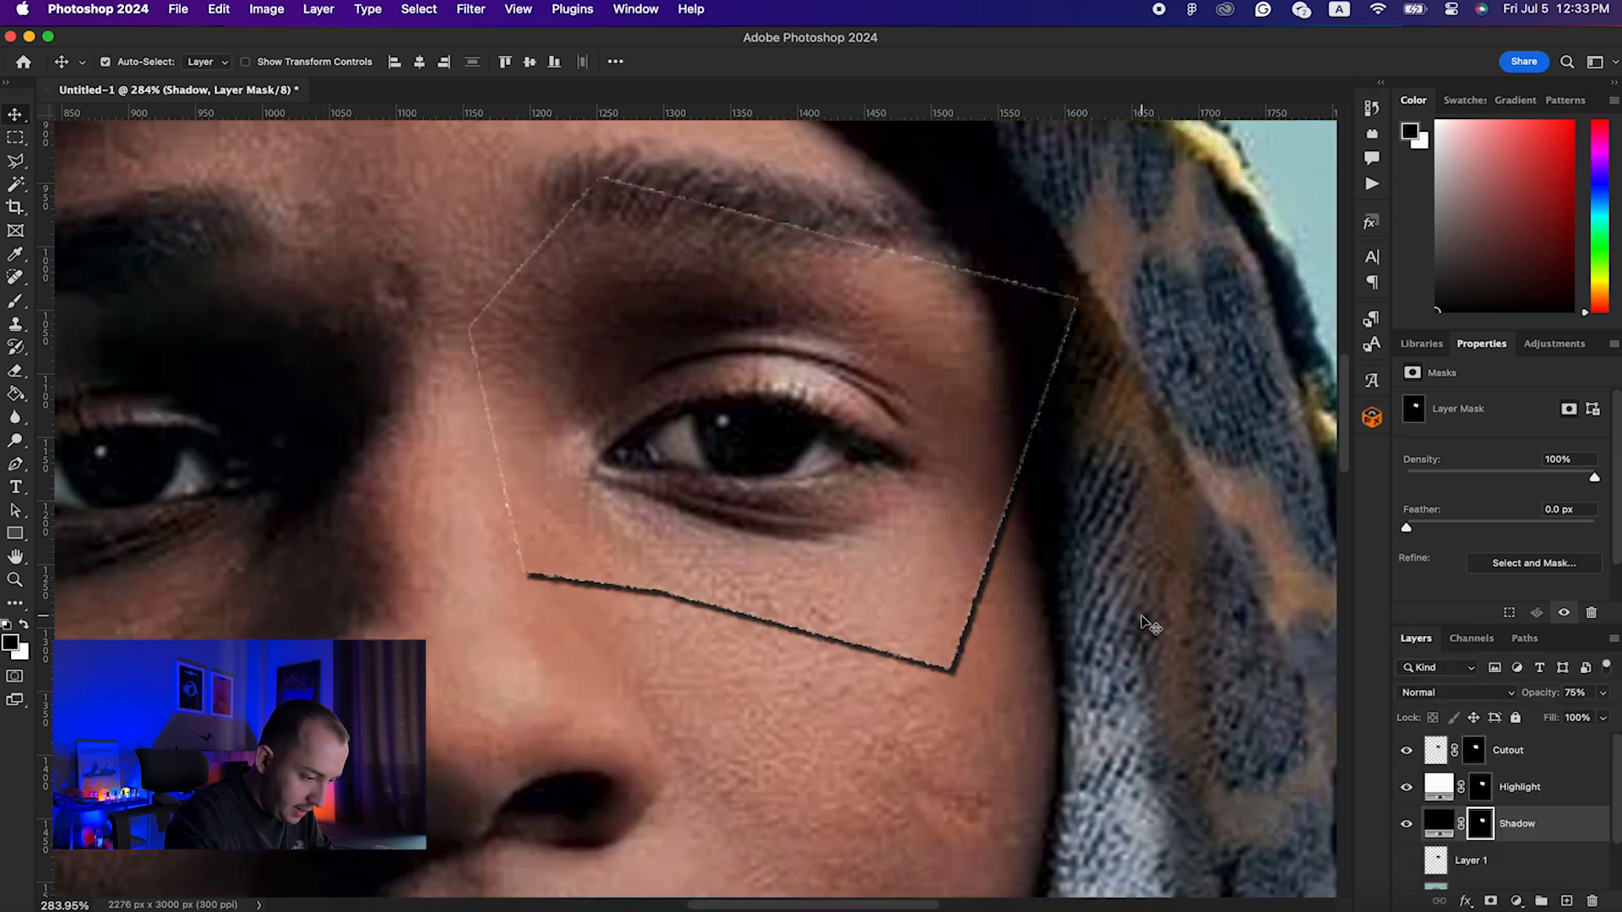
click(1525, 830)
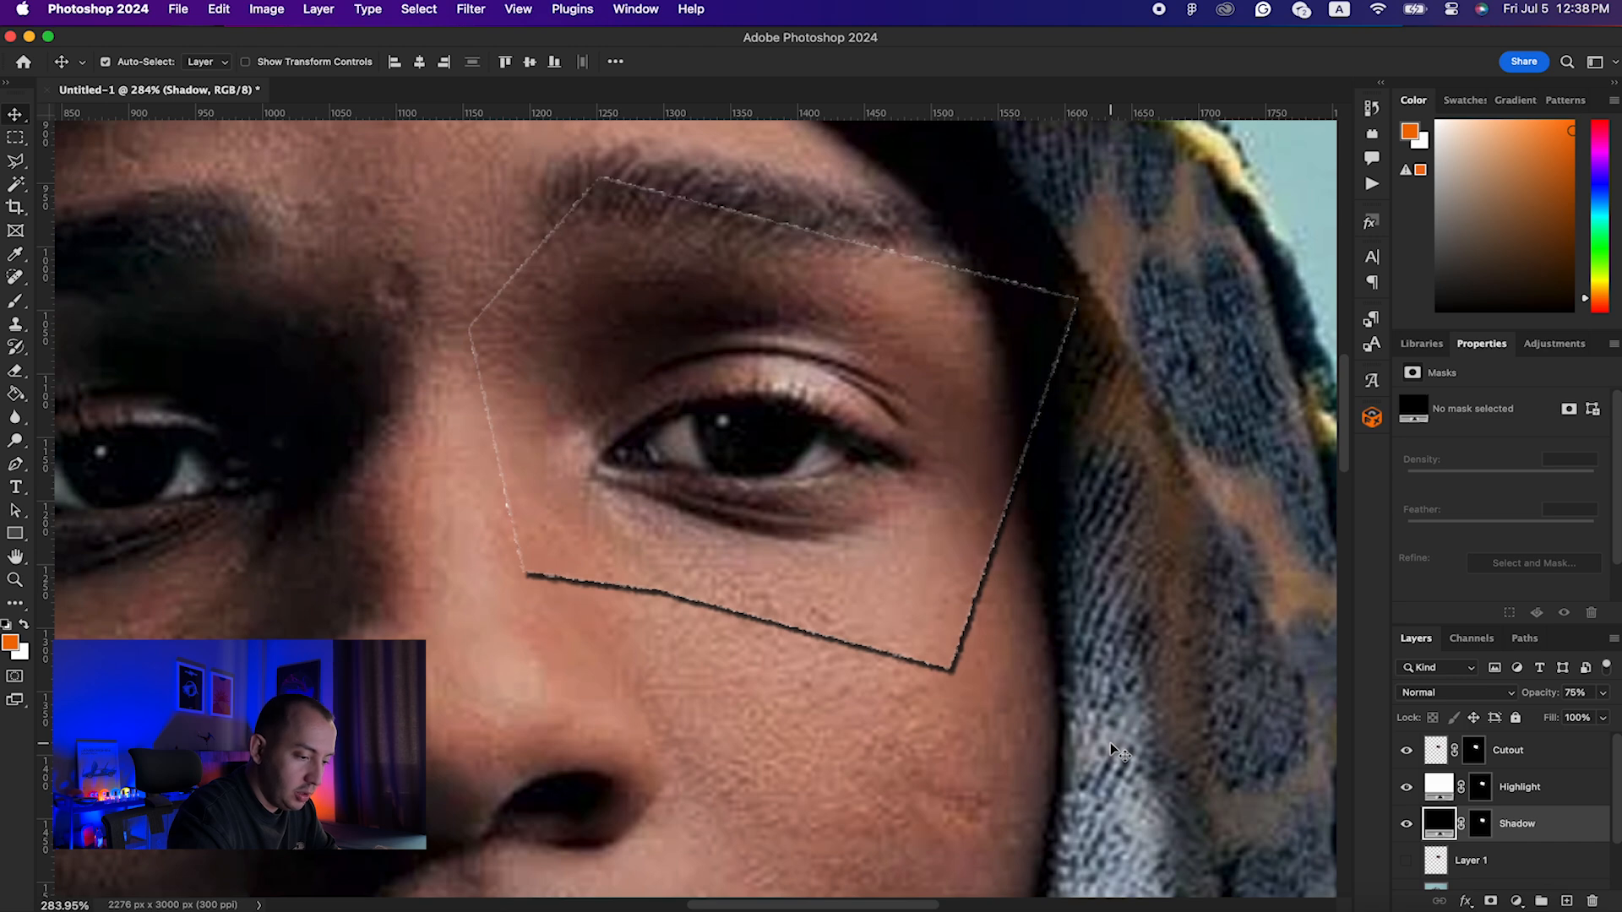
Step: Select the Highlight layer and display only its Highlight Mask channel
click(1570, 791)
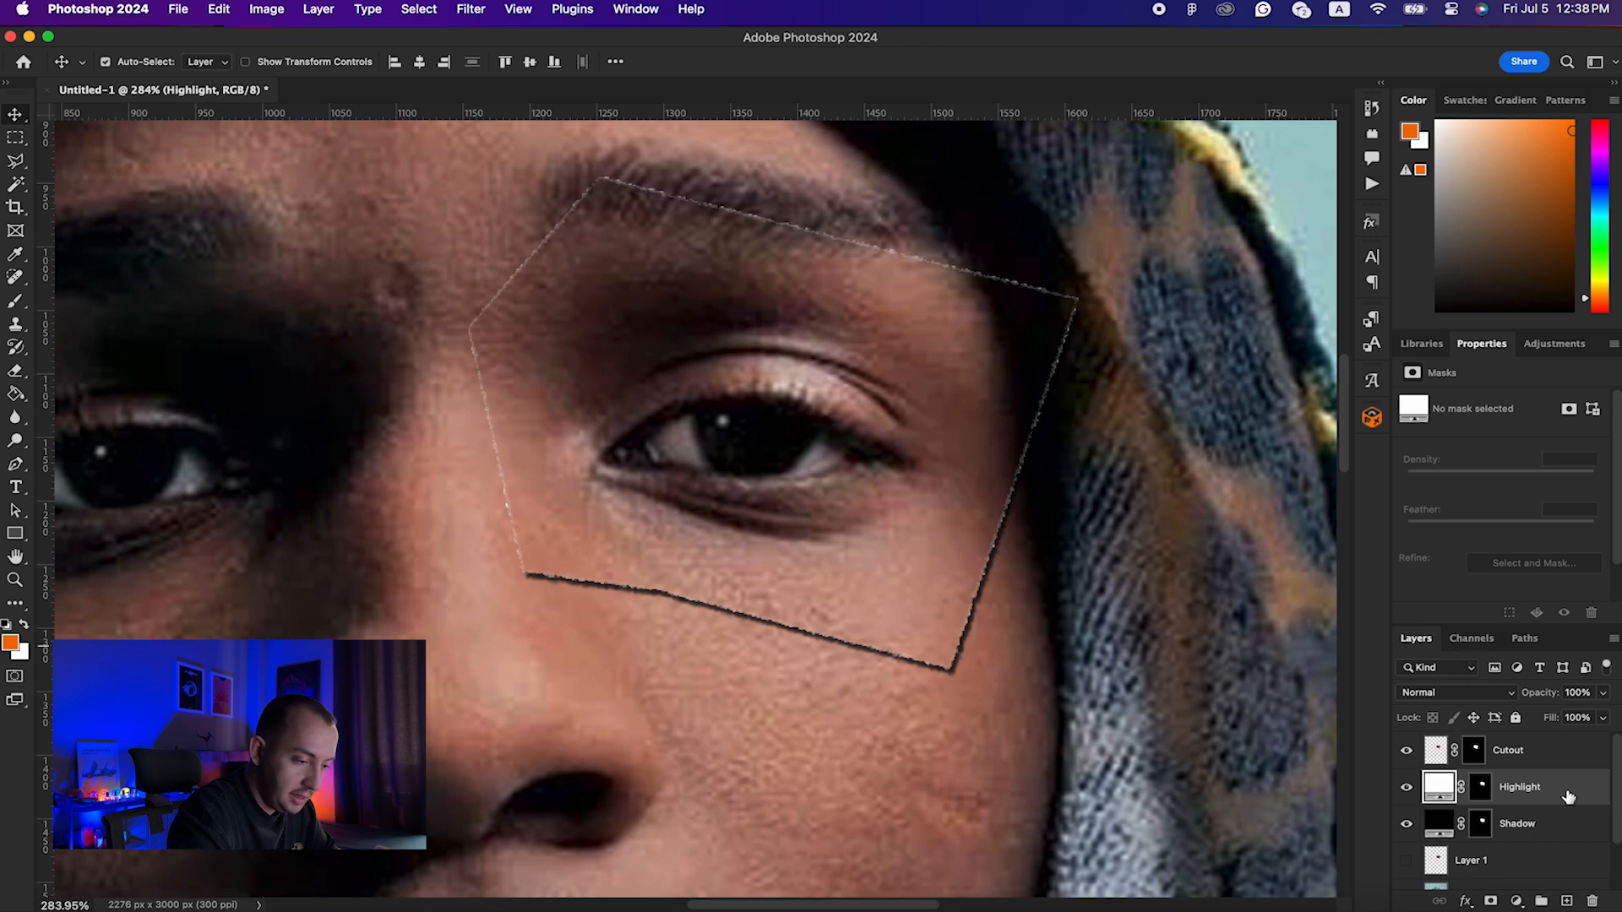
click(1474, 642)
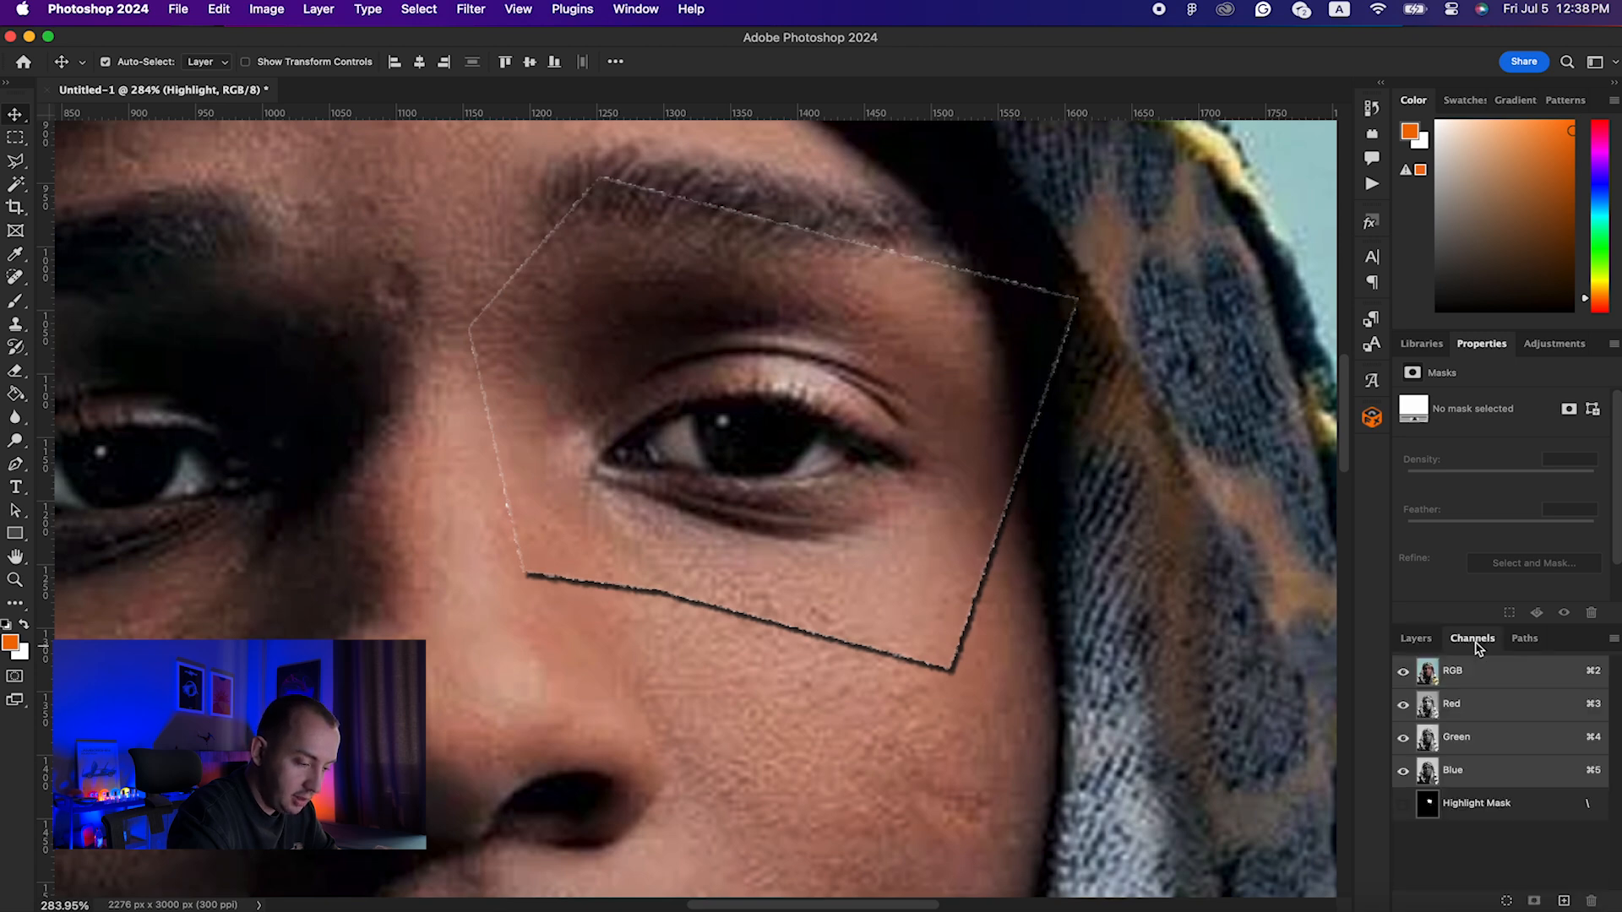
click(1519, 816)
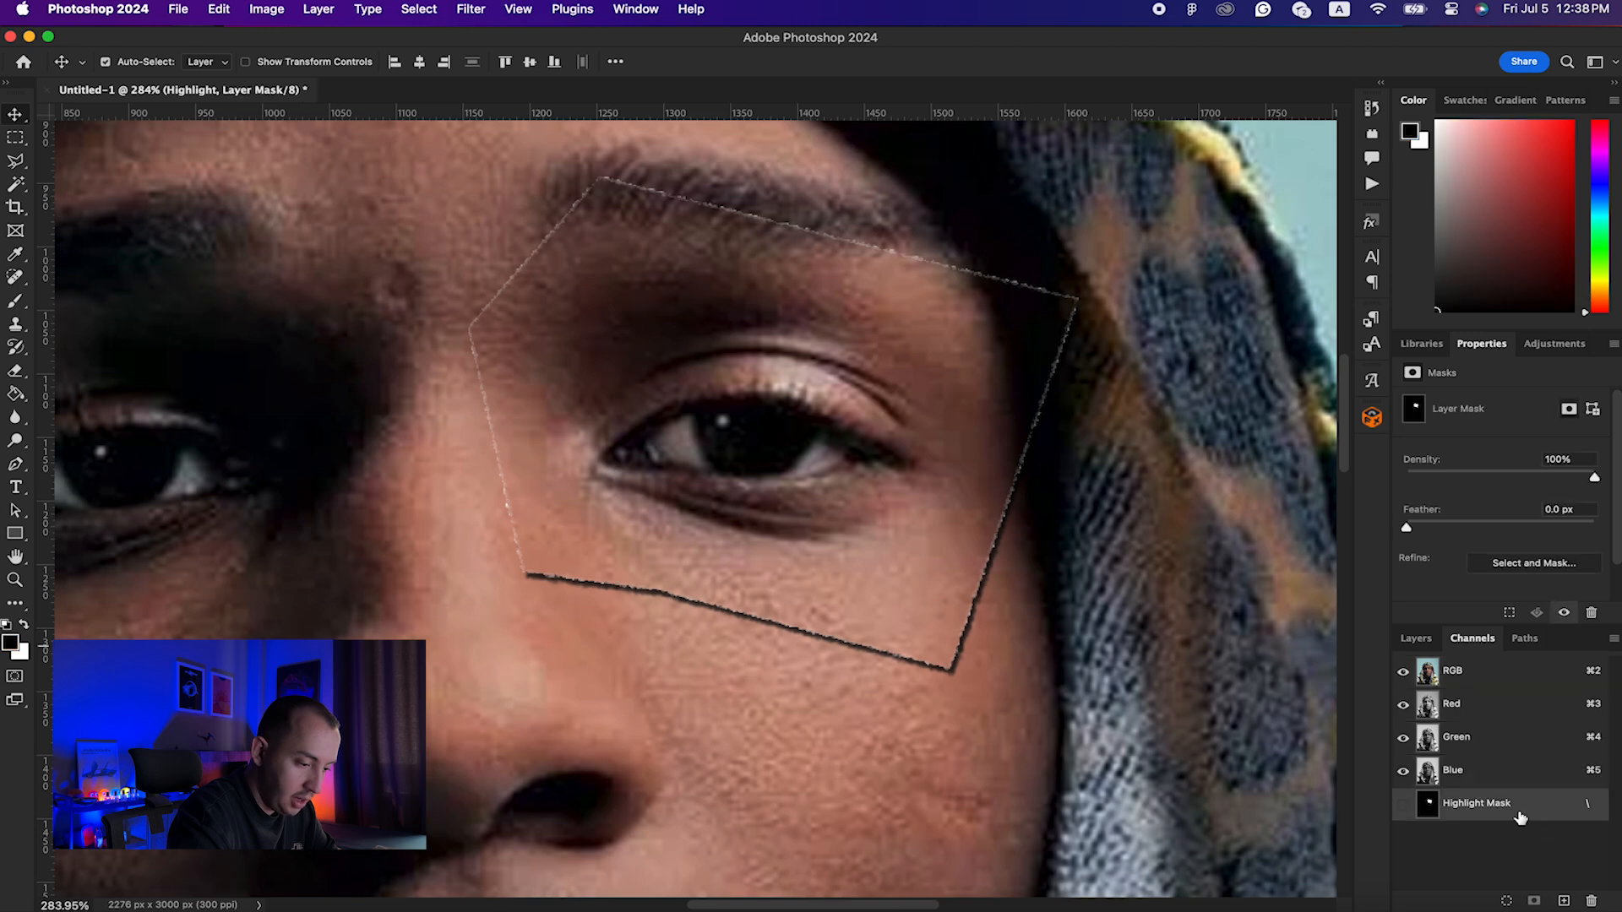
click(1402, 805)
click(1403, 672)
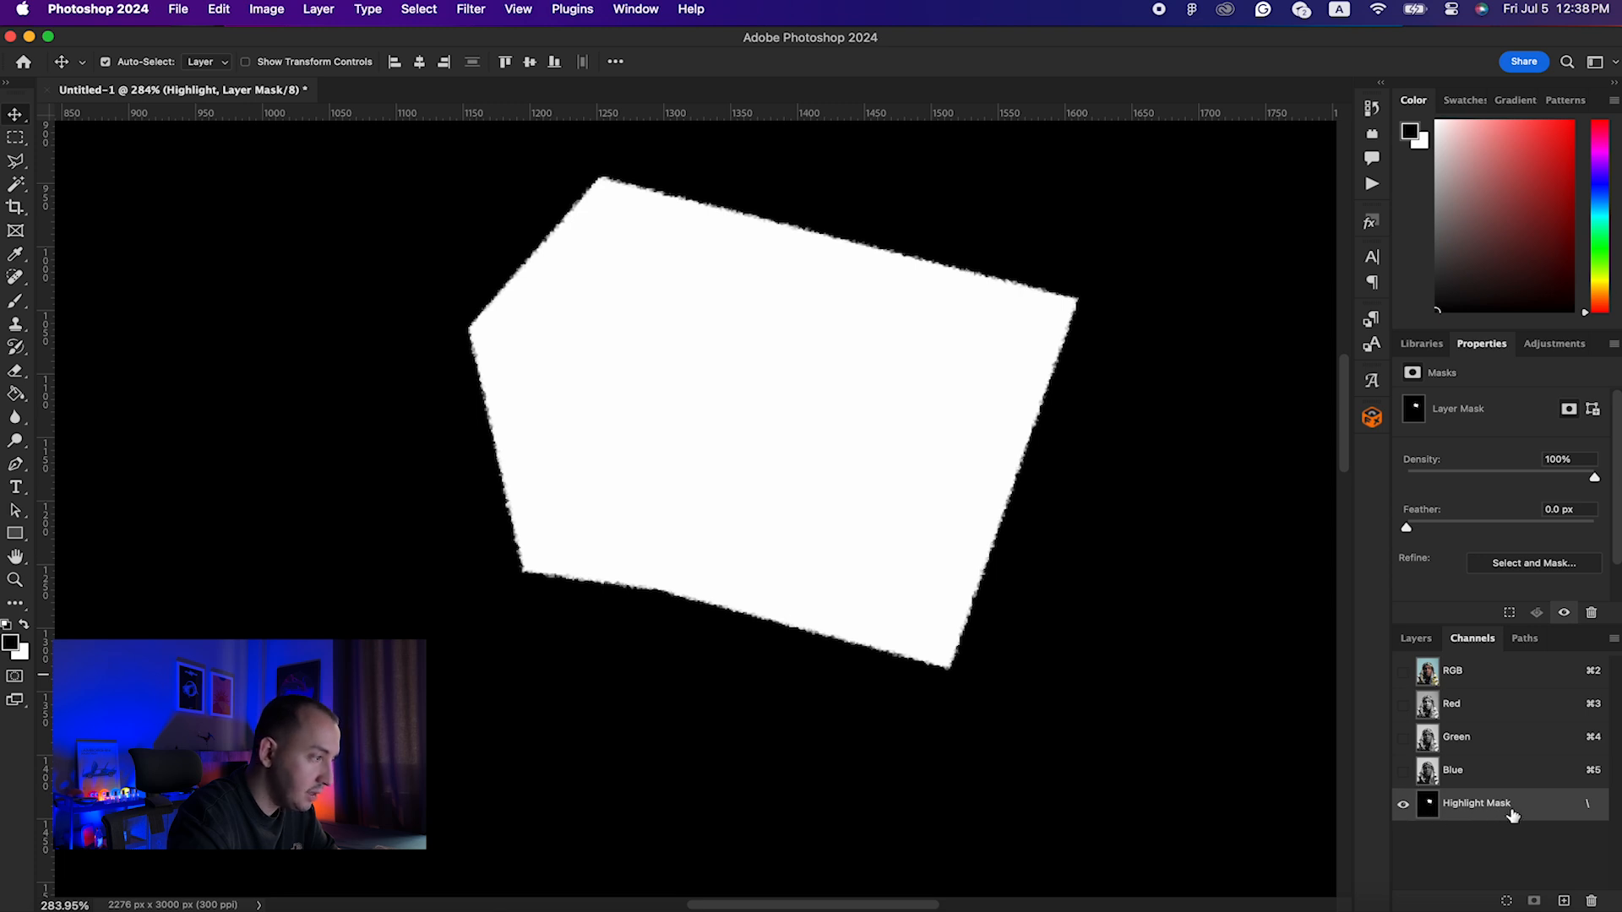
Step: Distort the Highlight Mask's edges with a Ripple filter of 94% amount and Medium size
click(480, 12)
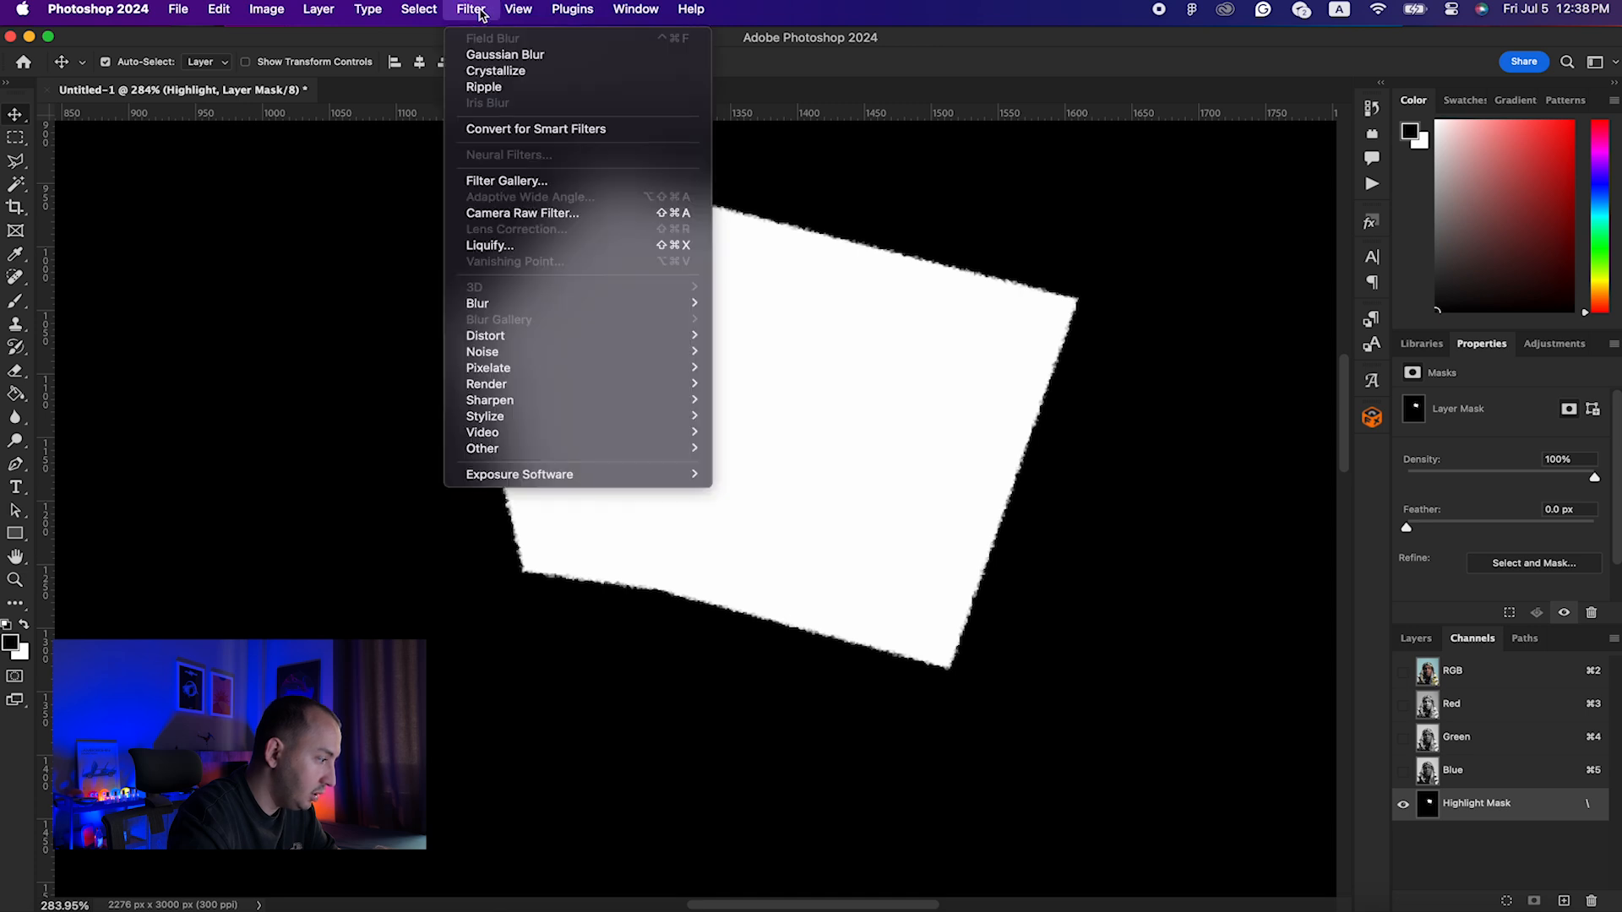
mouse_move(523, 337)
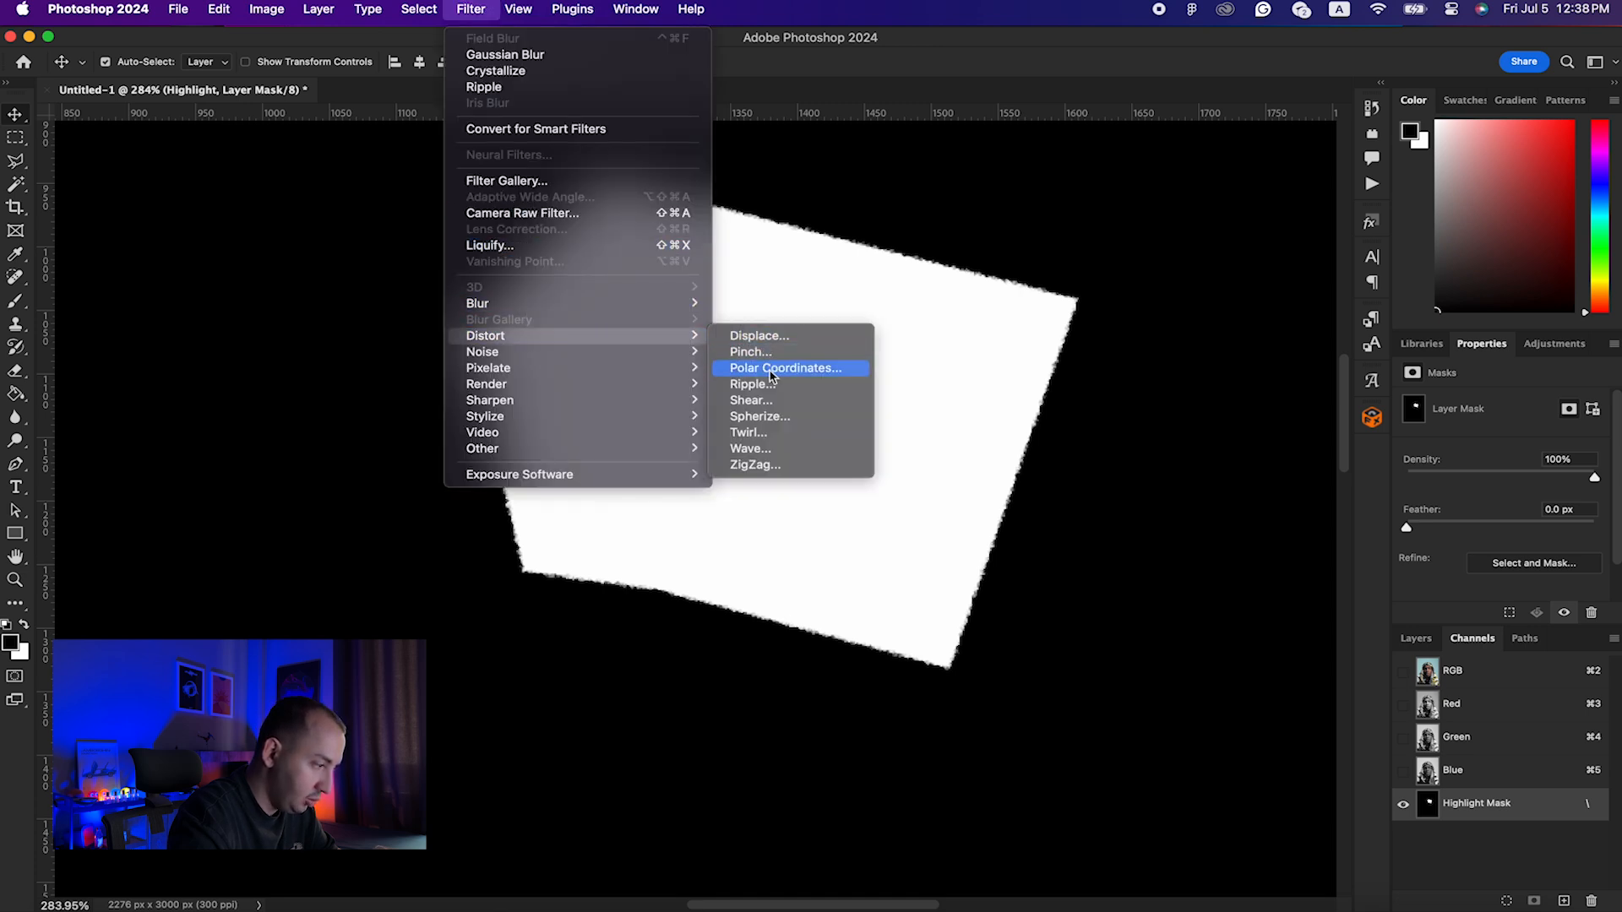
click(788, 393)
drag(652, 423, 636, 491)
click(495, 586)
click(495, 586)
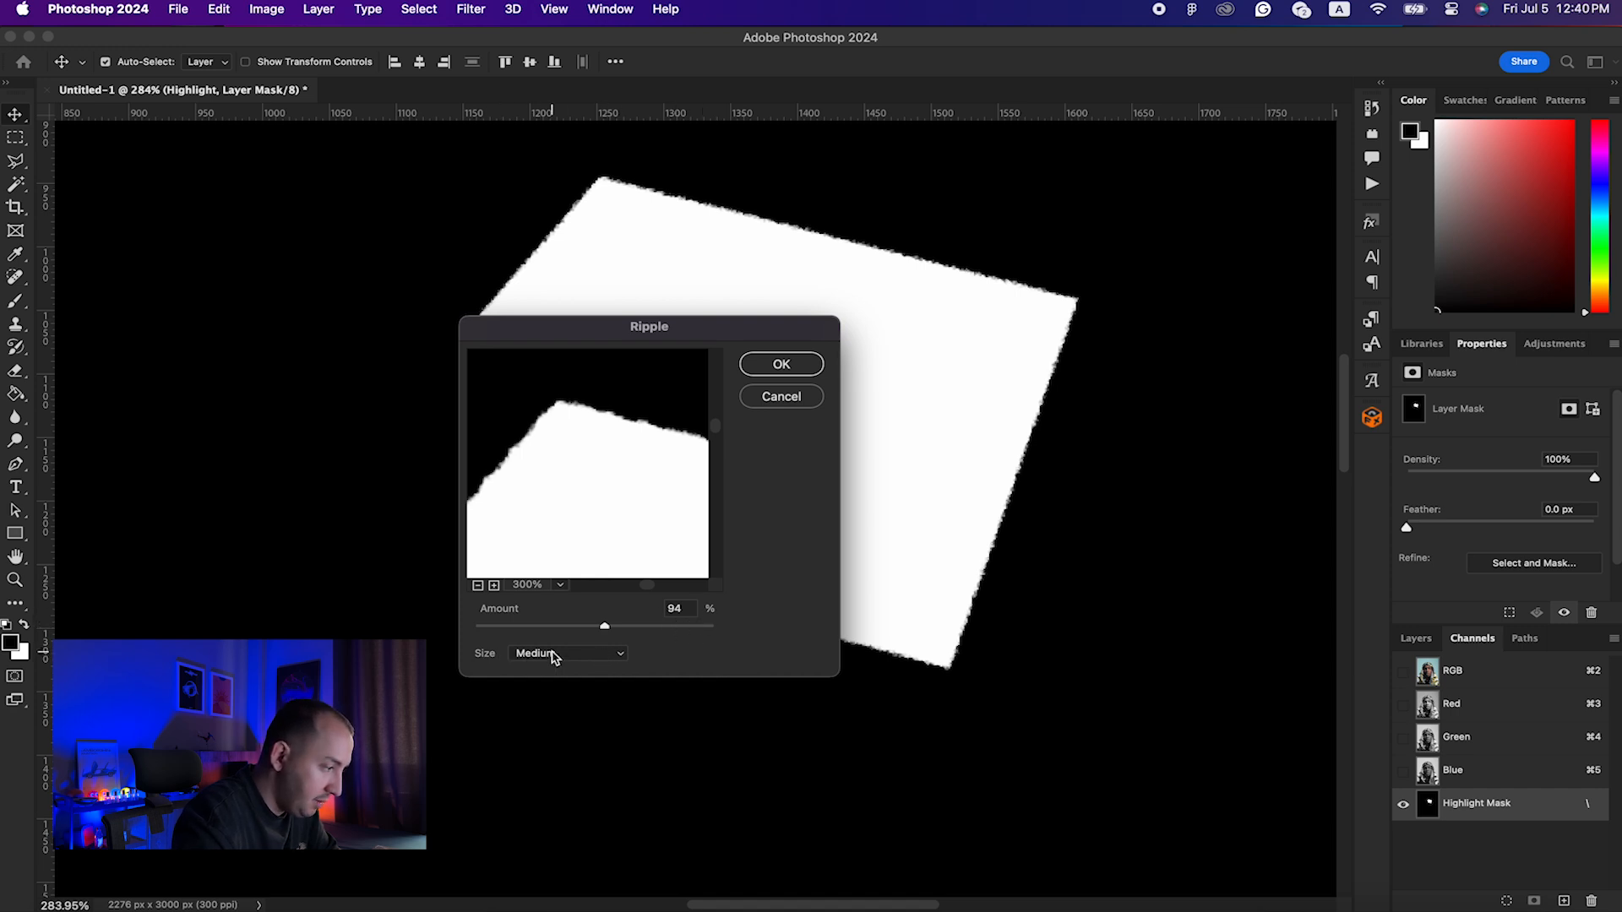
click(784, 365)
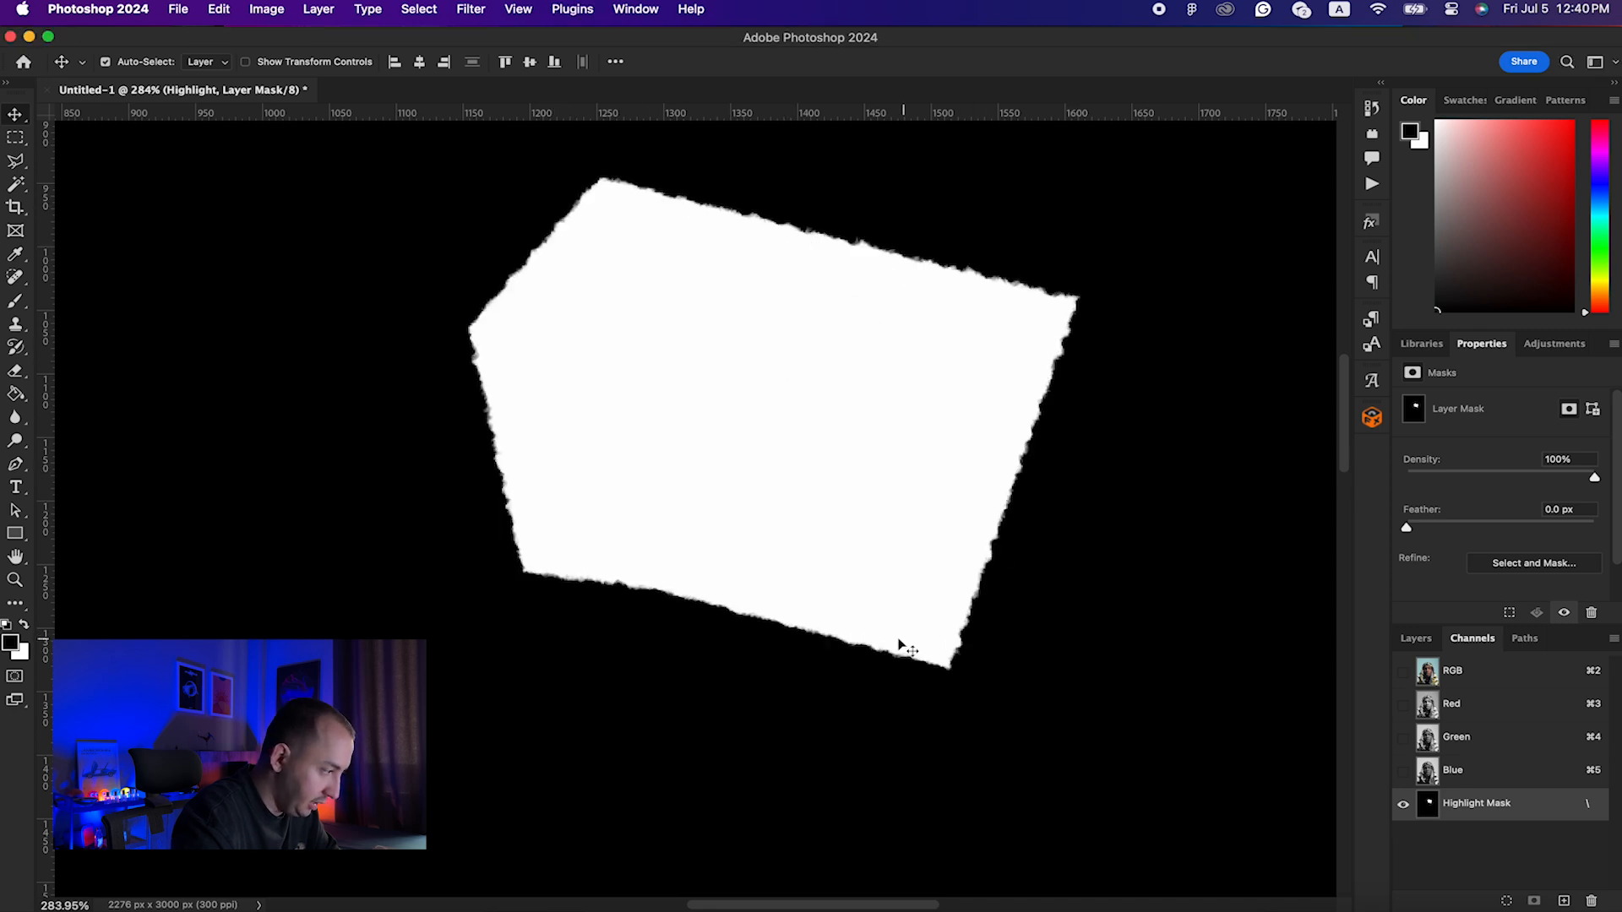
Step: Show the RGB channels again and hide the Highlight Mask channel
scroll(594, 540, right, 1)
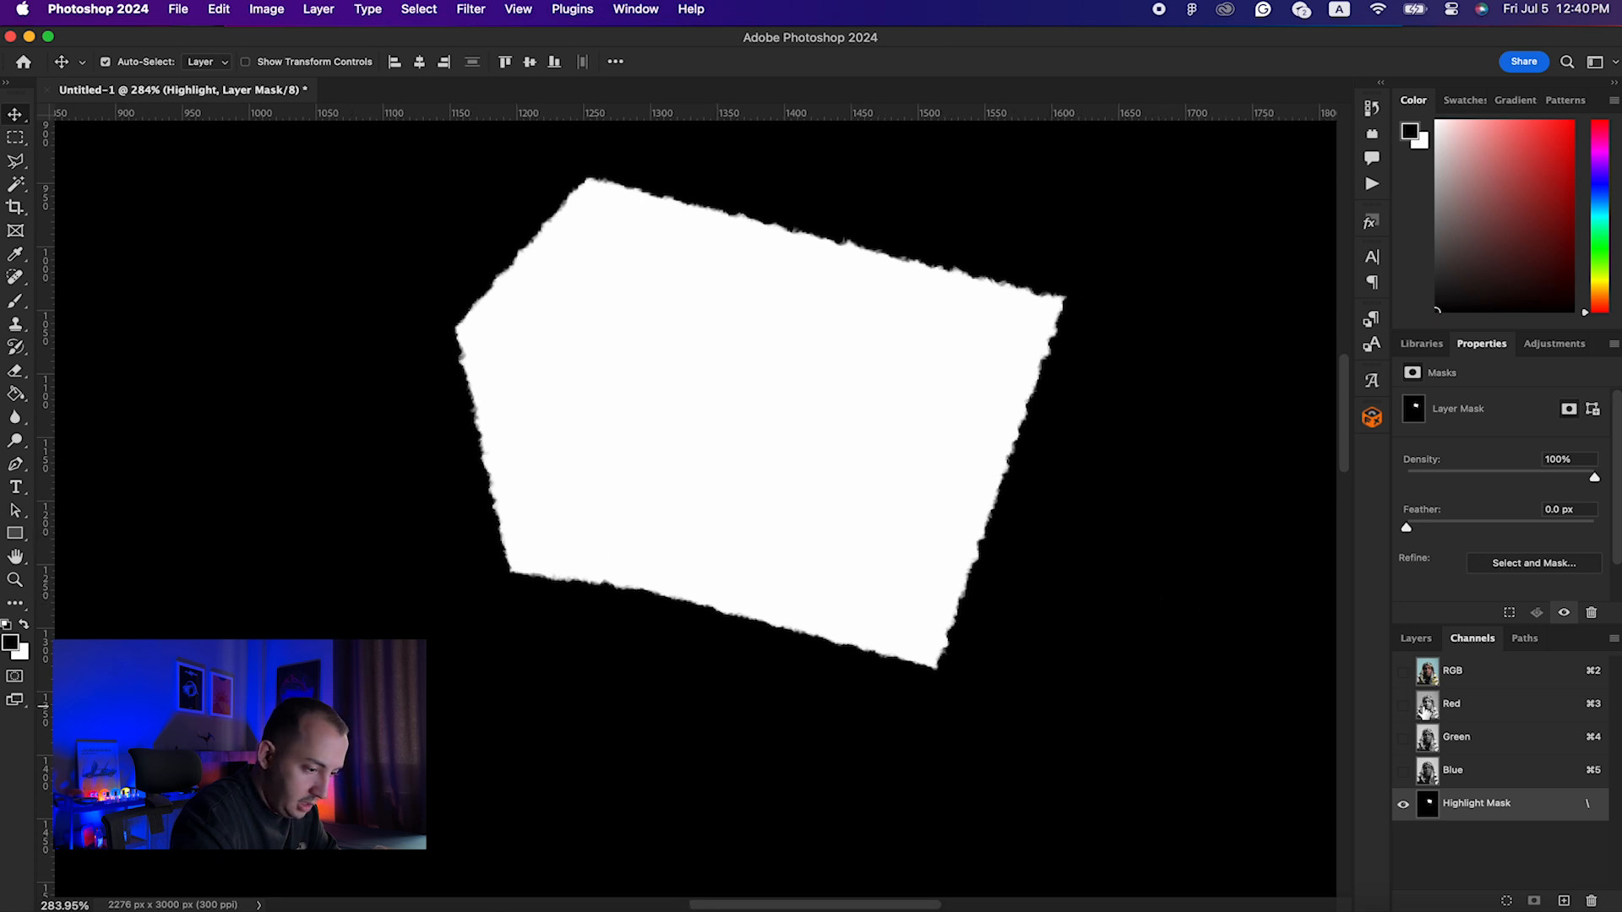
click(1405, 671)
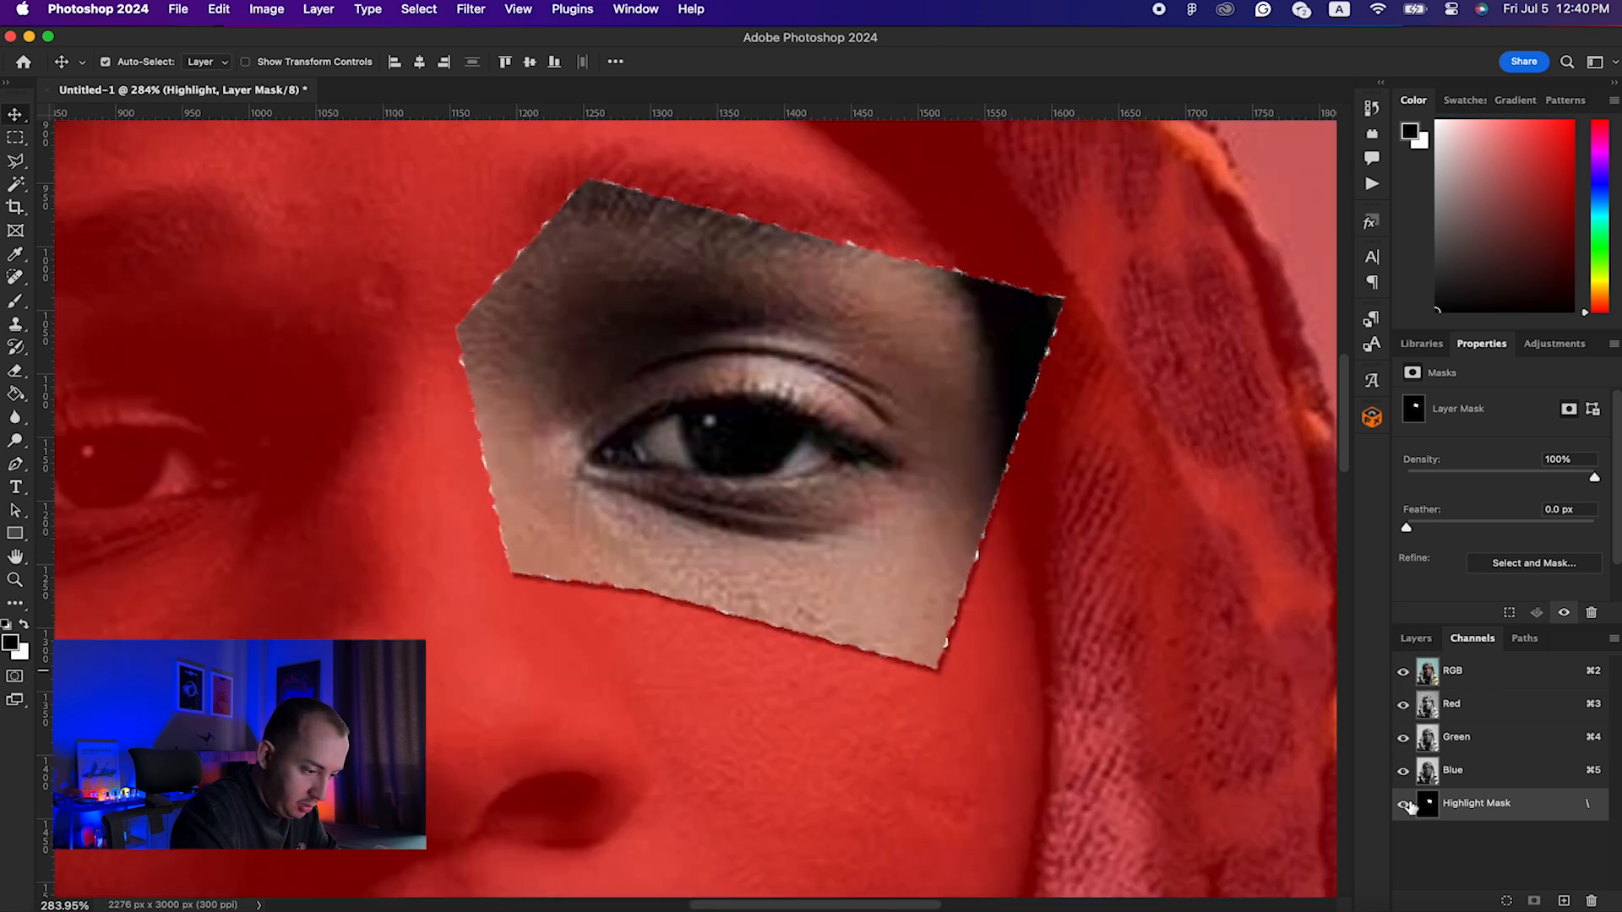
click(1406, 806)
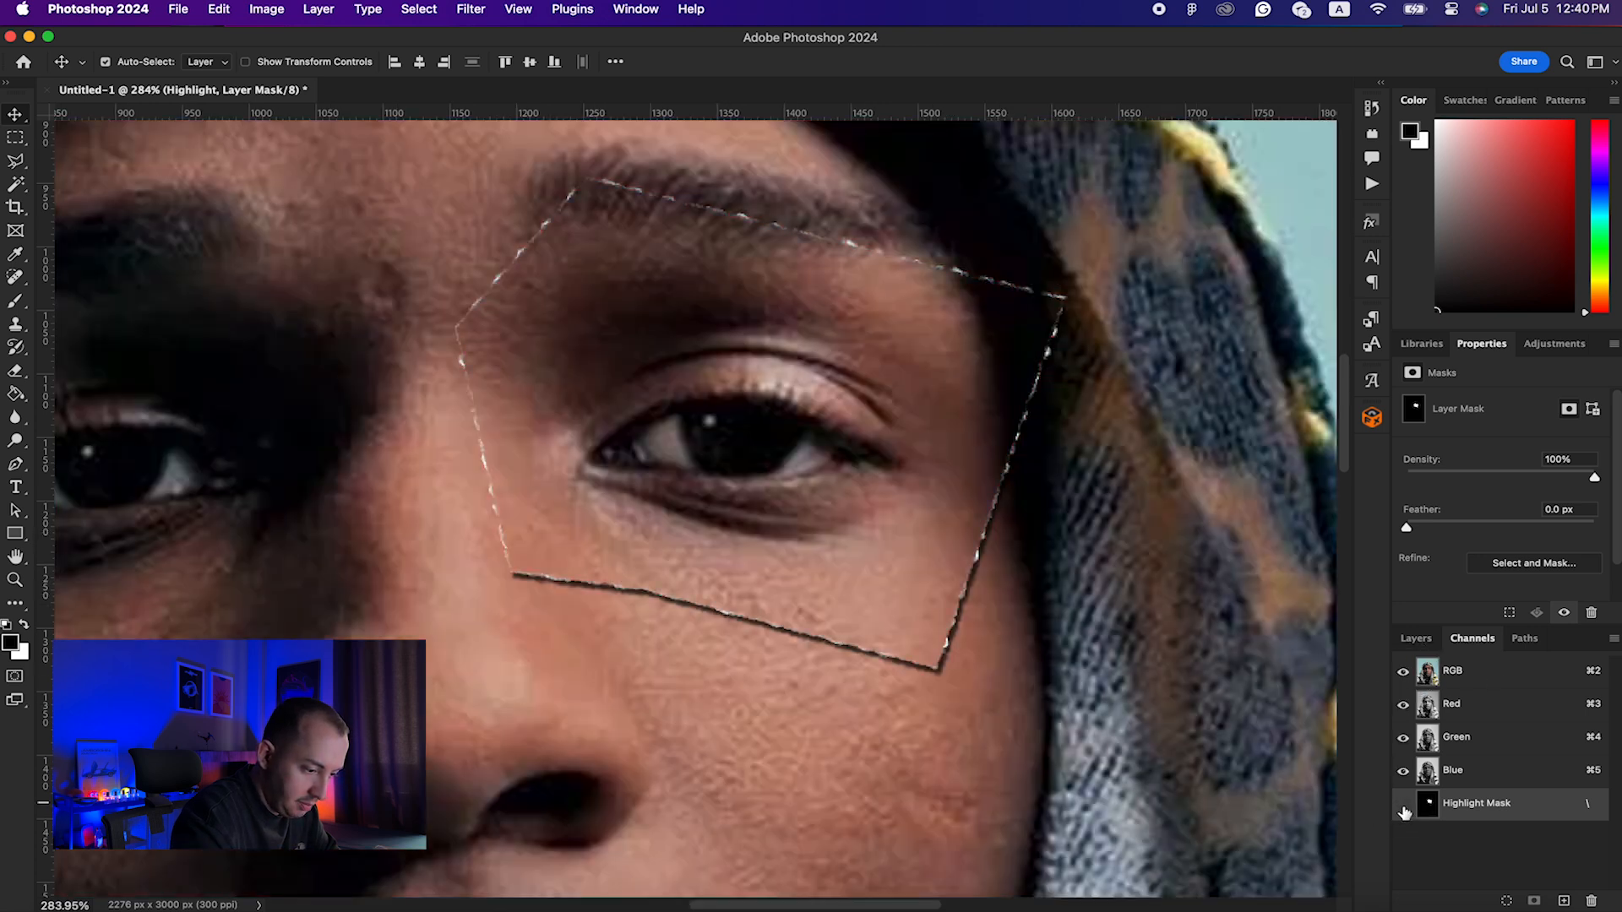
Step: Add a new layer above the Cutout layer and clip it to the Cutout
click(1419, 642)
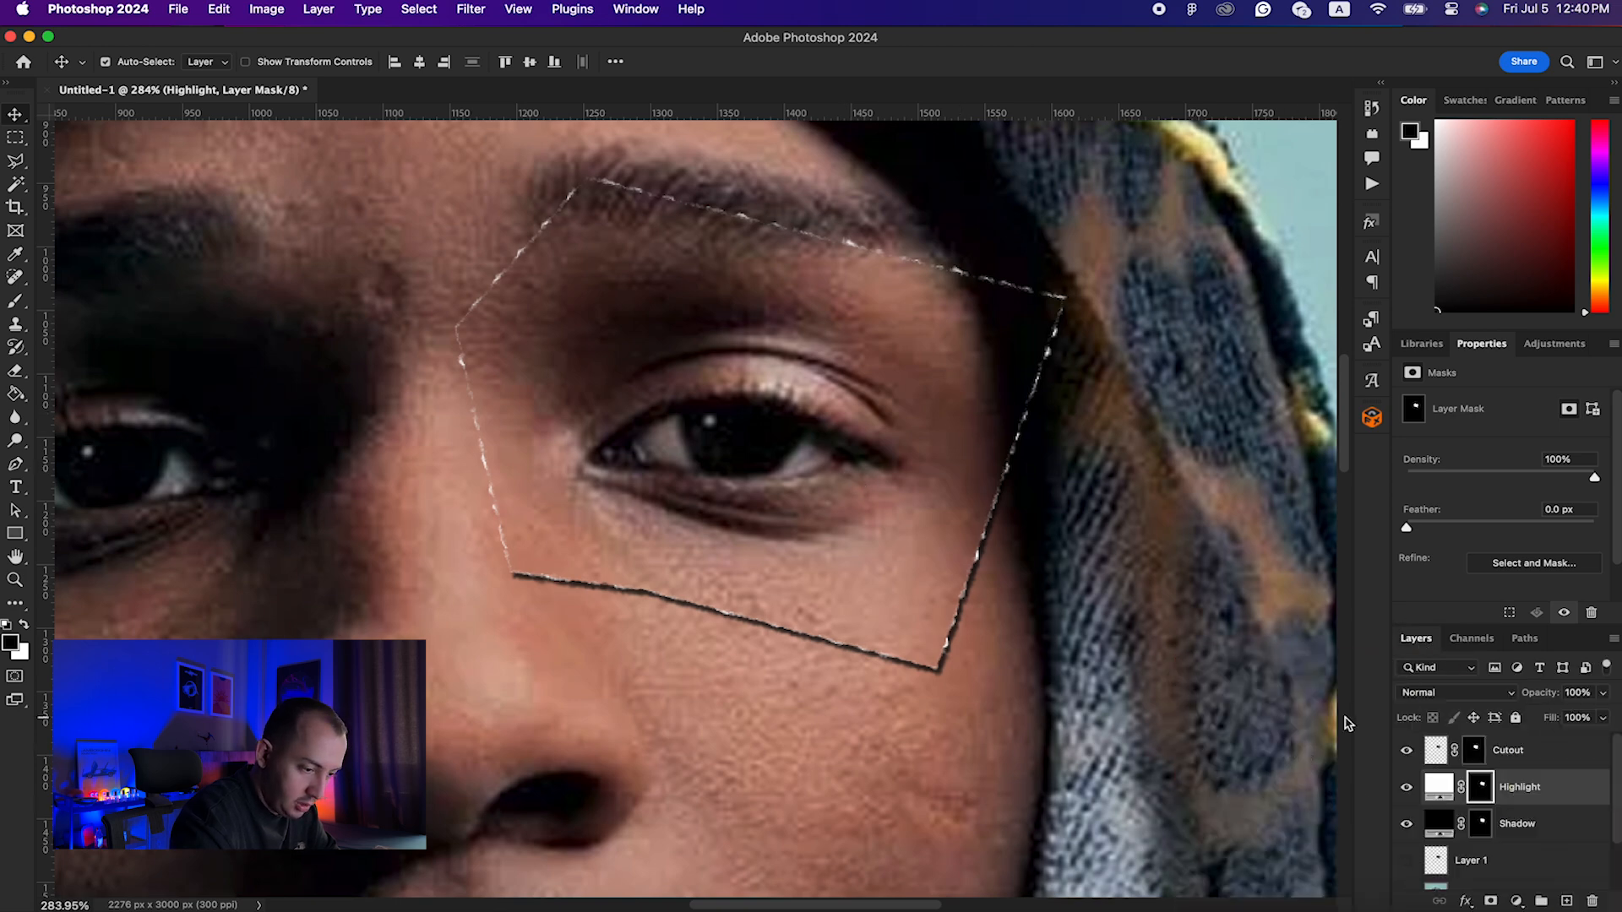
click(1549, 760)
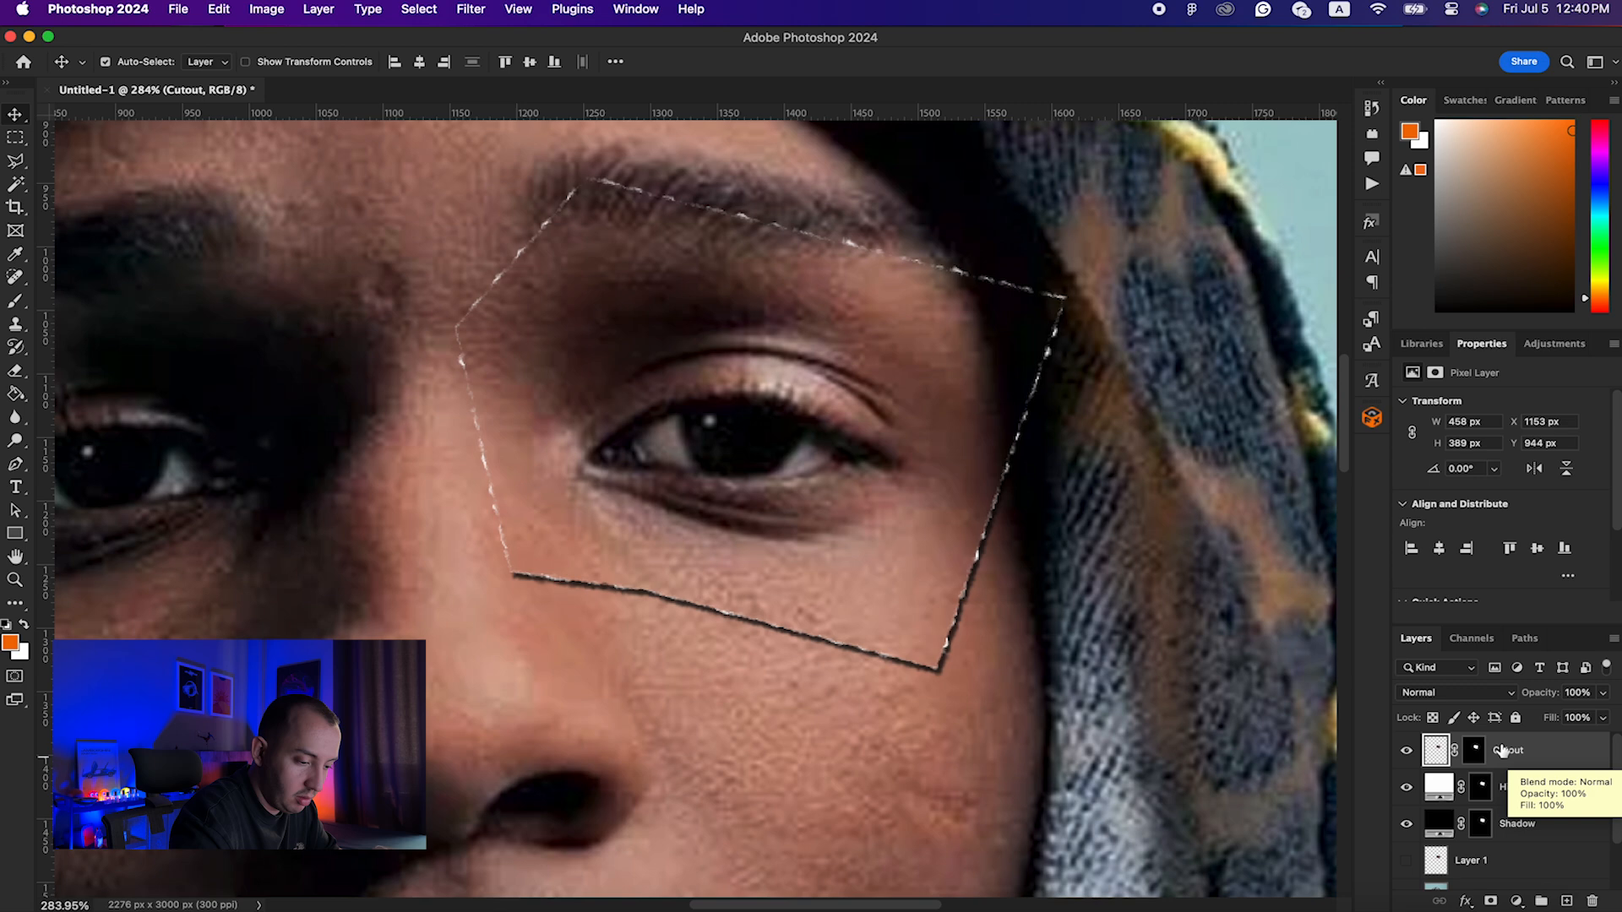
click(1567, 901)
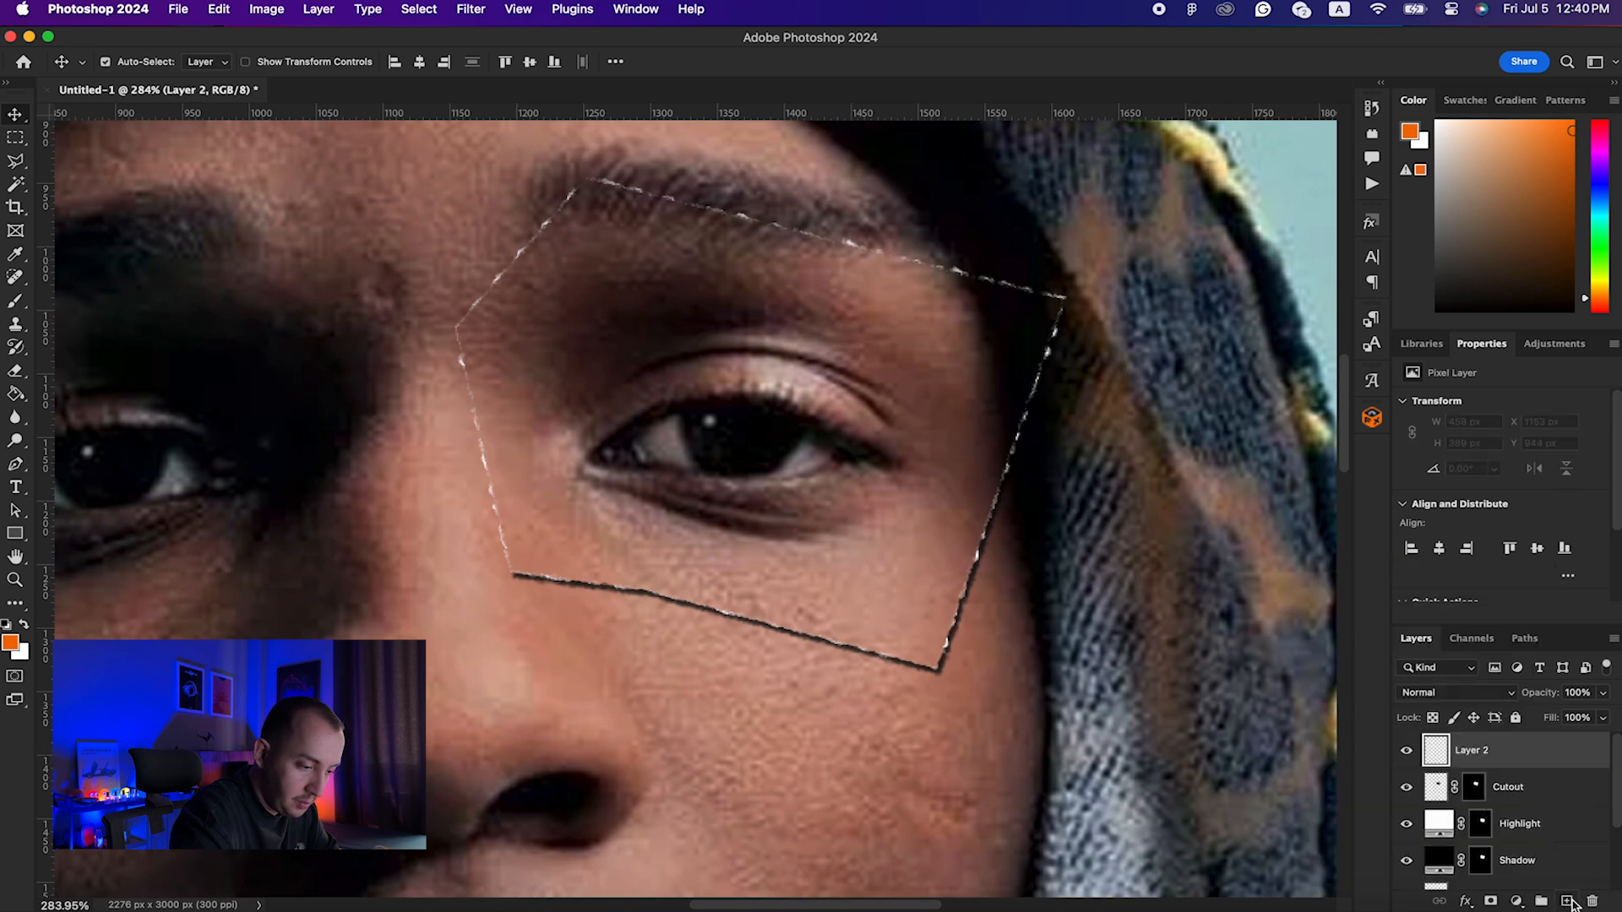
right_click(1517, 757)
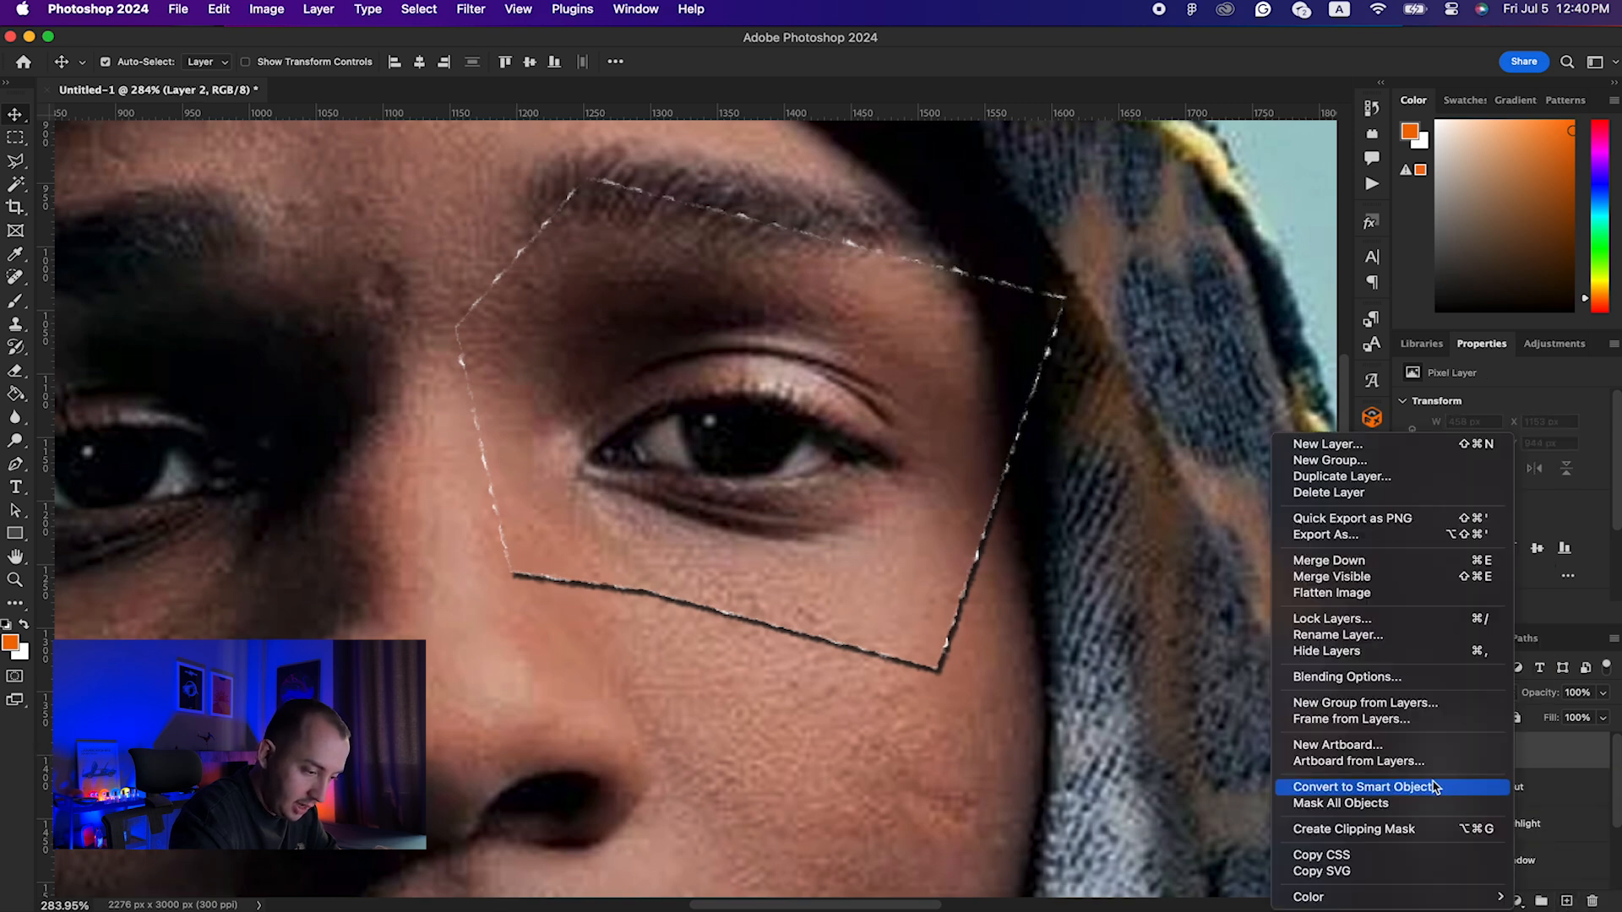
click(1388, 830)
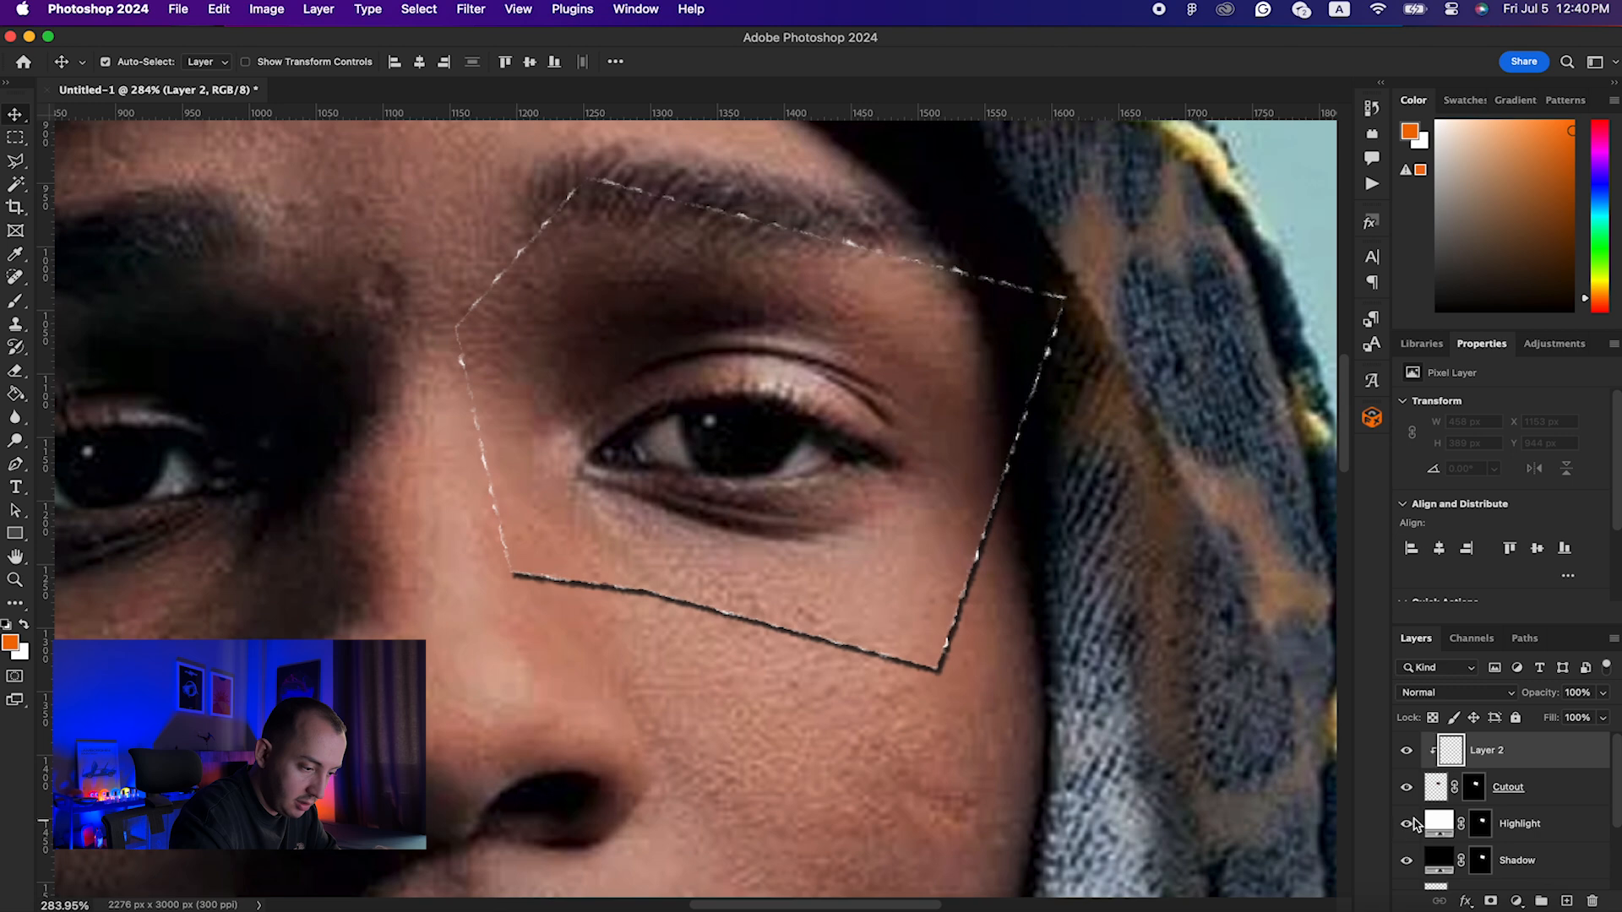
click(1407, 788)
click(1406, 788)
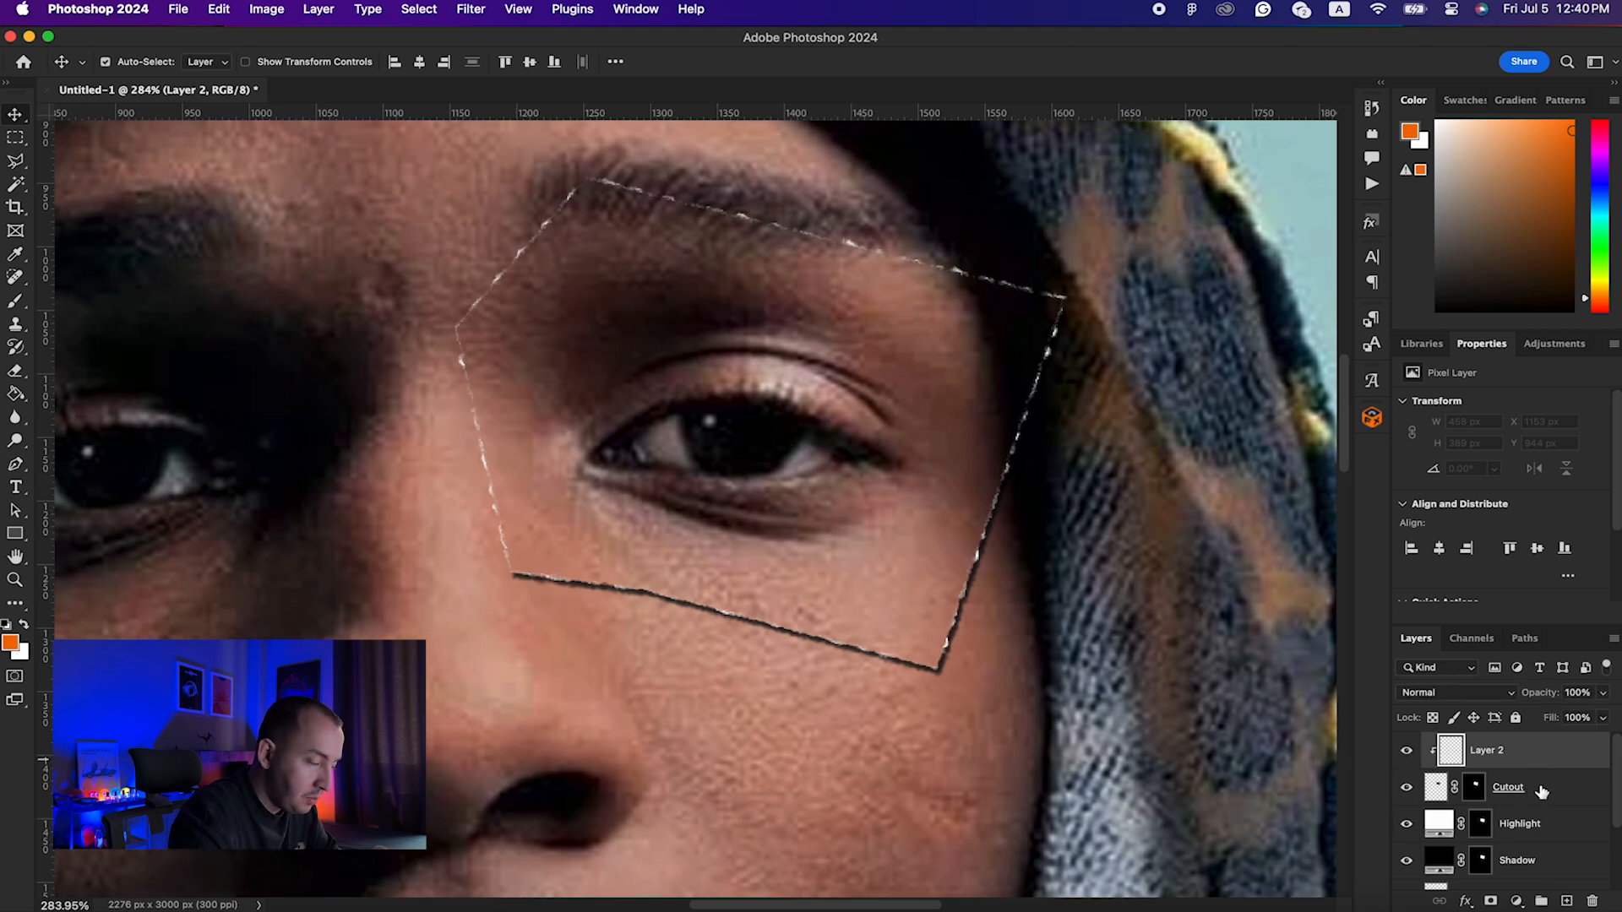
Step: Fill the clipped layer with 50% Gray in Normal mode at 100% opacity
click(219, 9)
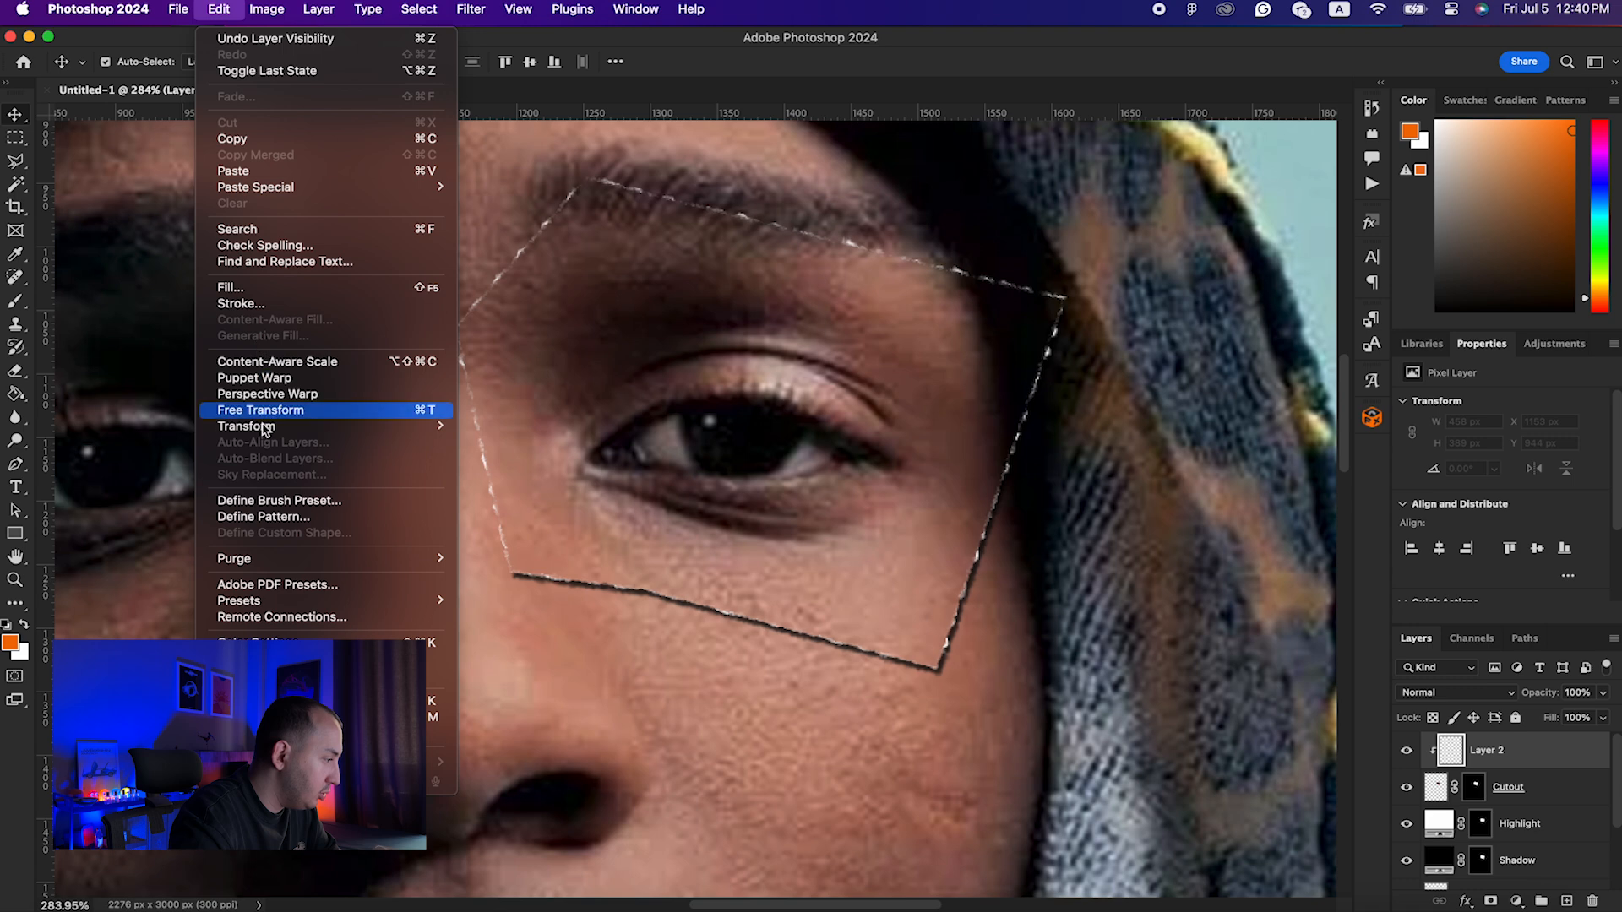
click(253, 288)
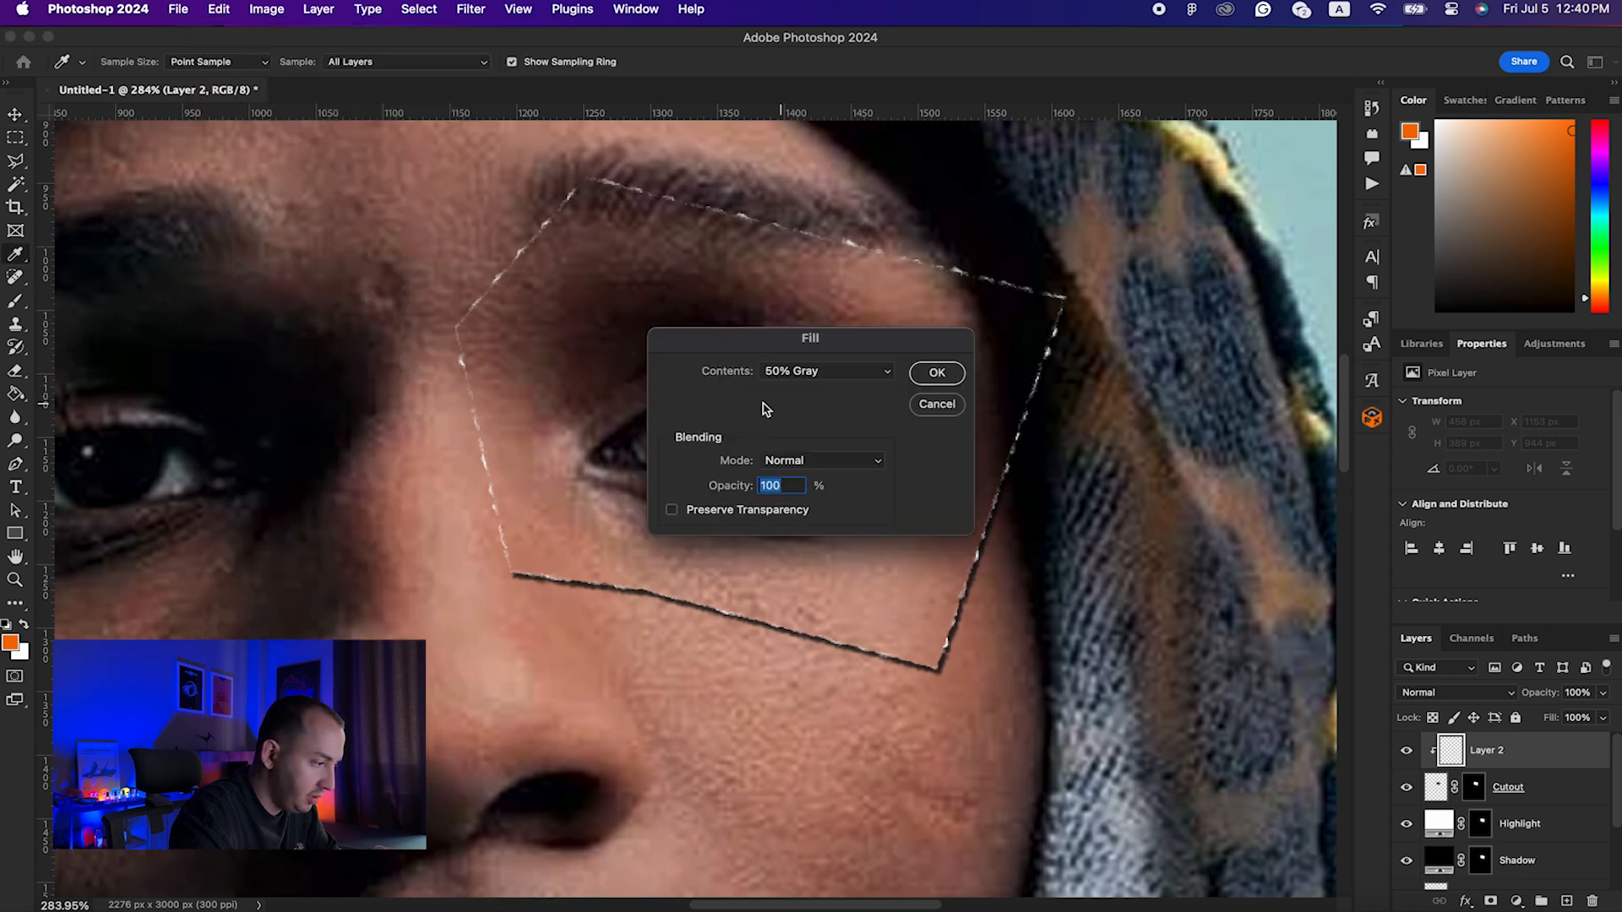
click(934, 374)
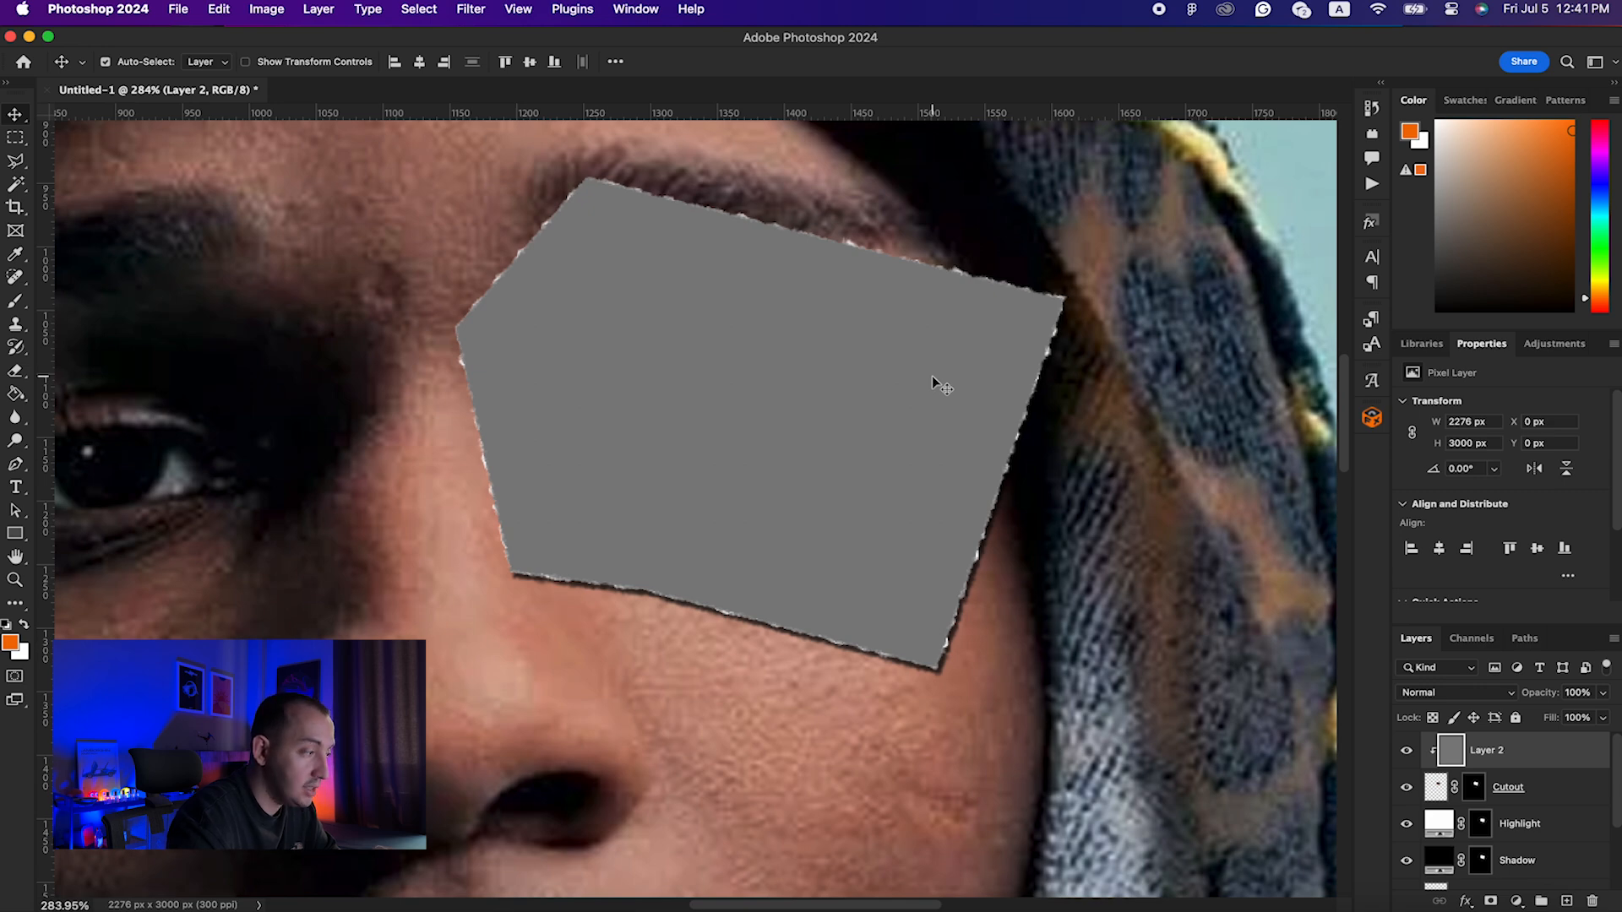
Step: Apply Field Blur to the gray layer with Grain noise of 79.66% amount, 45% size and 76% roughness
click(473, 7)
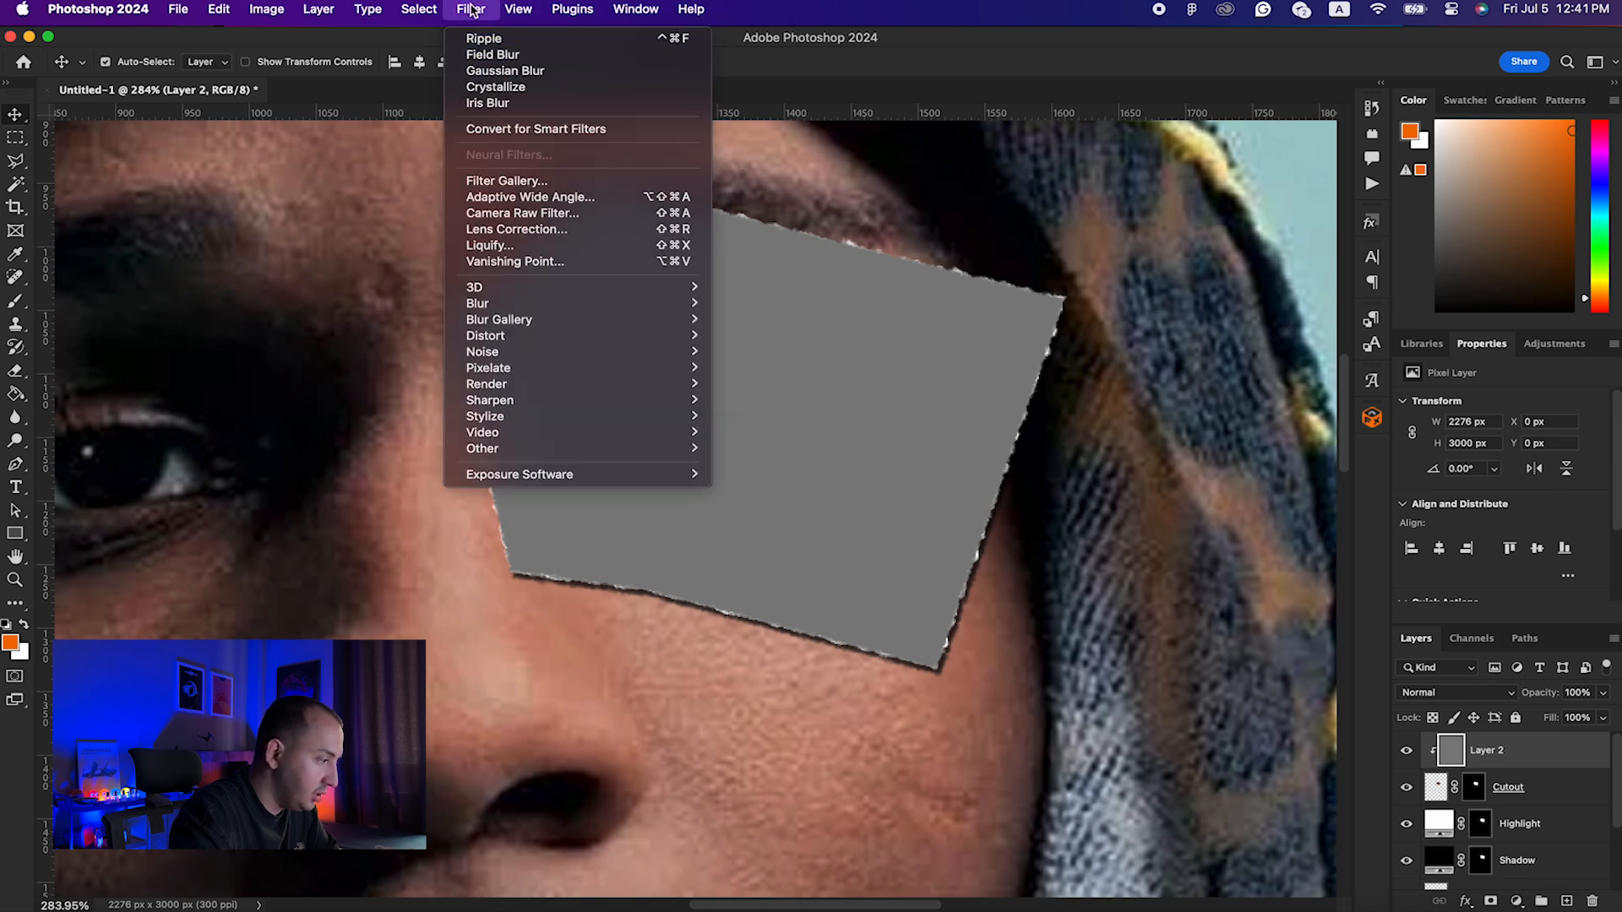
mouse_move(536, 355)
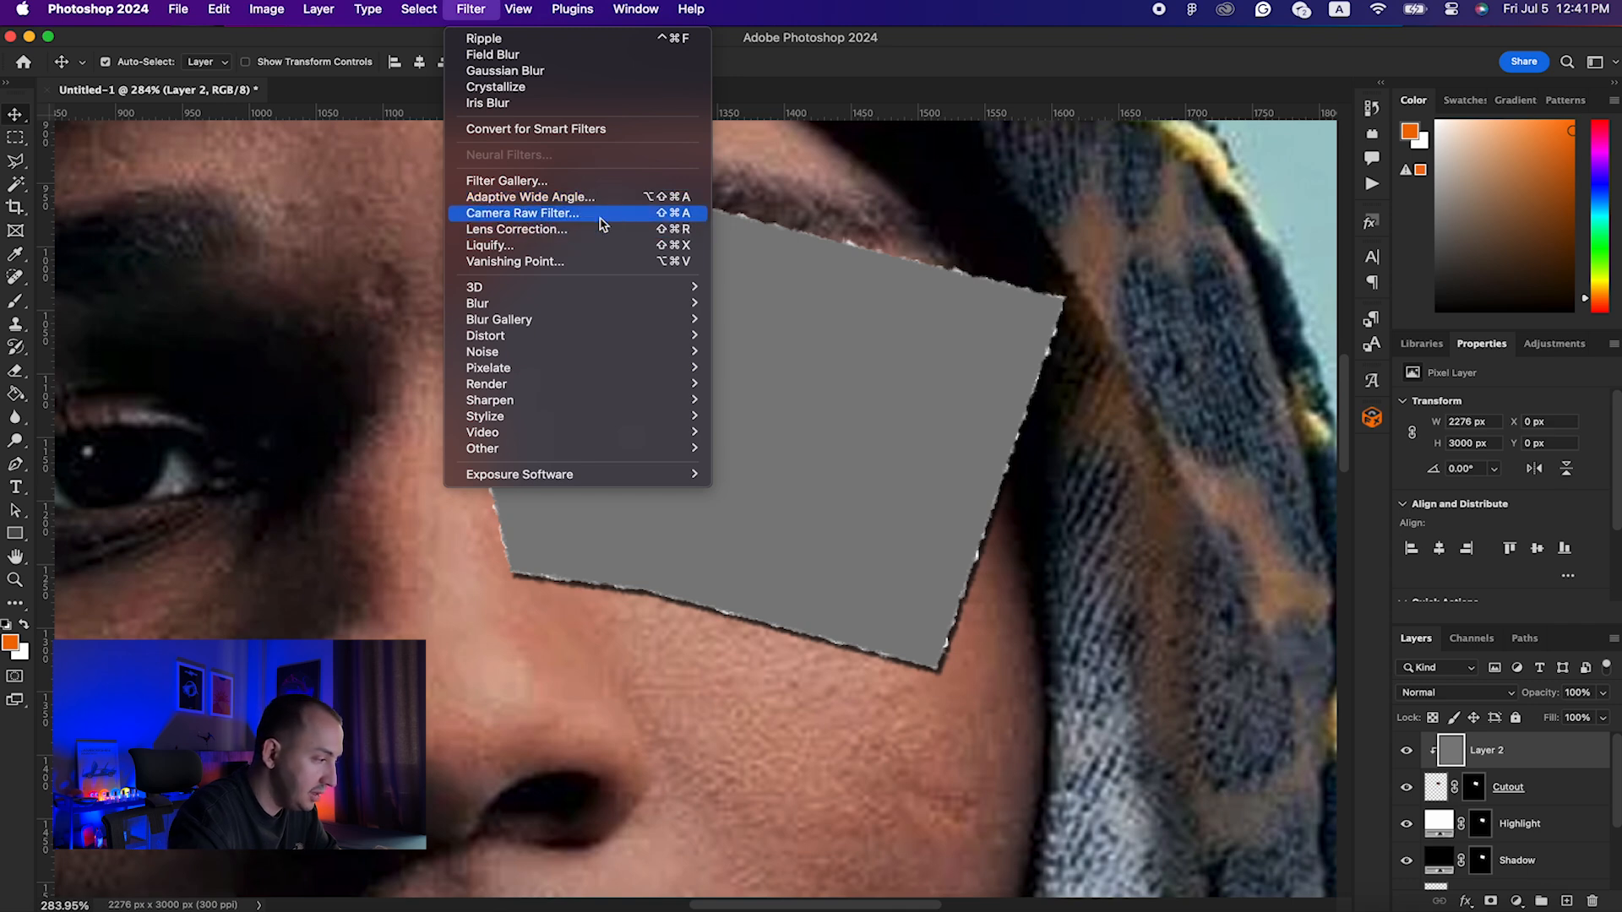
mouse_move(532, 325)
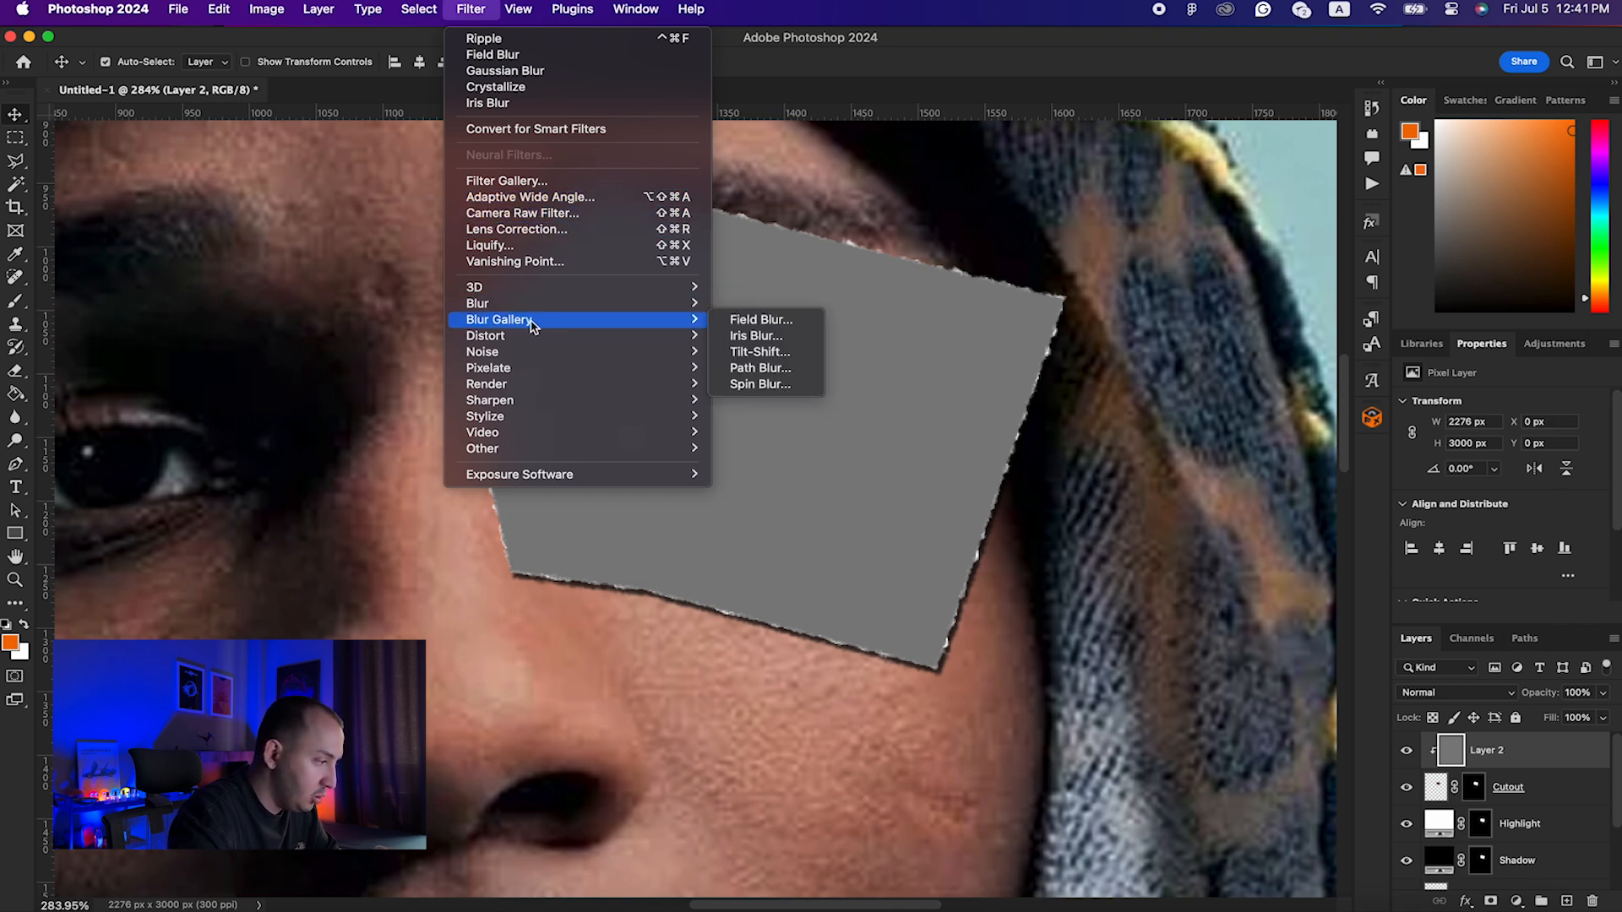
click(759, 320)
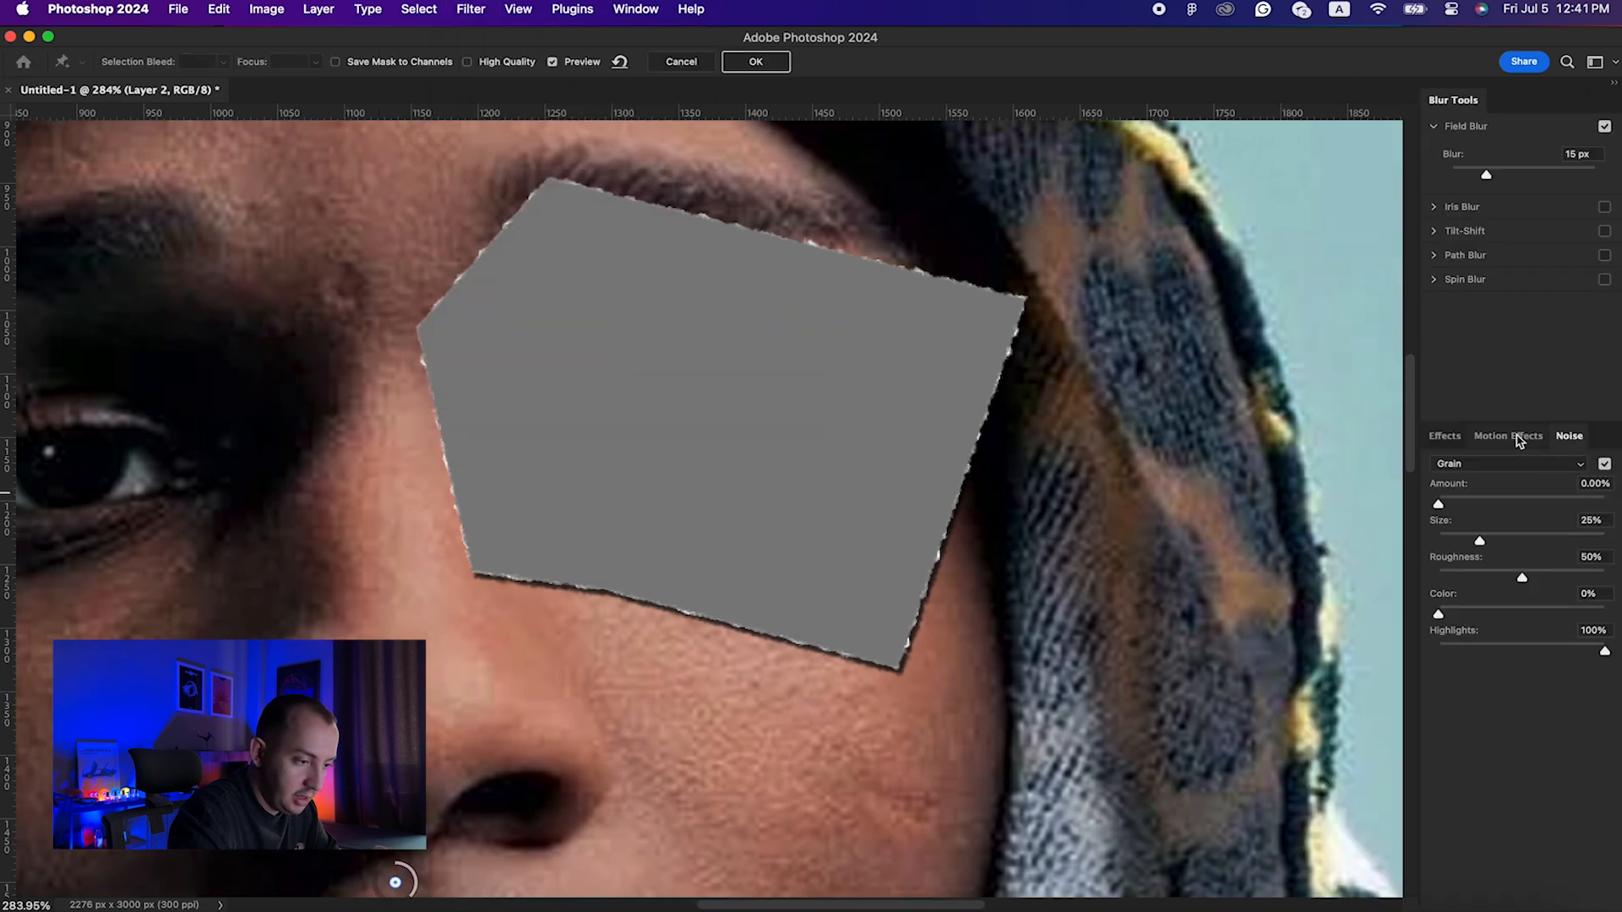
click(1446, 436)
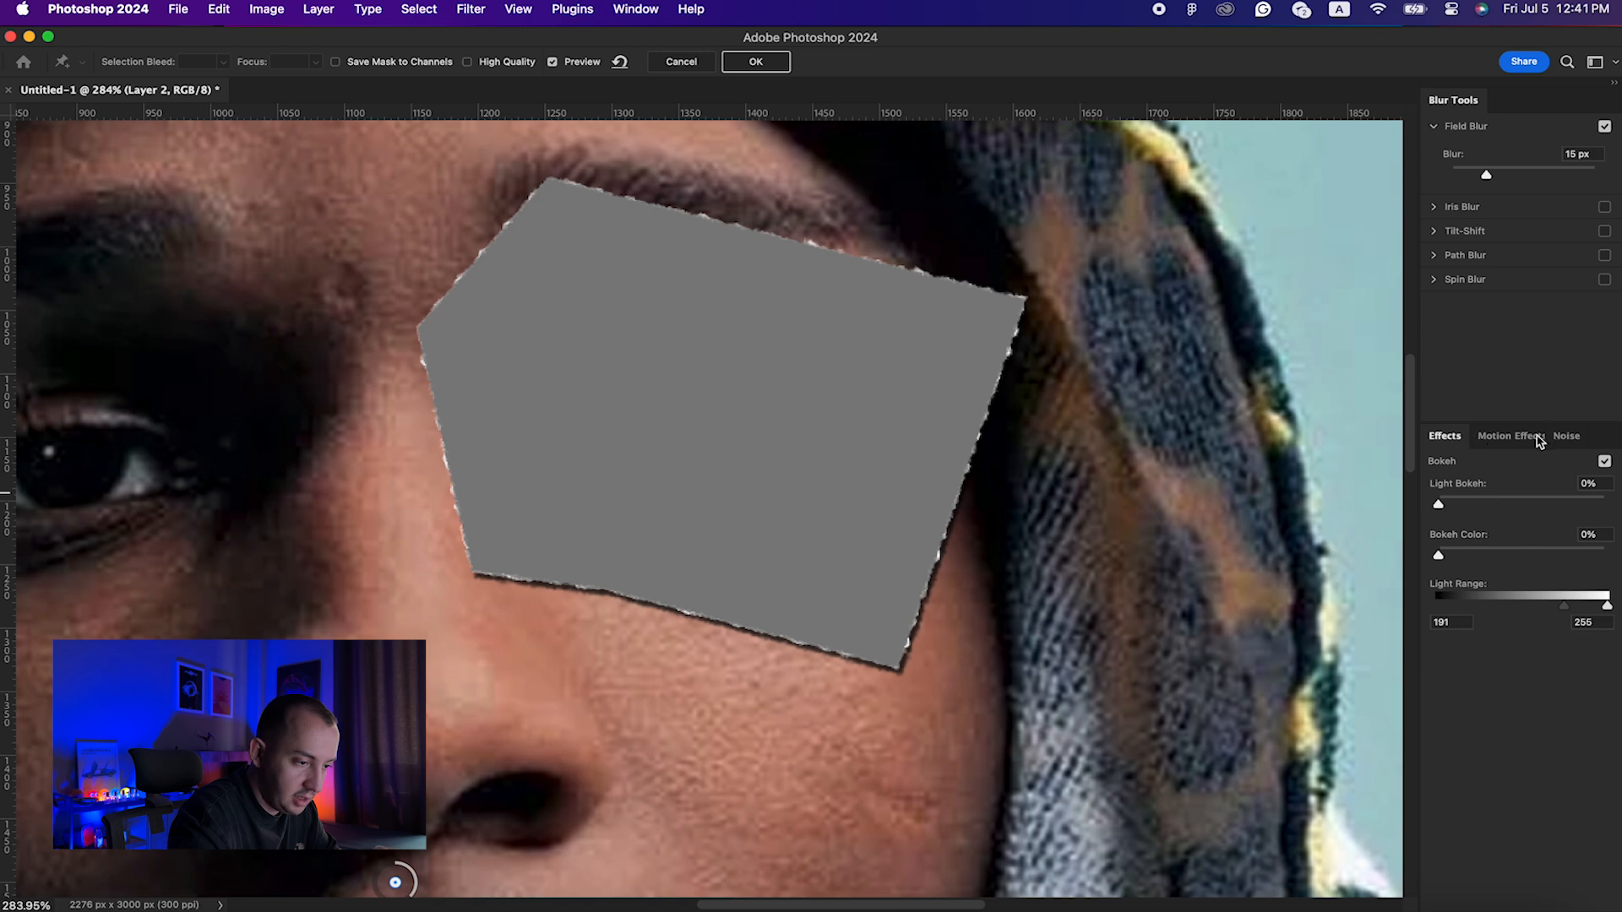
click(1568, 438)
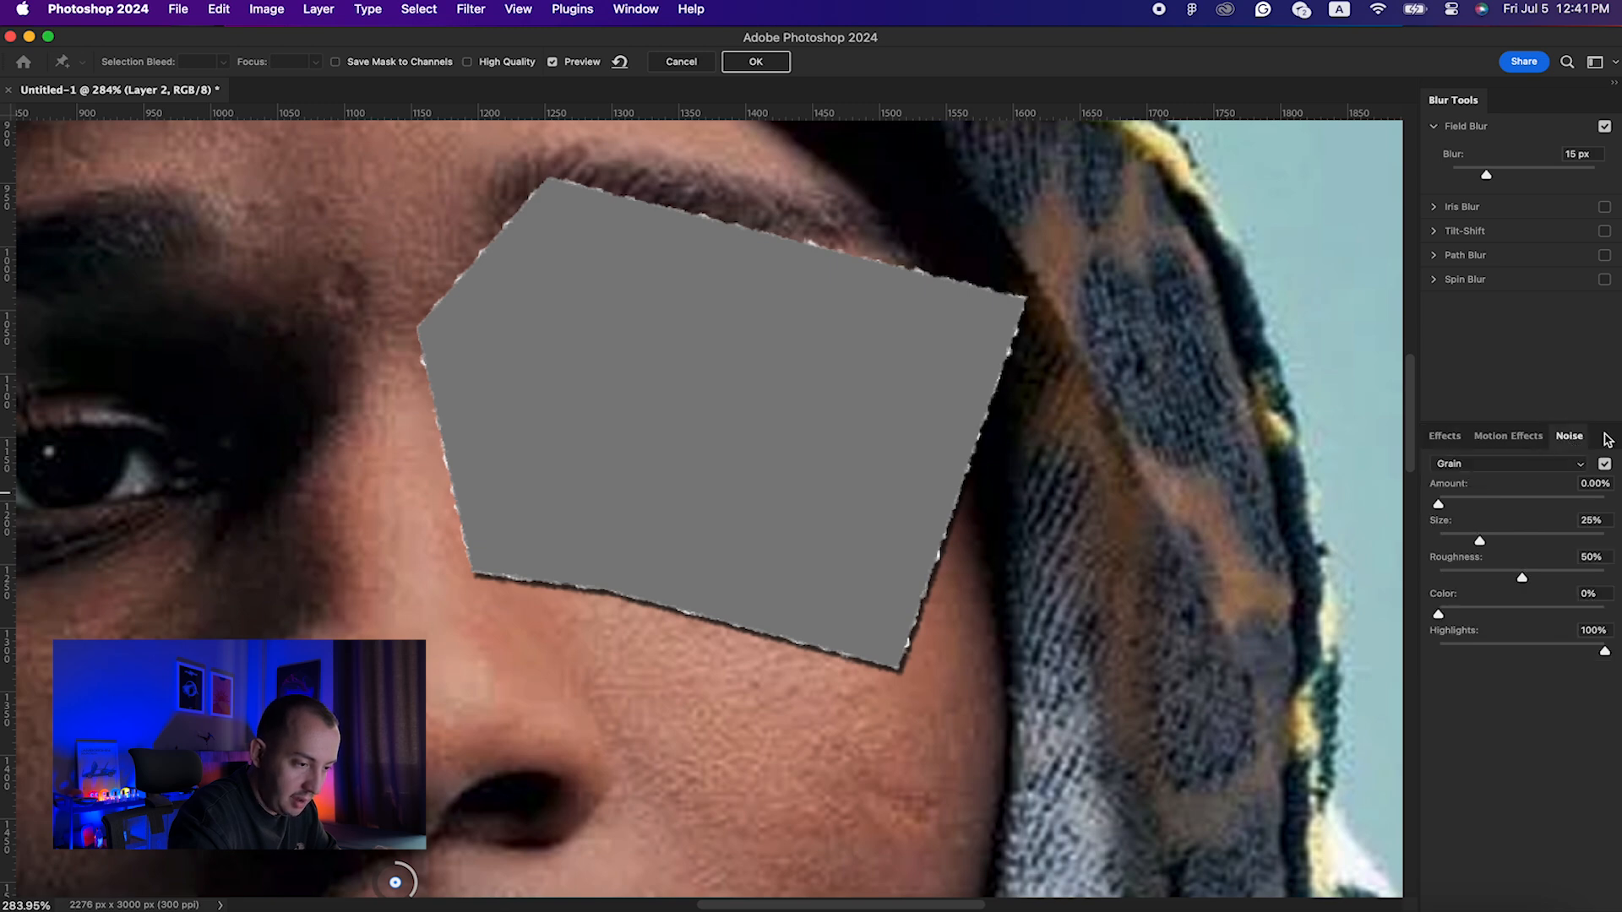
drag(1438, 505, 1571, 507)
drag(1480, 542, 1566, 578)
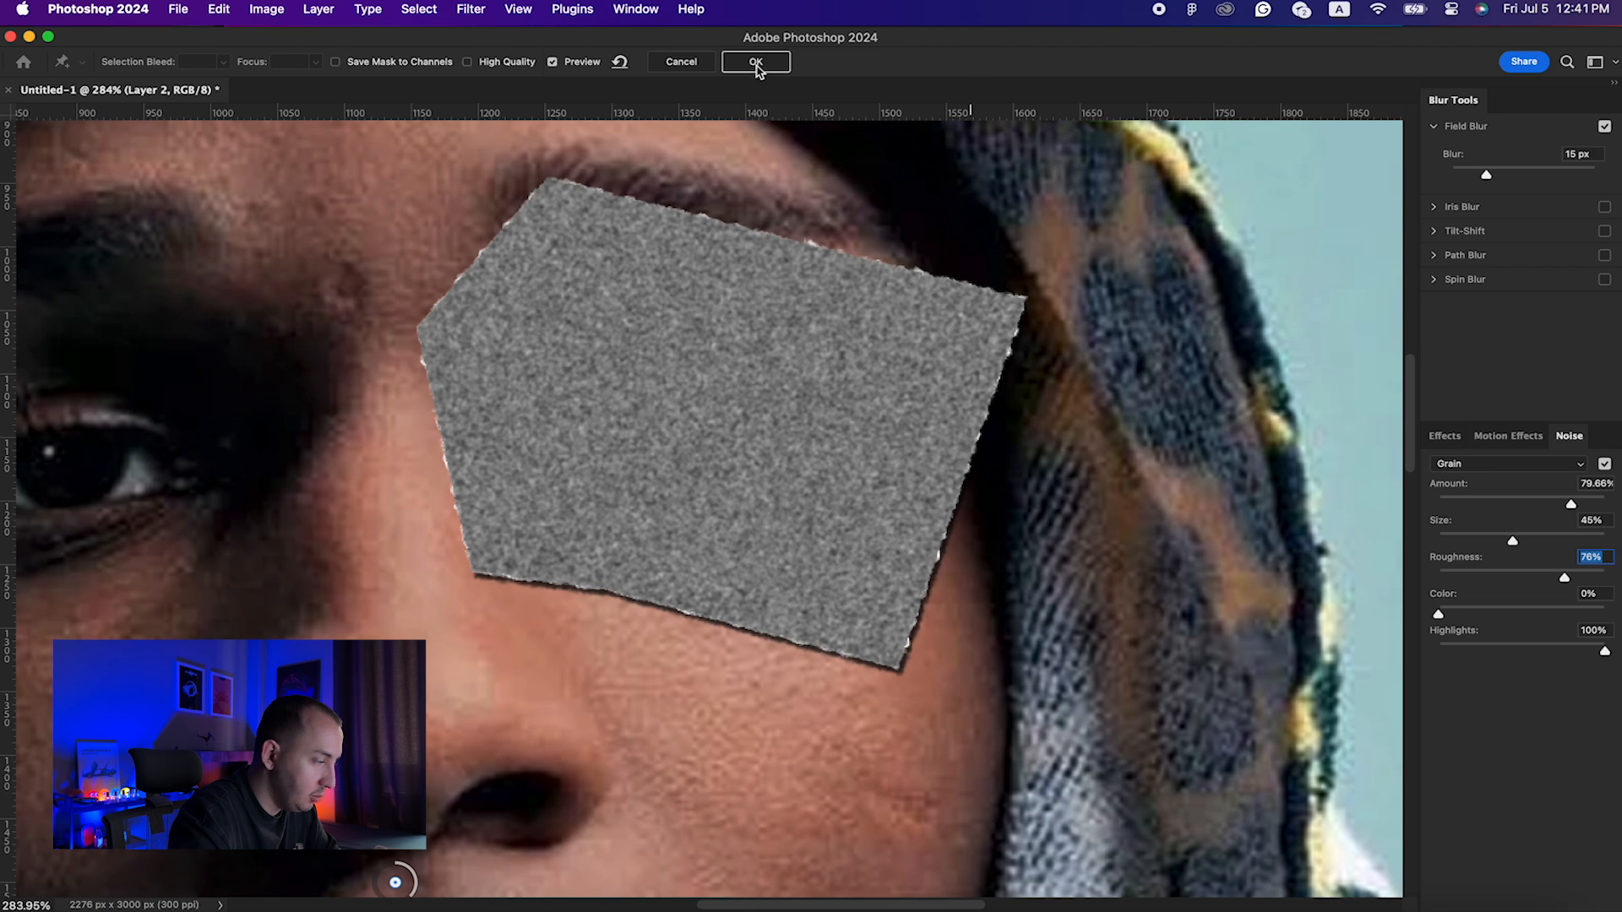
click(755, 64)
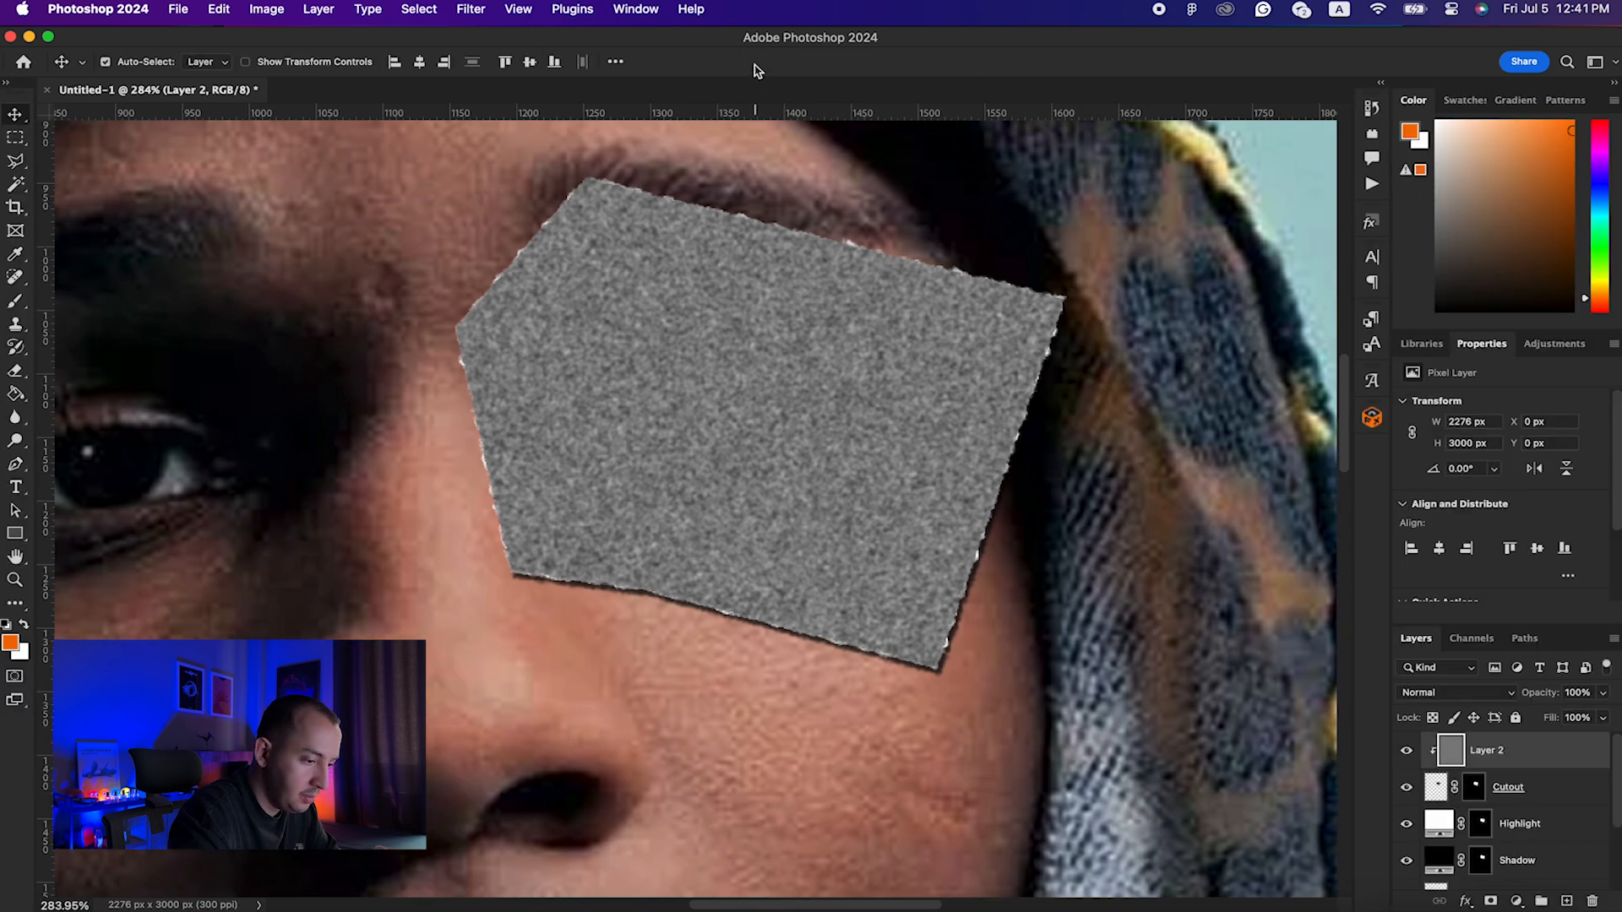
Step: Set the grain layer's blend mode to Overlay and check the texture on the cutout
click(1436, 693)
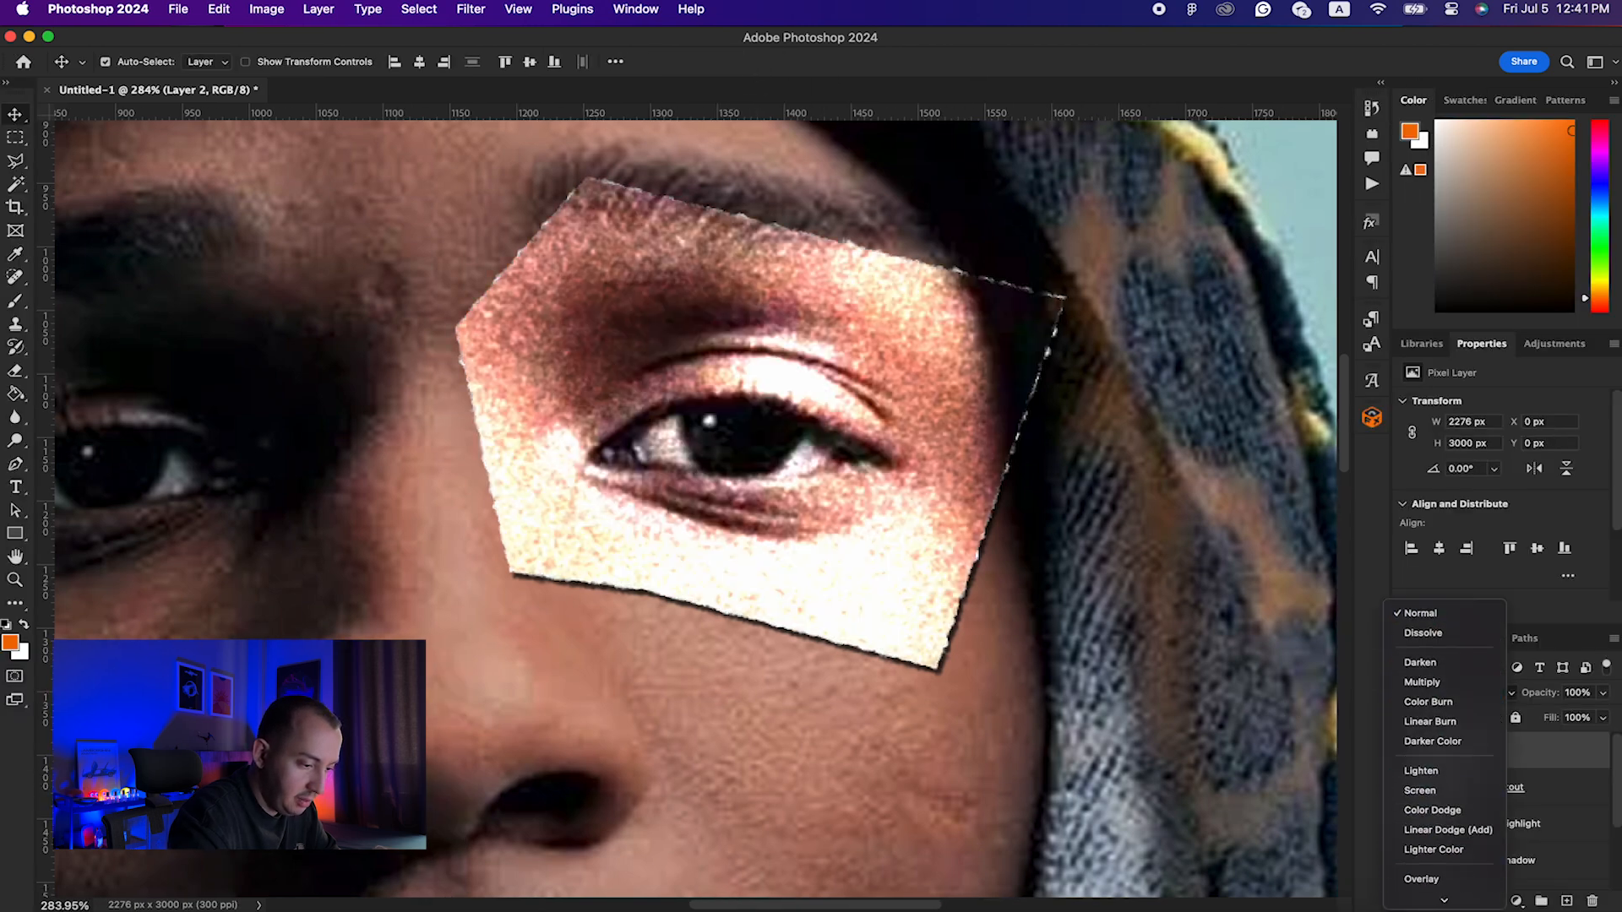
click(1419, 745)
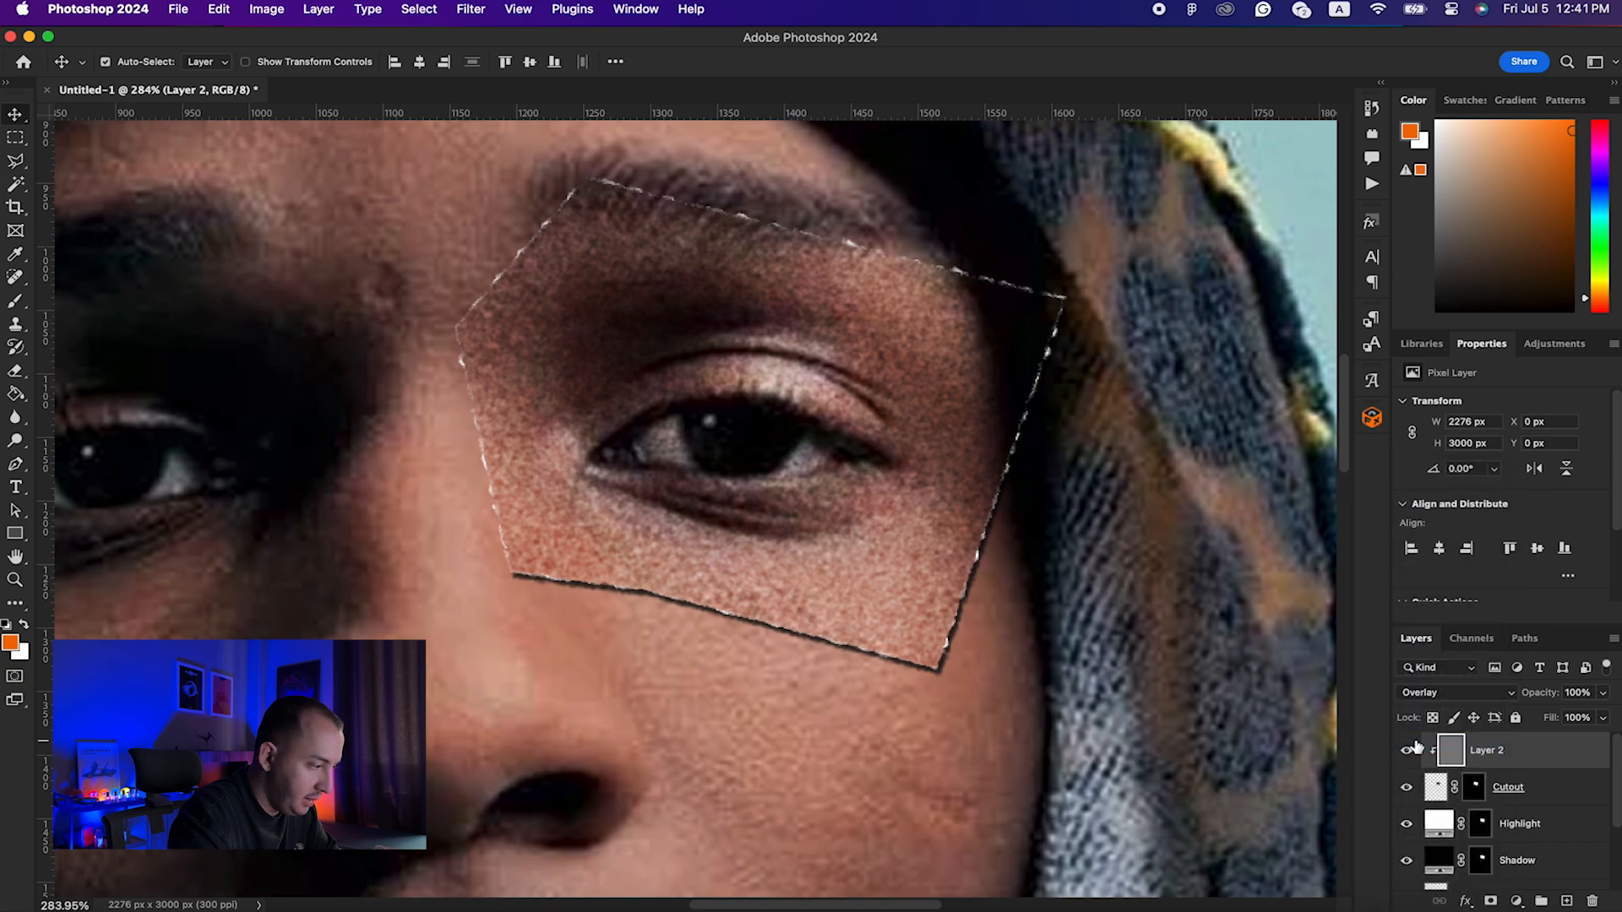
scroll(834, 583, down, 10)
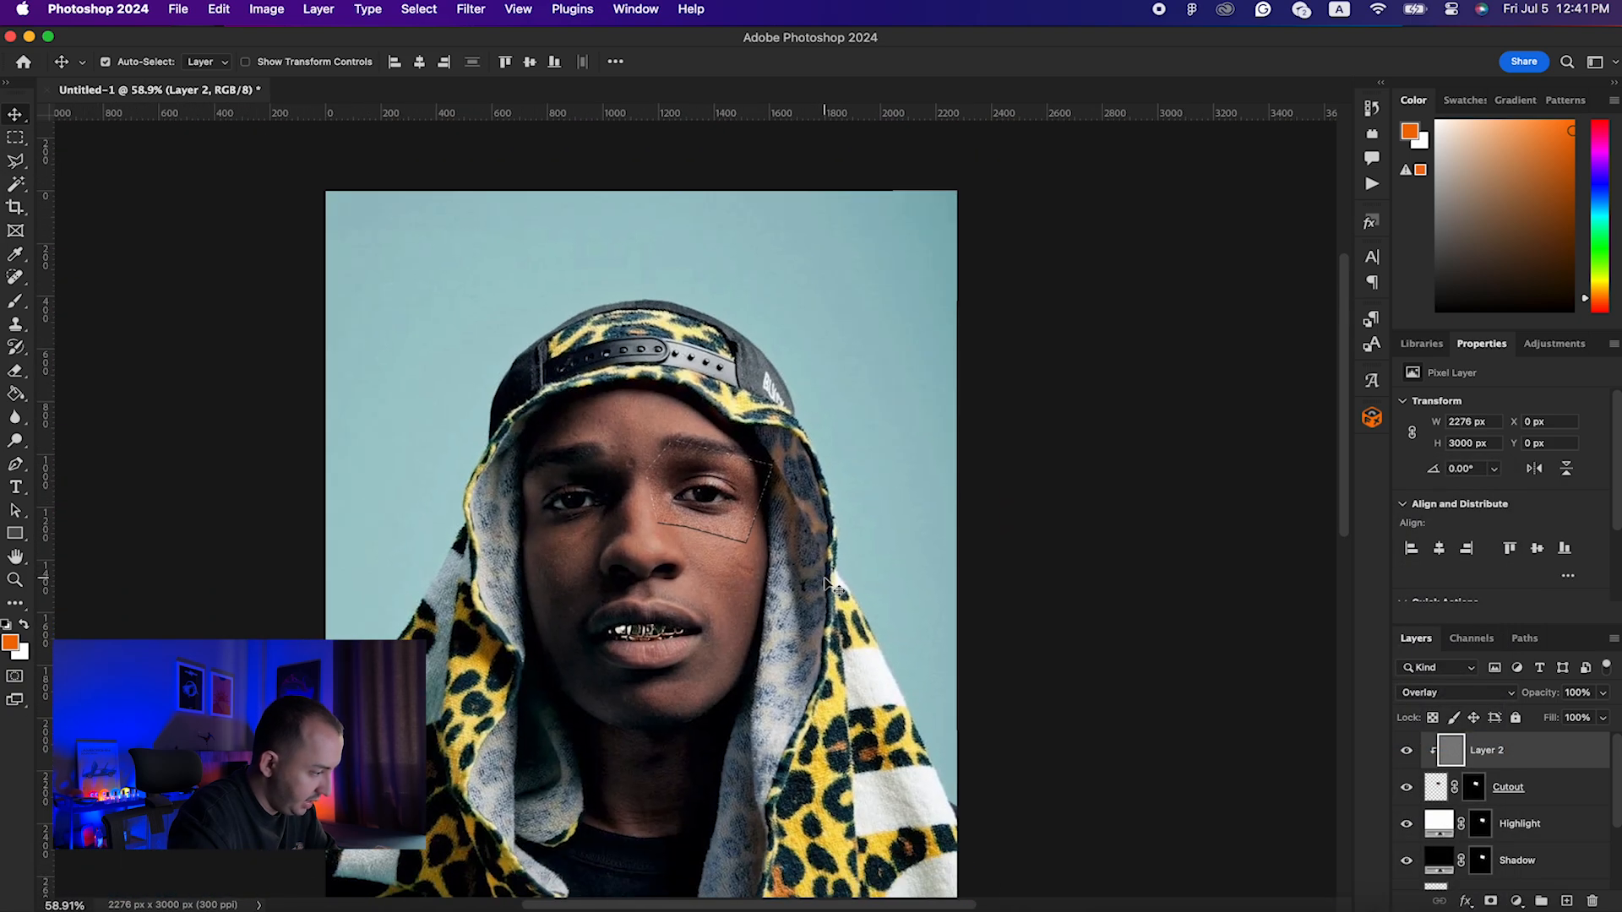
scroll(826, 583, up, 6)
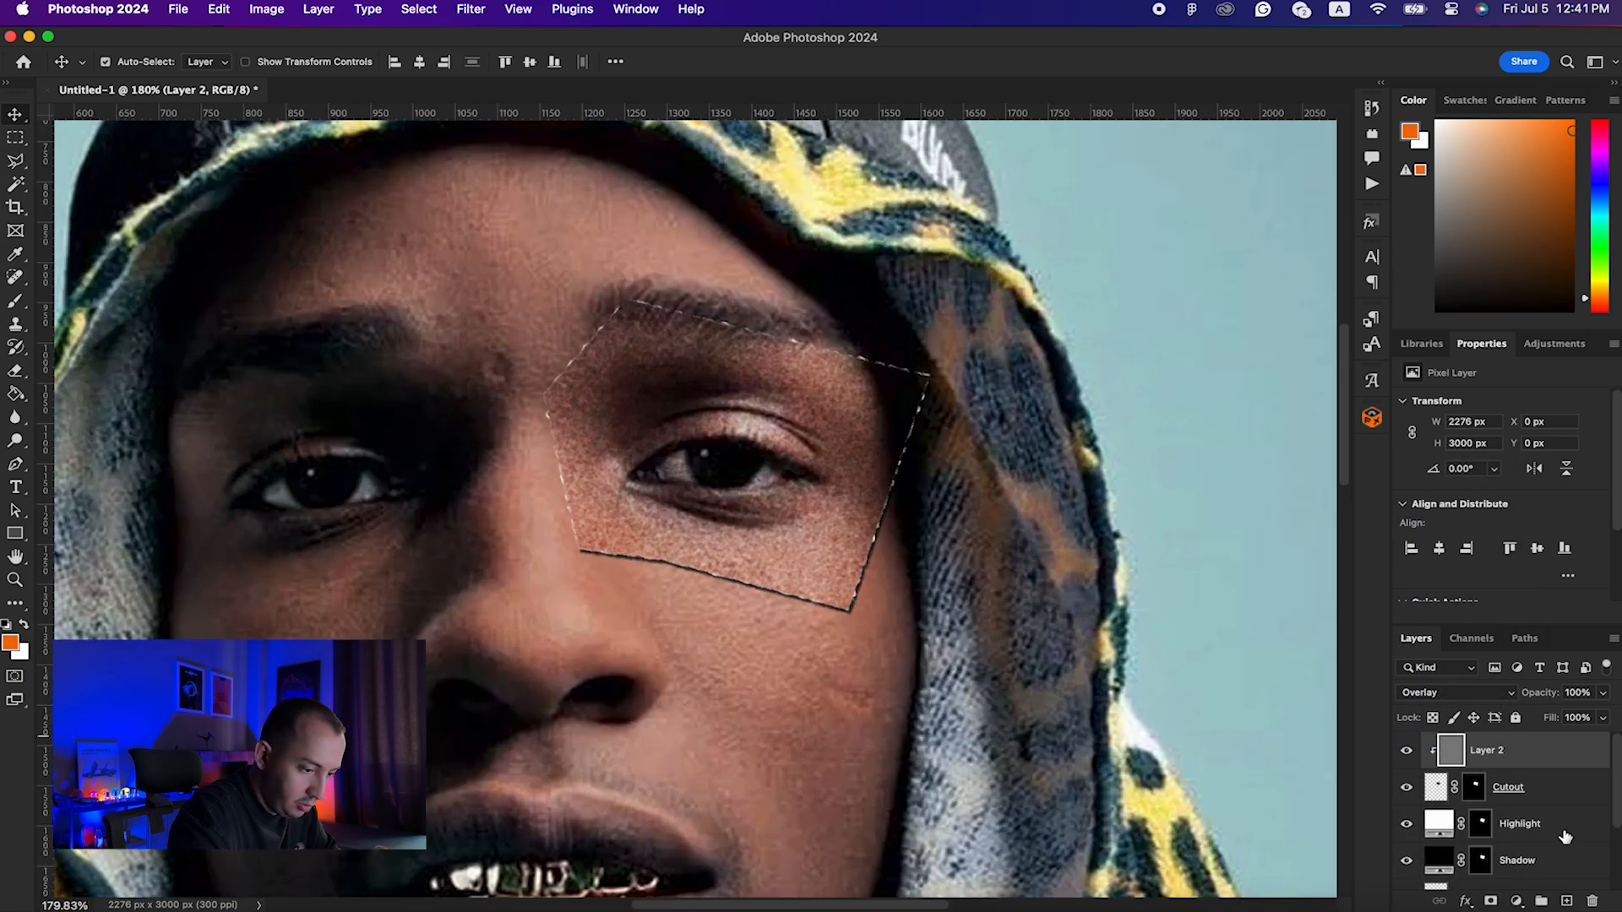
Step: Skew the Highlight layer's lower-left corner slightly outward and its upper-right corner slightly upward to expose more white edge around the cutout
click(1563, 828)
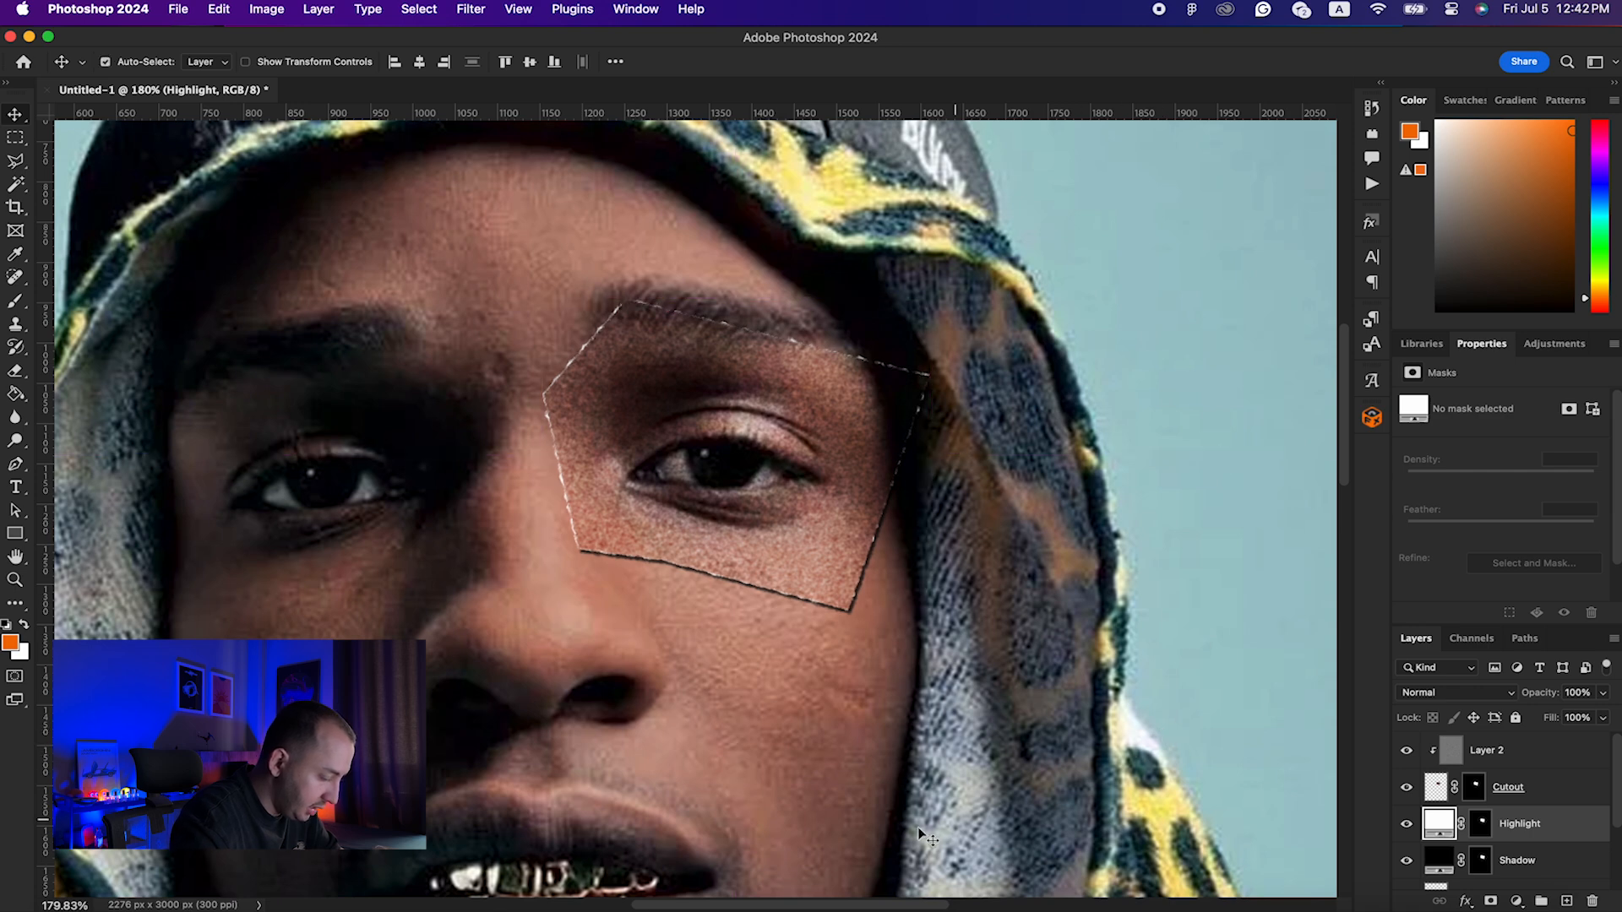
key(super+t)
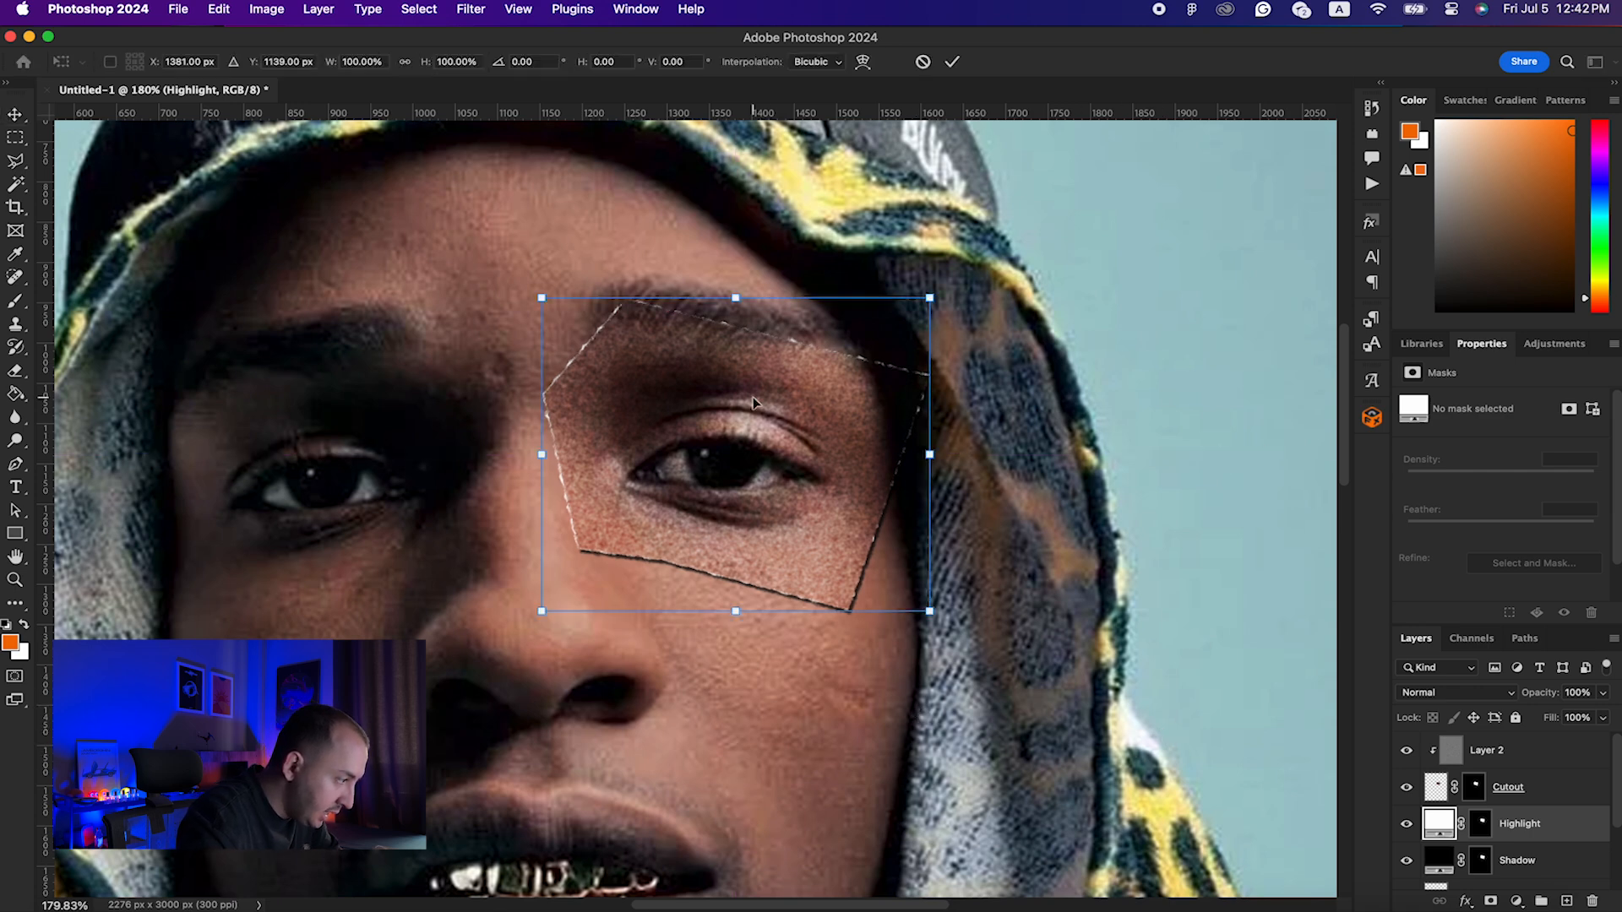
right_click(646, 385)
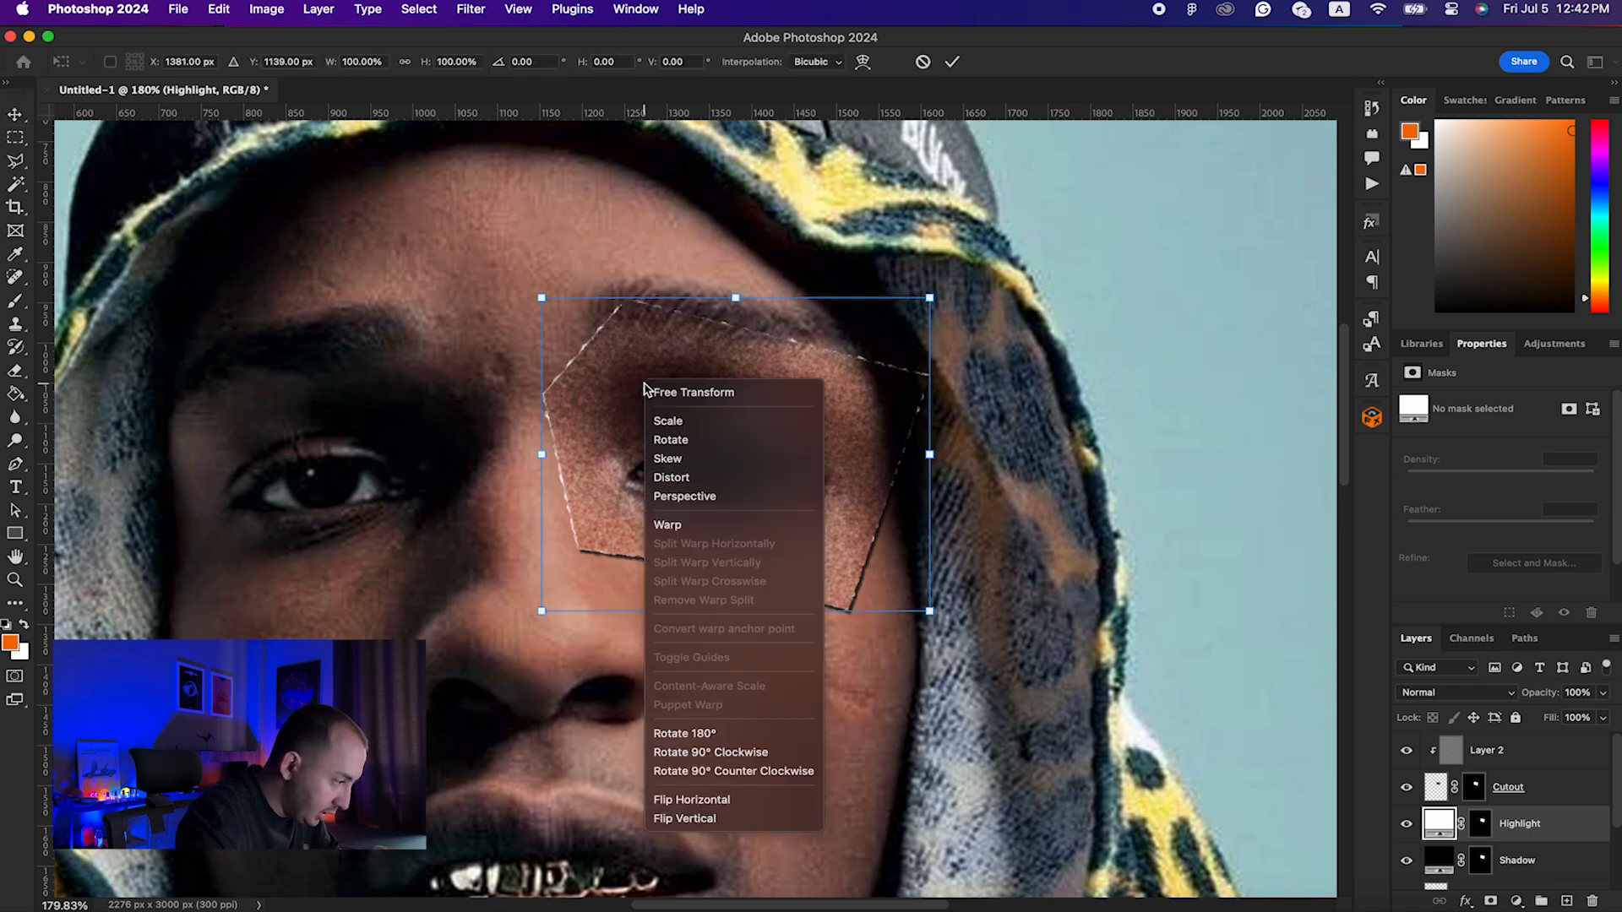
click(665, 461)
drag(545, 614, 538, 619)
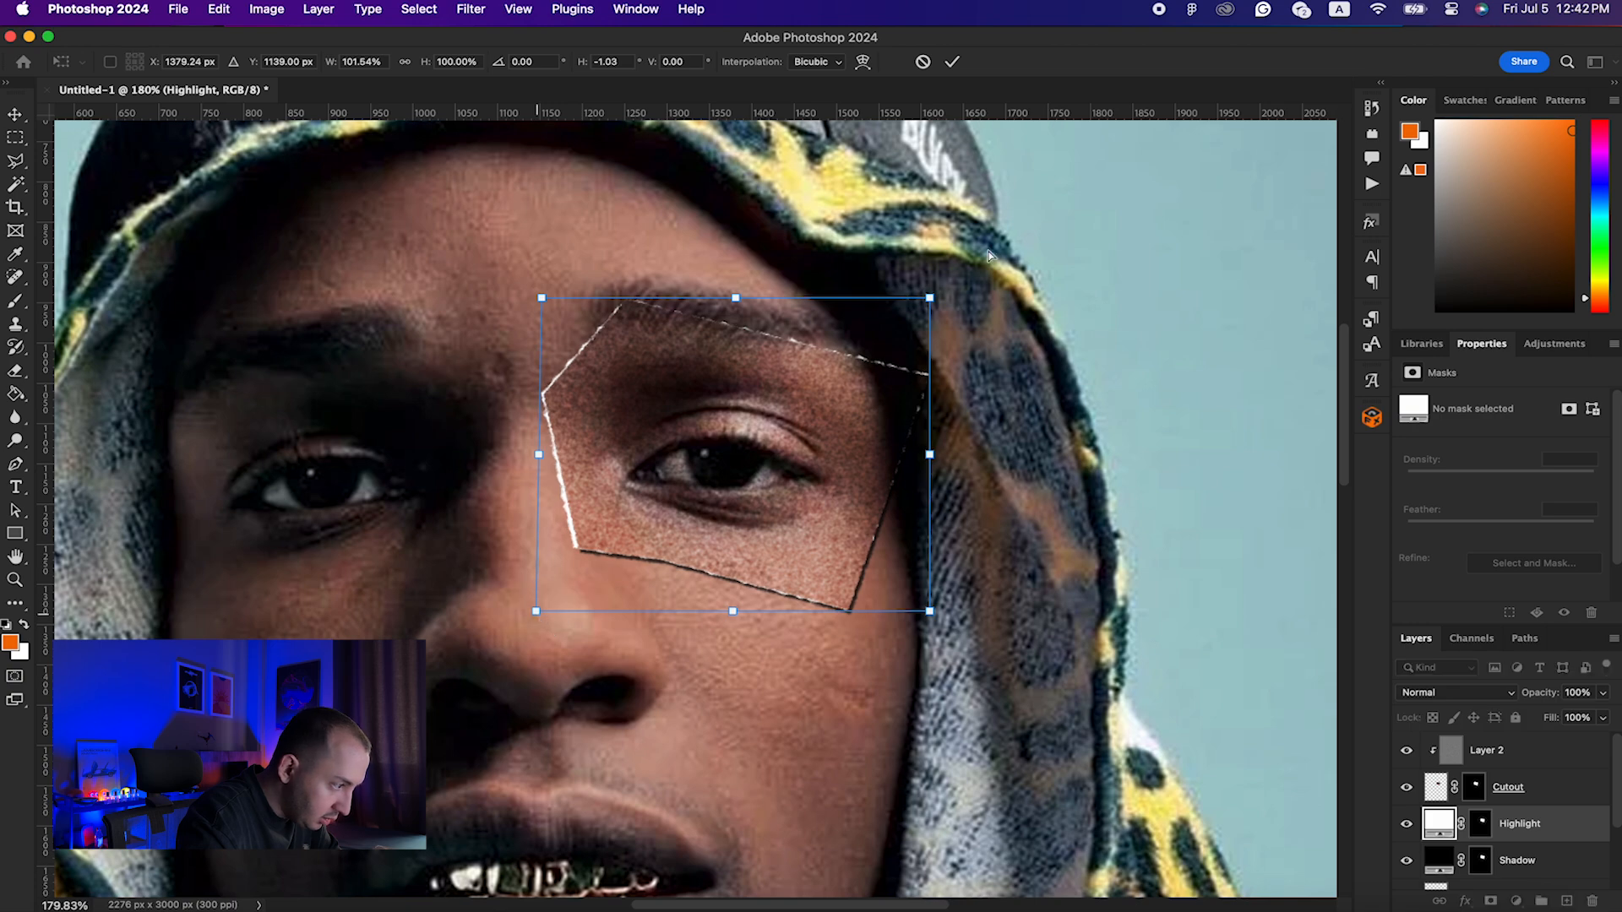
mouse_move(933, 301)
mouse_down()
mouse_move(935, 284)
mouse_move(933, 297)
mouse_up()
key(Return)
key(super+minus)
key(super+minus)
key(super+minus)
key(super+minus)
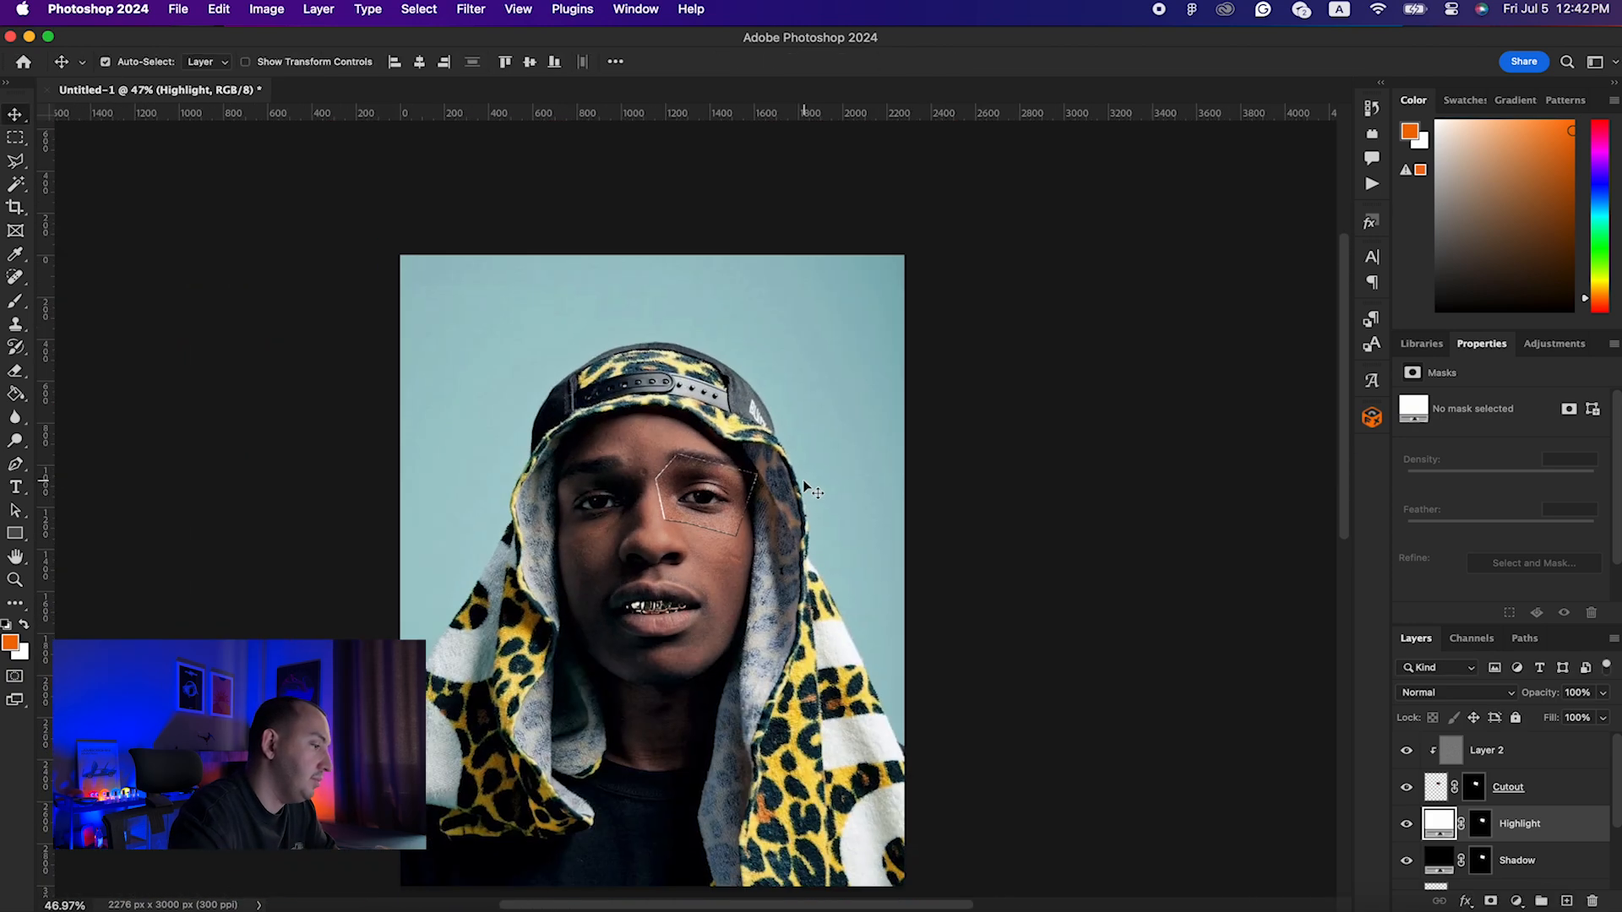
key(super+plus)
key(super+plus)
key(super+plus)
key(super+plus)
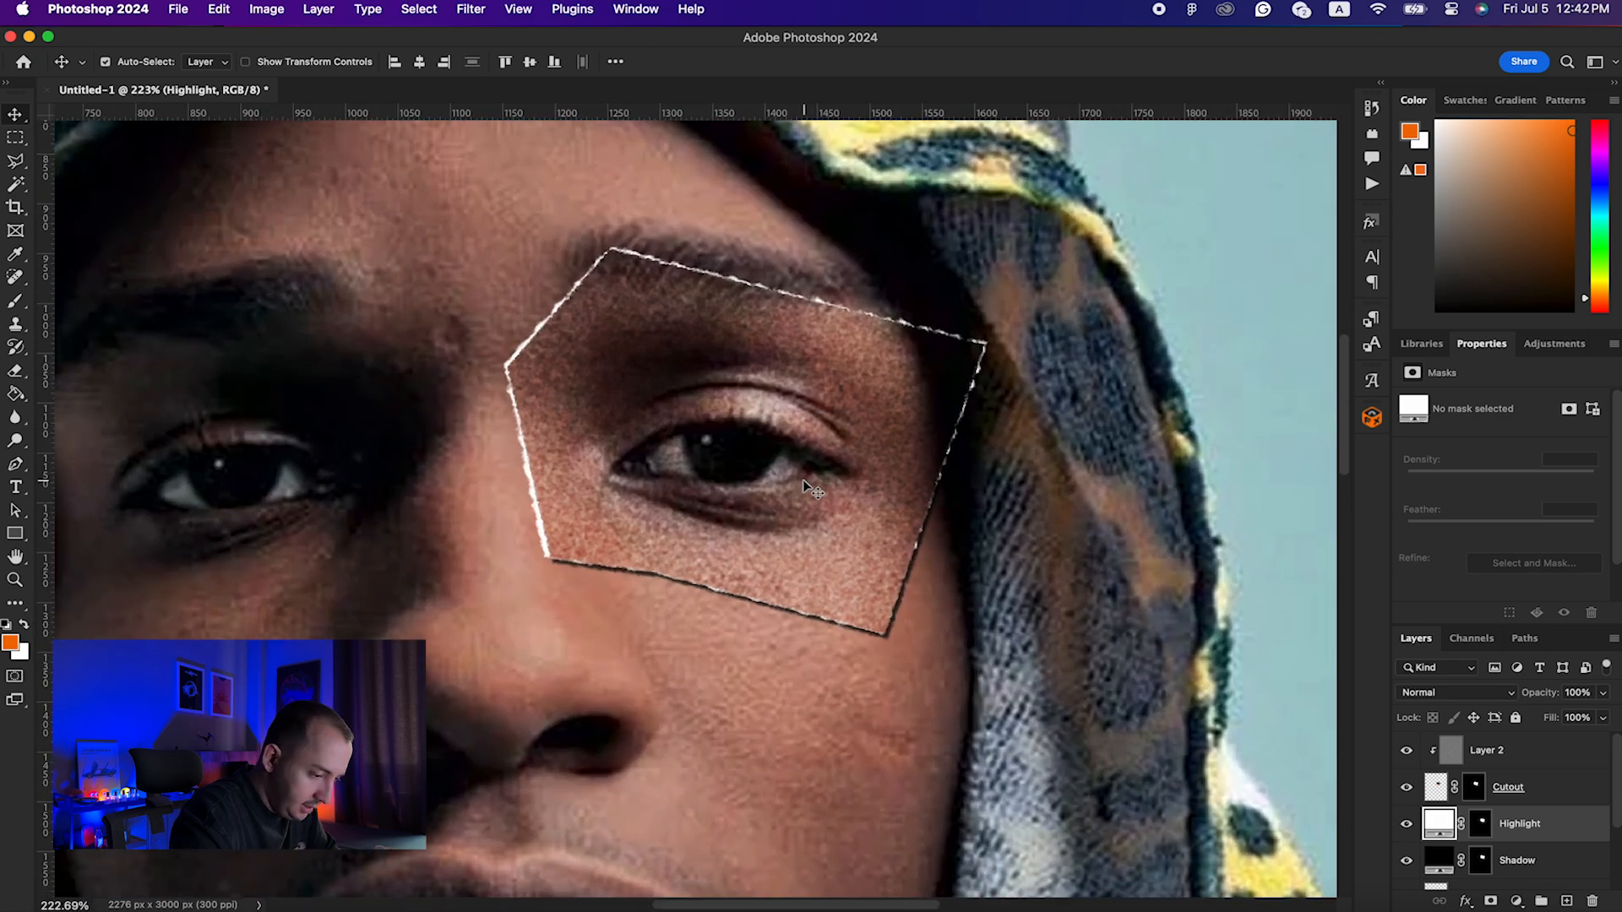
Step: Fade the Cutout layer's blacks with a Levels adjustment, setting the output black level to 20
click(1530, 797)
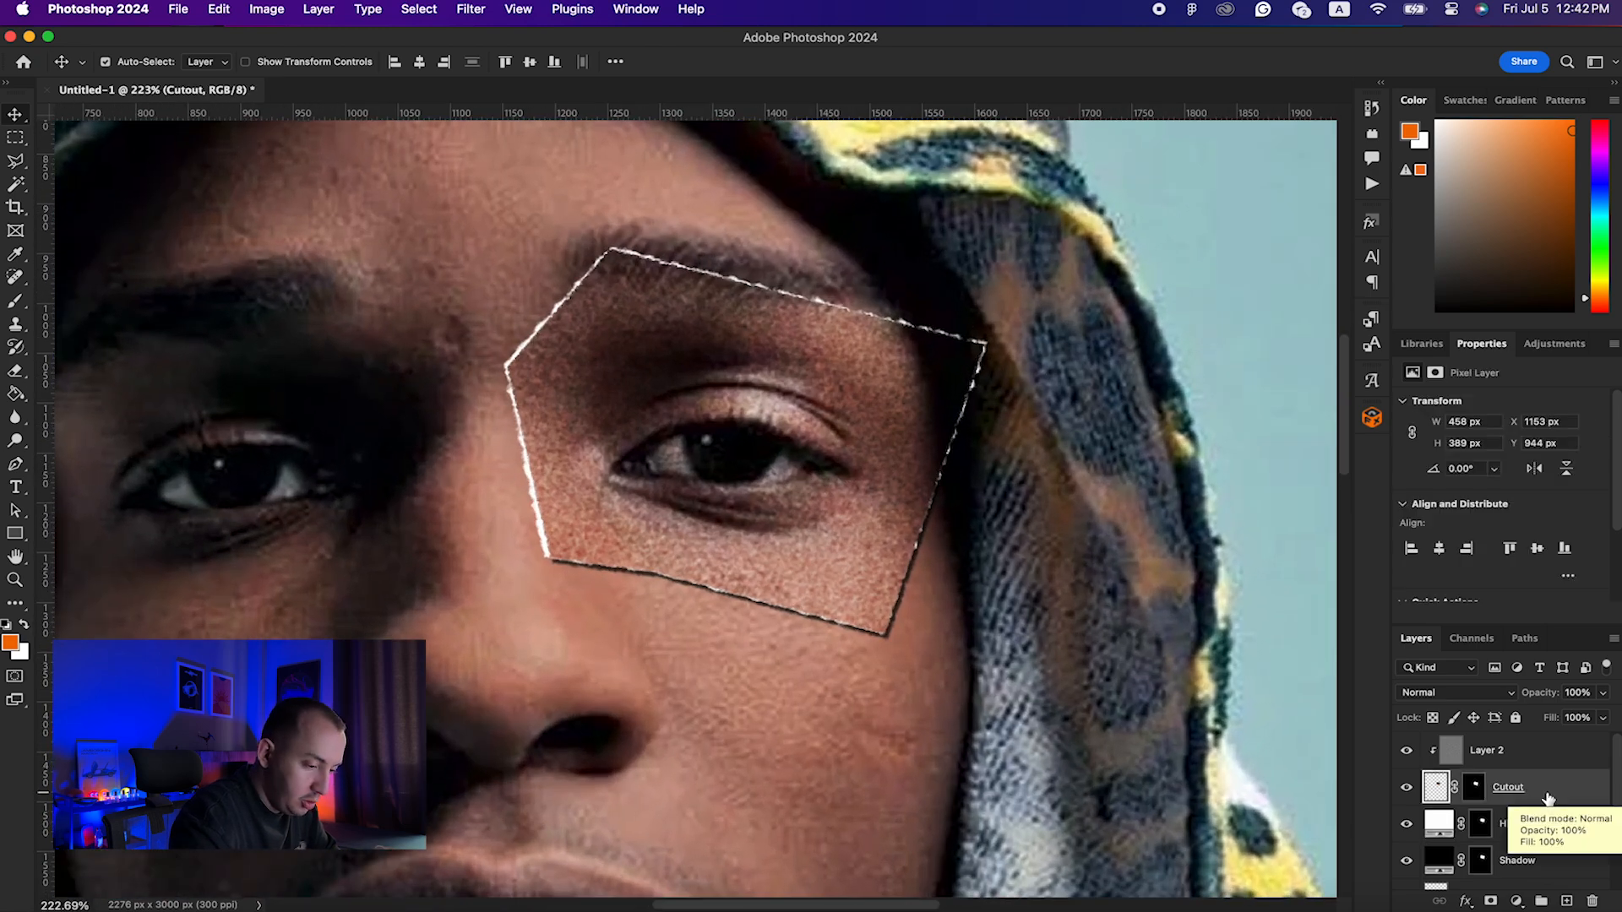
click(267, 9)
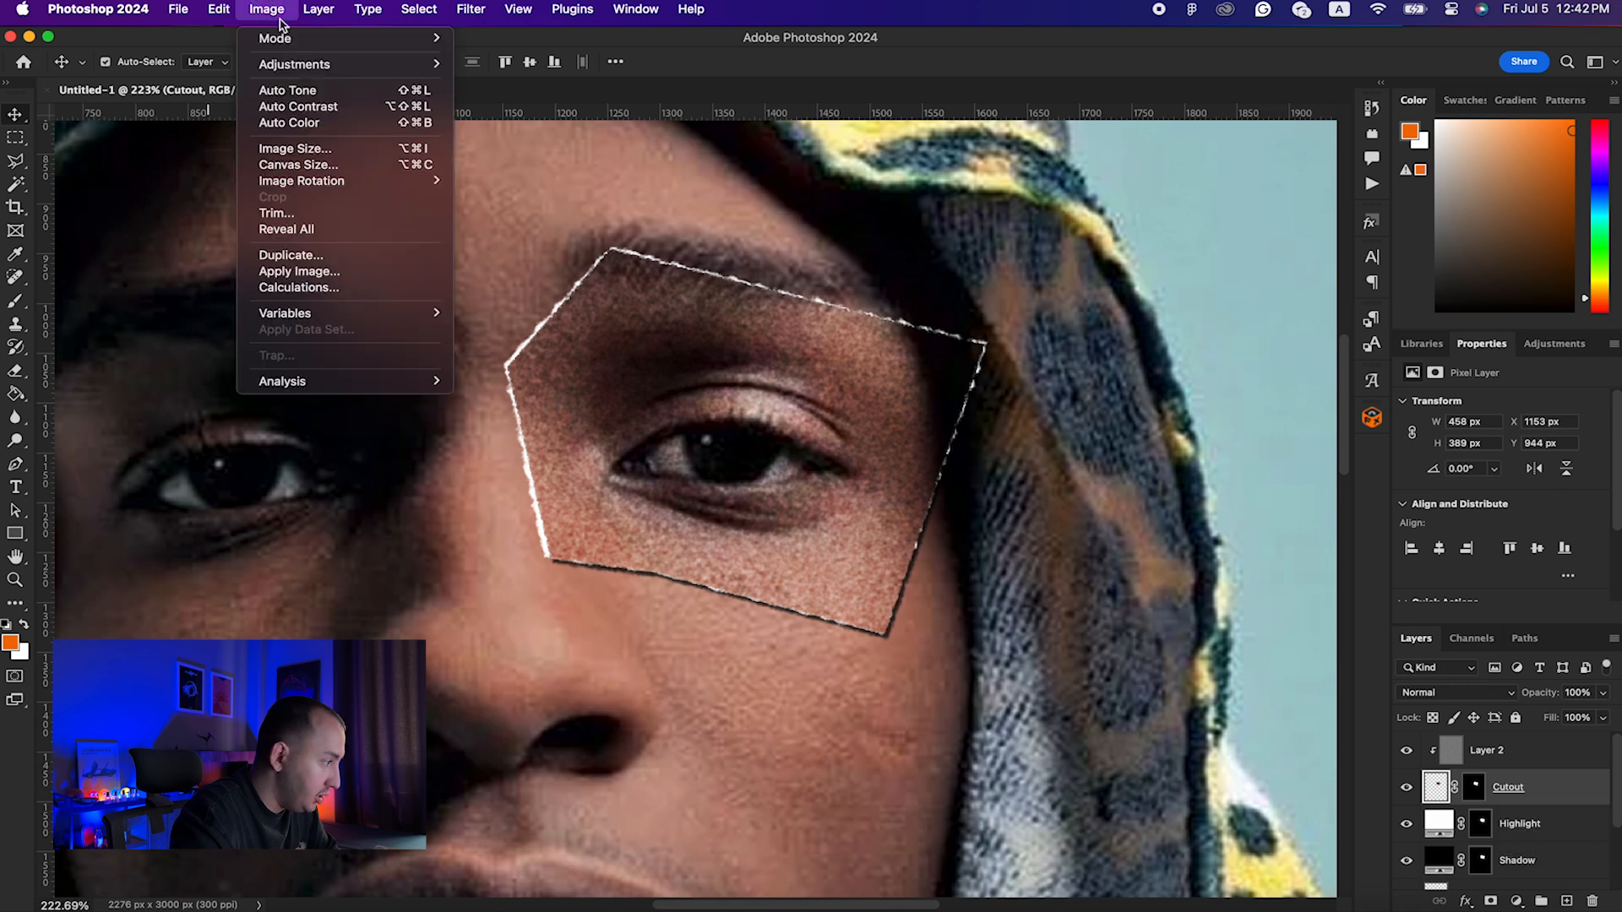
mouse_move(317, 73)
click(547, 80)
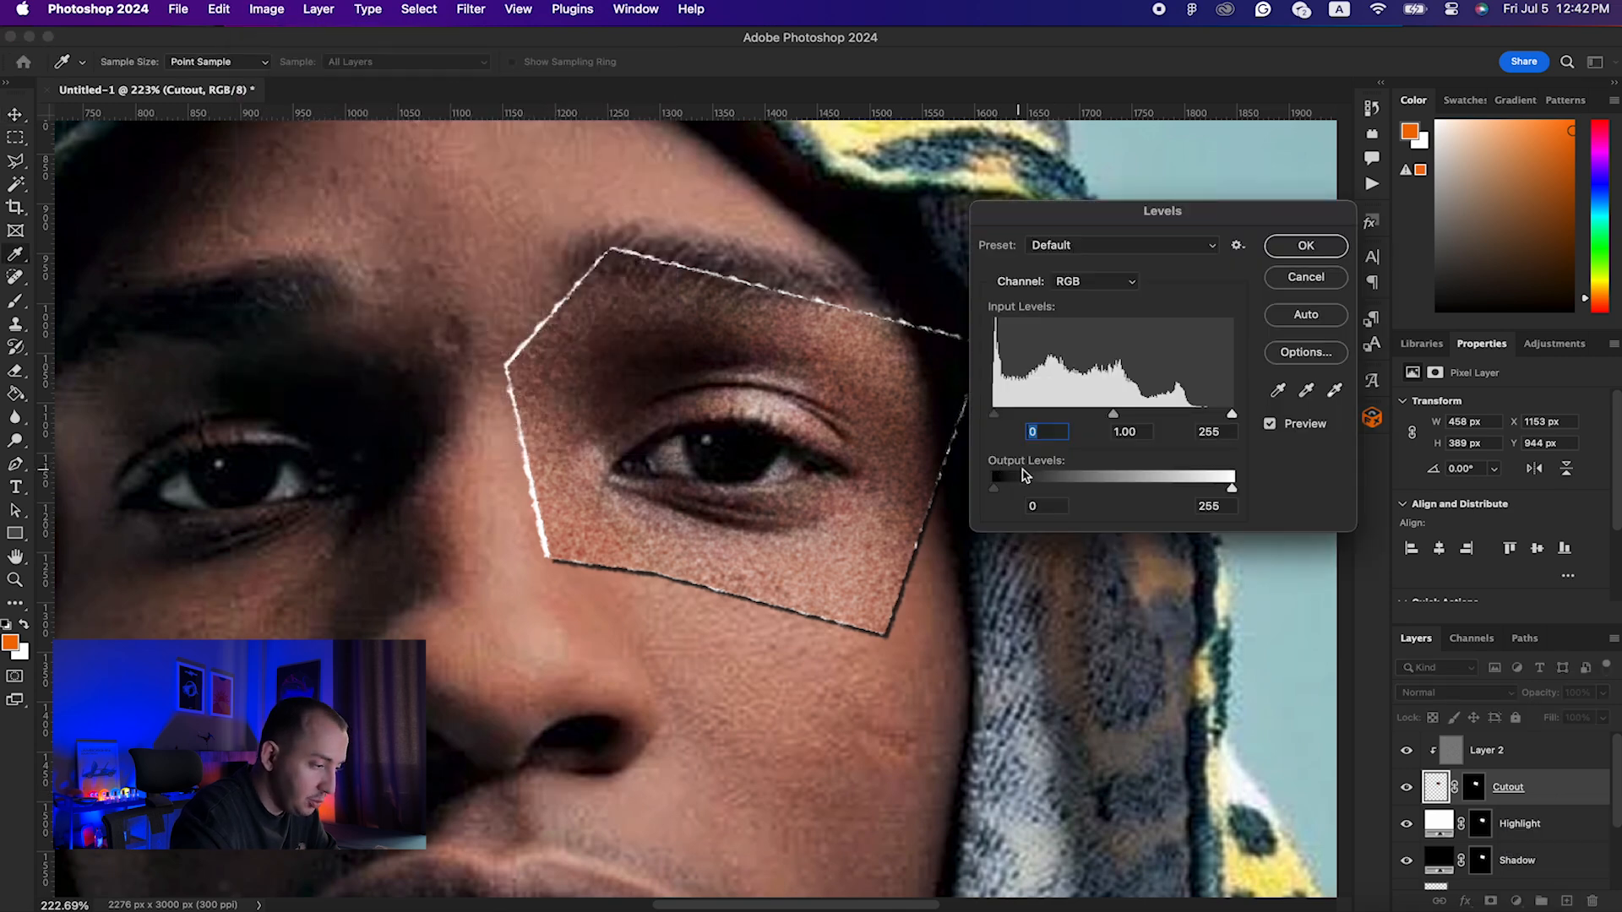
drag(996, 492, 1017, 496)
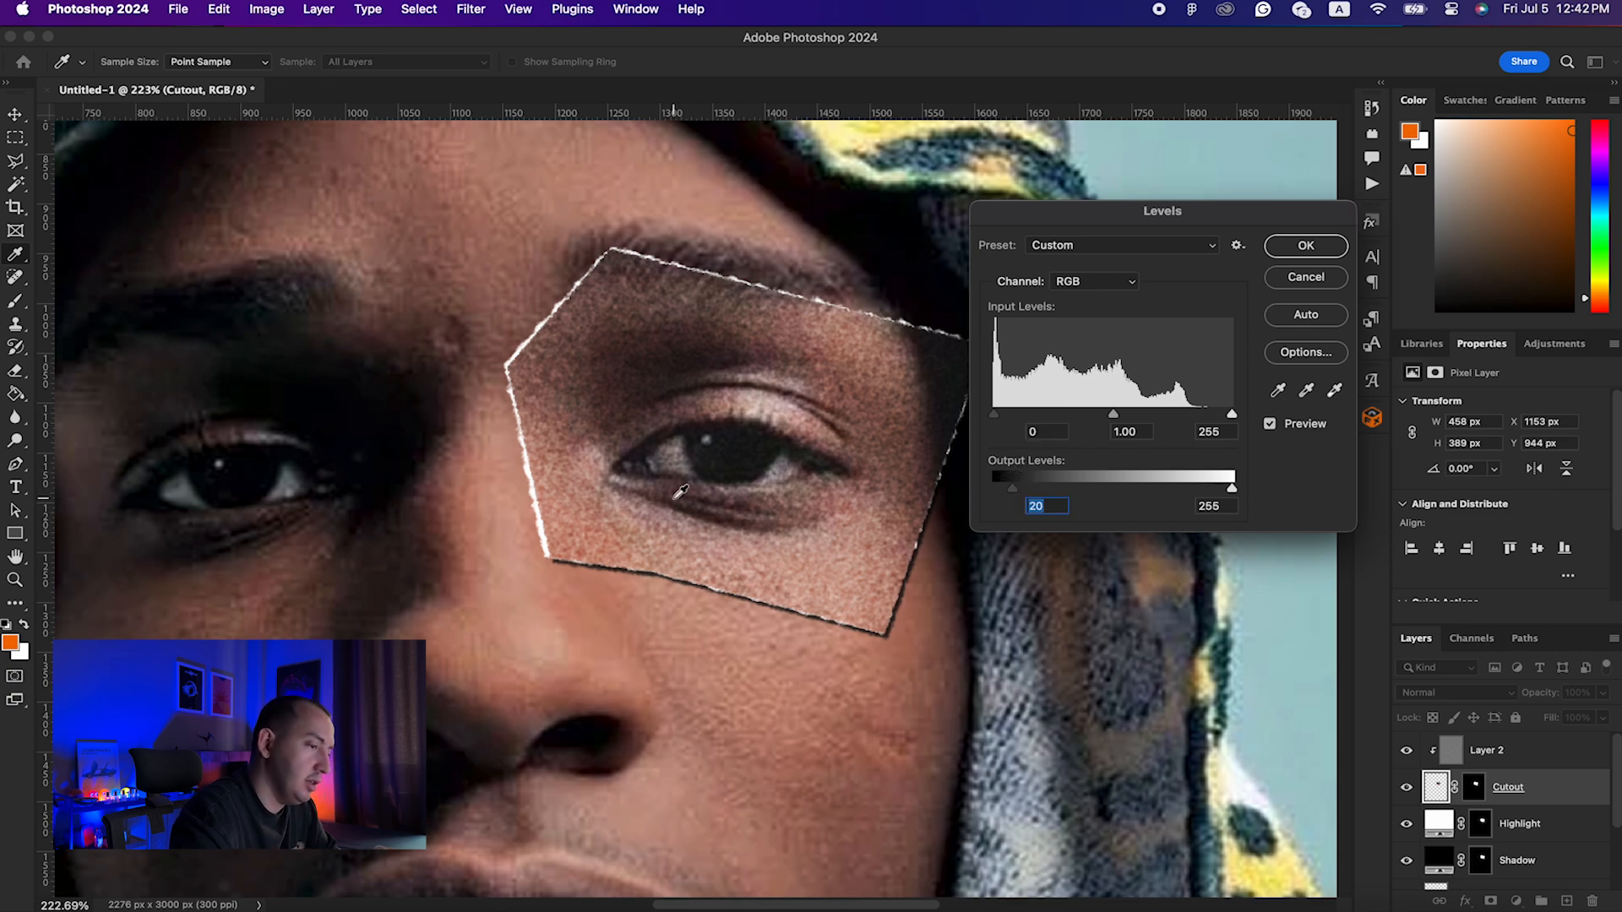
click(1306, 246)
key(v)
key(super+minus)
key(super+minus)
key(super+minus)
key(super+minus)
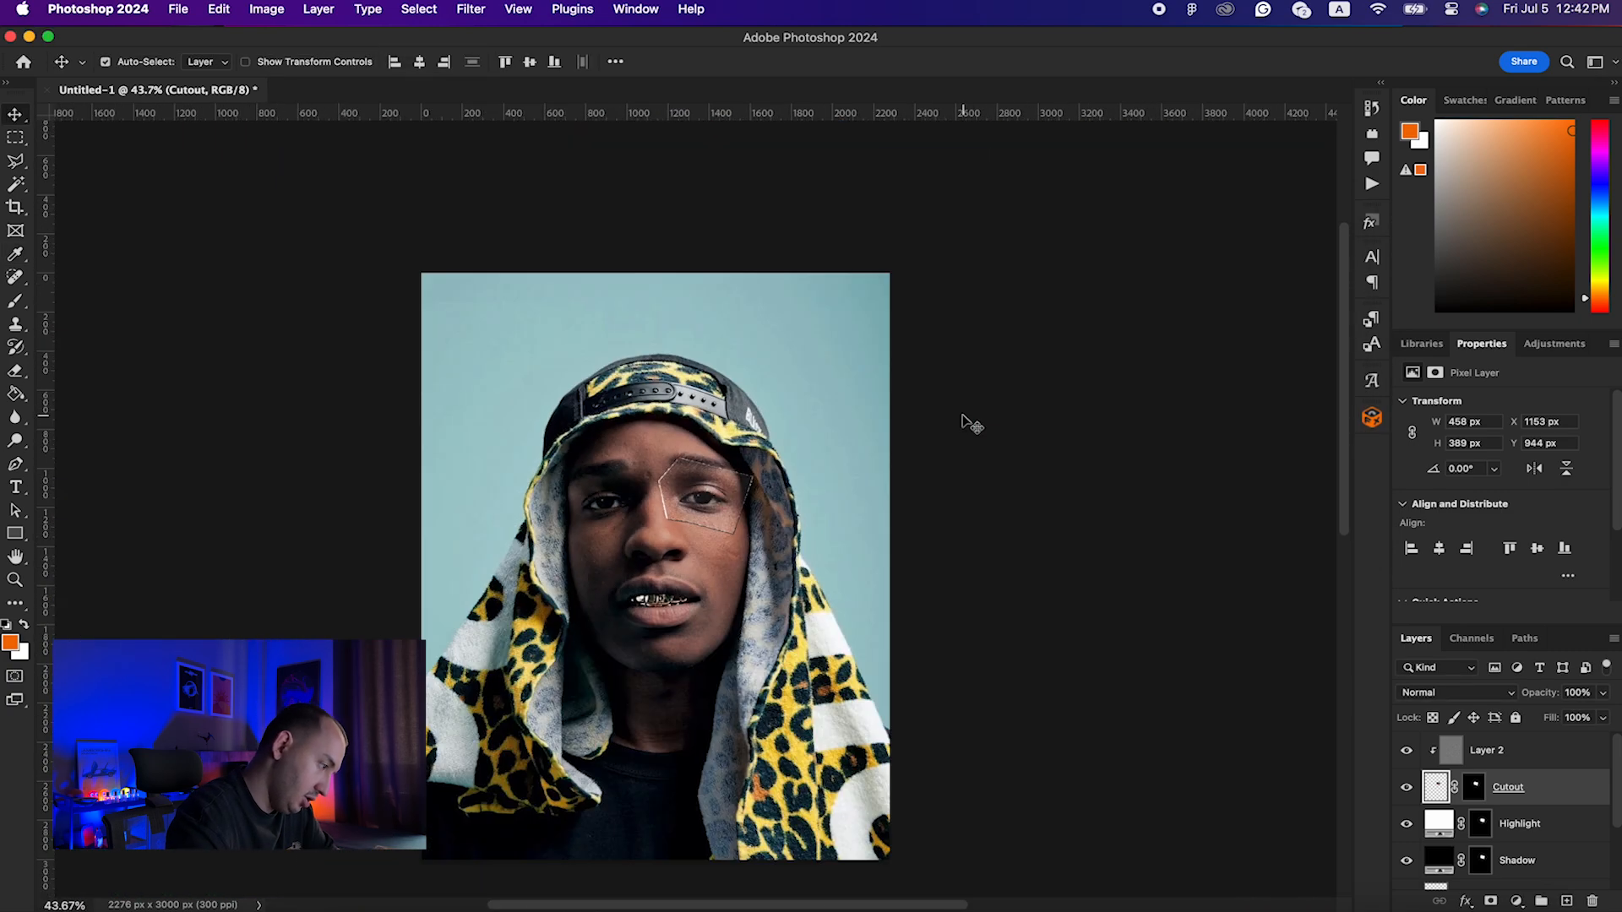
Step: Skew the Highlight layer's lower-left corner slightly inward to thin the white edge along the cutout's left side
scroll(962, 415, up, 10)
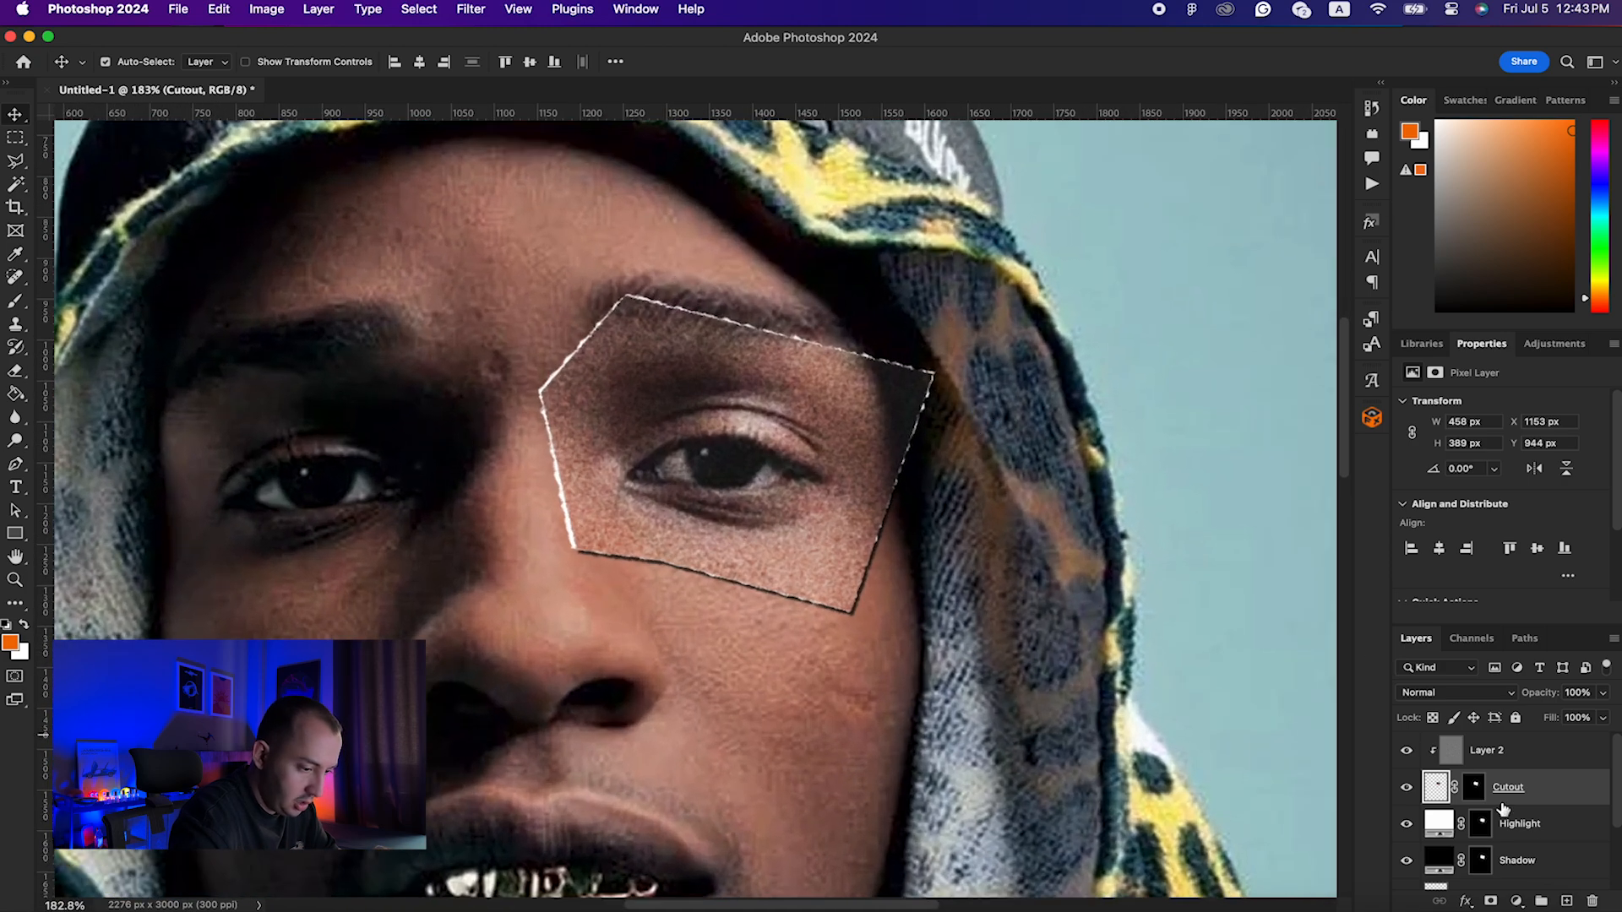
click(1508, 821)
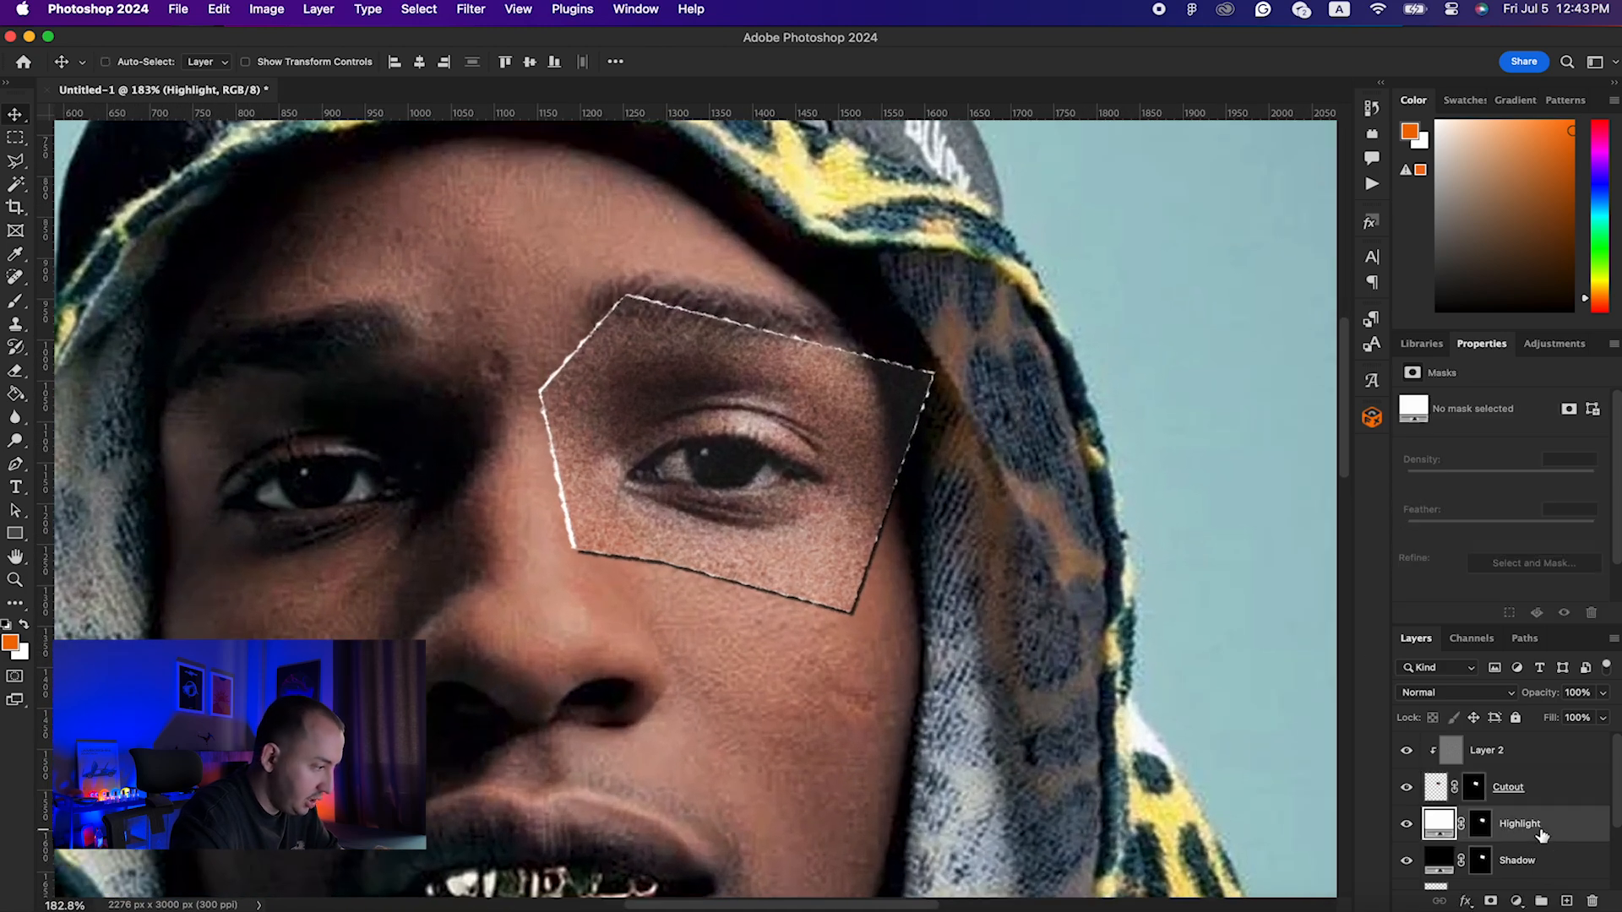
key(super+t)
right_click(704, 355)
click(722, 433)
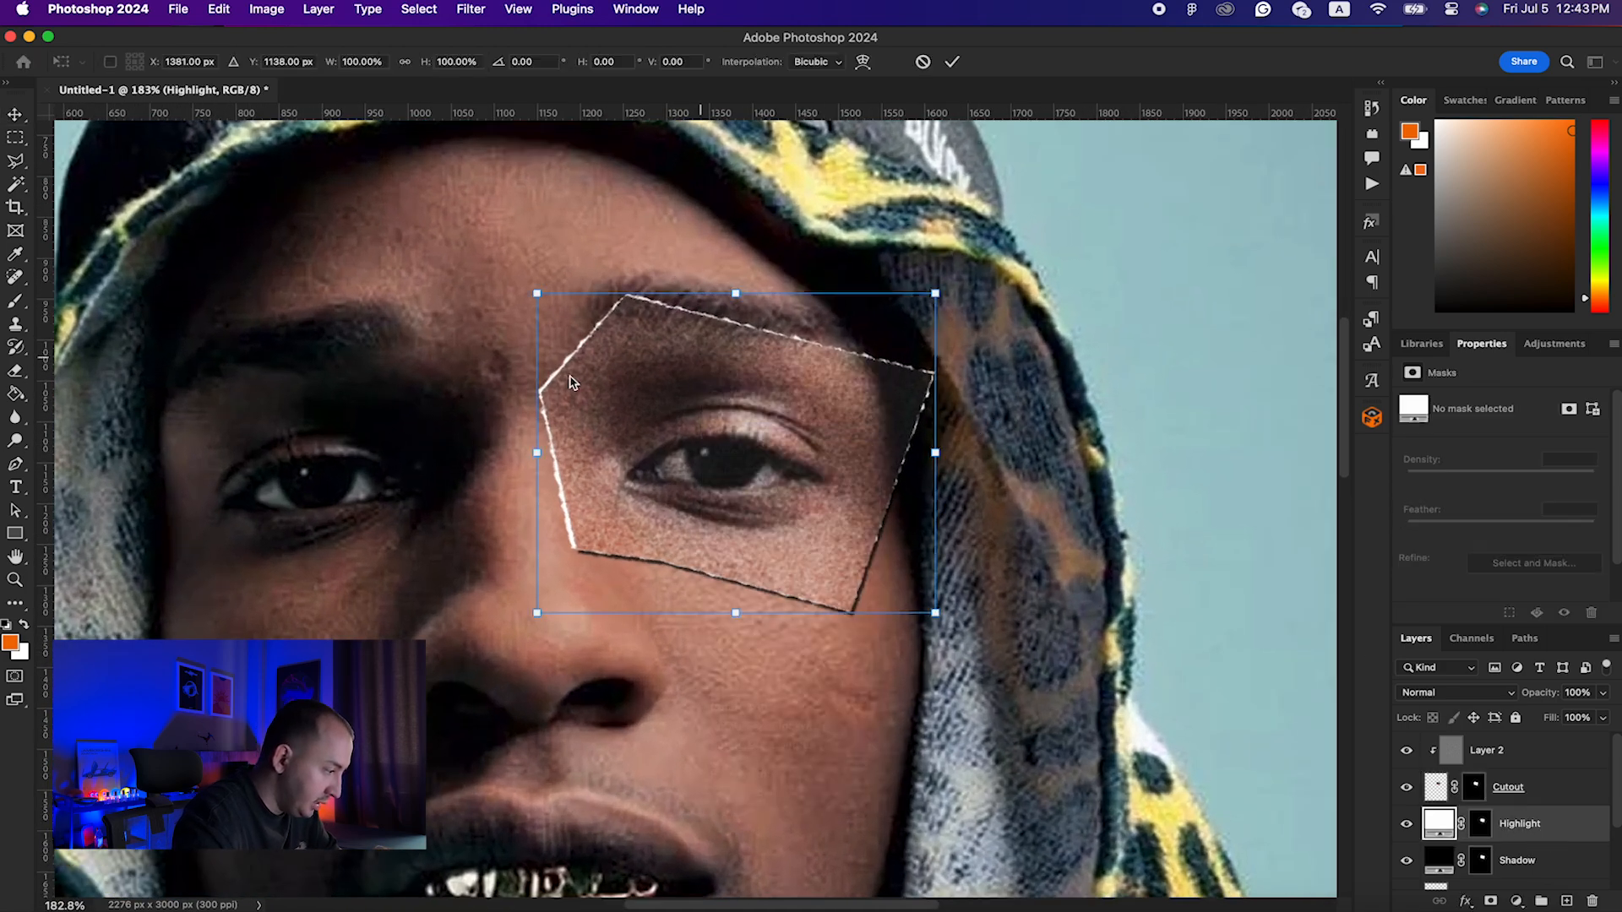
drag(537, 612, 543, 617)
drag(540, 617, 541, 617)
Step: Warp the Highlight layer, pulling its top edge and upper-right corner slightly outward to expose more white border there
right_click(657, 397)
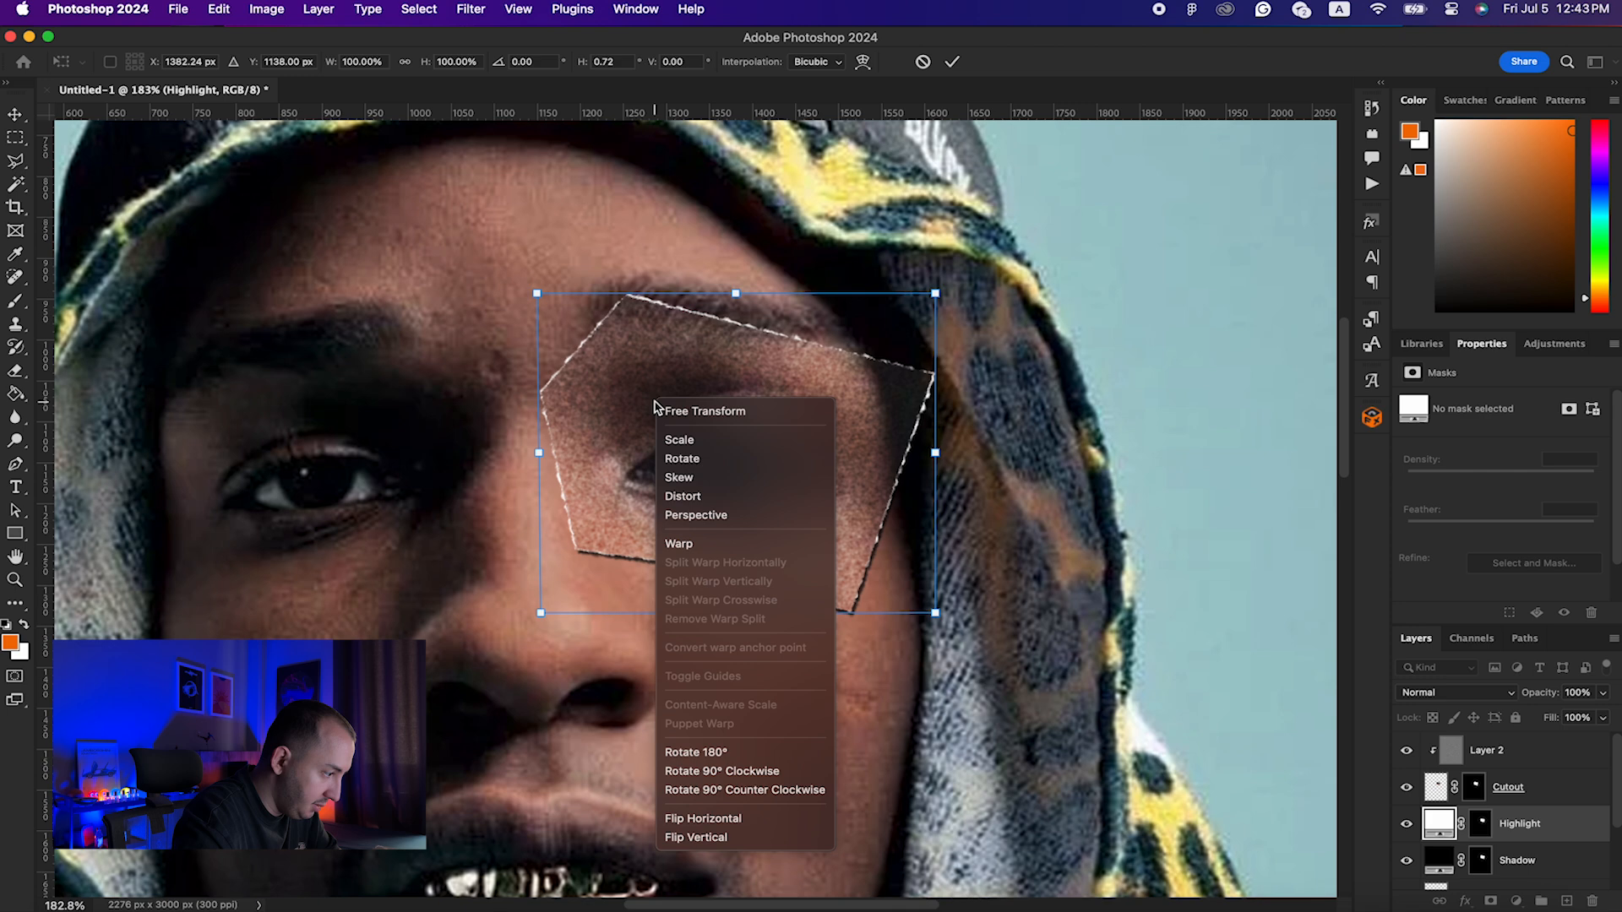
click(686, 545)
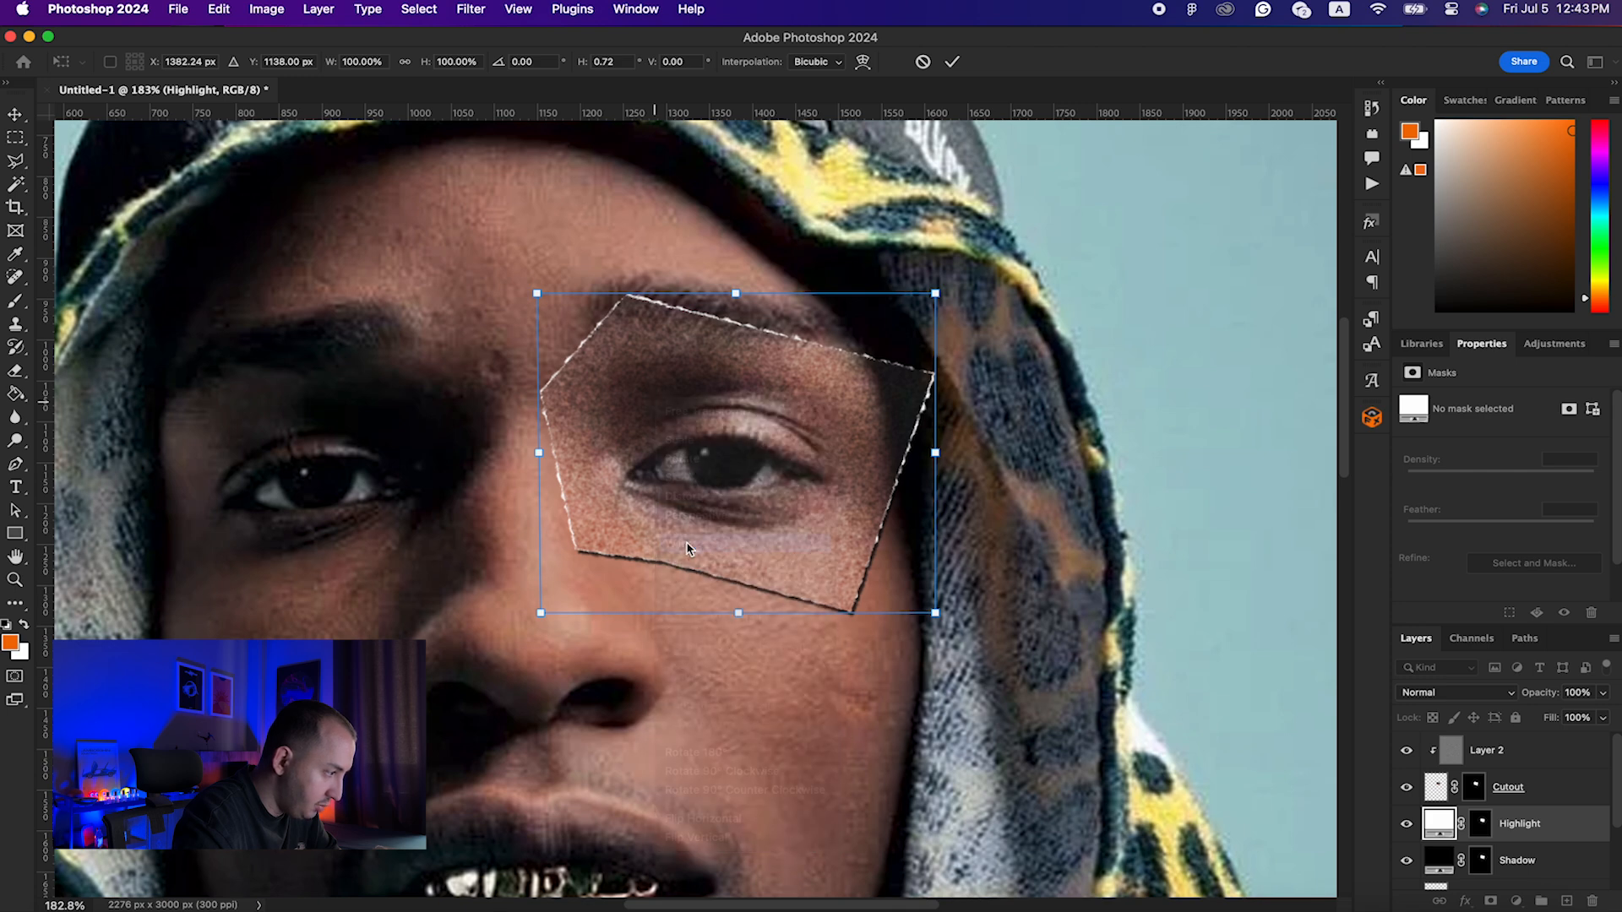
drag(671, 293, 666, 291)
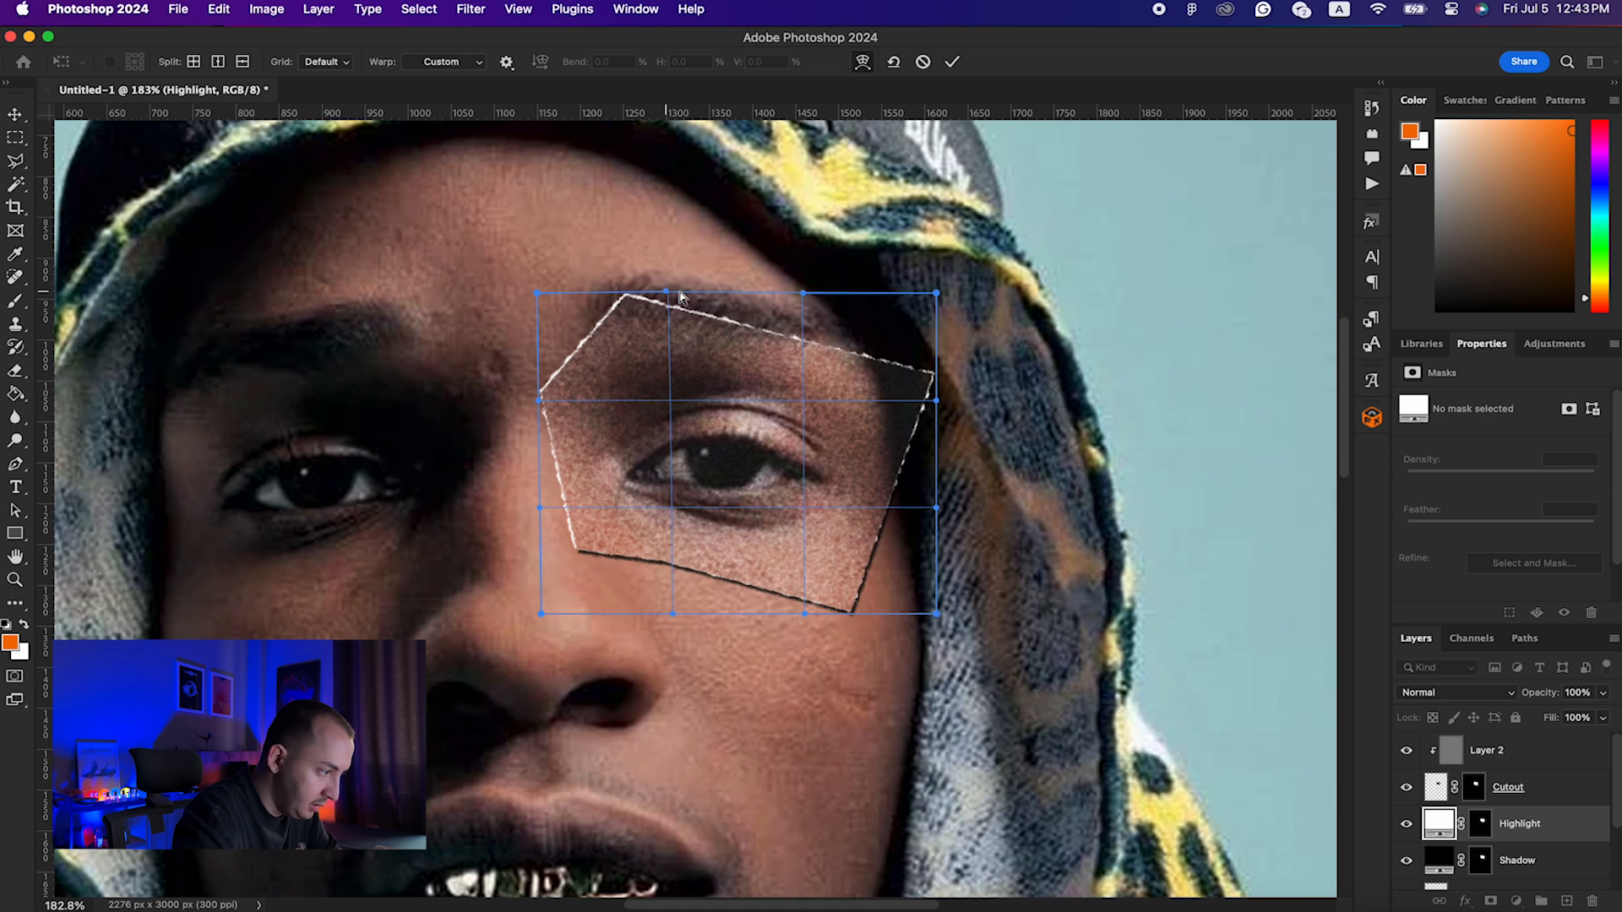
drag(937, 292, 942, 294)
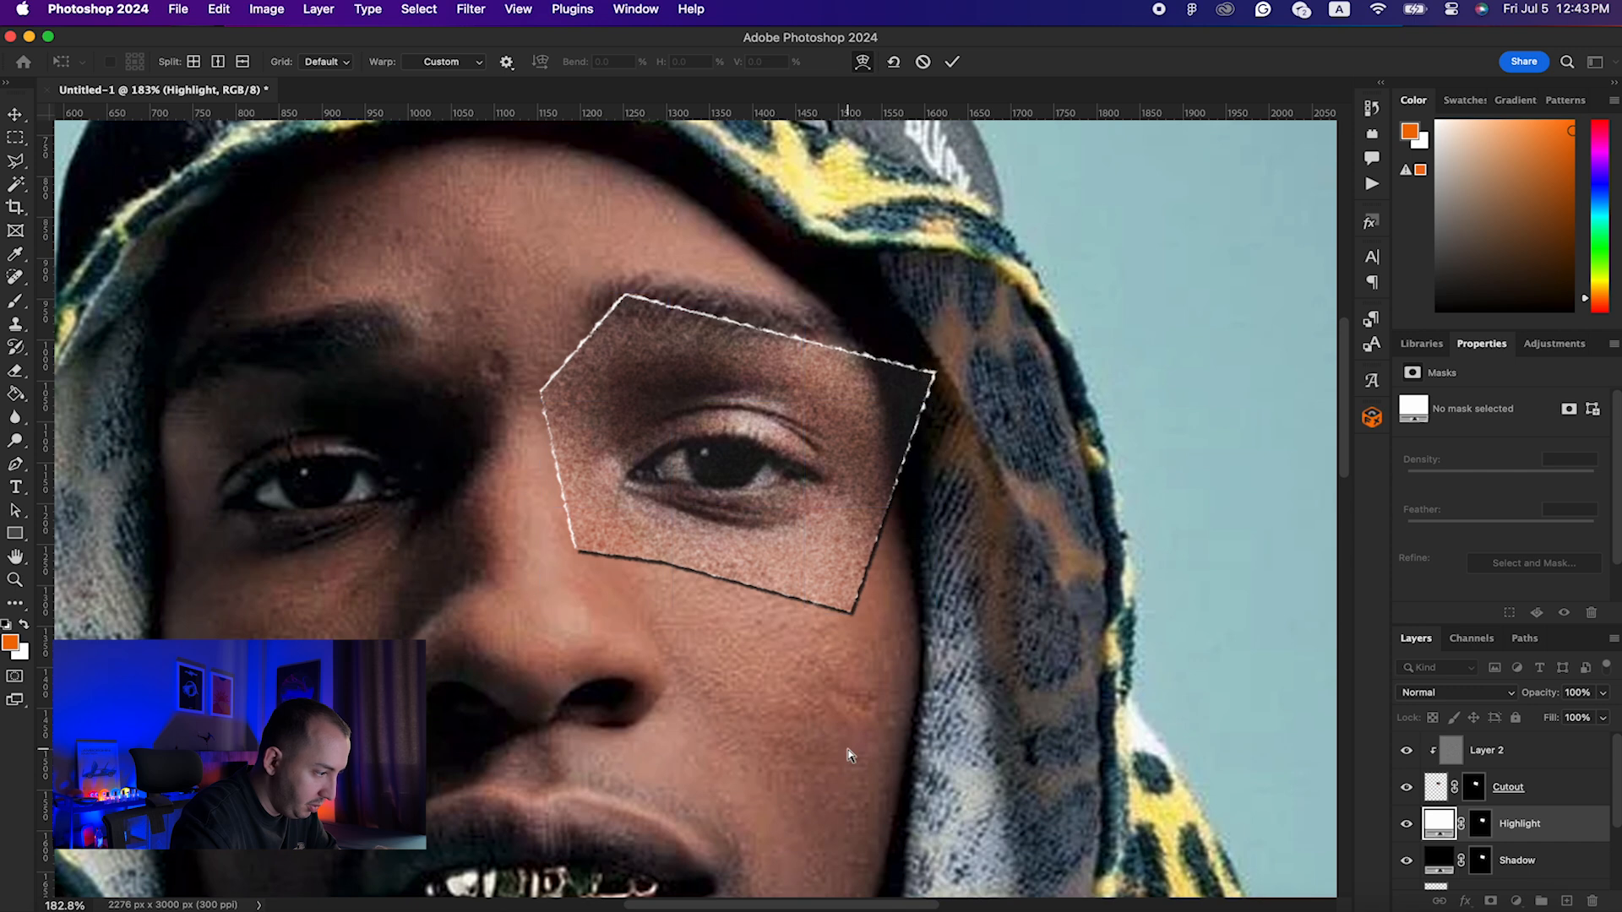
key(Return)
Step: Offset the Shadow layer slightly down and to the right, and set its opacity to 77%
scroll(1535, 836, down, 1)
click(1531, 830)
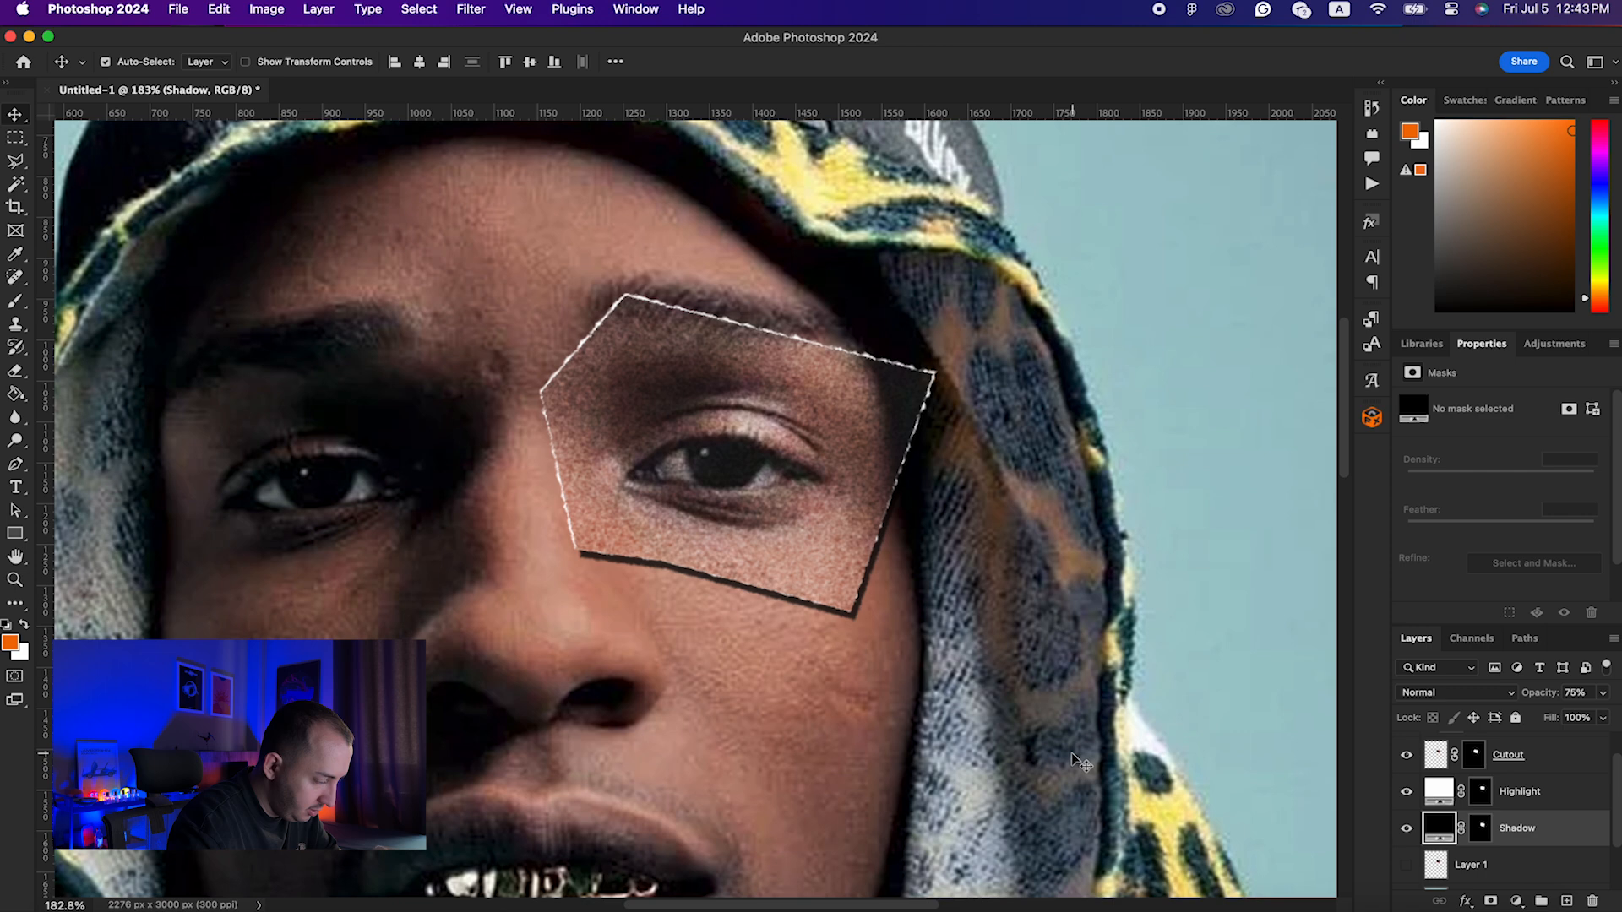
drag(1545, 694, 1540, 695)
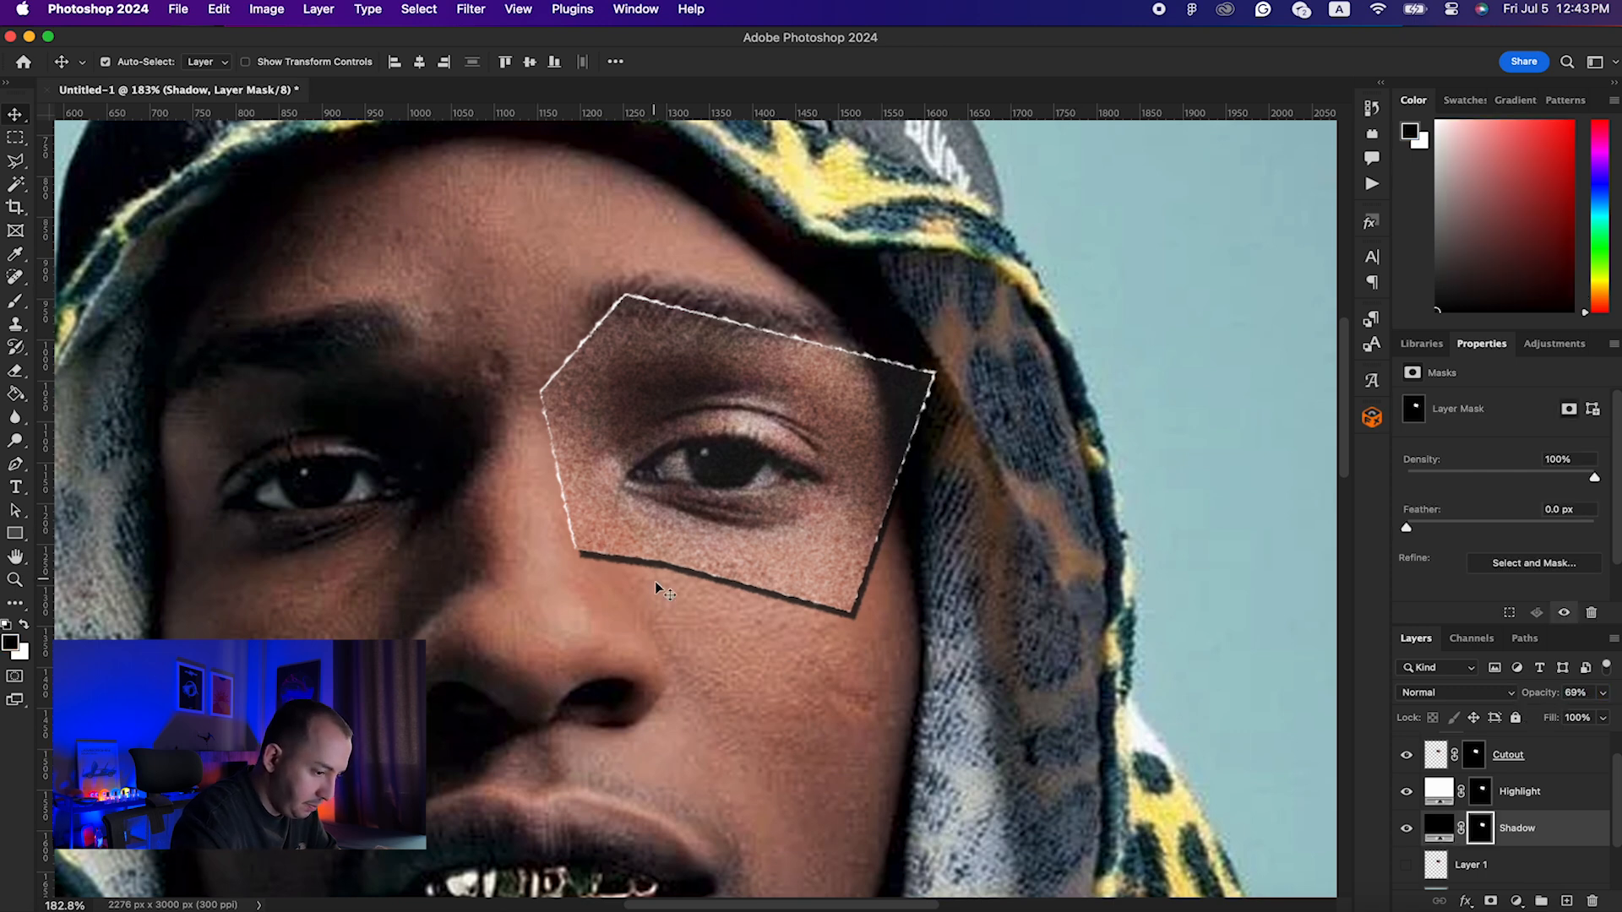
drag(1548, 695, 1555, 695)
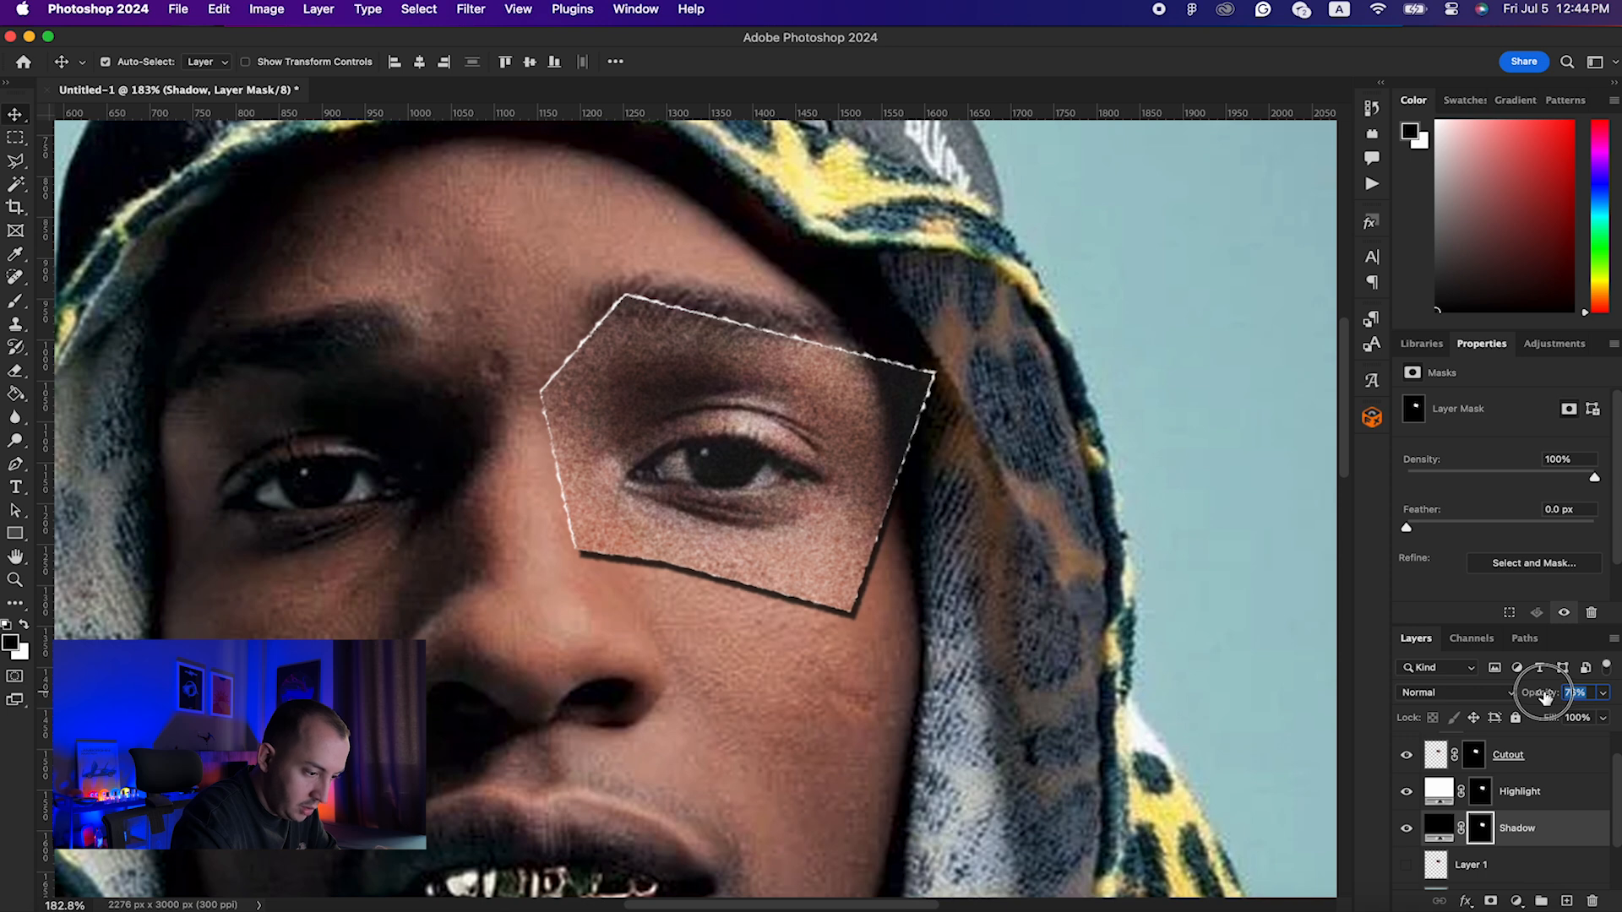
Step: Change the Highlight layer's fill color to light gray e4e4e4
double_click(1438, 794)
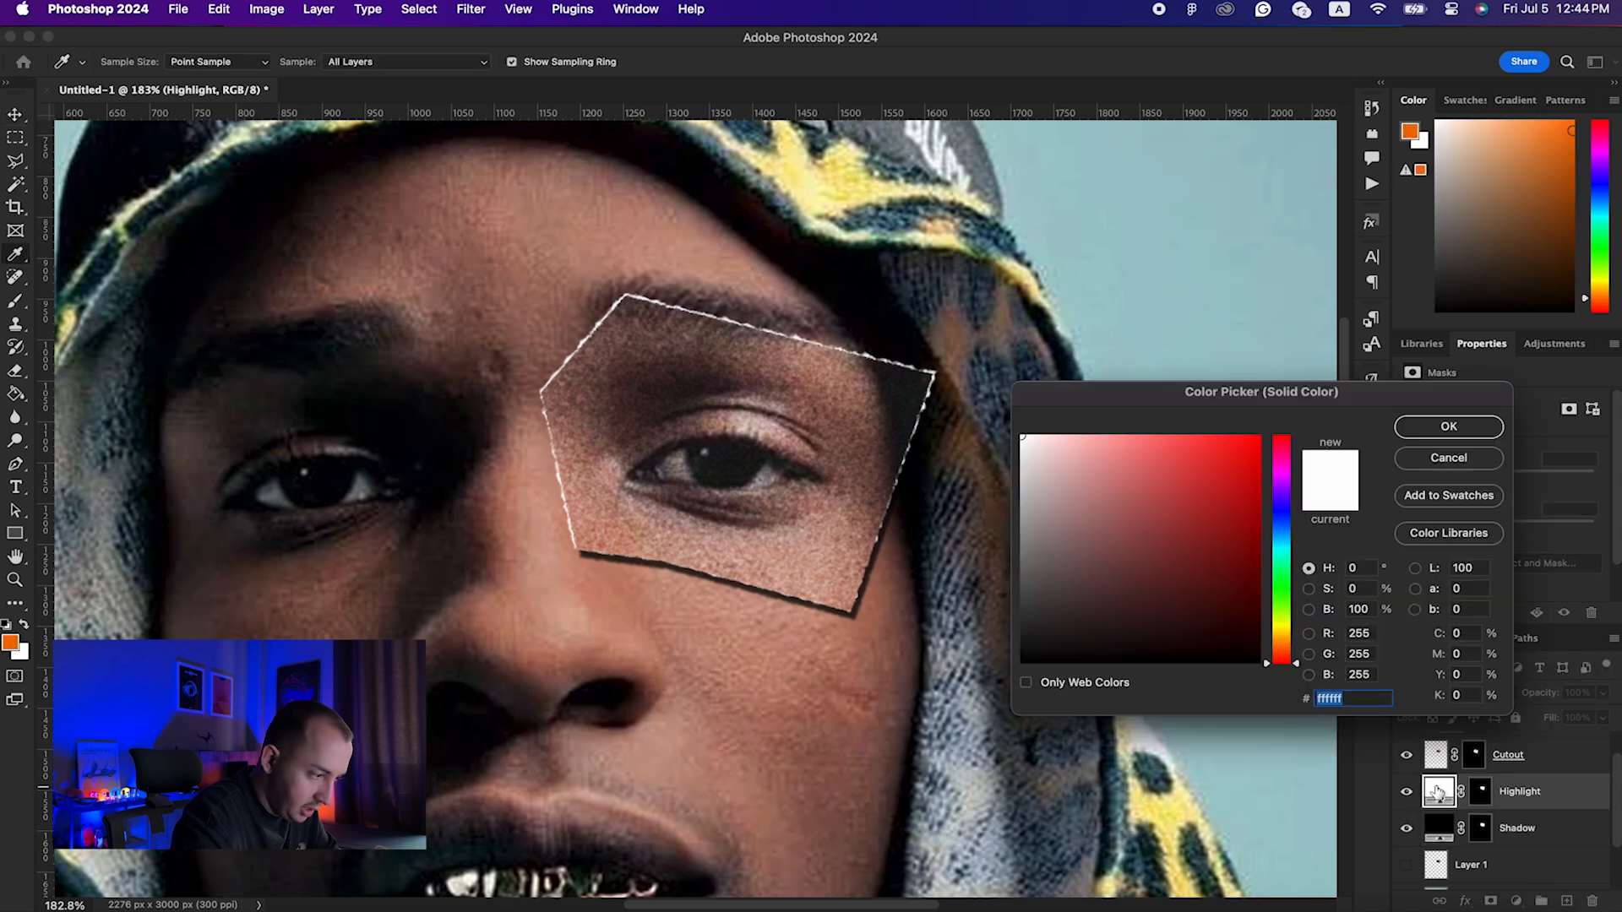
drag(1017, 452, 1016, 461)
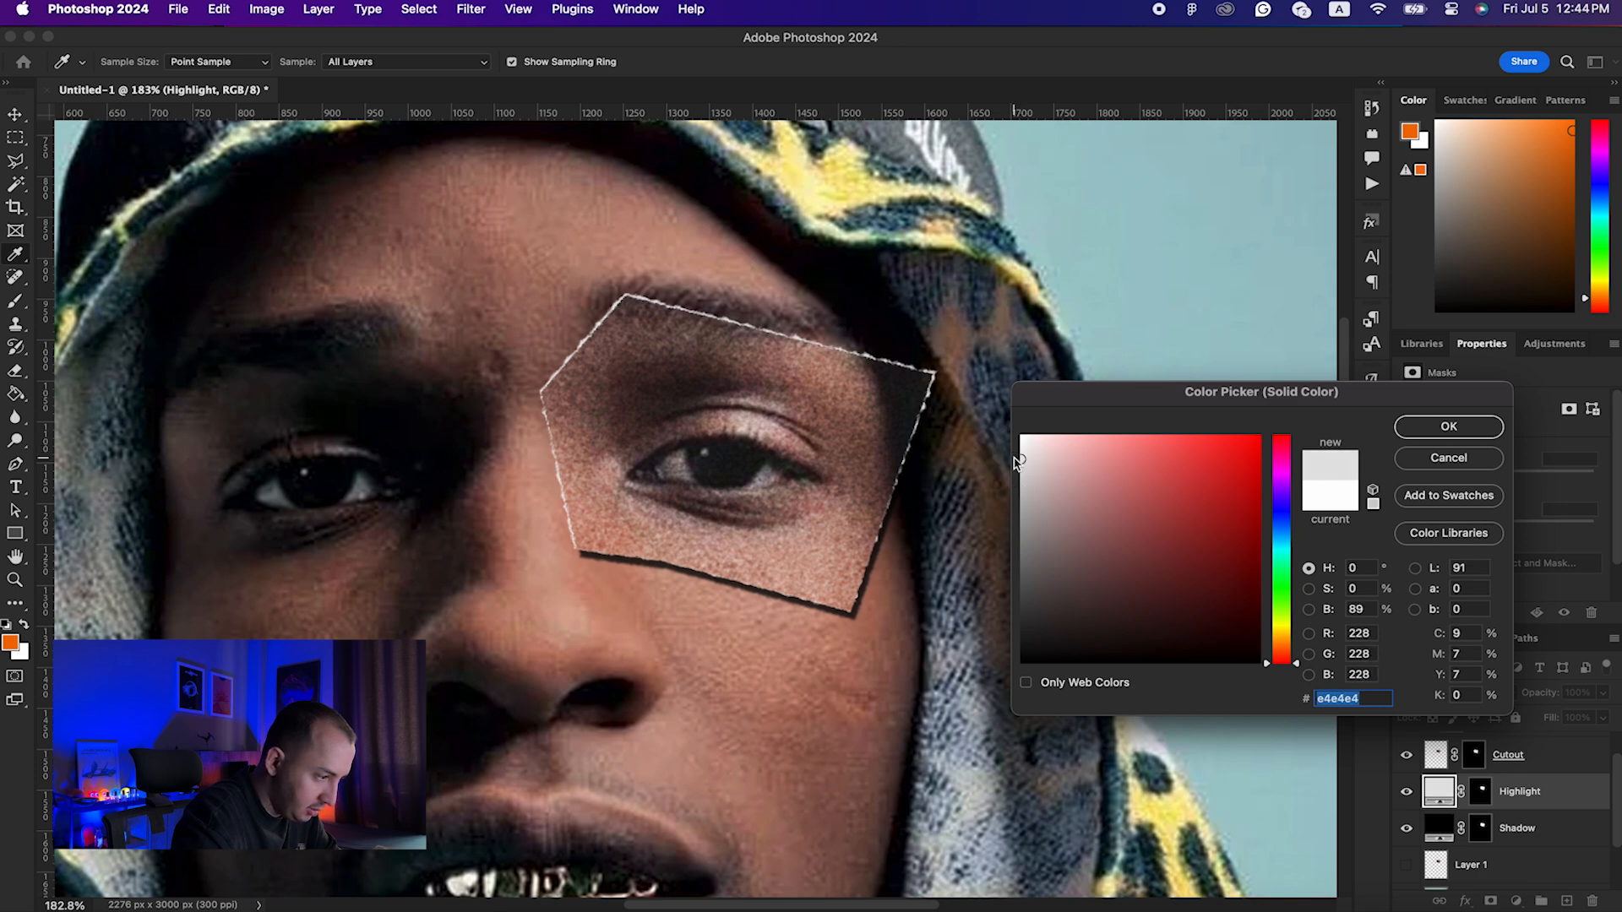
click(1428, 429)
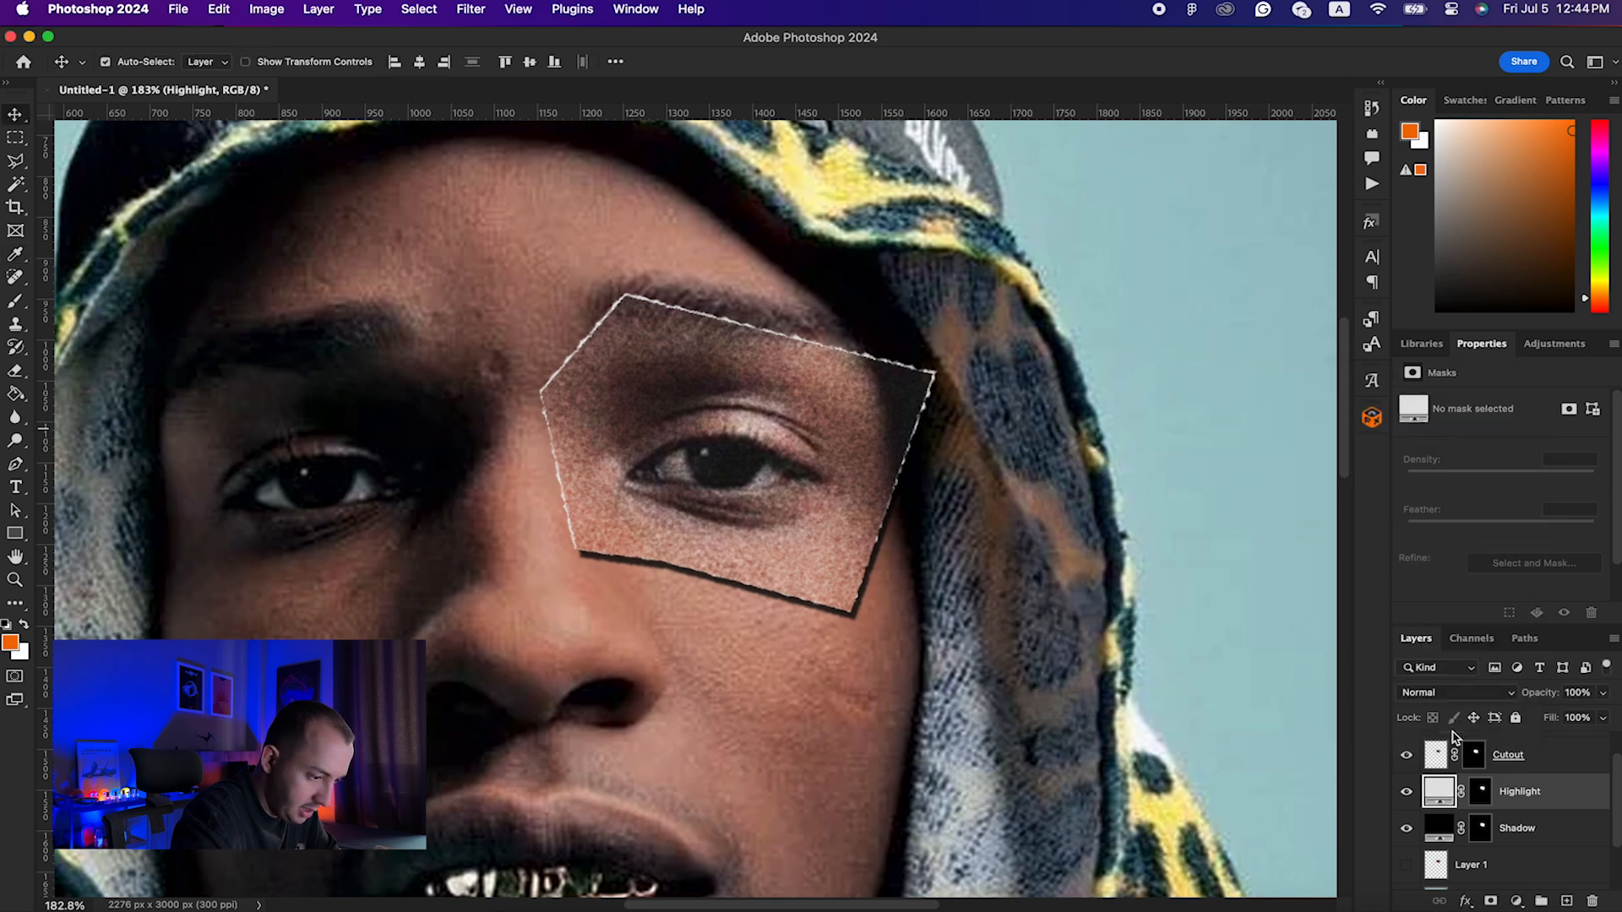
Step: Change the Shadow layer's fill color to dark gray 1a1a1a
double_click(1436, 828)
drag(1018, 636, 1013, 636)
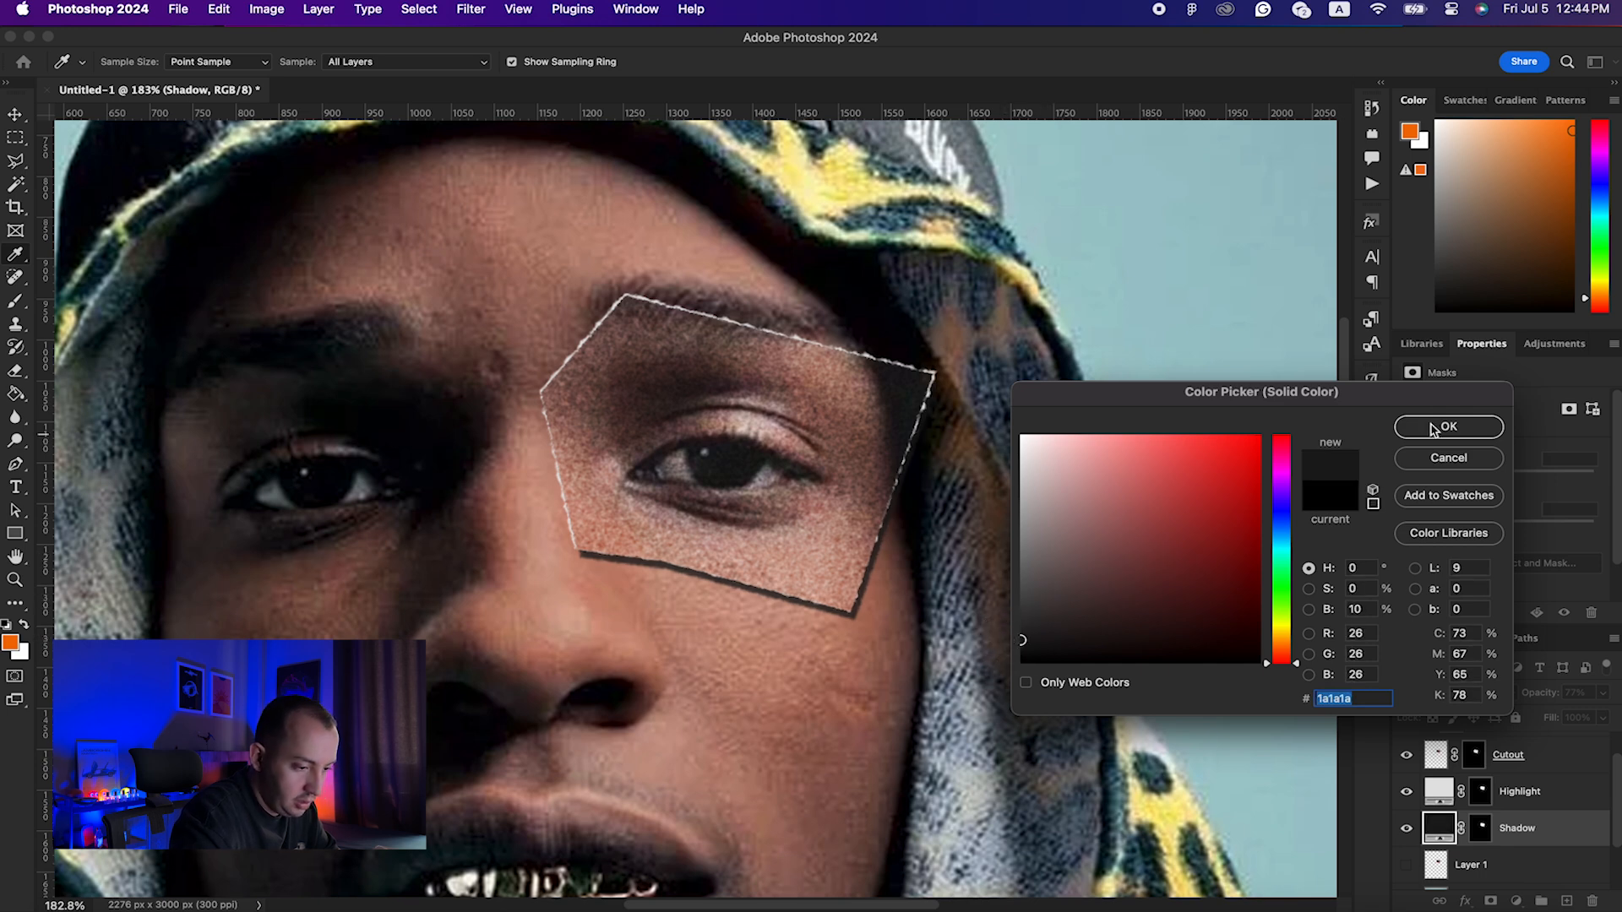
click(1434, 429)
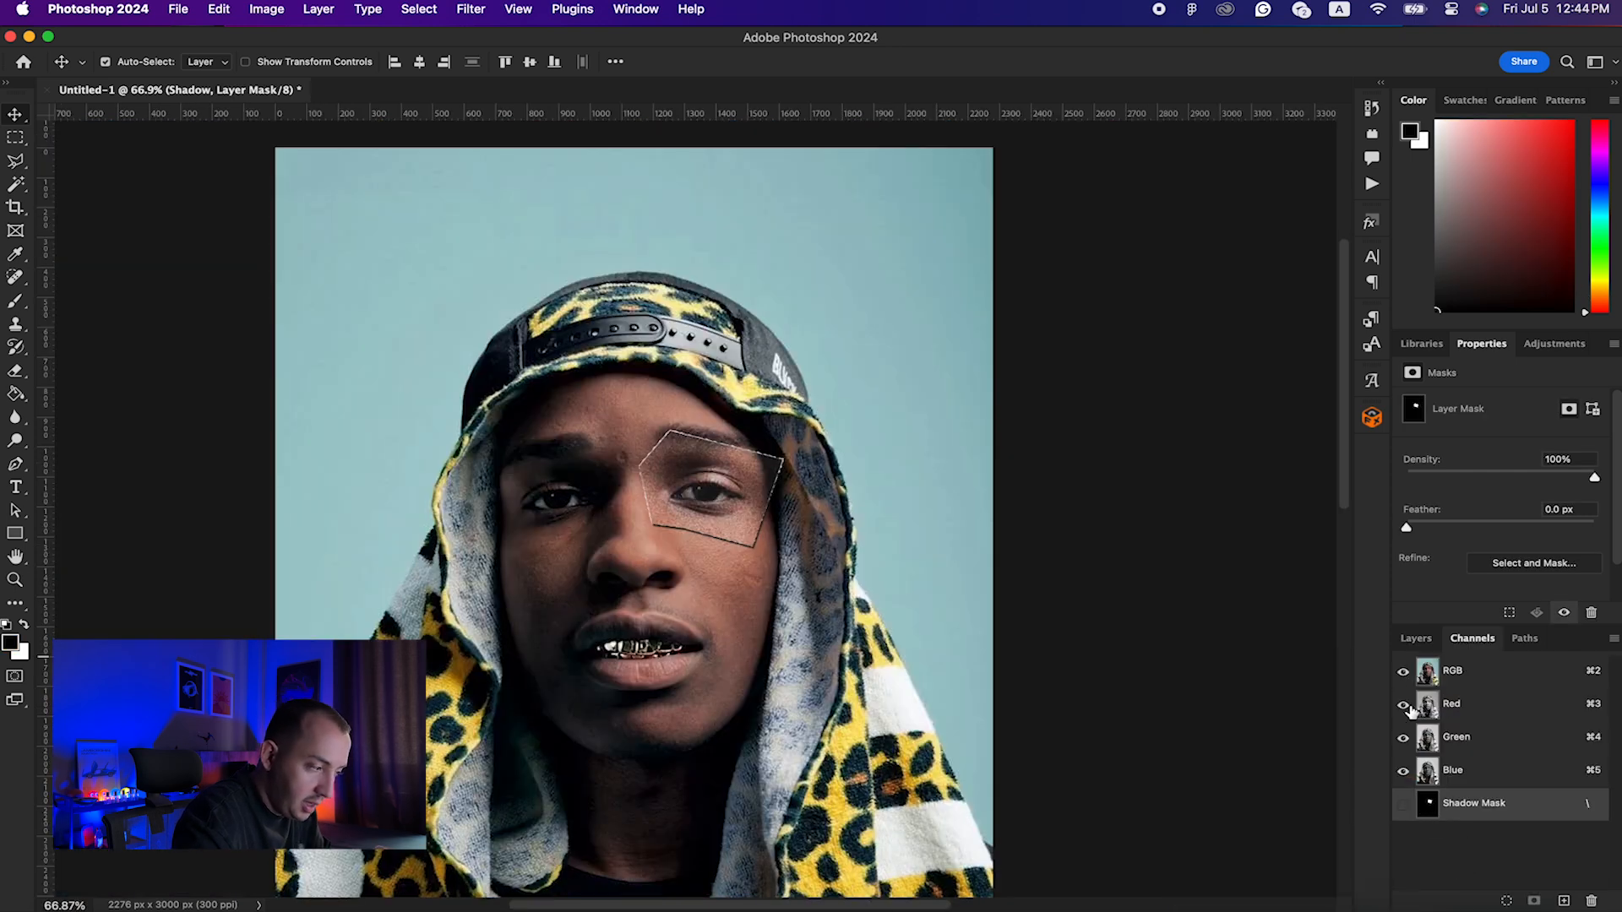
Step: Isolate the Shadow layer's mask channel and apply the Ripple filter to roughen its edges
scroll(734, 570, up, 6)
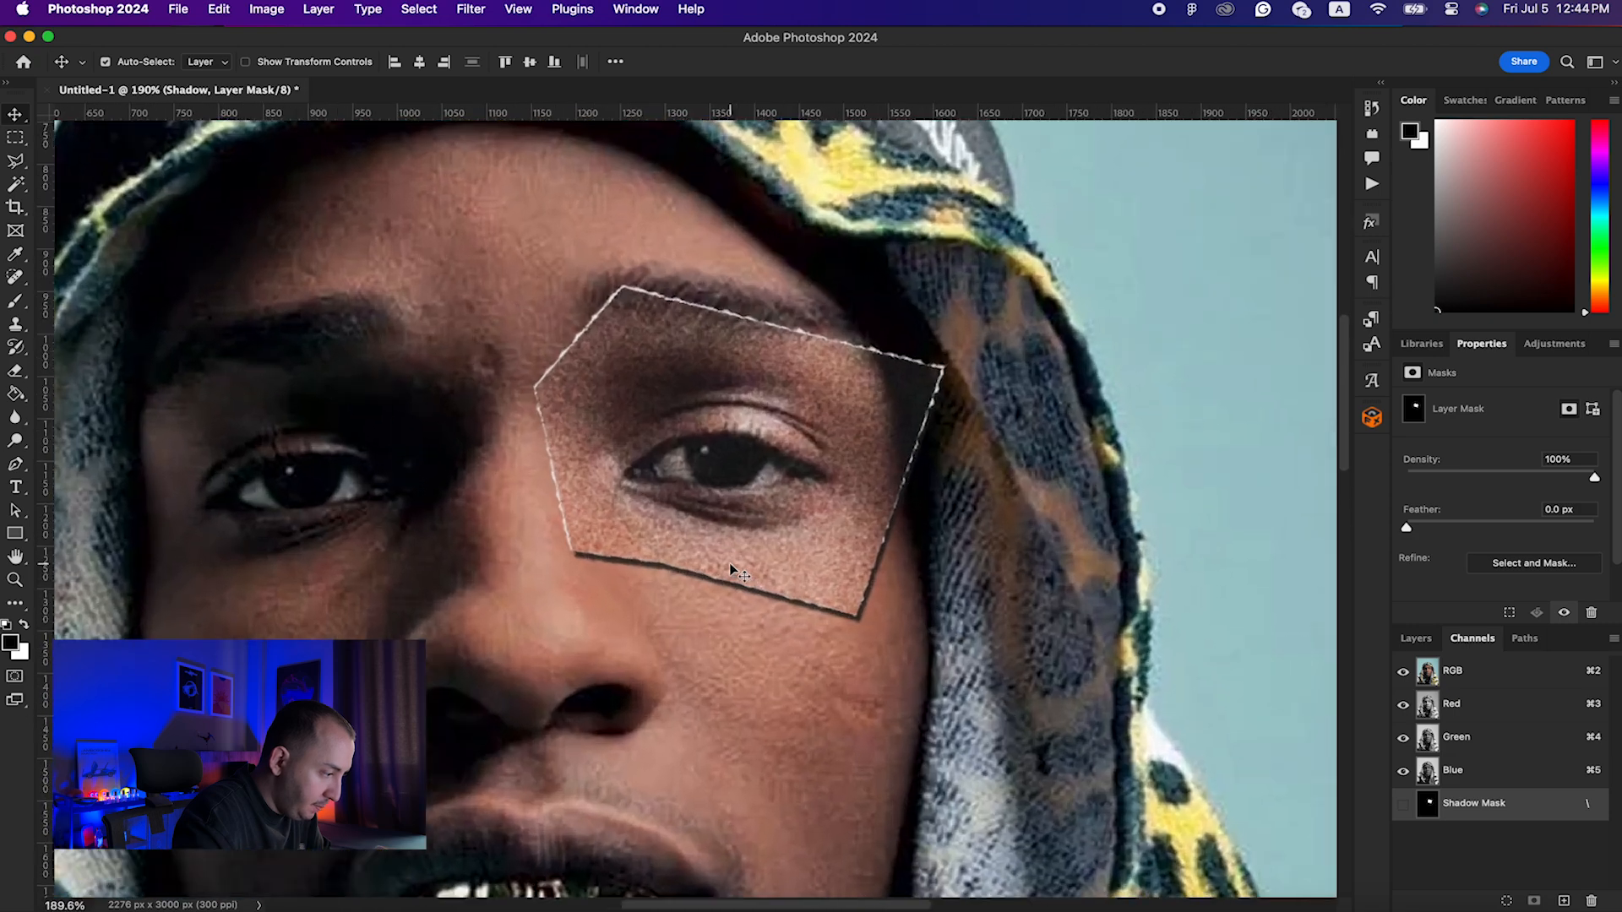
scroll(733, 570, up, 2)
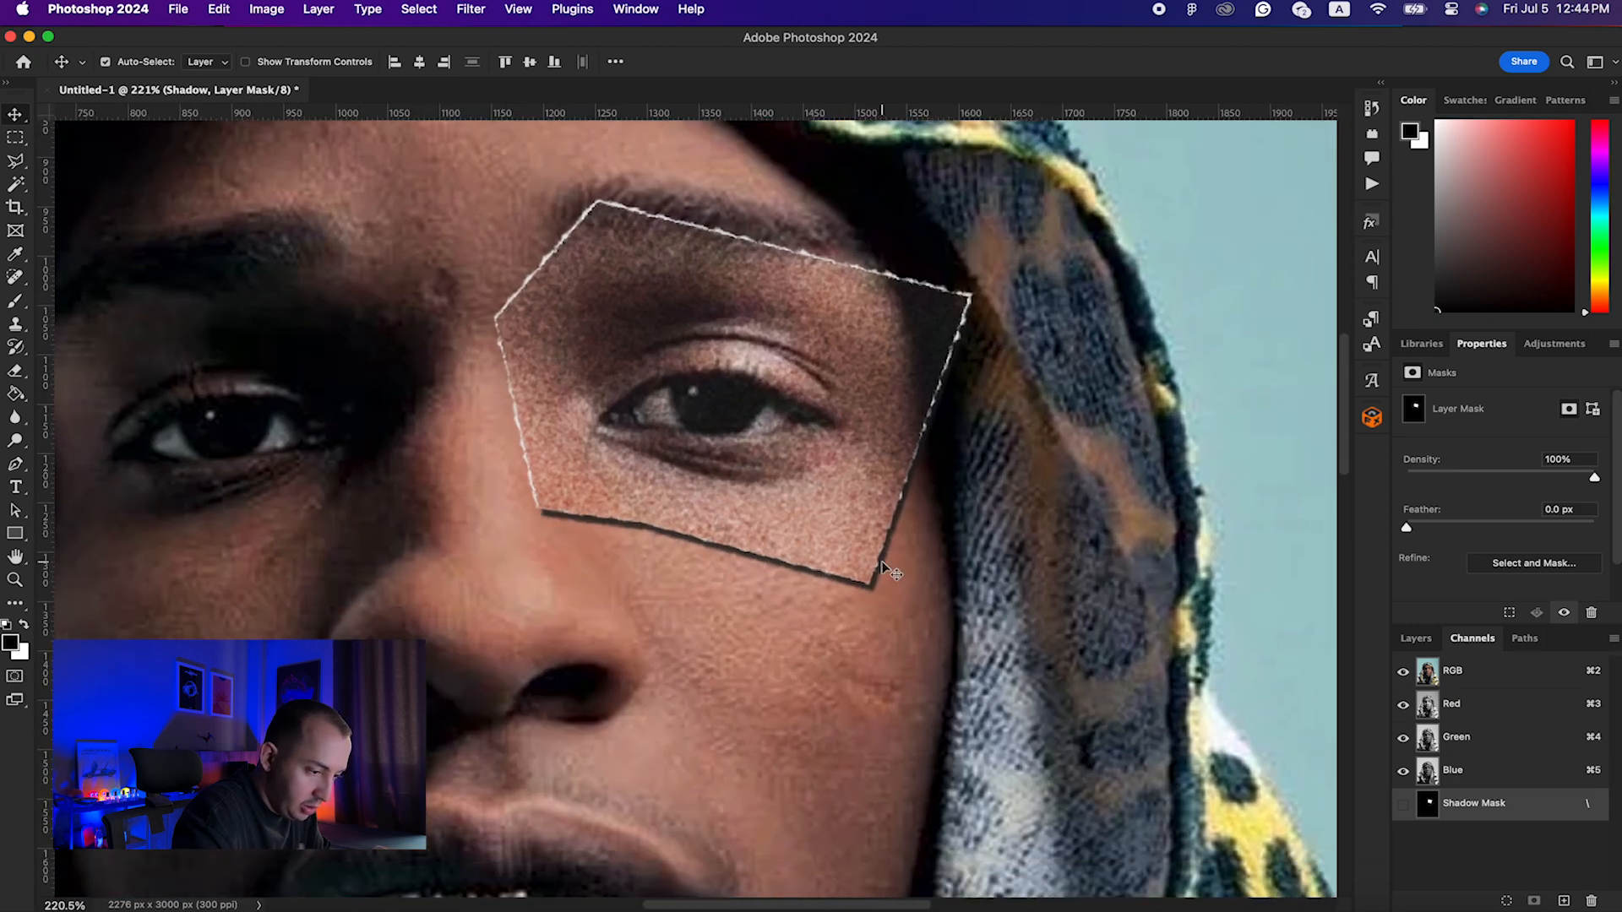
click(1418, 641)
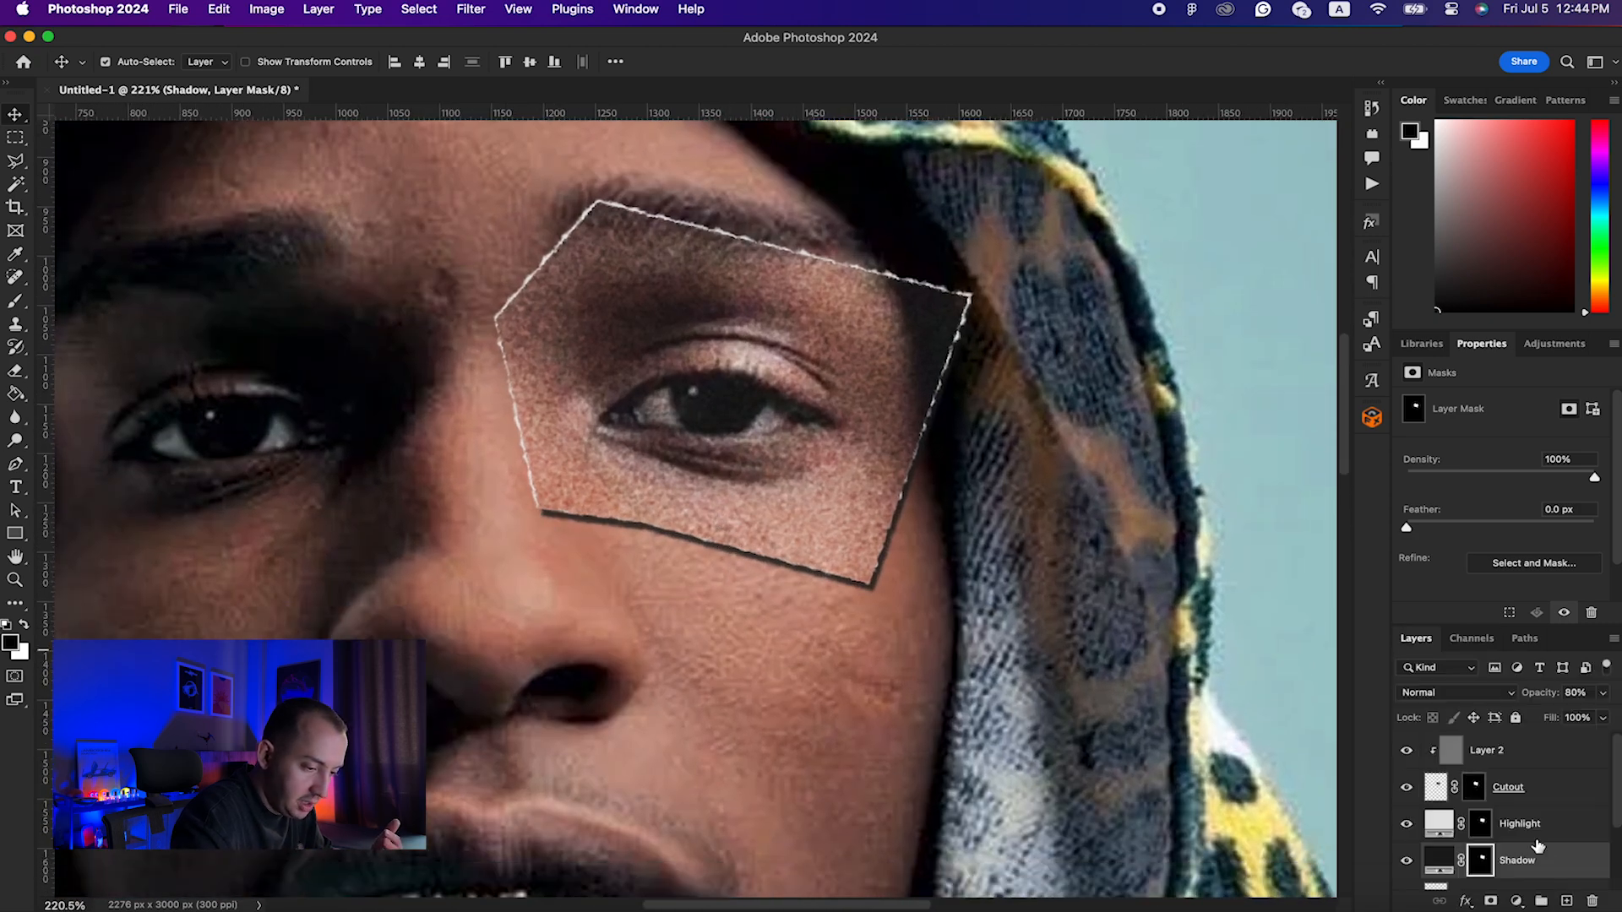
click(1547, 866)
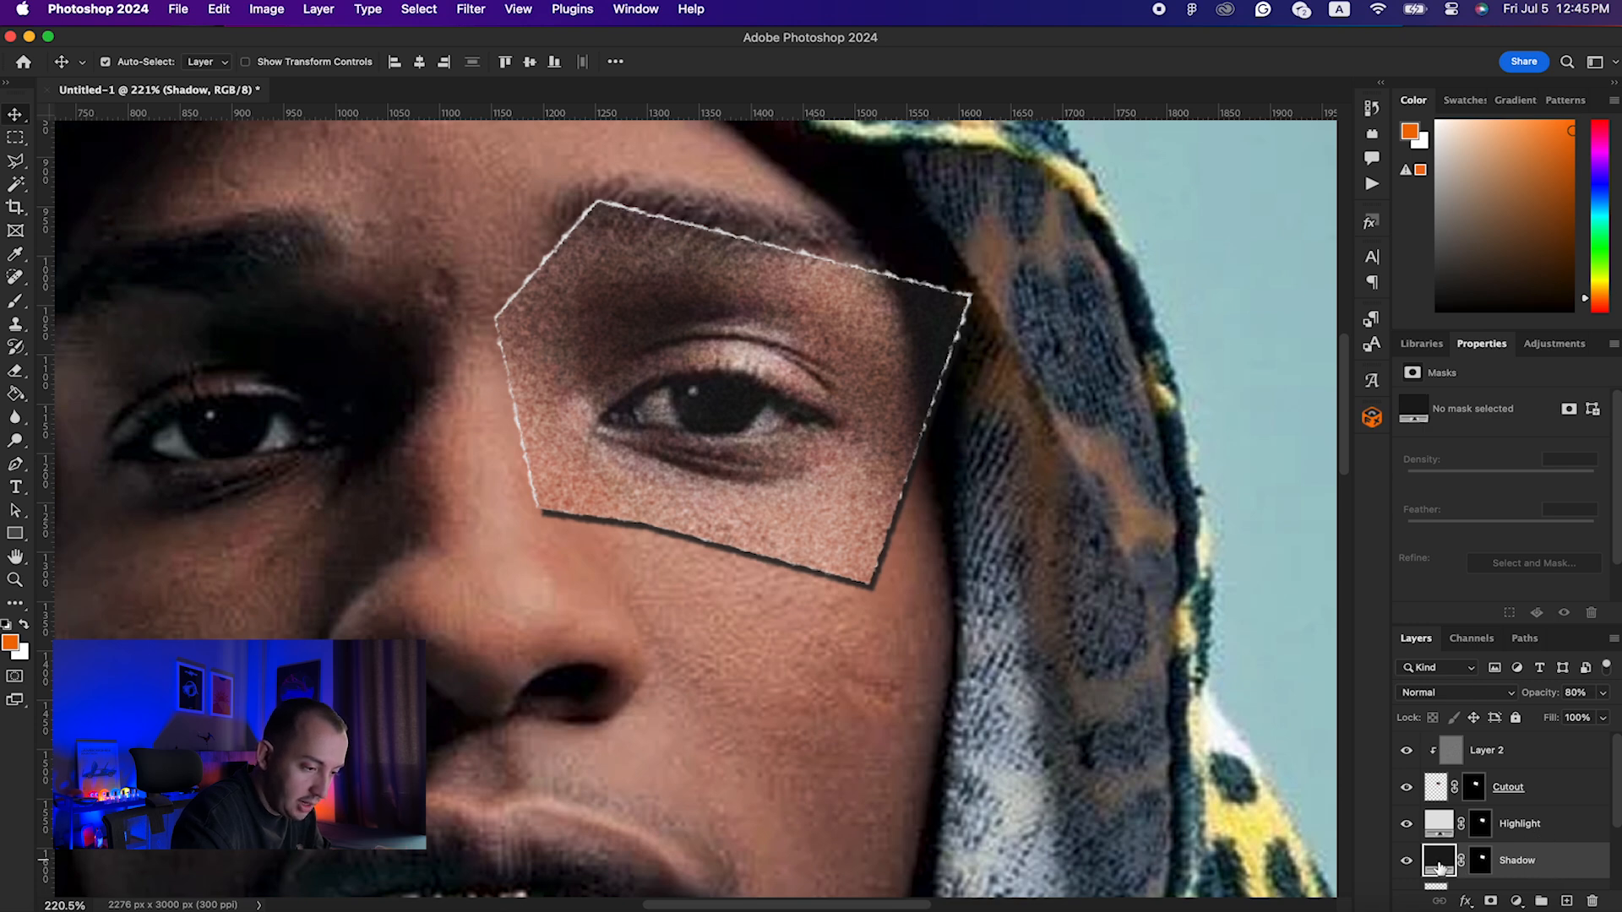
click(1466, 643)
click(1403, 804)
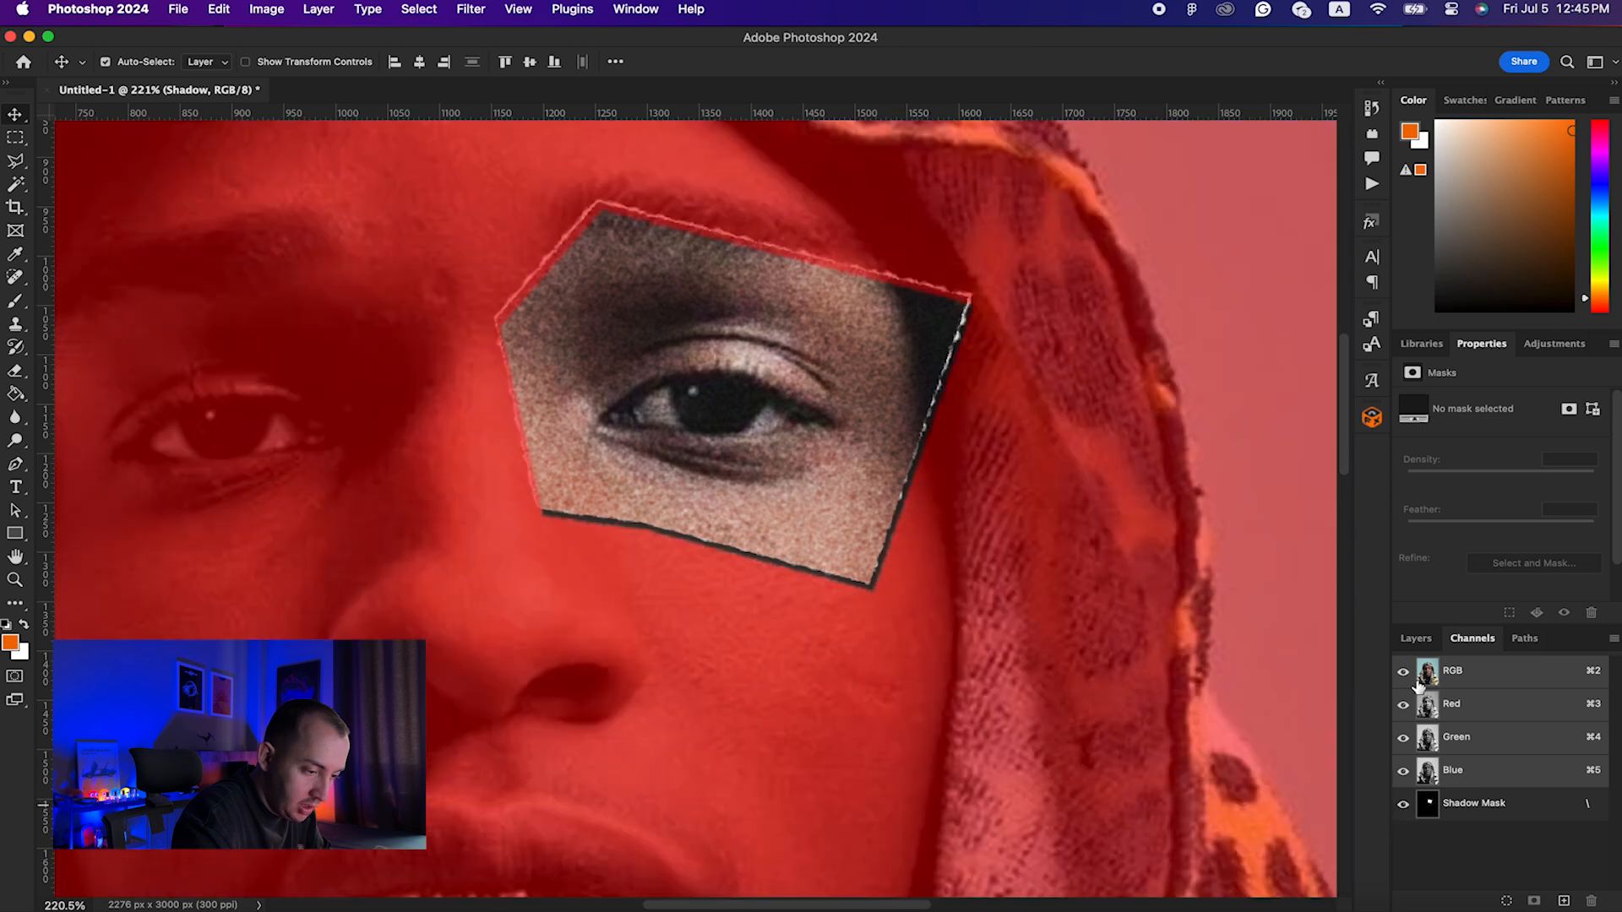
click(1474, 803)
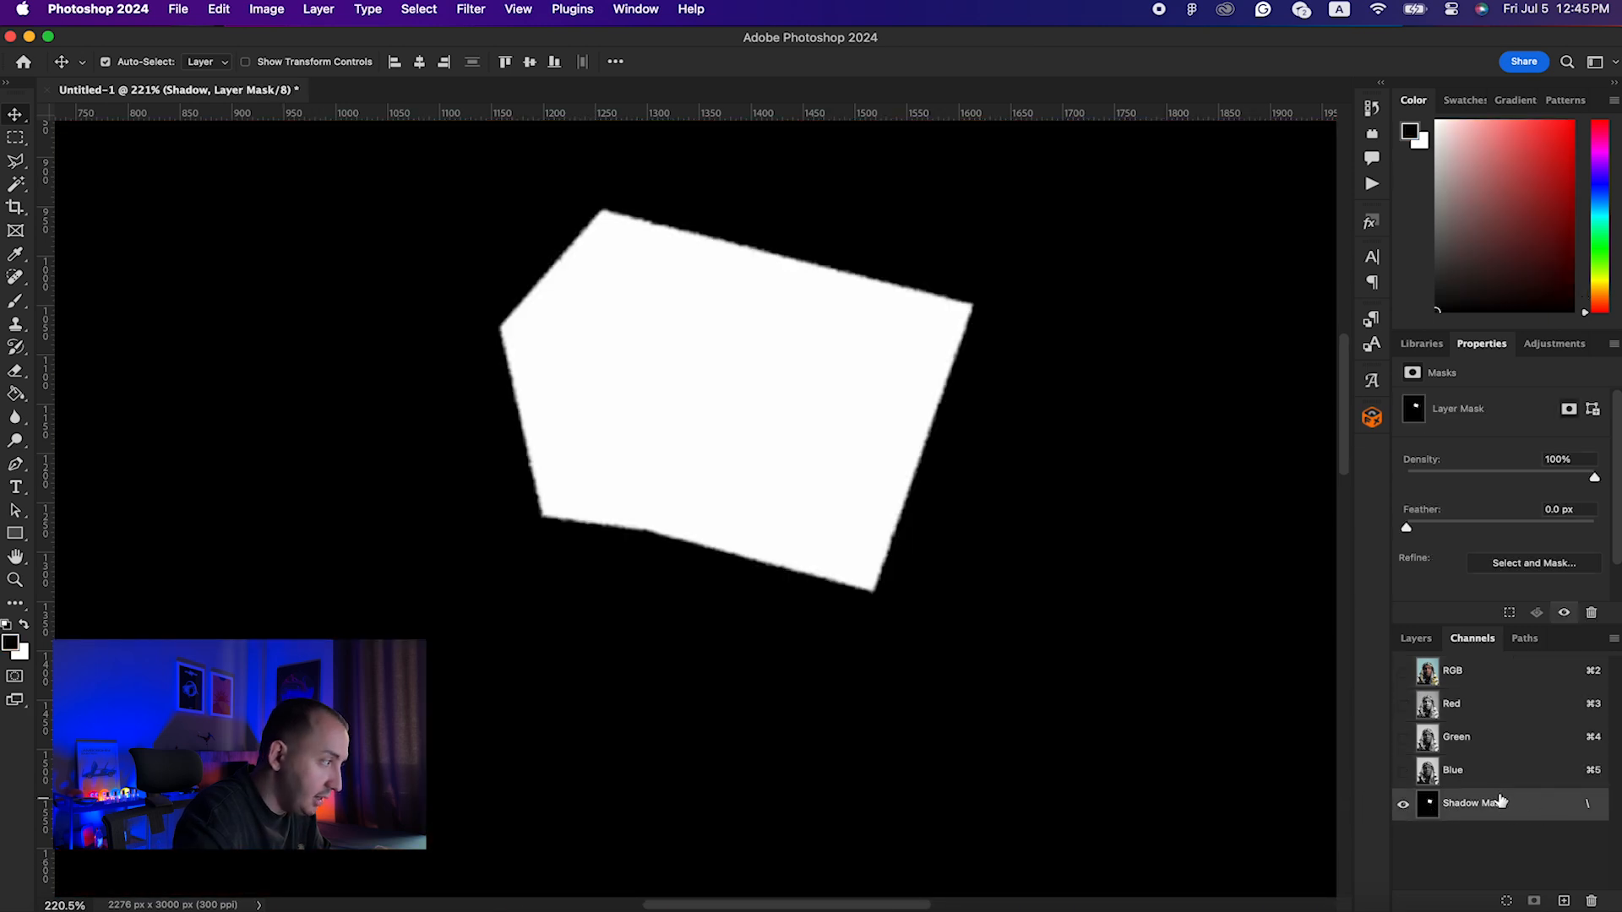
click(471, 9)
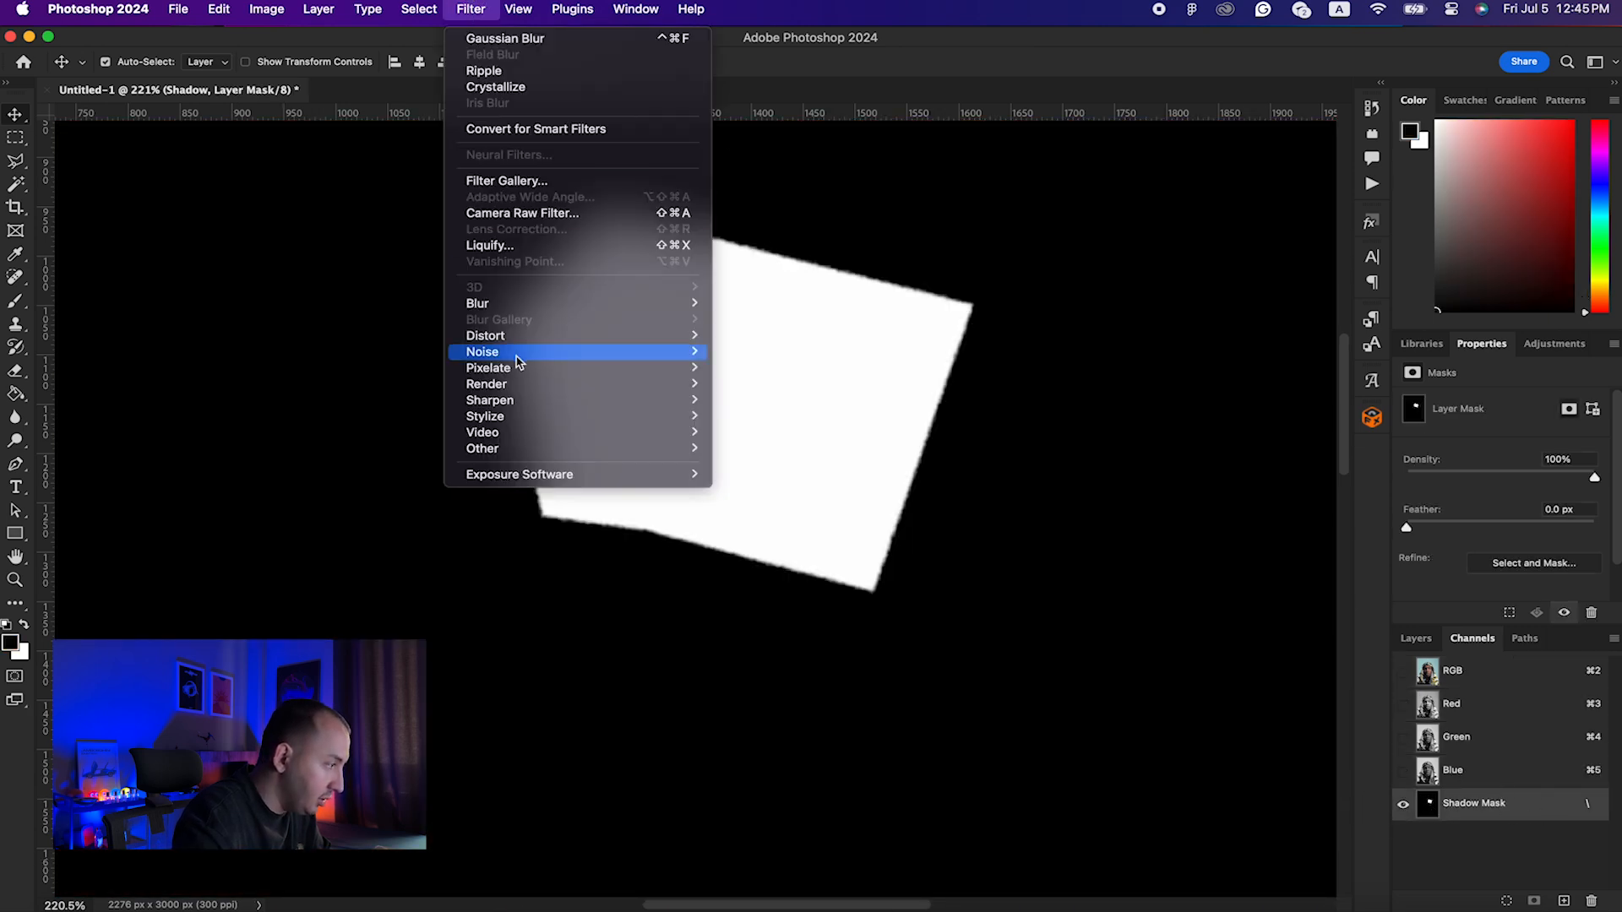
click(511, 73)
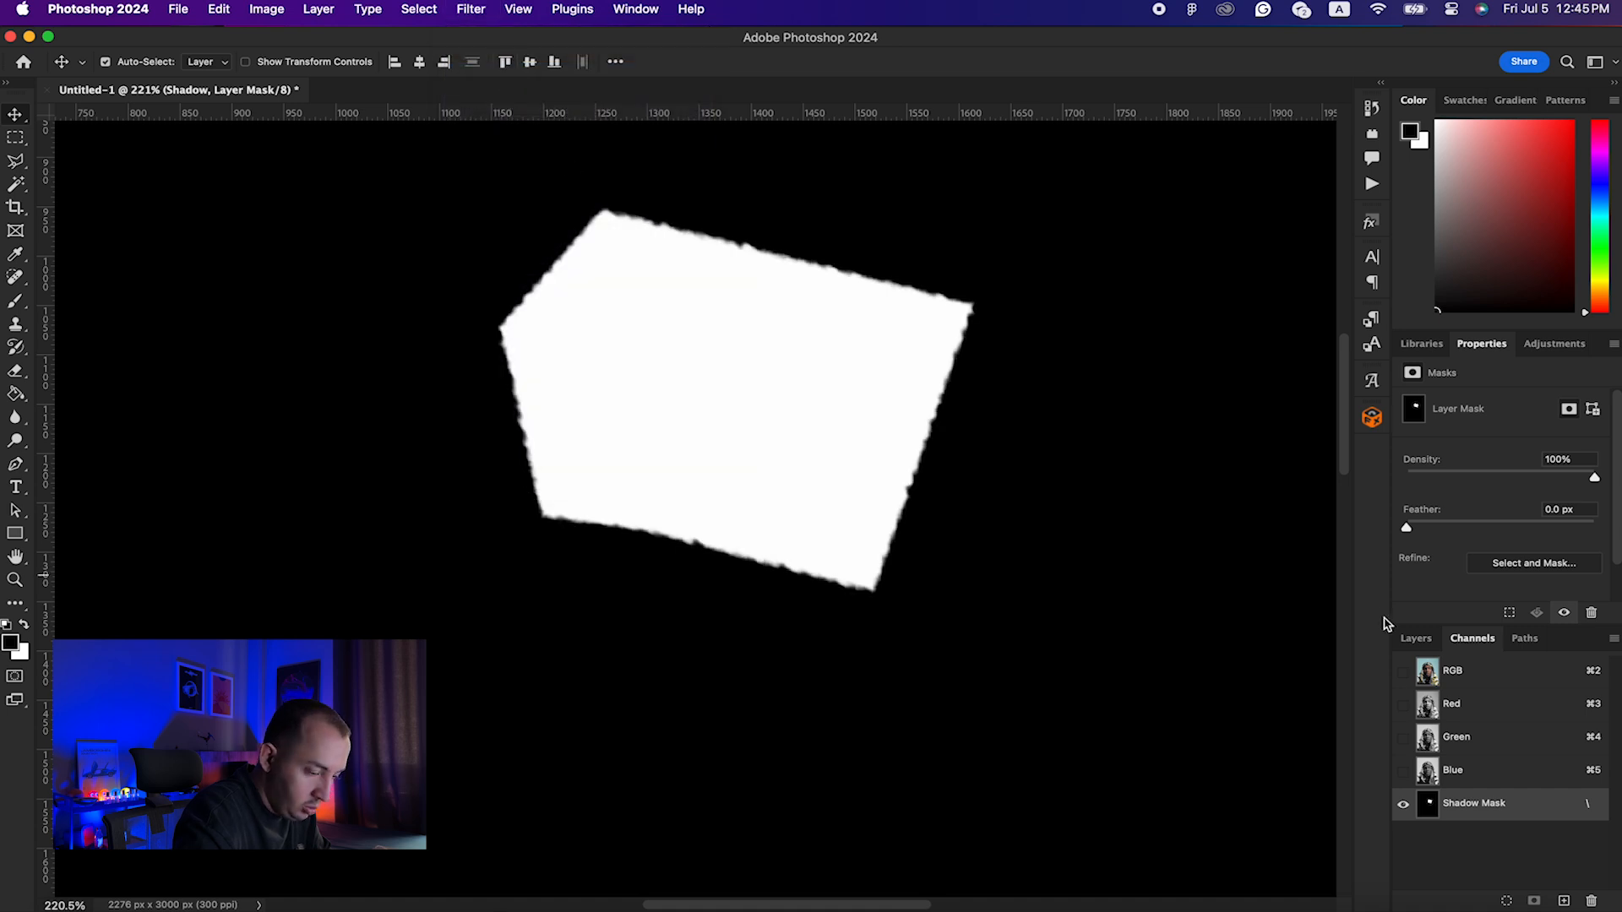
Step: Restore the full-color RGB view without the Shadow mask overlay and check the finished cutout against the whole portrait
click(1403, 670)
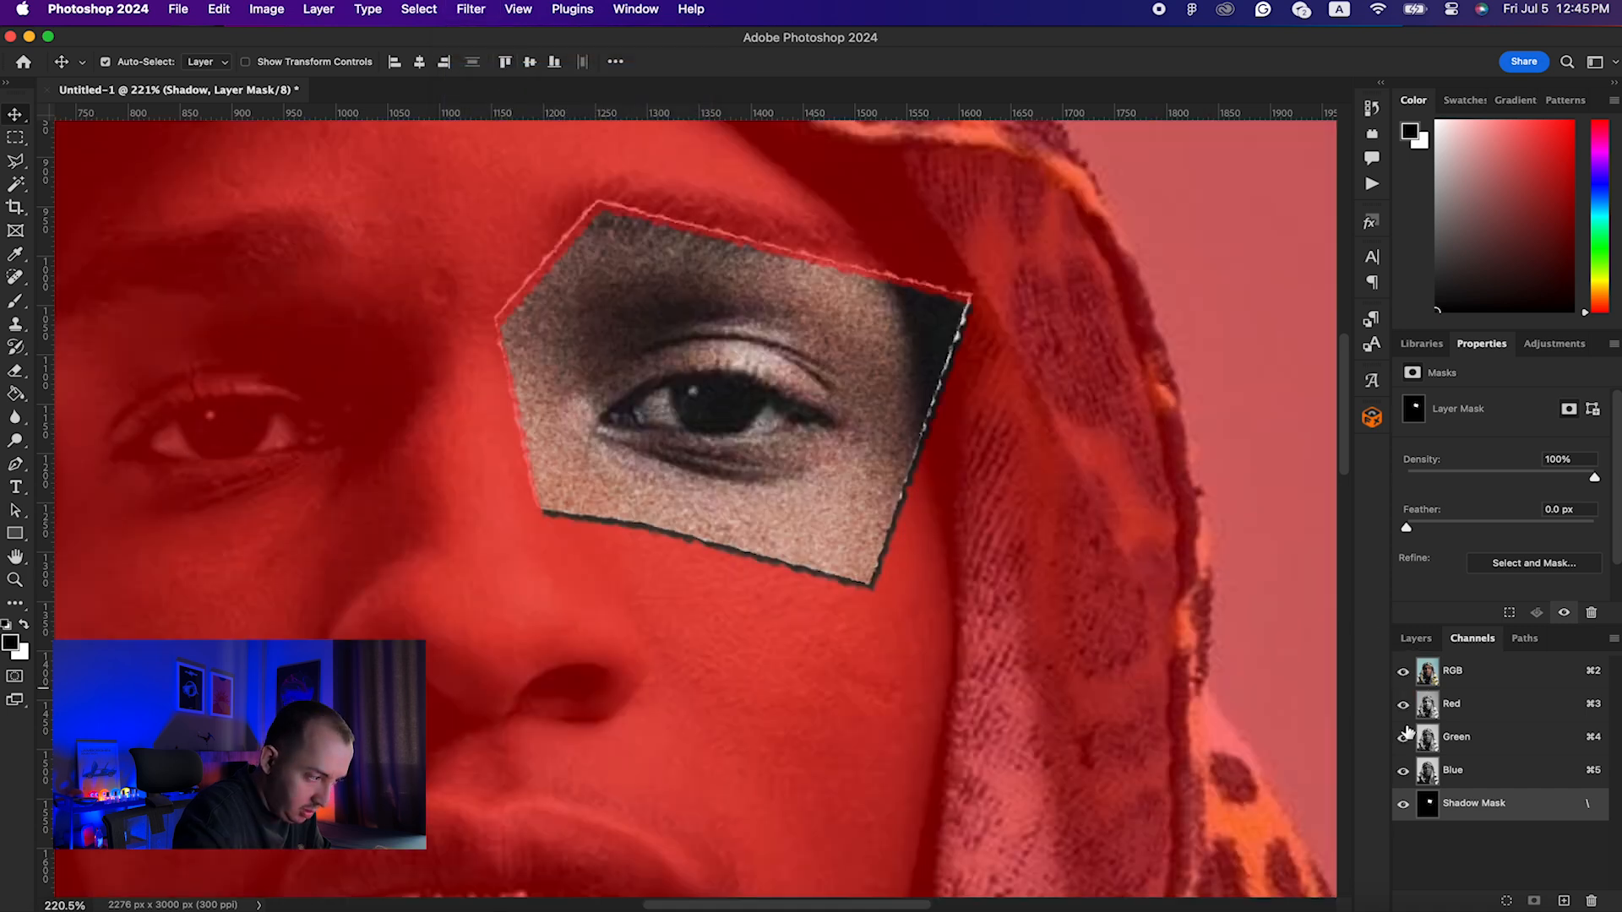
click(1404, 804)
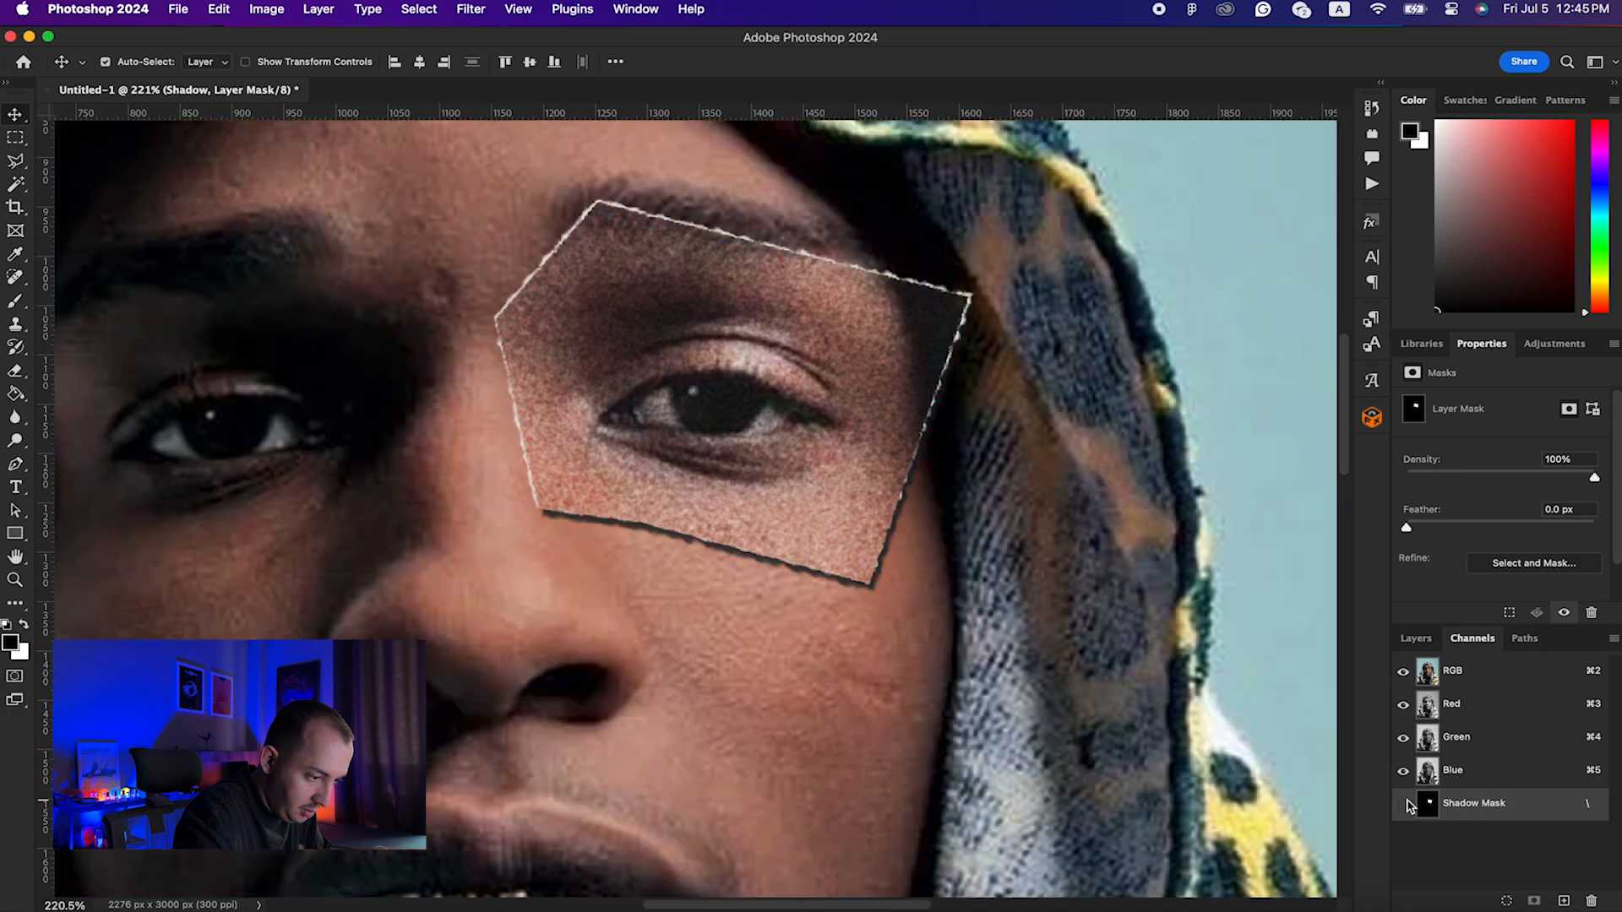
click(1416, 638)
scroll(917, 469, down, 5)
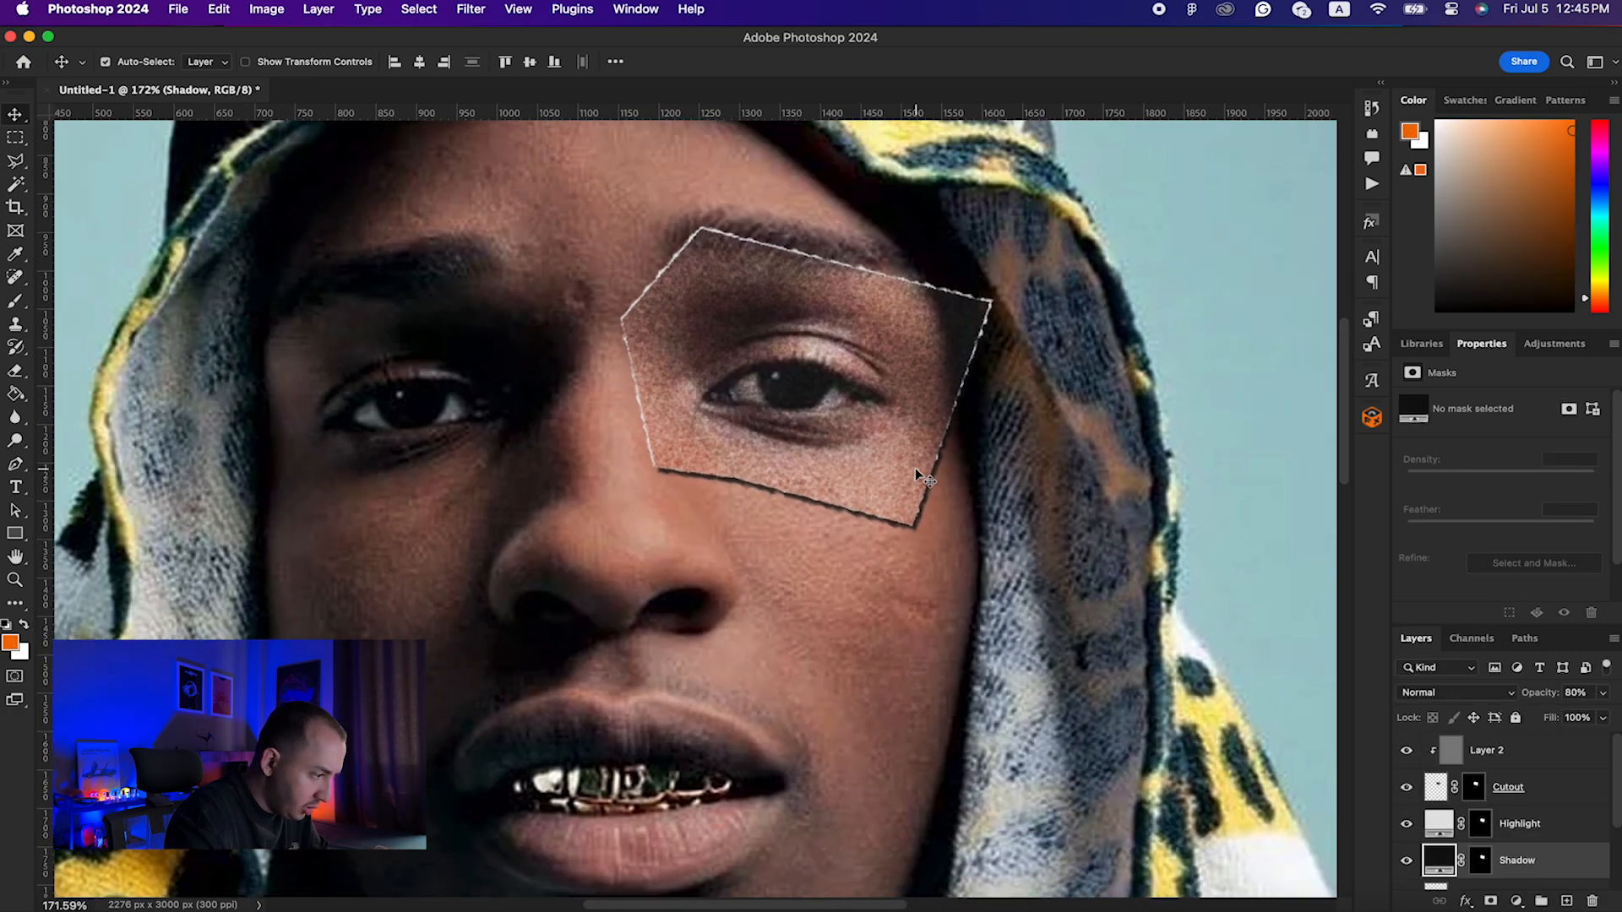
scroll(915, 468, down, 10)
scroll(915, 468, down, 2)
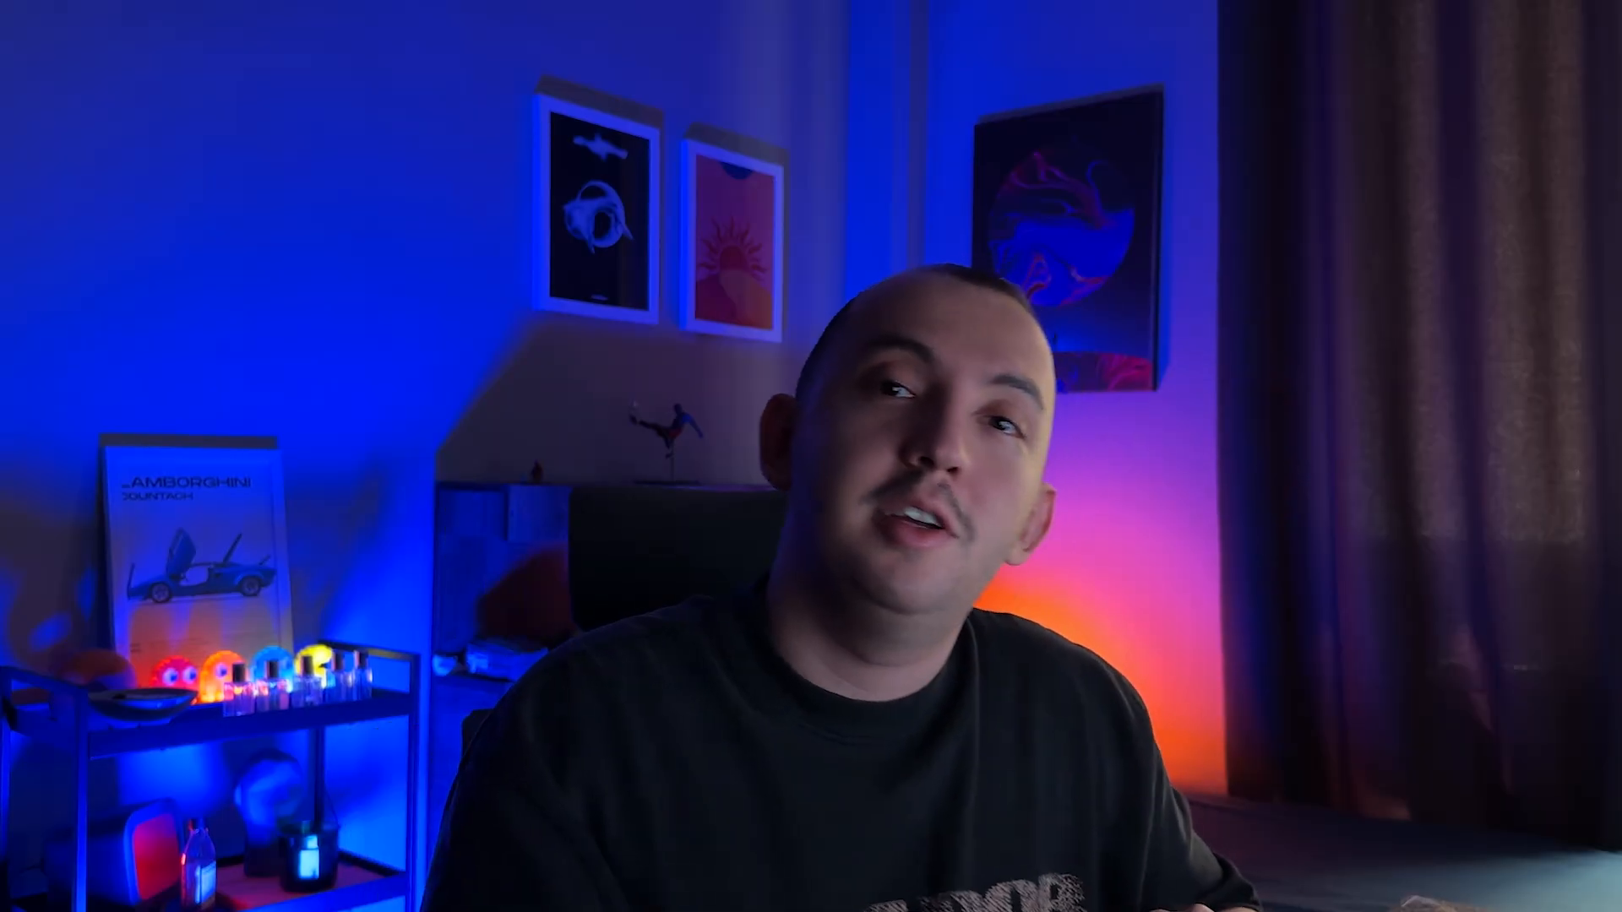